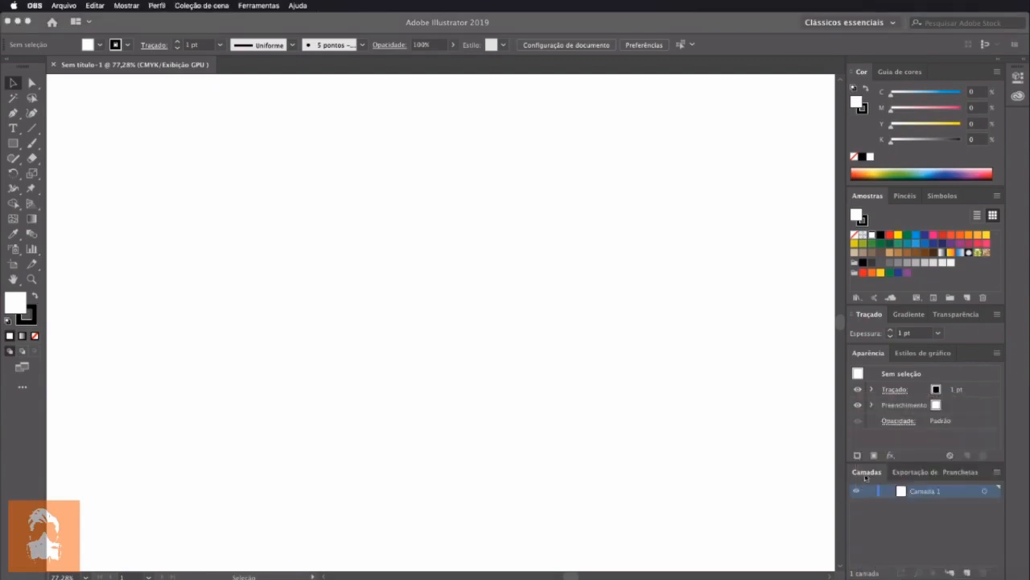
# Collapse the Layers panel group
pyautogui.click(868, 473)
pyautogui.doubleClick(868, 473)
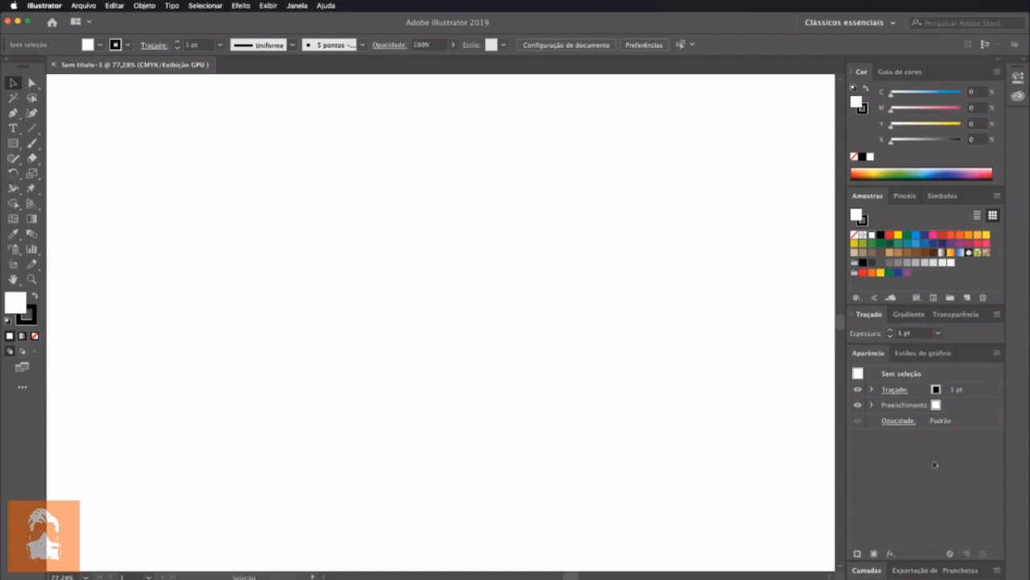
pyautogui.press('super+Tab')
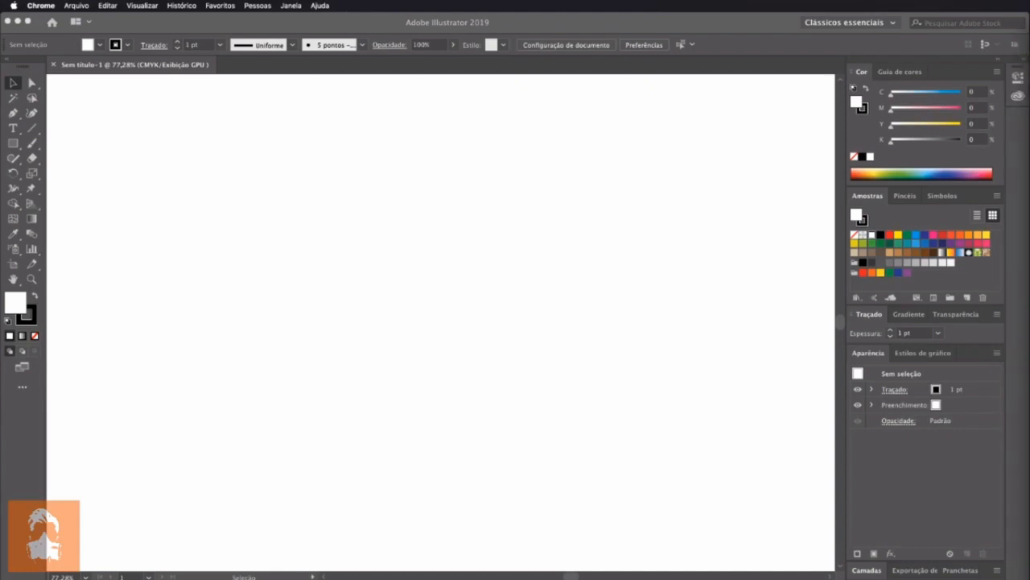
pyautogui.press('super+Tab')
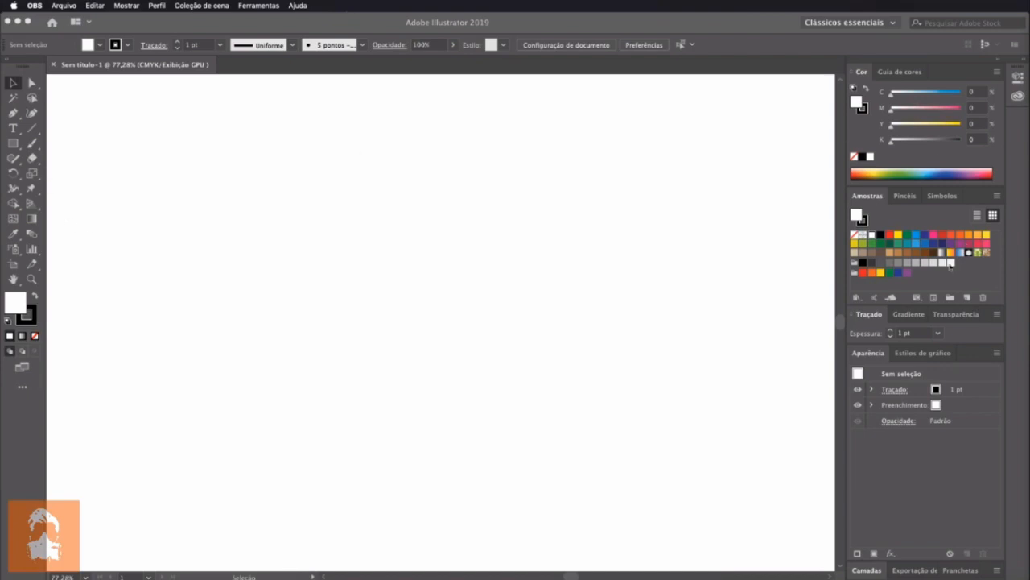
# Delete all the default color swatches and color groups from the document
pyautogui.click(940, 281)
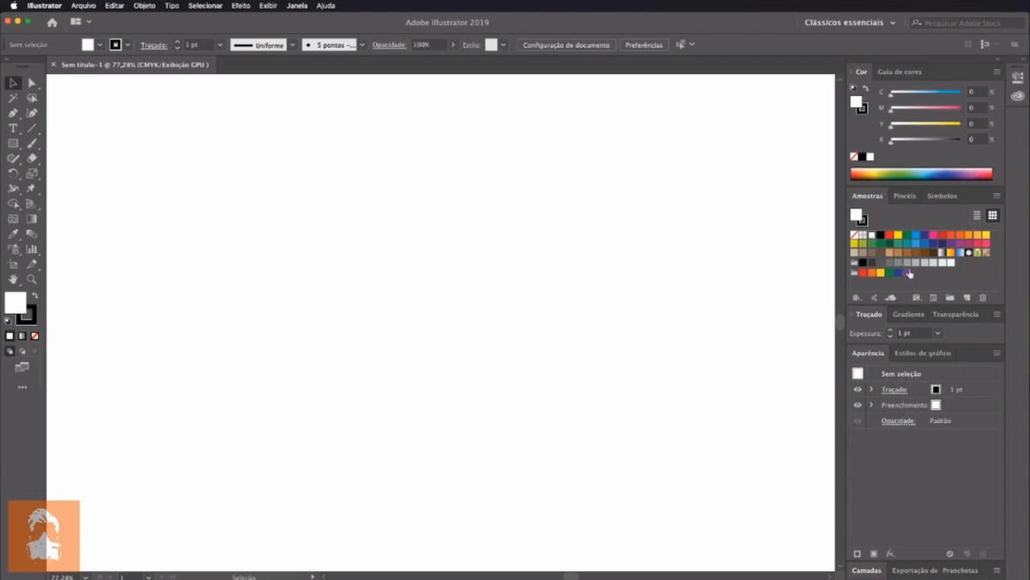
pyautogui.keyDown('shift'); pyautogui.click(909, 273); pyautogui.keyUp('shift')
pyautogui.click(983, 298)
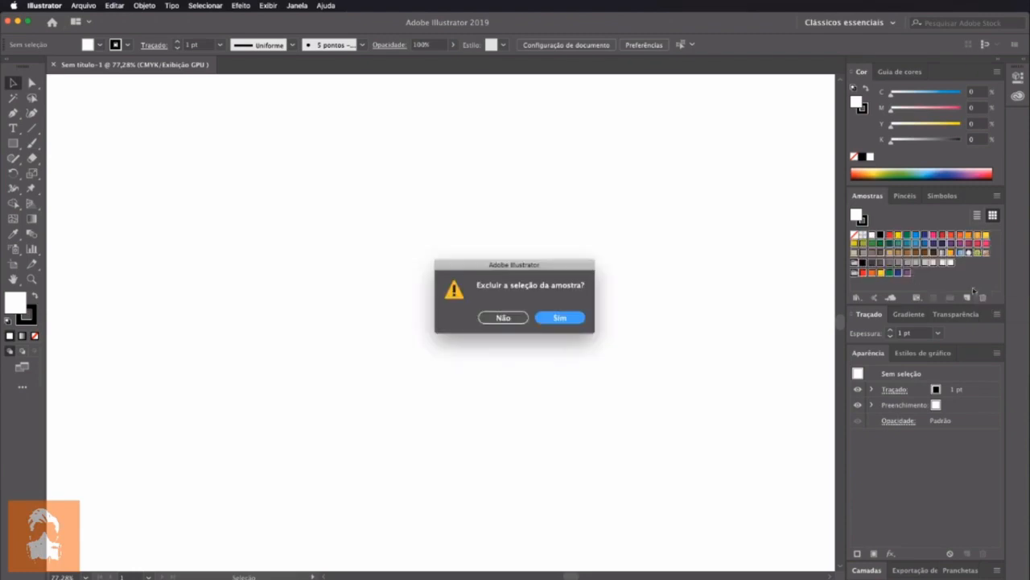
pyautogui.click(565, 321)
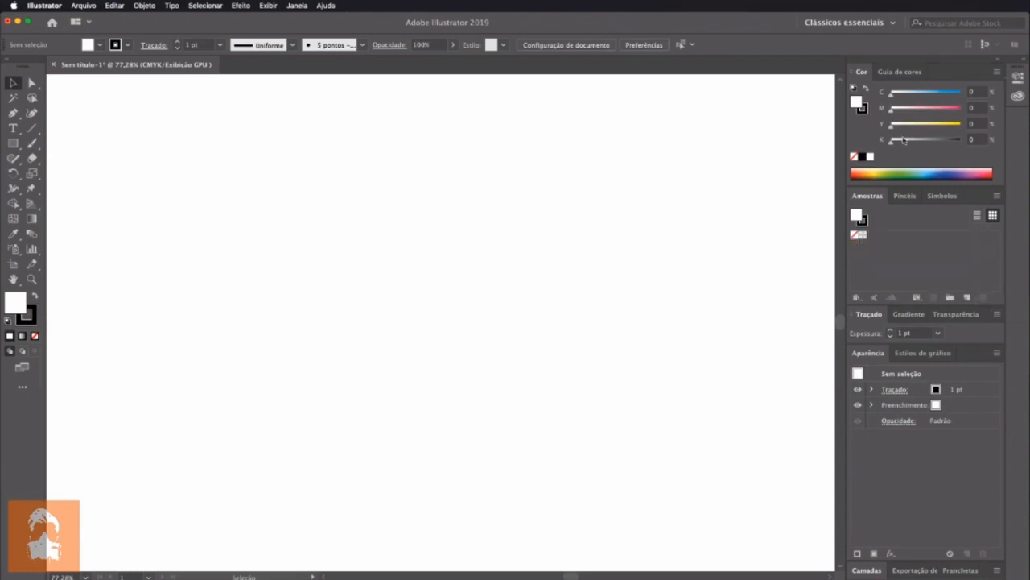
# Mix a red fill of C=0 M=100 Y=100 K=0 and save it as a global swatch
pyautogui.click(918, 110)
pyautogui.moveTo(922, 126); pyautogui.dragTo(991, 132)
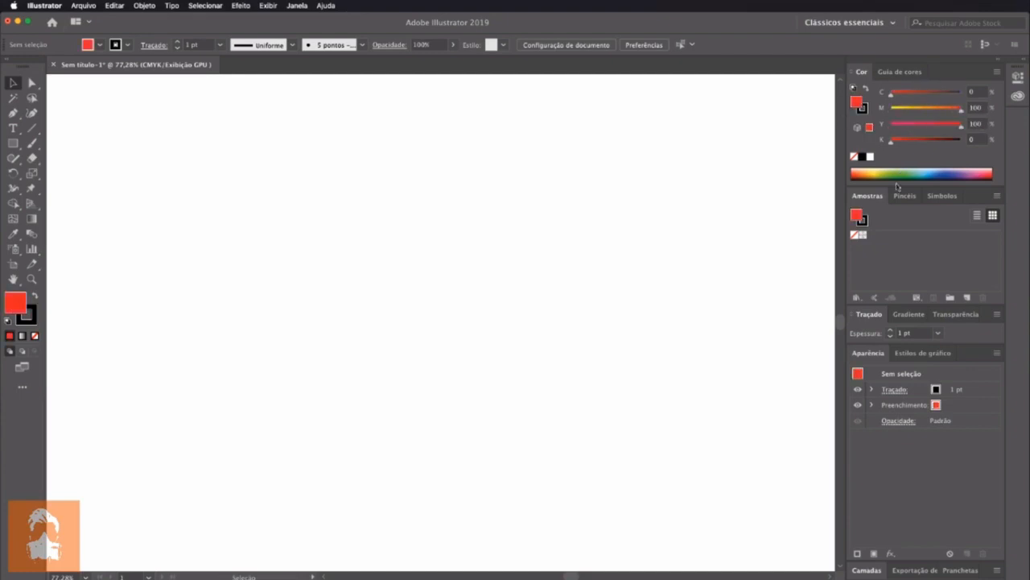
pyautogui.moveTo(857, 102); pyautogui.dragTo(874, 238)
pyautogui.doubleClick(872, 235)
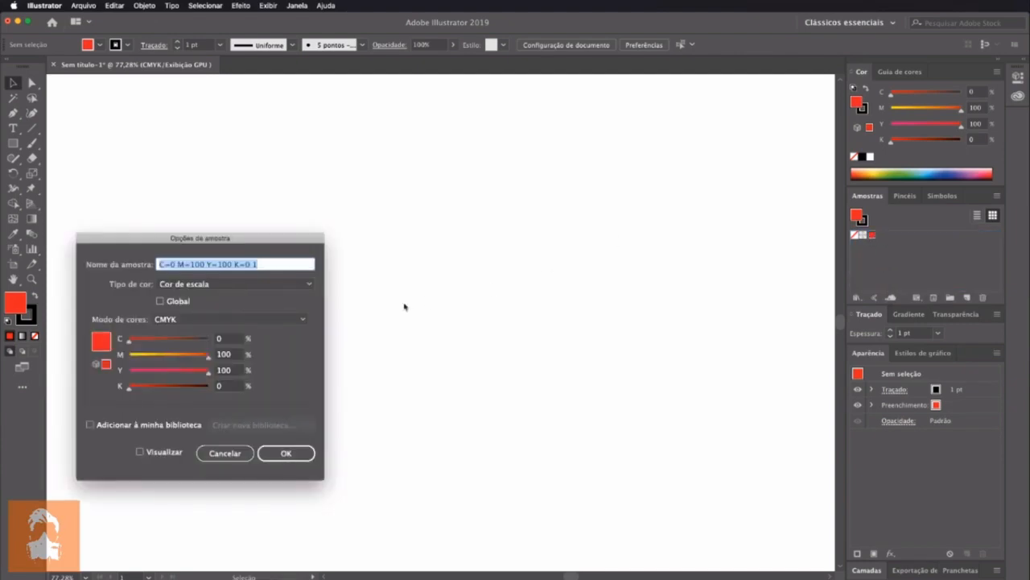
pyautogui.click(184, 303)
pyautogui.click(286, 453)
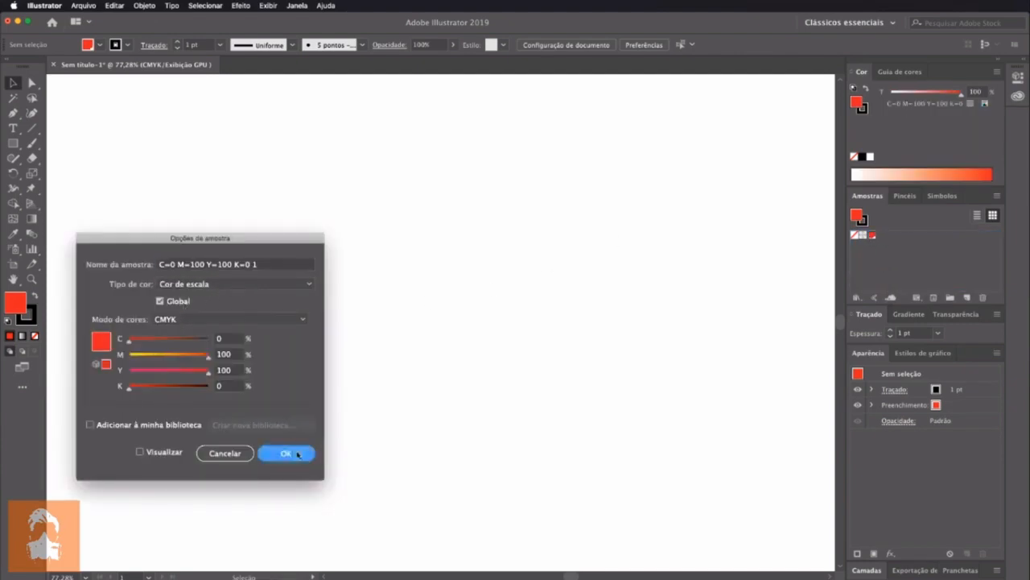
# Mix a blue fill of C=100 M=100 Y=0 K=0 and save it as a global swatch
pyautogui.click(985, 103)
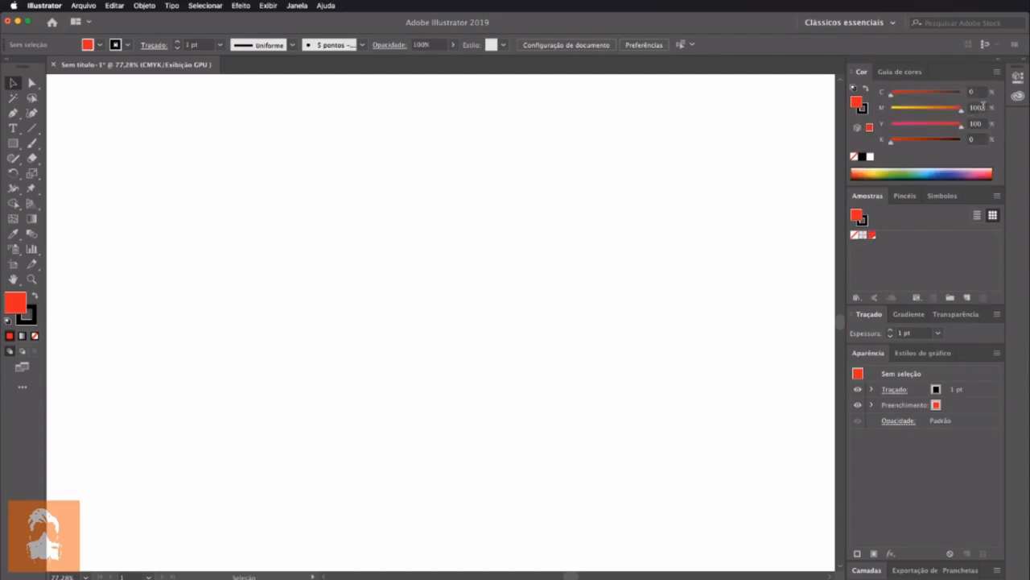
pyautogui.click(938, 95)
pyautogui.click(960, 93)
pyautogui.moveTo(960, 108); pyautogui.dragTo(883, 113)
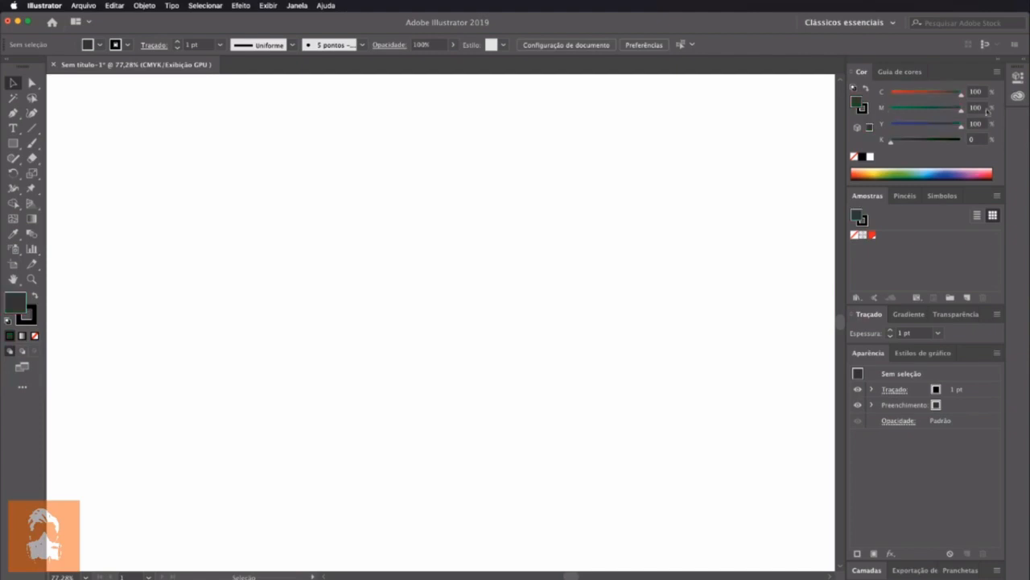
pyautogui.moveTo(856, 102); pyautogui.dragTo(884, 241)
pyautogui.doubleClick(880, 236)
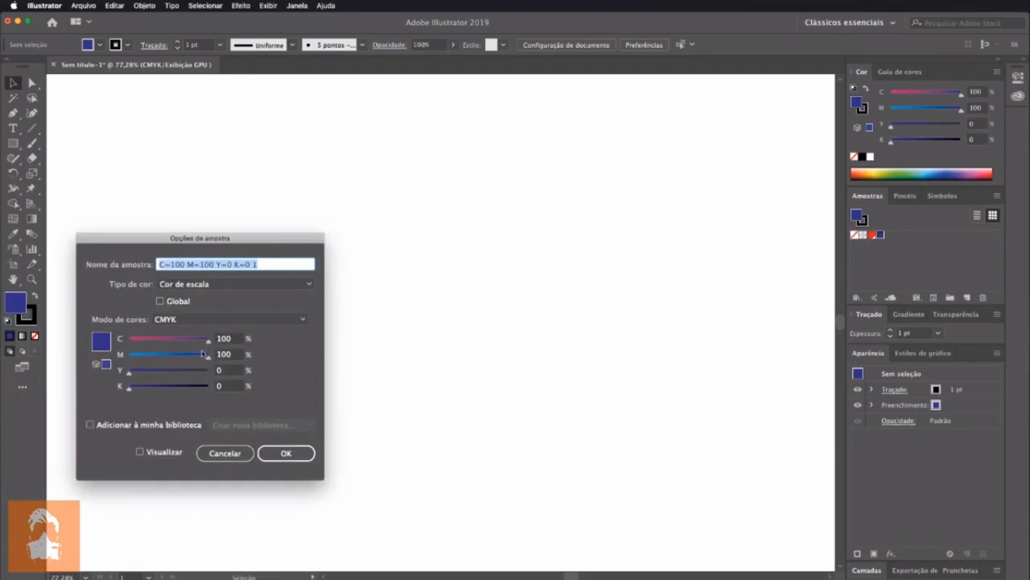
pyautogui.click(184, 303)
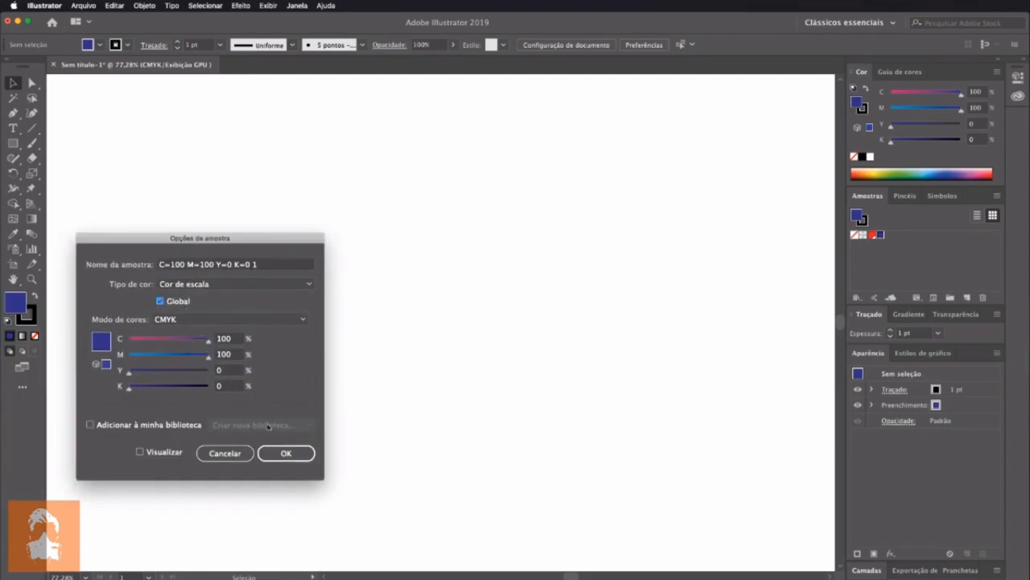
pyautogui.click(282, 454)
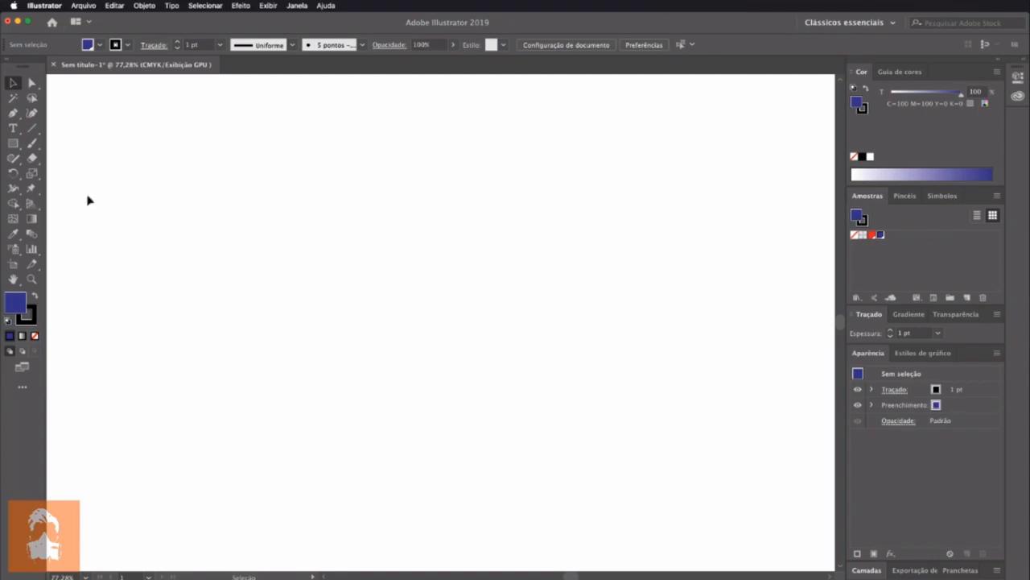
# Draw a blue-filled rectangle near the middle of the canvas and apply the red swatch to its stroke
pyautogui.click(14, 143)
pyautogui.moveTo(327, 217)
pyautogui.mouseDown()
pyautogui.moveTo(403, 336)
pyautogui.moveTo(531, 364)
pyautogui.mouseUp()
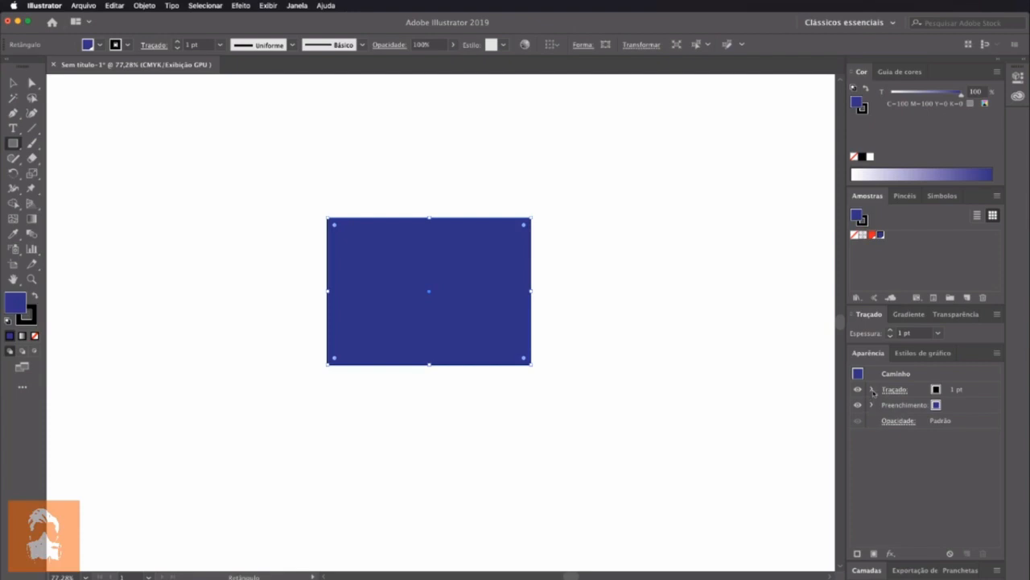
pyautogui.click(936, 391)
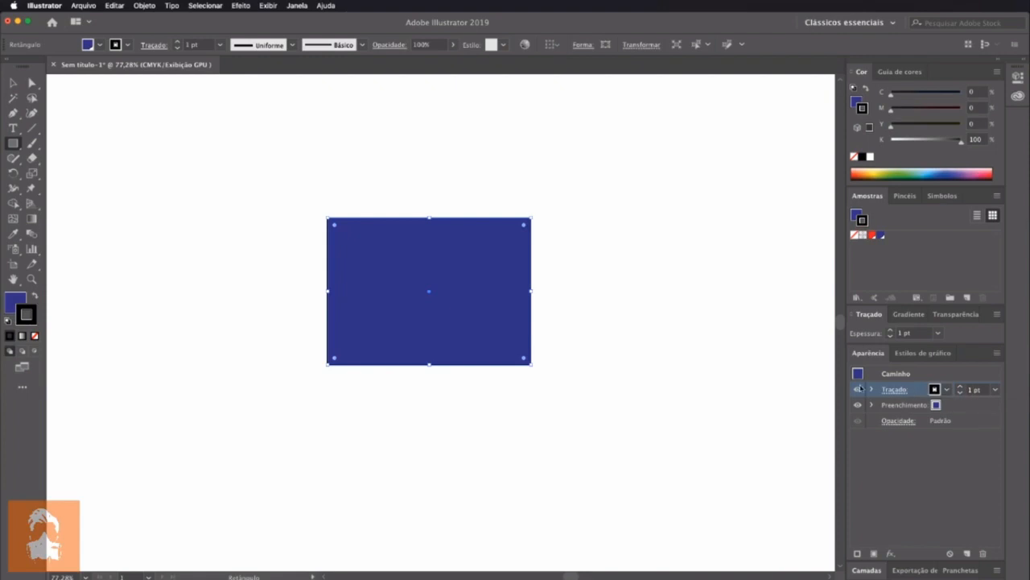
pyautogui.click(947, 390)
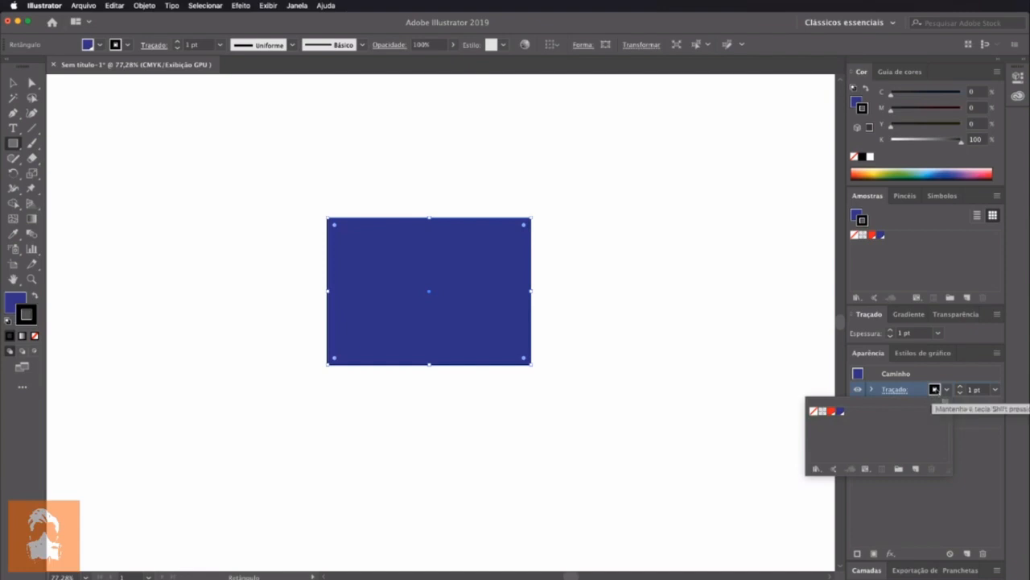
pyautogui.click(946, 390)
pyautogui.click(946, 391)
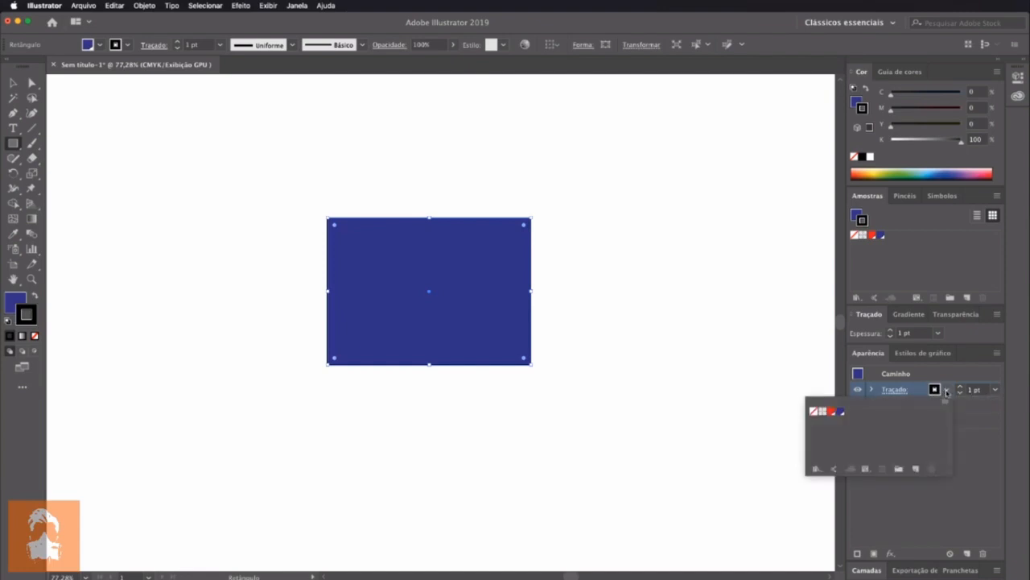
pyautogui.click(829, 412)
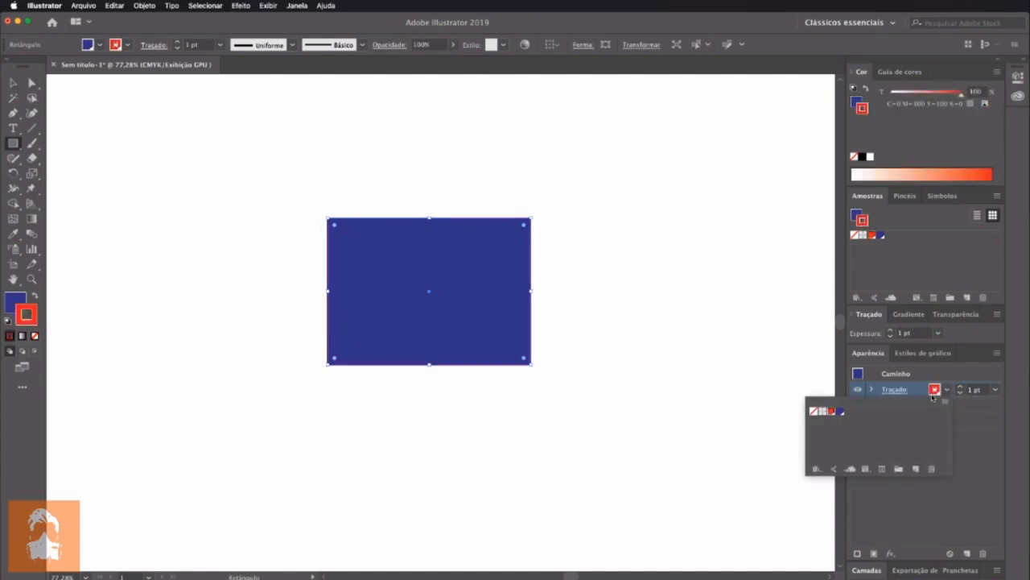
pyautogui.click(947, 390)
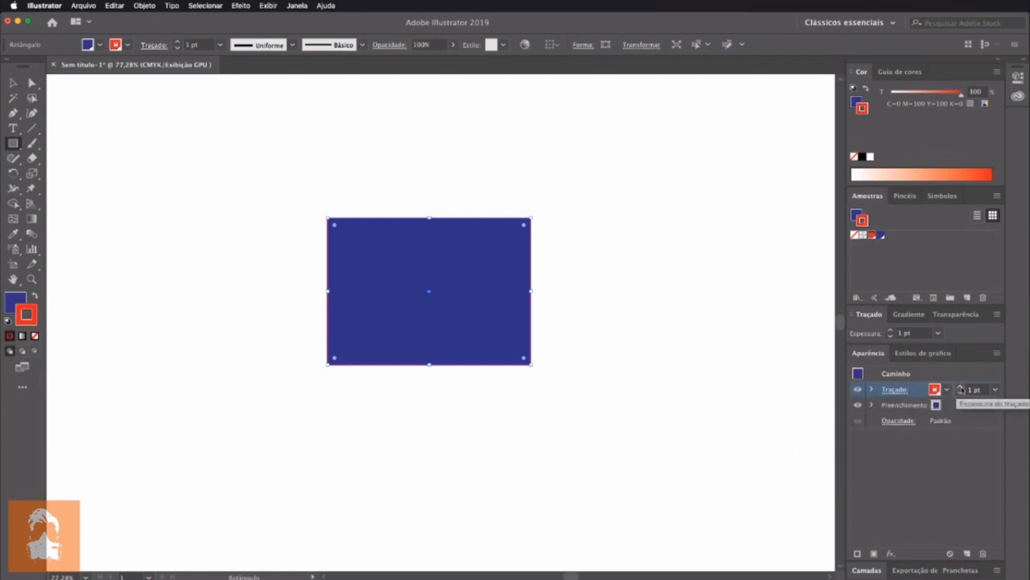
# Set the rectangle's stroke weight to 10 pt
pyautogui.click(960, 387)
pyautogui.click(960, 387)
pyautogui.click(960, 387)
pyautogui.click(961, 387)
pyautogui.click(960, 387)
pyautogui.click(961, 387)
pyautogui.click(961, 394)
pyautogui.click(961, 394)
# Change the rectangle's fill to yellow with C=0 M=0 Y=100 K=0
pyautogui.click(903, 406)
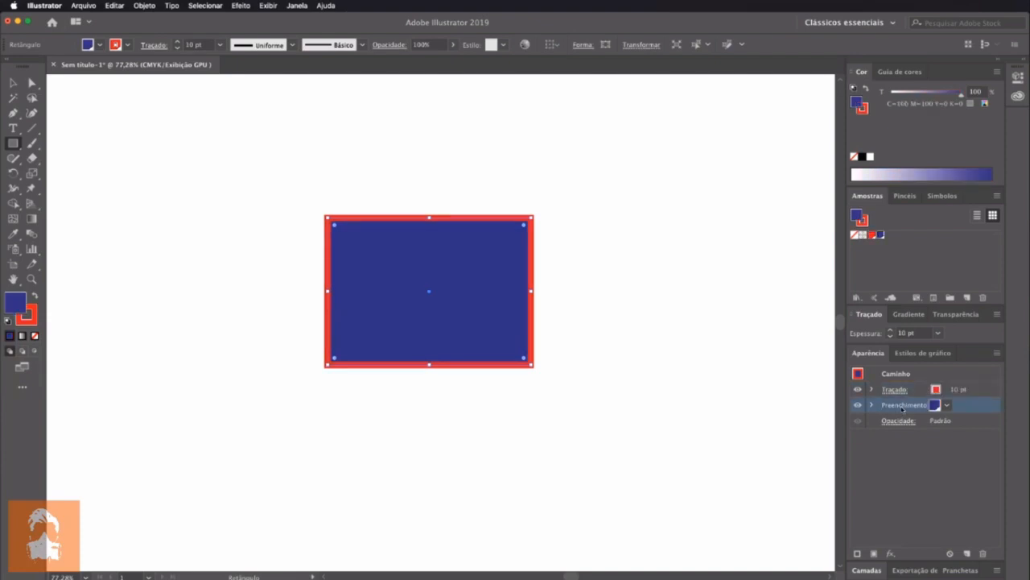
pyautogui.click(946, 404)
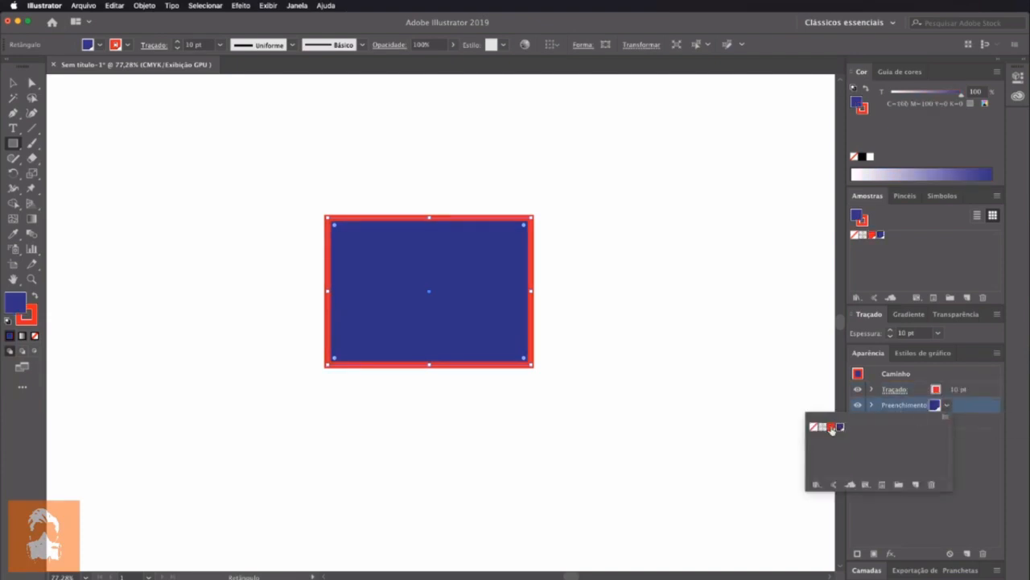
pyautogui.click(948, 405)
pyautogui.click(946, 405)
pyautogui.click(946, 404)
pyautogui.click(947, 404)
pyautogui.click(993, 118)
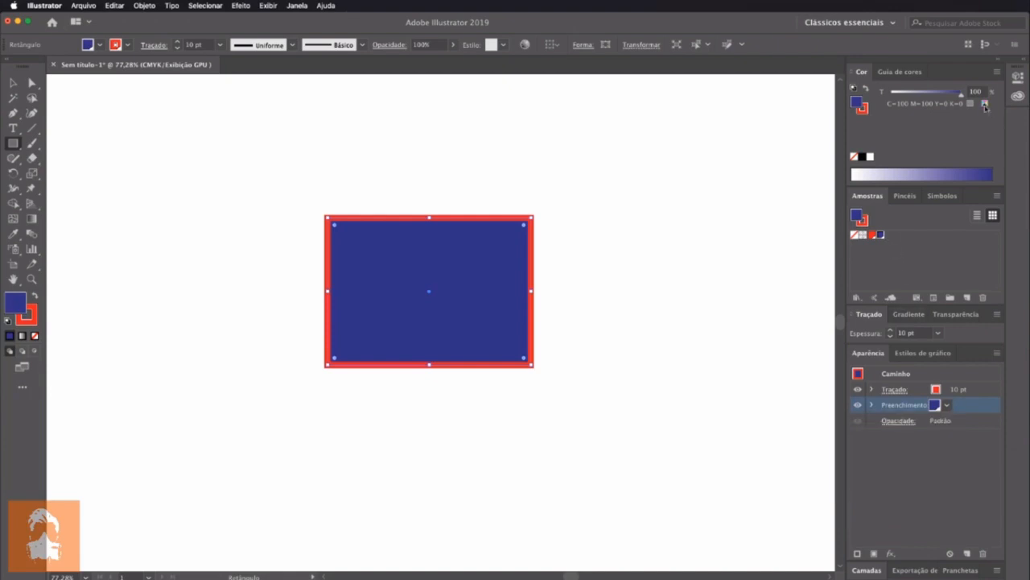
pyautogui.click(985, 105)
pyautogui.moveTo(896, 128); pyautogui.dragTo(978, 125)
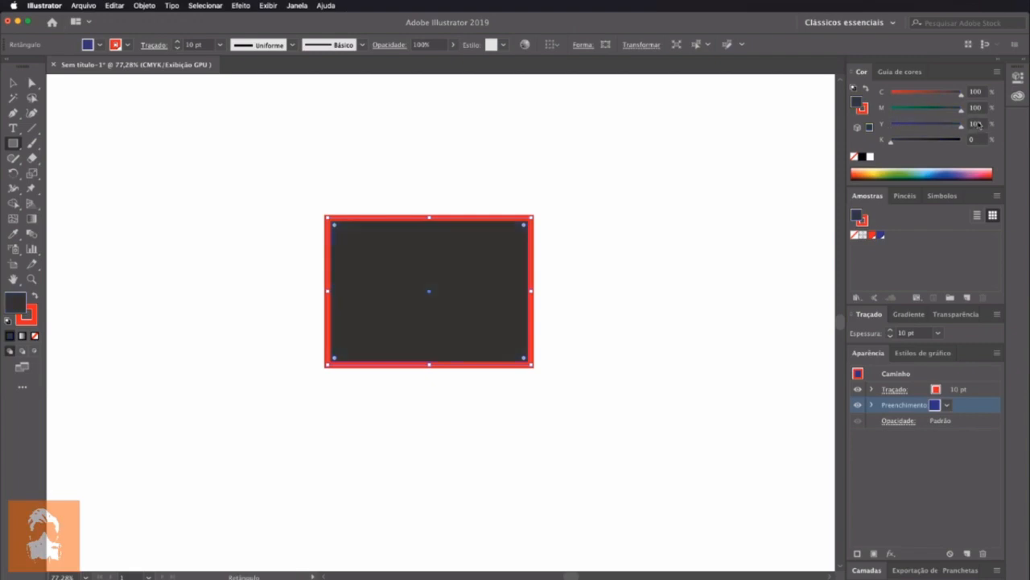
pyautogui.moveTo(900, 108); pyautogui.dragTo(886, 108)
pyautogui.moveTo(960, 92); pyautogui.dragTo(865, 98)
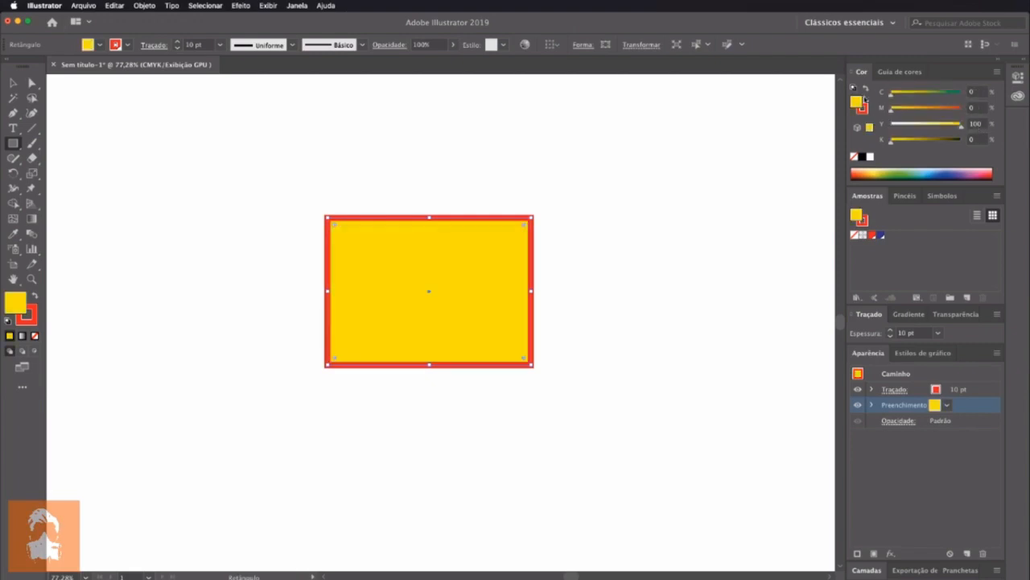
# Save the rectangle's yellow fill as a global swatch
pyautogui.moveTo(904, 196); pyautogui.dragTo(898, 244)
pyautogui.doubleClick(889, 236)
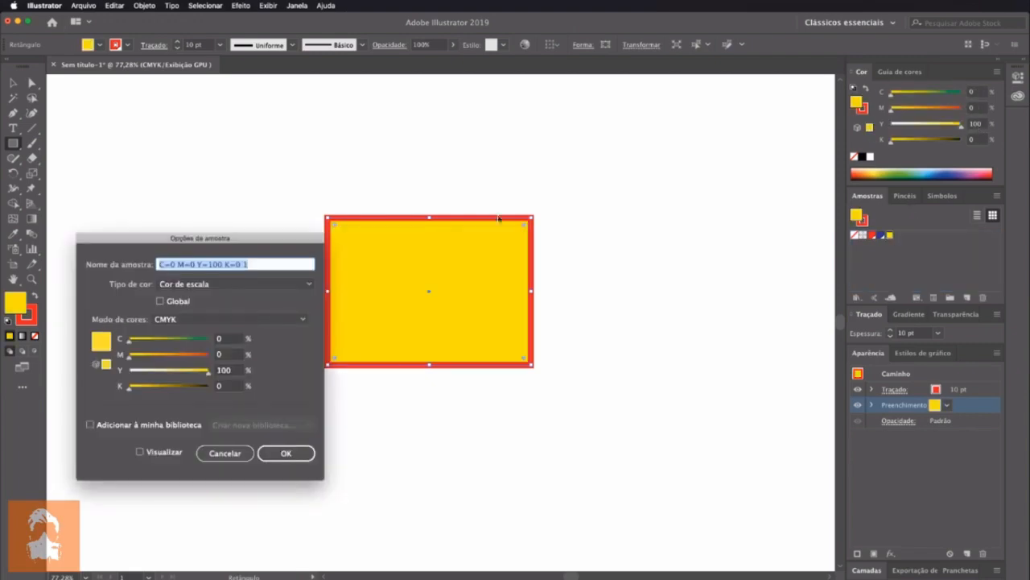
pyautogui.click(160, 300)
pyautogui.click(284, 453)
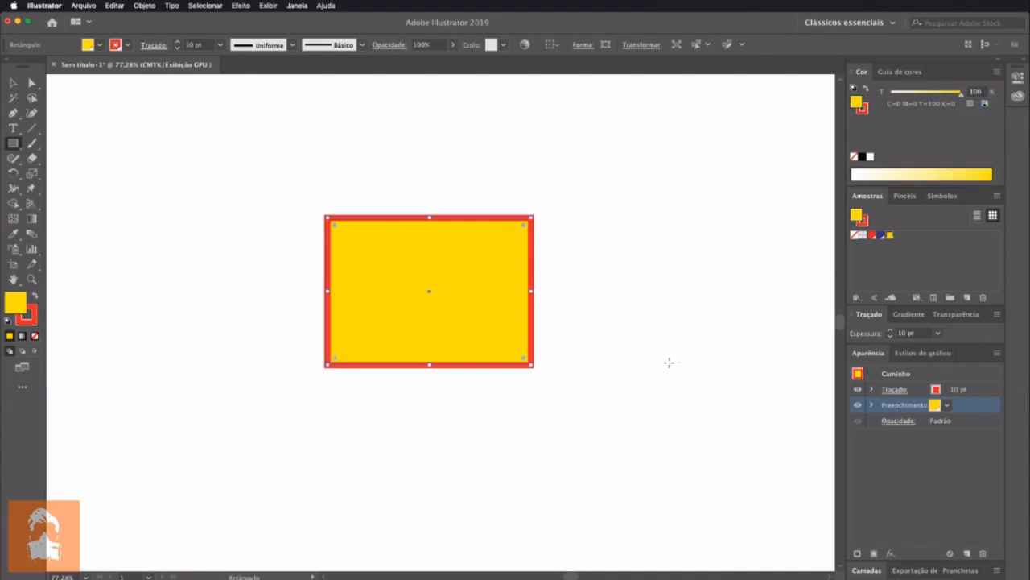
# Look through the swatches offered for the rectangle's fill and stroke
pyautogui.click(947, 405)
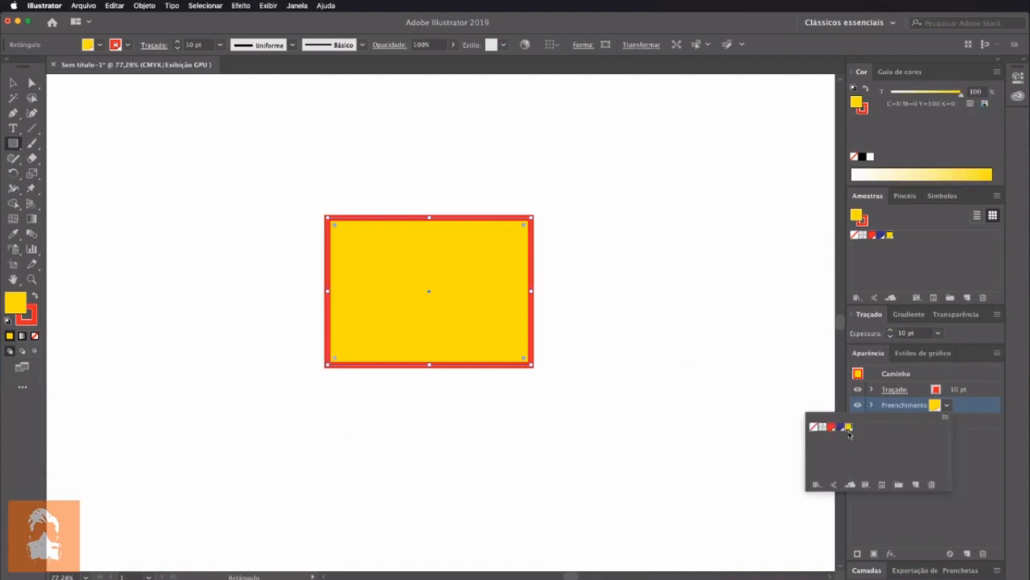
pyautogui.click(935, 389)
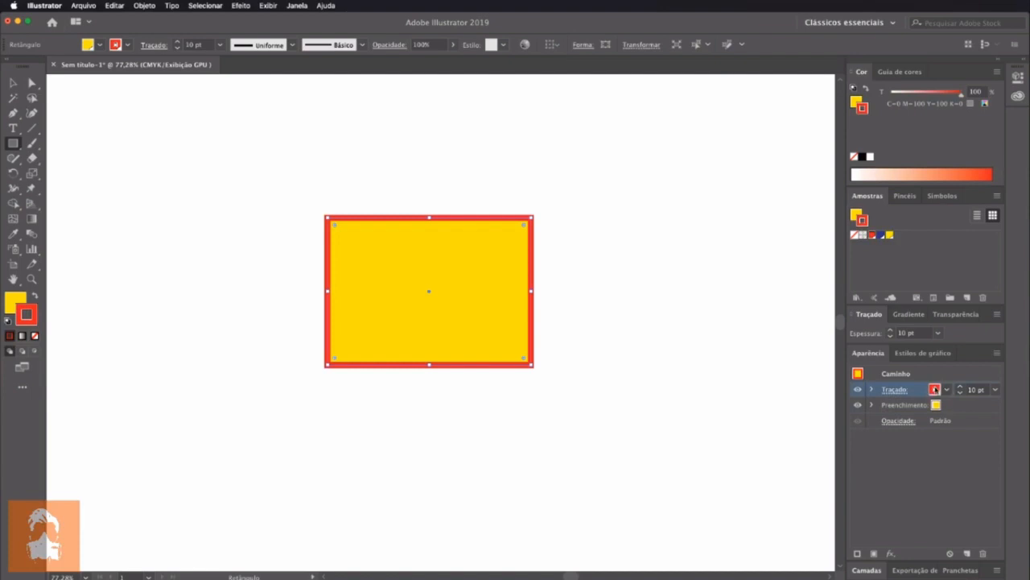
pyautogui.click(948, 390)
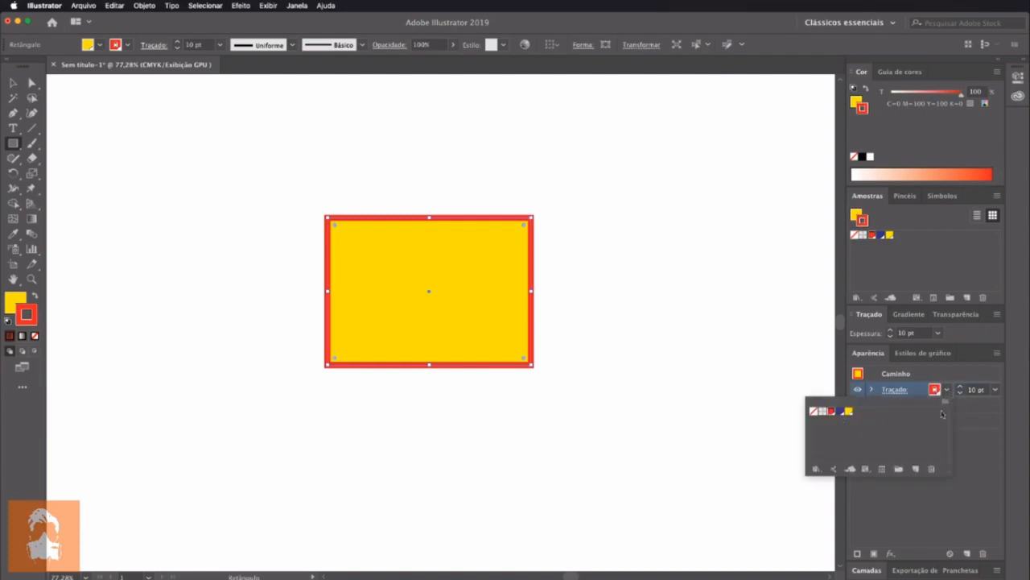
pyautogui.click(949, 393)
pyautogui.click(938, 405)
pyautogui.click(947, 405)
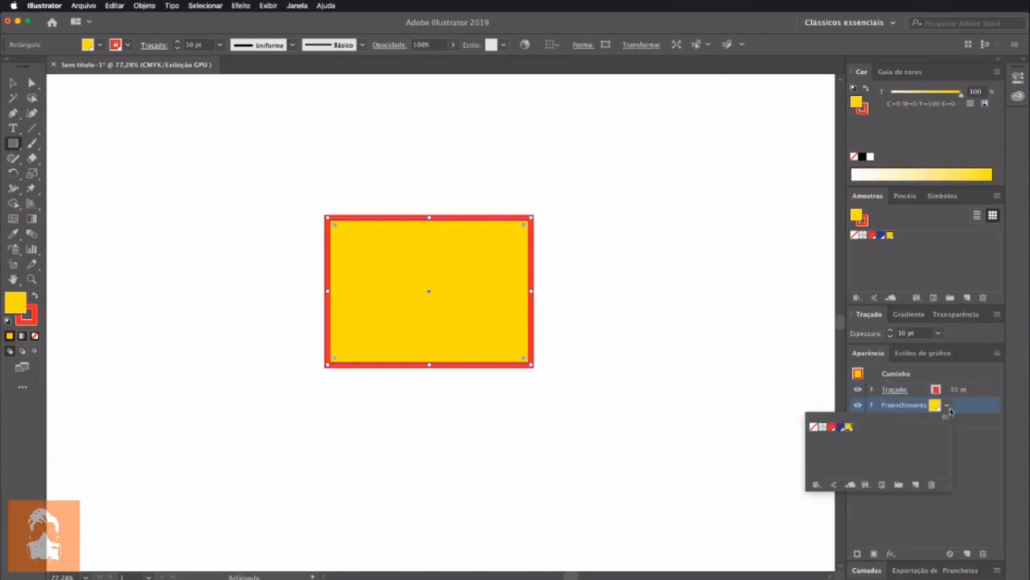
pyautogui.click(948, 406)
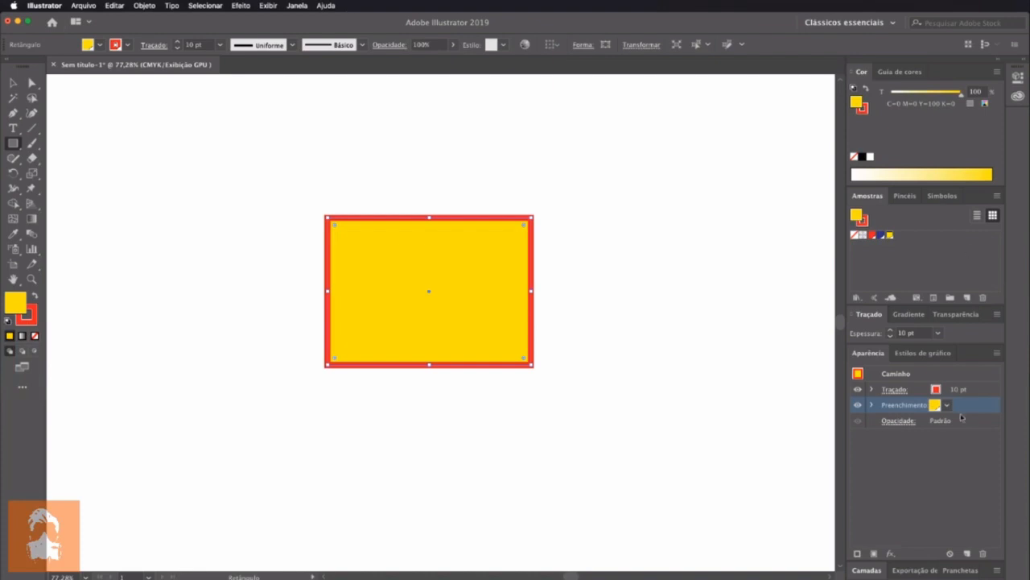
# Examine the rectangle's opacity settings and its opacity slider
pyautogui.click(898, 420)
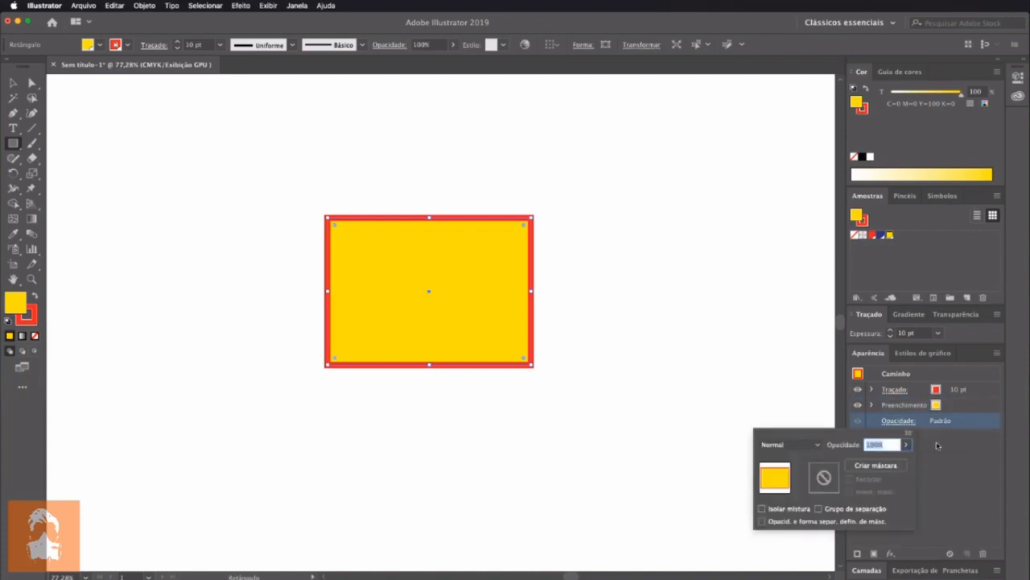
pyautogui.click(937, 445)
pyautogui.click(905, 420)
pyautogui.click(907, 445)
pyautogui.moveTo(902, 462)
pyautogui.mouseDown()
pyautogui.moveTo(875, 462)
pyautogui.moveTo(903, 460)
pyautogui.mouseUp()
pyautogui.click(906, 445)
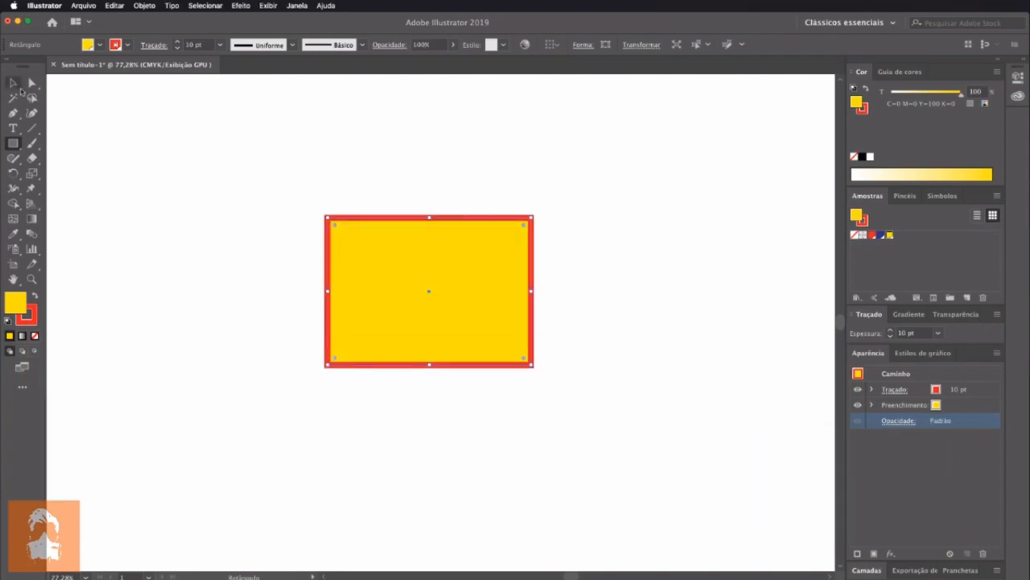
# Place the linked podcast promo image on the canvas and move it over the yellow rectangle
pyautogui.click(919, 578)
pyautogui.moveTo(651, 152); pyautogui.dragTo(269, 182)
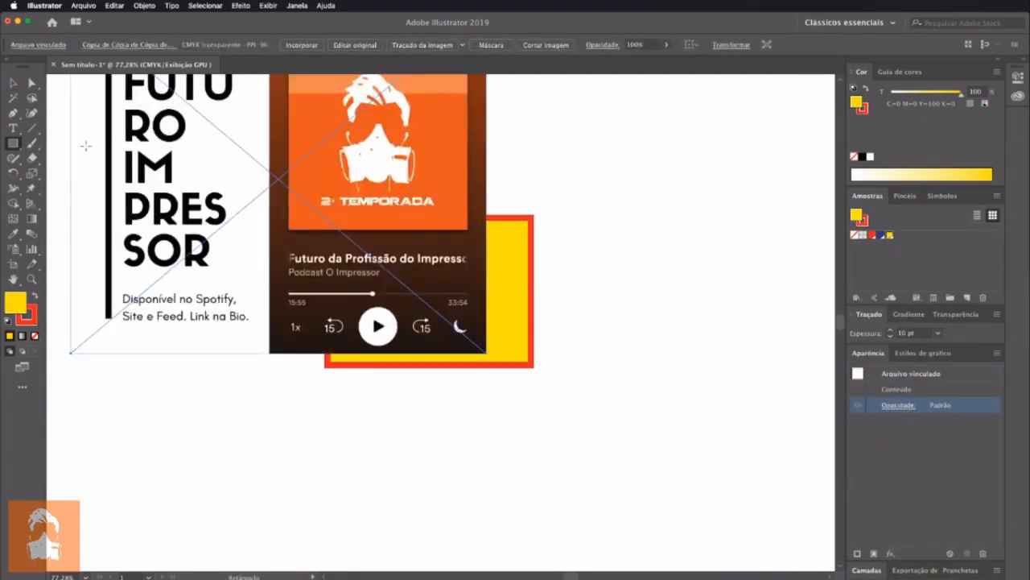
pyautogui.click(13, 82)
pyautogui.moveTo(301, 124); pyautogui.dragTo(339, 265)
# Send the podcast image to the back and move the rectangle onto the upper part of its phone picture
pyautogui.rightClick(348, 267)
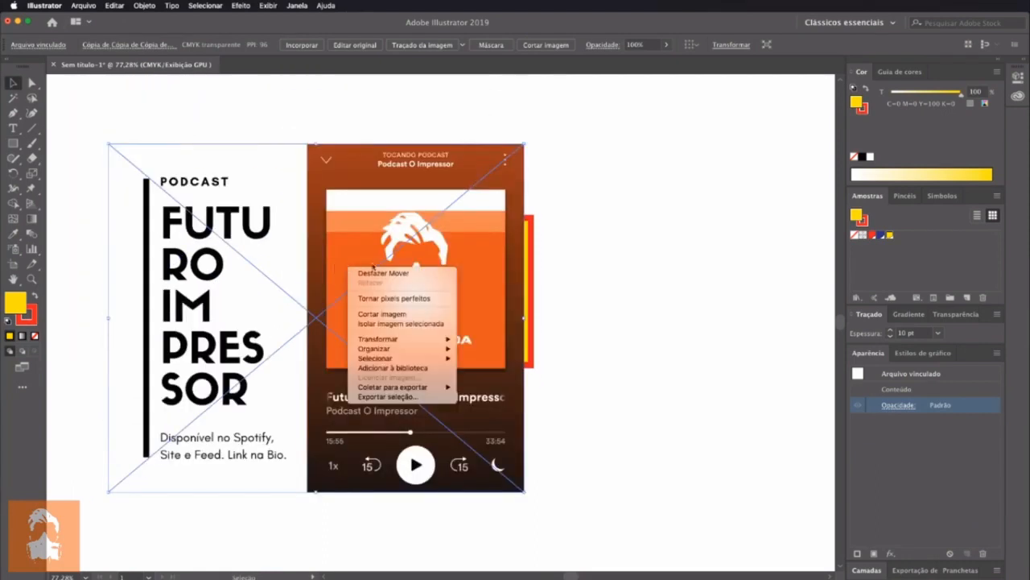
pyautogui.moveTo(441, 351)
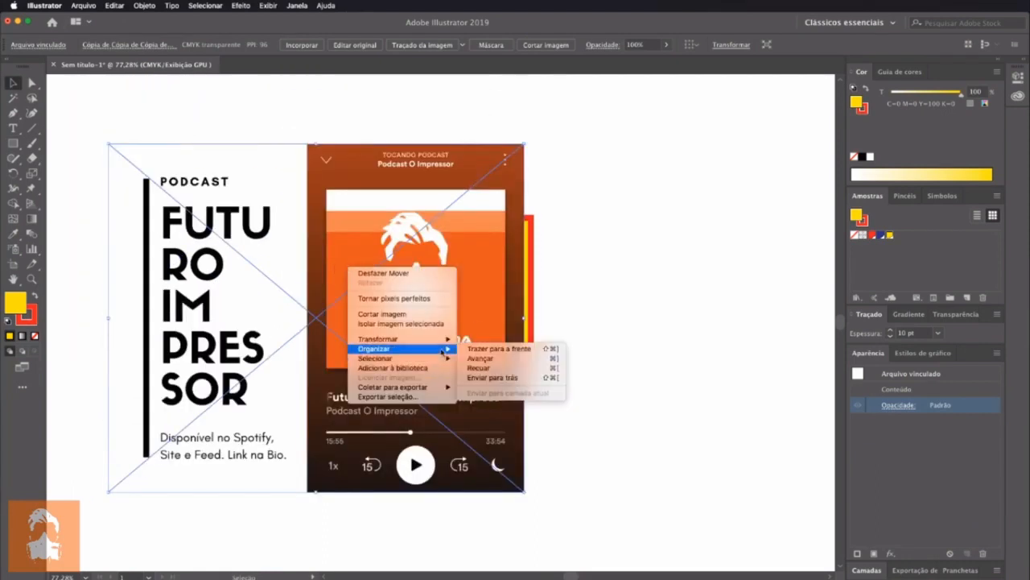
pyautogui.click(507, 383)
pyautogui.moveTo(468, 318); pyautogui.dragTo(462, 246)
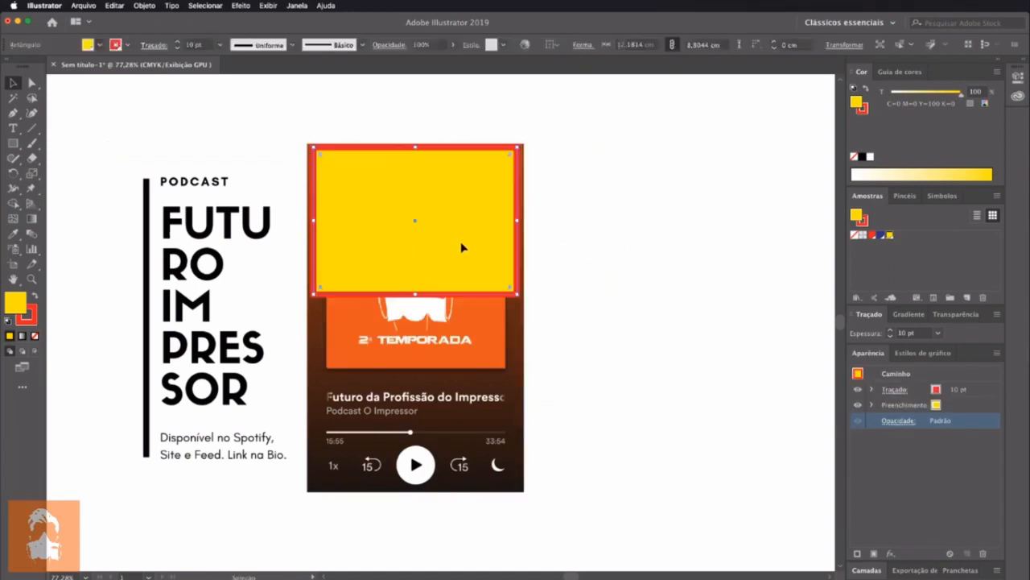
# Examine the blend modes and opacity options offered for the whole rectangle
pyautogui.click(905, 421)
pyautogui.click(906, 445)
pyautogui.moveTo(906, 459)
pyautogui.mouseDown()
pyautogui.moveTo(876, 459)
pyautogui.moveTo(902, 460)
pyautogui.mouseUp()
pyautogui.click(818, 446)
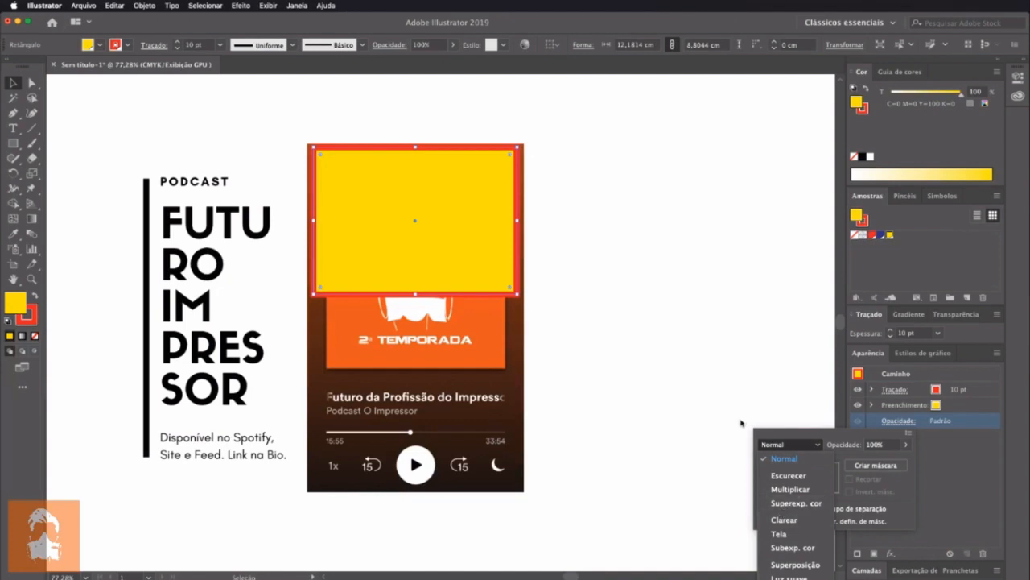
pyautogui.click(508, 280)
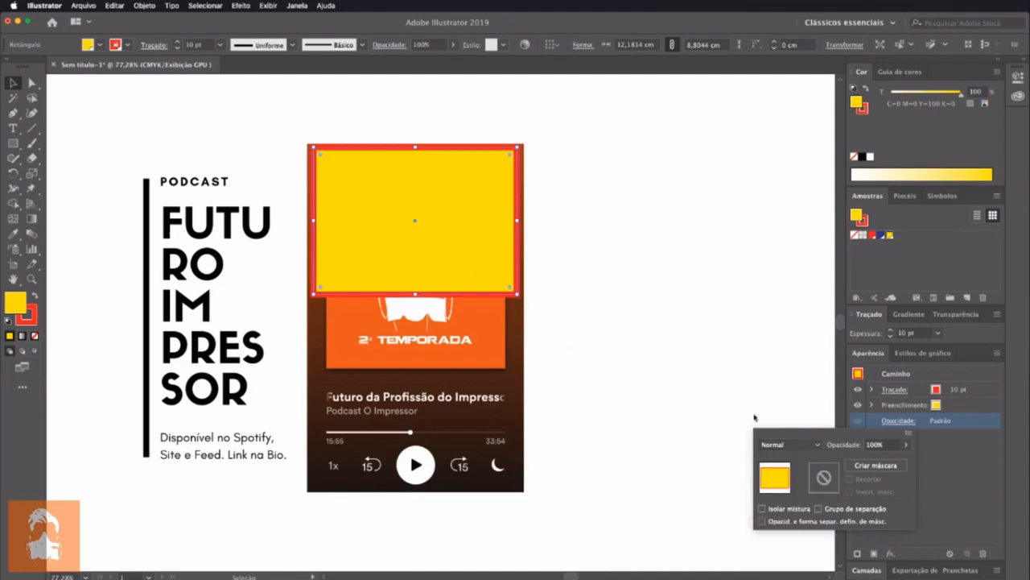
pyautogui.click(799, 445)
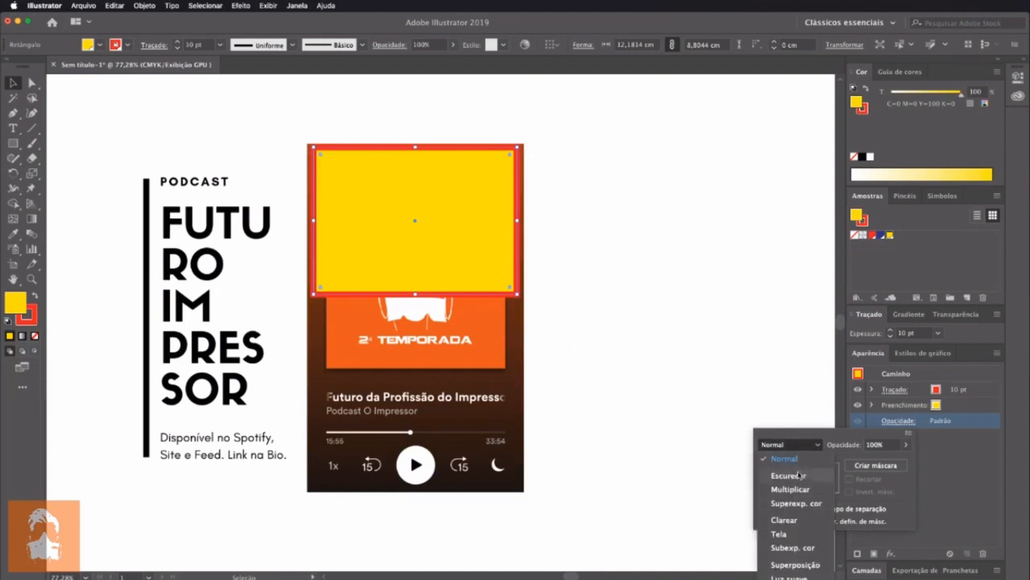
pyautogui.click(404, 280)
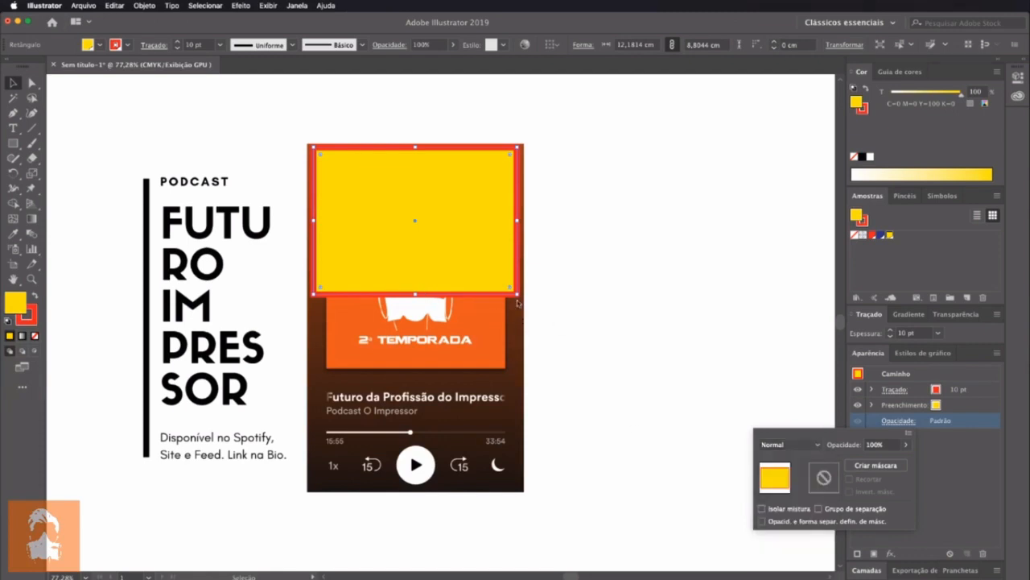
# Reposition the rectangle near the middle of the canvas and delete the podcast image
pyautogui.moveTo(489, 257); pyautogui.dragTo(700, 281)
pyautogui.moveTo(667, 286); pyautogui.dragTo(566, 243)
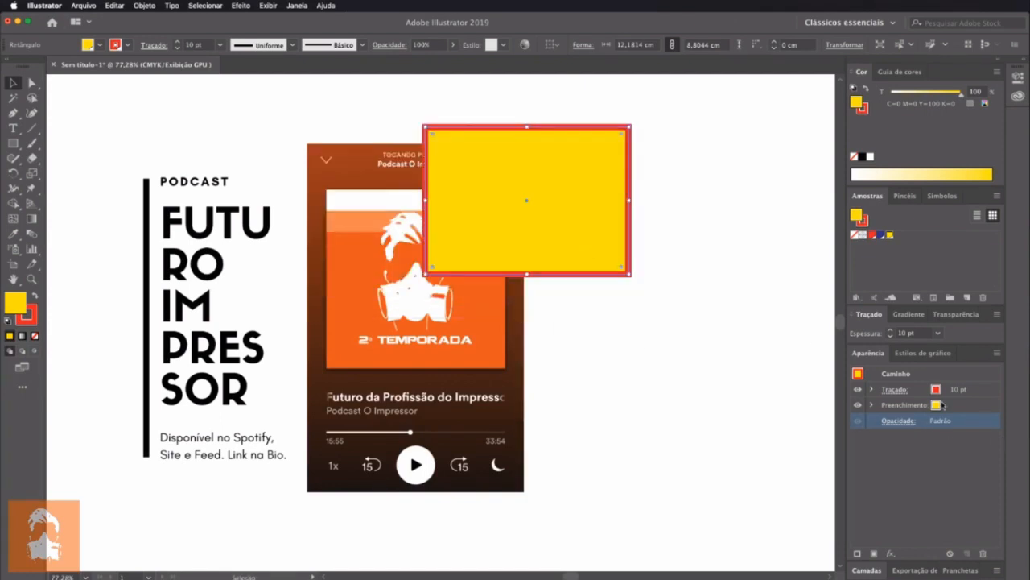
pyautogui.click(477, 381)
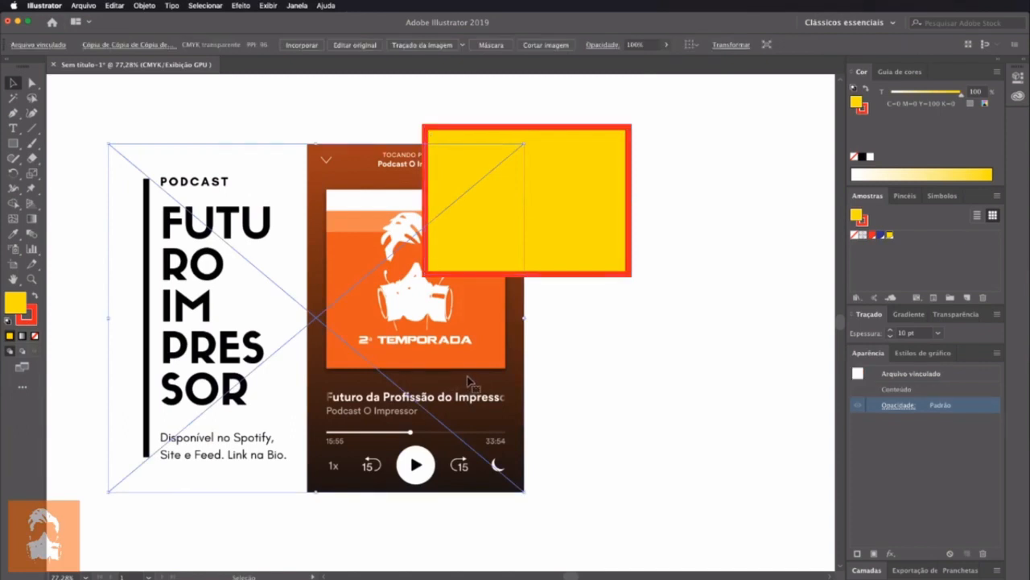
pyautogui.press('Delete')
pyautogui.moveTo(563, 226); pyautogui.dragTo(528, 342)
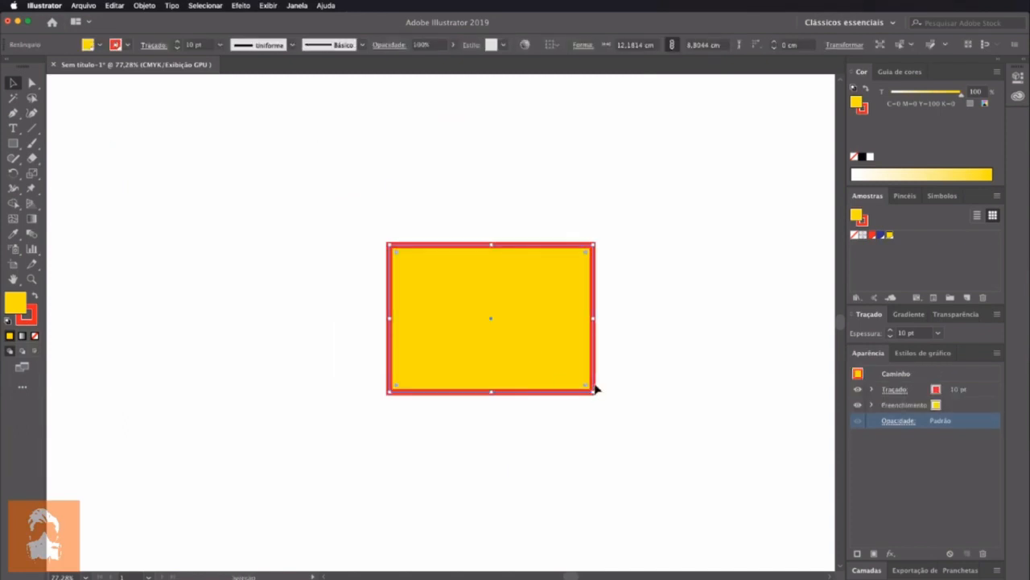
# Expand the rectangle's stroke attributes and view the stroke's own opacity settings
pyautogui.click(873, 390)
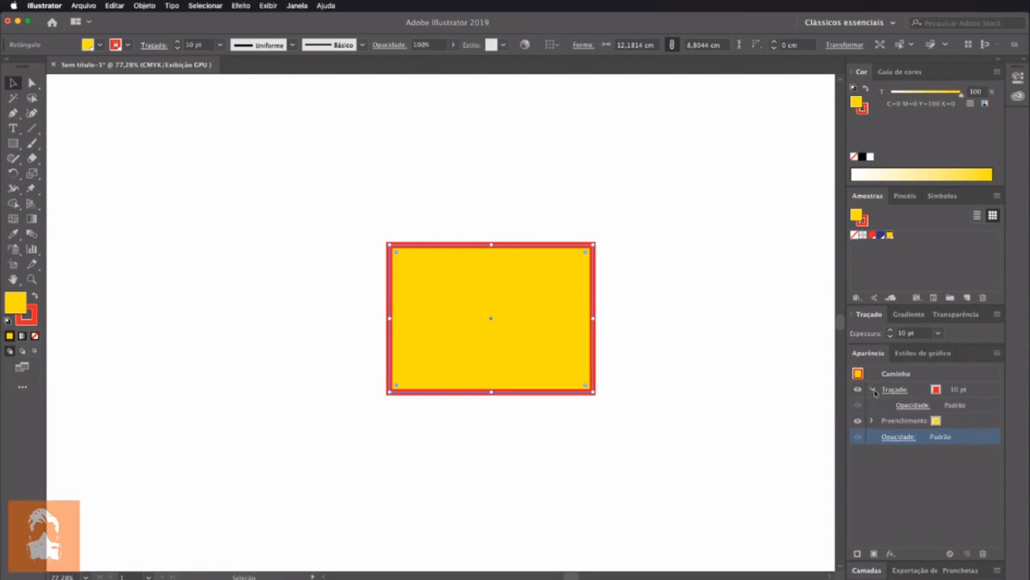
pyautogui.click(913, 405)
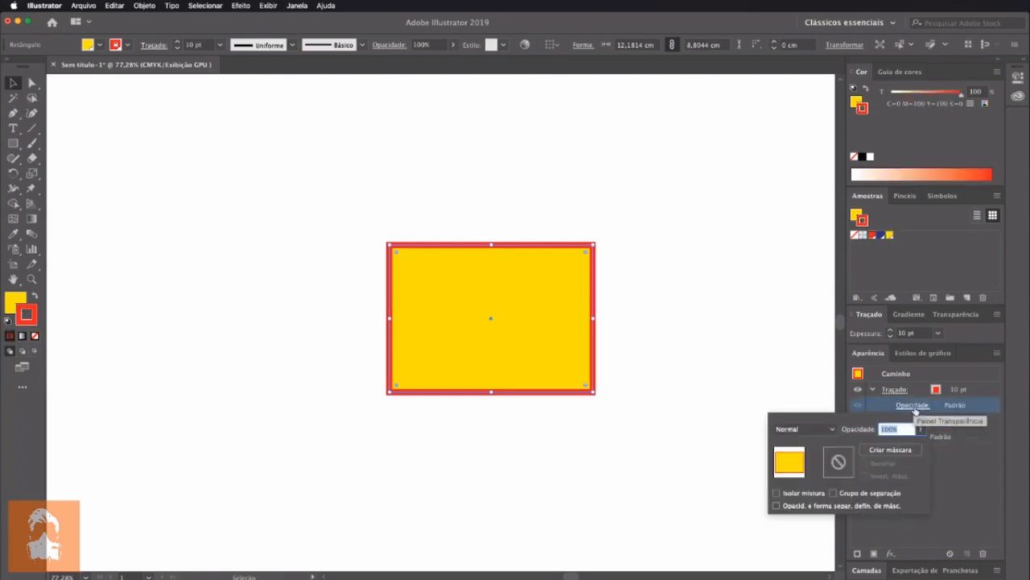
pyautogui.click(786, 340)
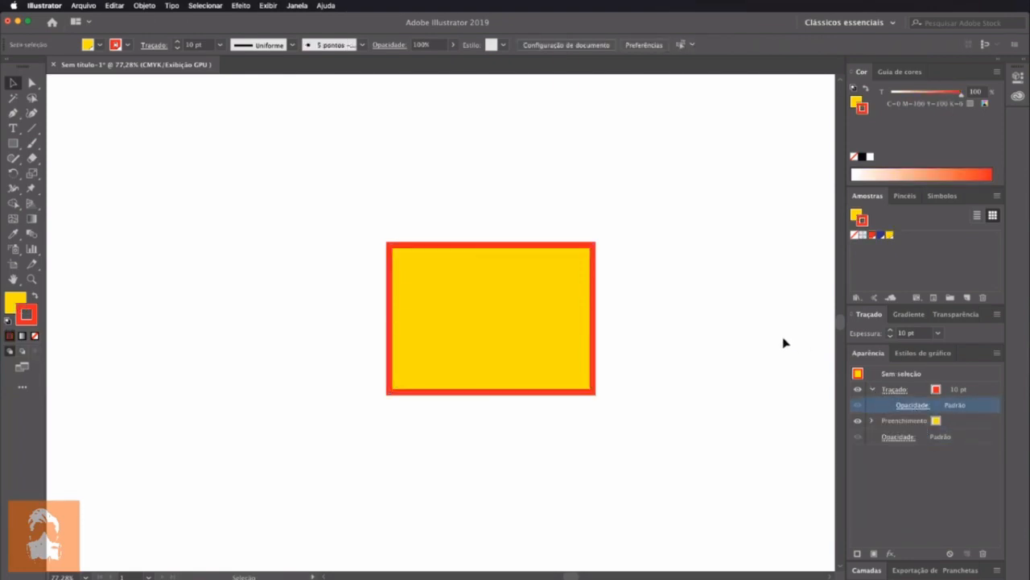
# Undo the last rectangle move and the deletion of the podcast image
pyautogui.press('super+z')
pyautogui.press('super+z')
pyautogui.click(756, 290)
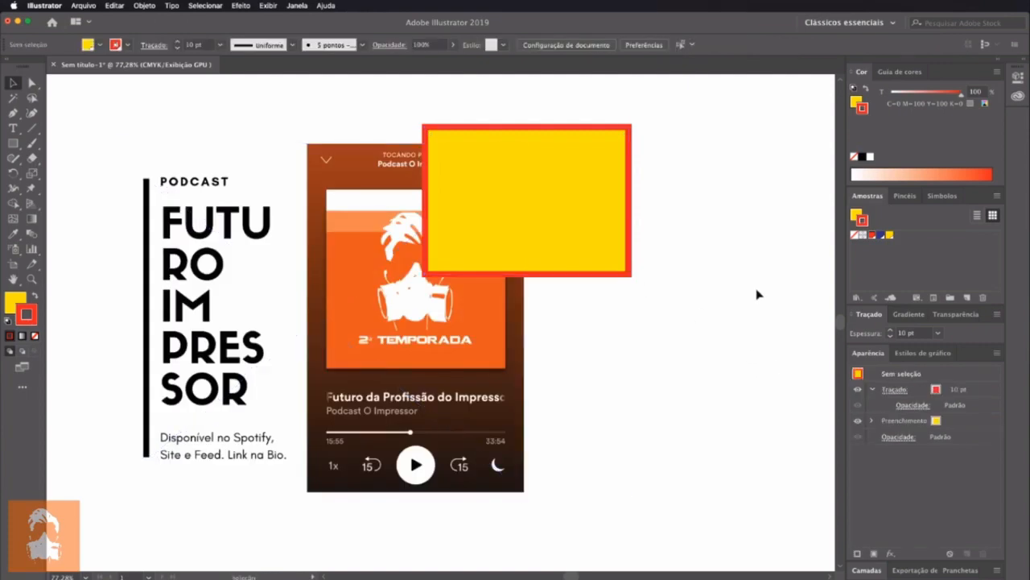
# Set the rectangle's stroke opacity to 21% and move the rectangle across the image's title text and phone picture
pyautogui.click(605, 207)
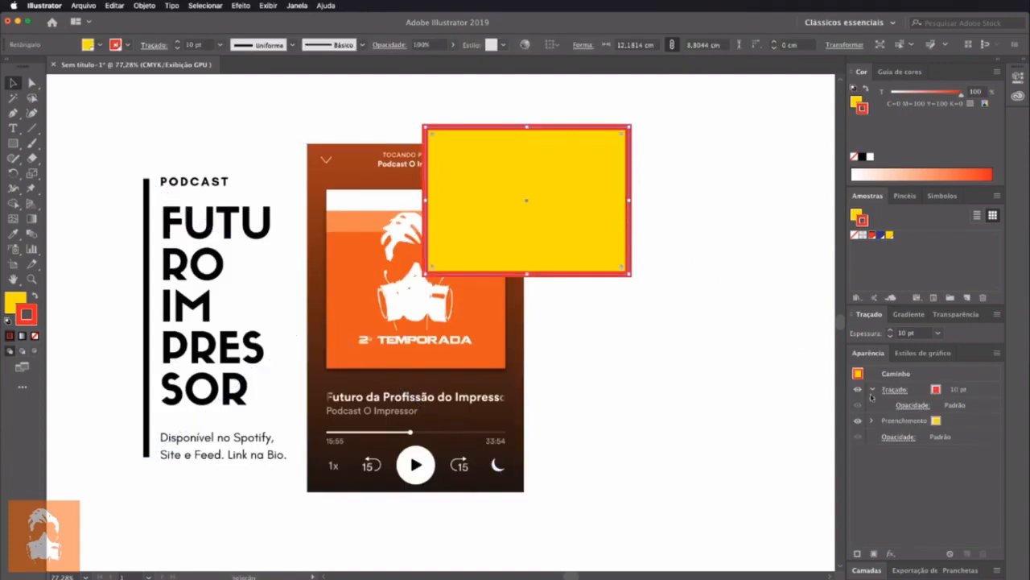
pyautogui.click(911, 406)
pyautogui.moveTo(908, 444); pyautogui.dragTo(883, 446)
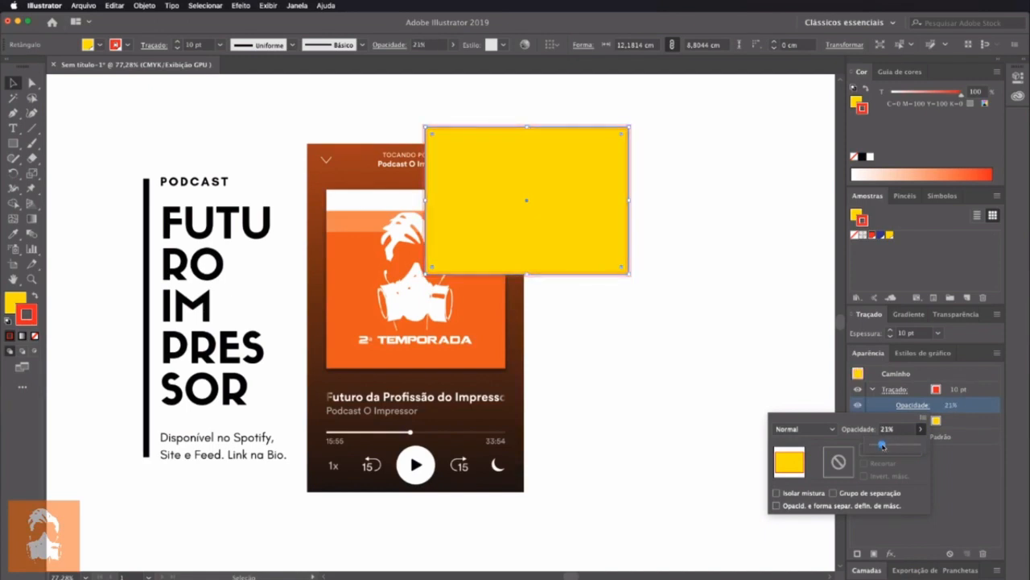
pyautogui.click(470, 235)
pyautogui.moveTo(562, 216); pyautogui.dragTo(387, 244)
pyautogui.click(620, 261)
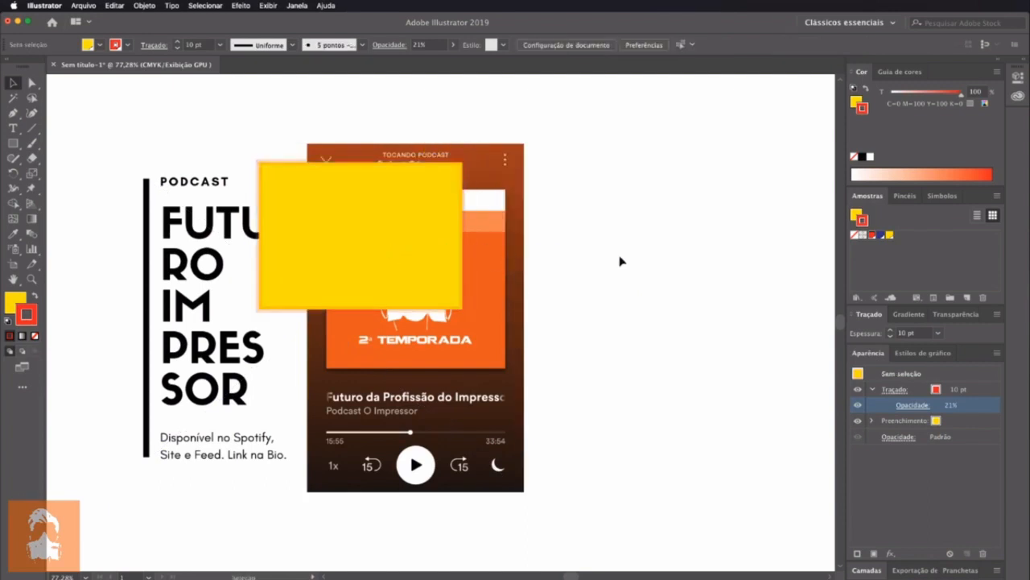
# Examine the semi-transparent stroke up close at the rectangle's upper-left corner, where it overlaps the podcast image
pyautogui.click(385, 233)
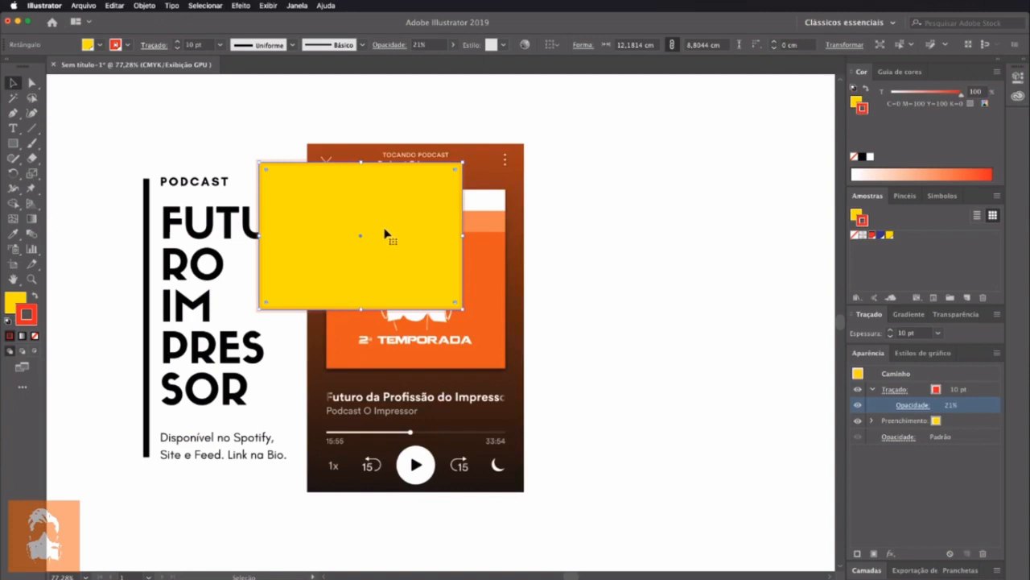
pyautogui.press('z')
pyautogui.moveTo(195, 161); pyautogui.dragTo(376, 366)
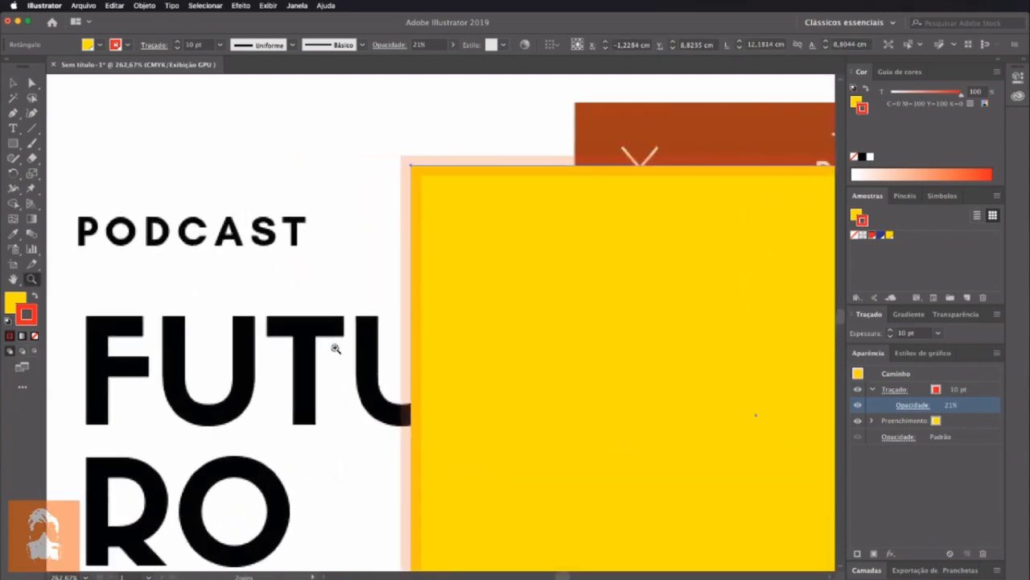
pyautogui.click(13, 83)
pyautogui.click(308, 158)
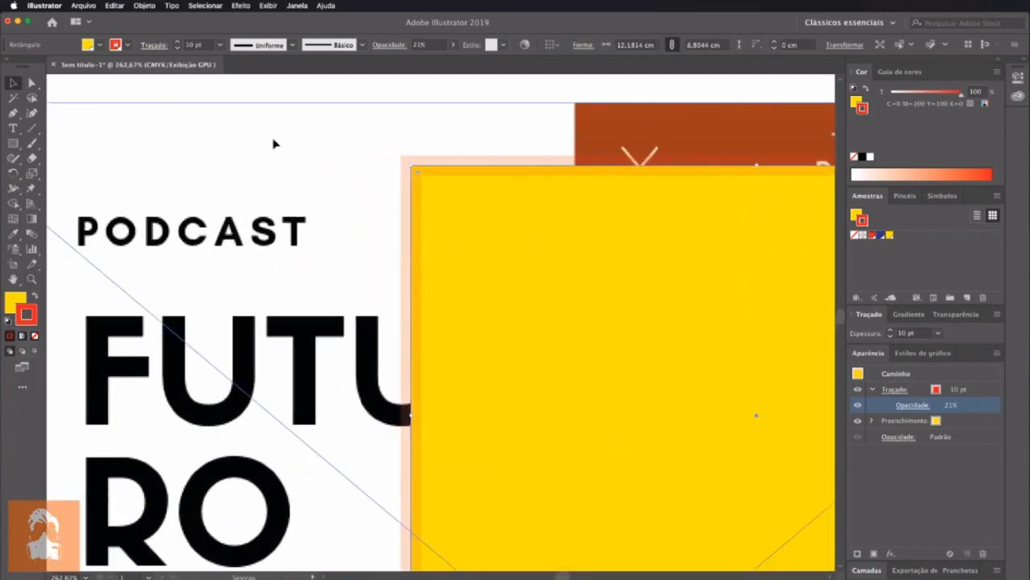
pyautogui.click(297, 92)
pyautogui.click(421, 213)
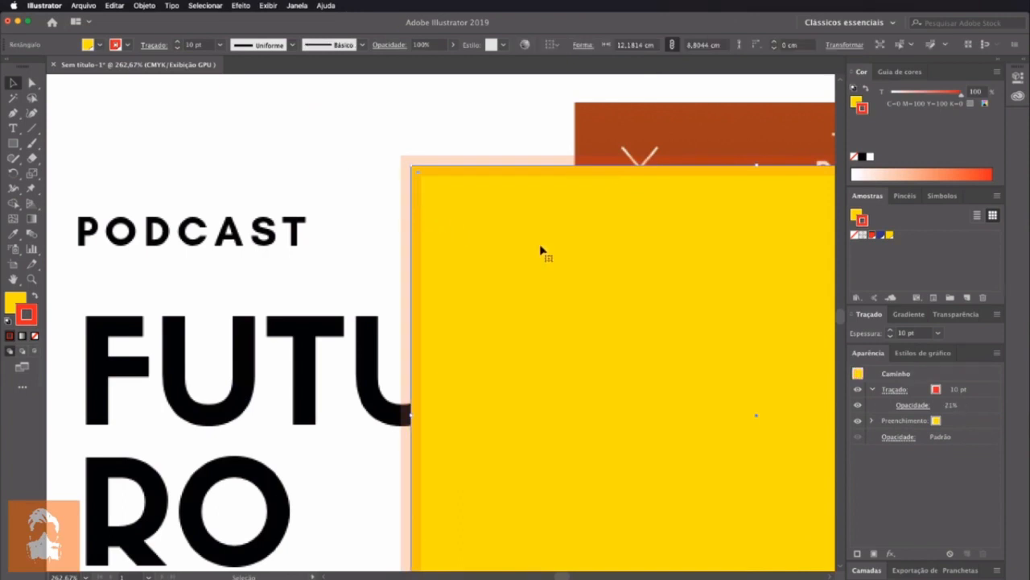
# Set the rectangle's stroke opacity to 61% and collapse the stroke's attributes
pyautogui.click(911, 404)
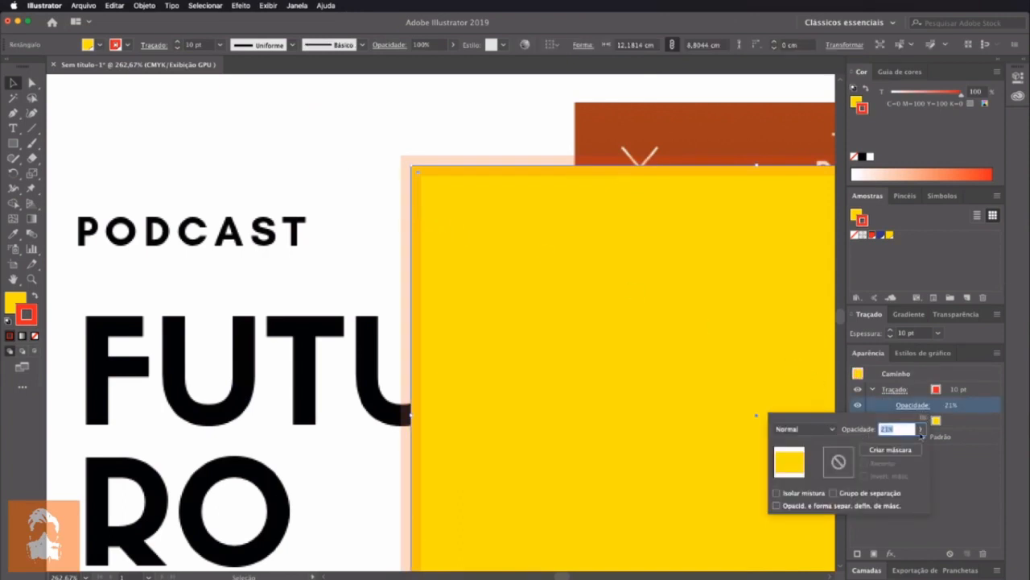
pyautogui.click(922, 429)
pyautogui.moveTo(882, 445)
pyautogui.mouseDown()
pyautogui.moveTo(915, 448)
pyautogui.moveTo(901, 448)
pyautogui.mouseUp()
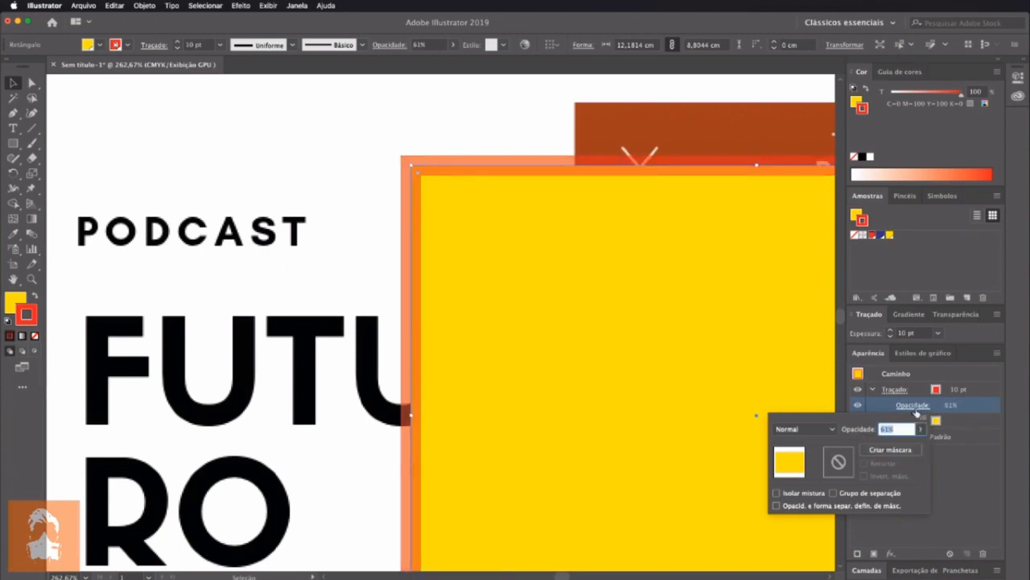
pyautogui.click(873, 389)
pyautogui.click(873, 389)
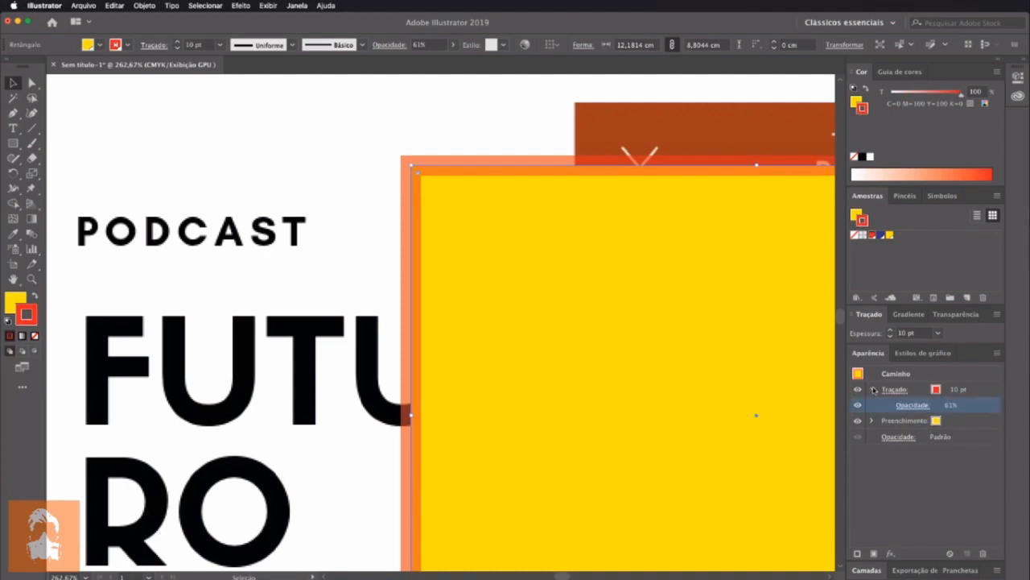
pyautogui.click(874, 389)
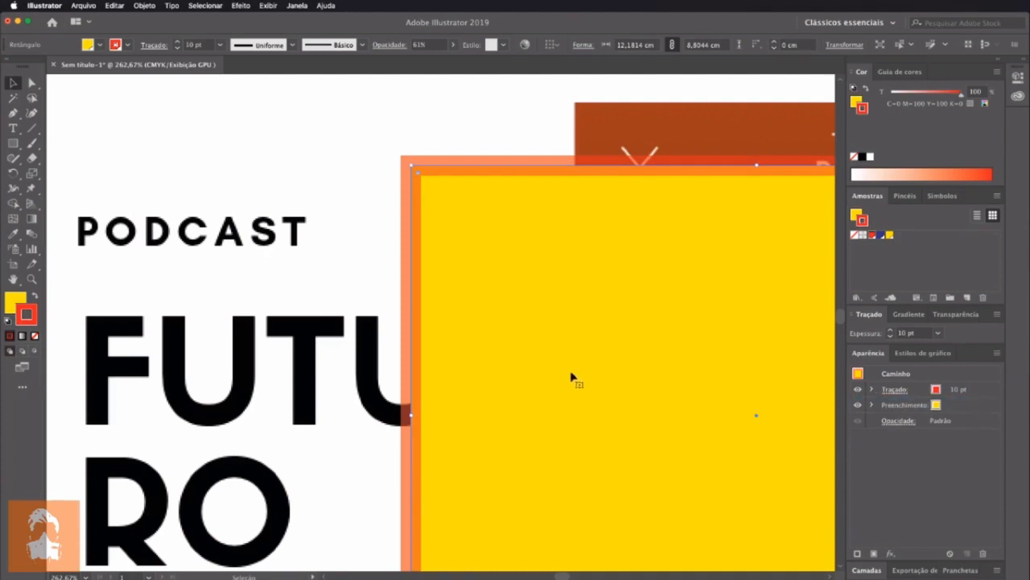
# Expand the stroke's attributes again and set the stroke opacity to 100%
pyautogui.click(892, 390)
pyautogui.click(872, 390)
pyautogui.click(872, 391)
pyautogui.click(912, 405)
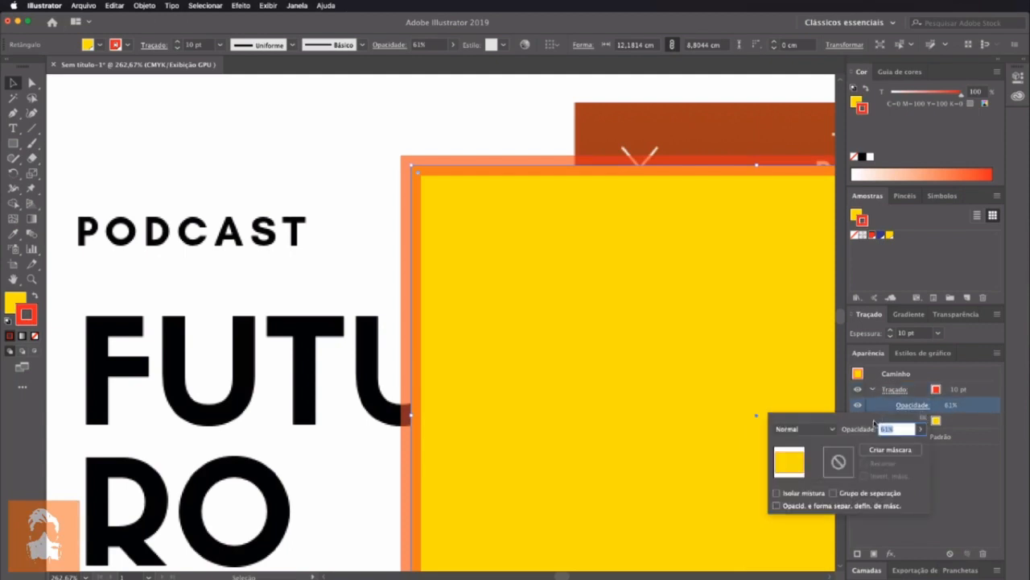
pyautogui.click(924, 429)
pyautogui.moveTo(899, 444); pyautogui.dragTo(928, 450)
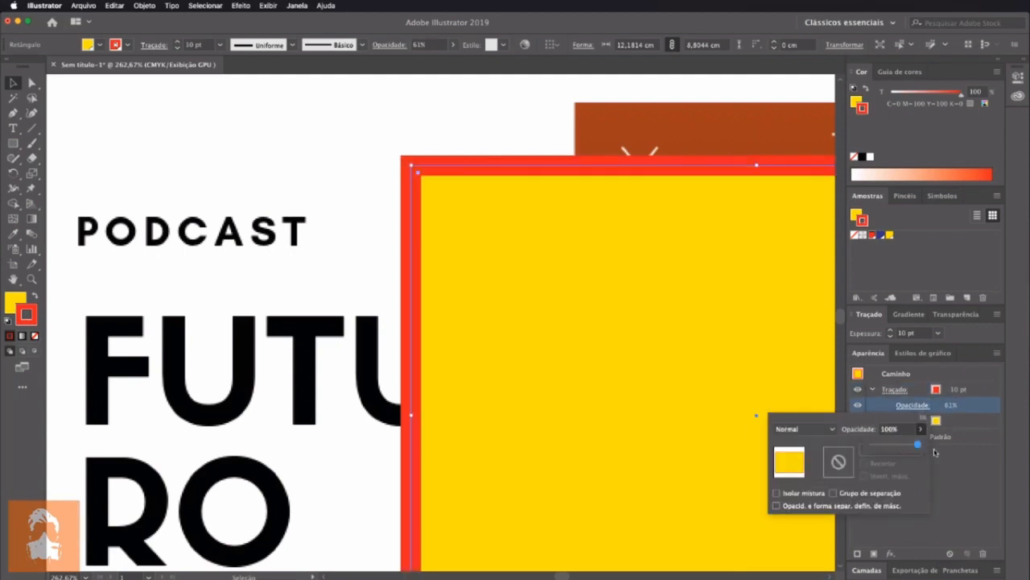
pyautogui.click(485, 123)
pyautogui.click(468, 137)
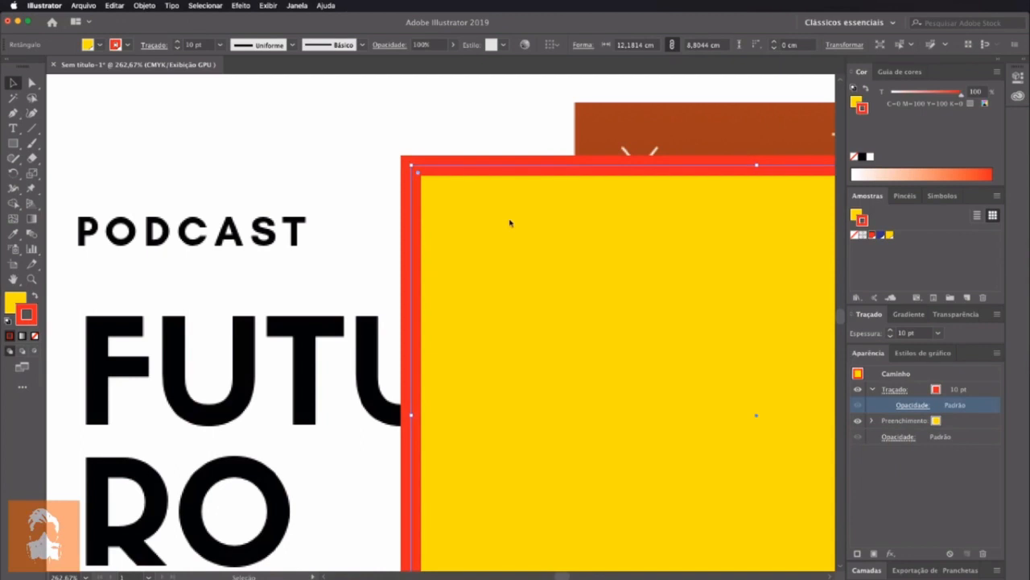
# Delete the rectangle from above the podcast image and undo that deletion
pyautogui.press('Delete')
pyautogui.click(522, 301)
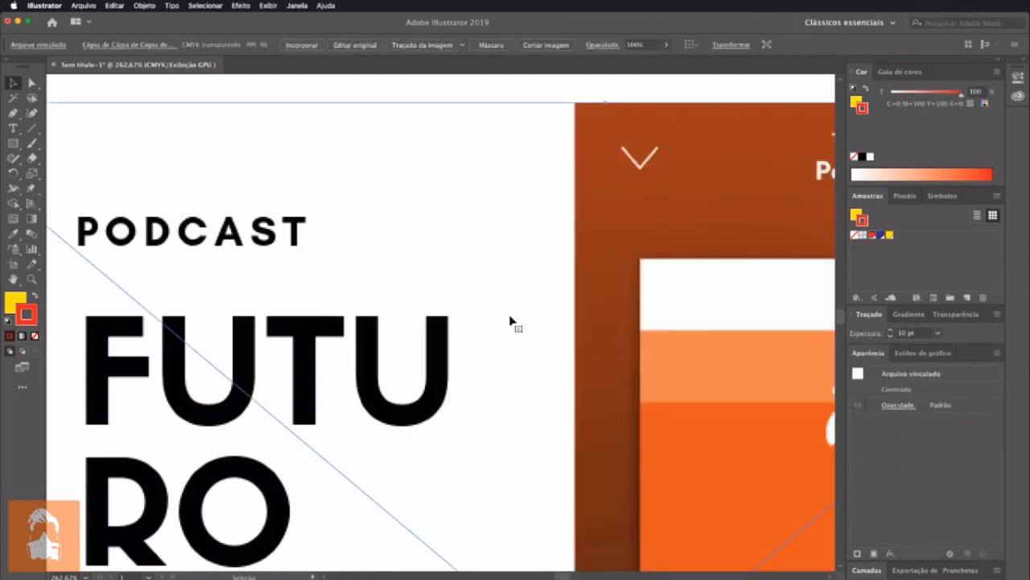
pyautogui.press('super+0')
pyautogui.moveTo(302, 309); pyautogui.dragTo(404, 289)
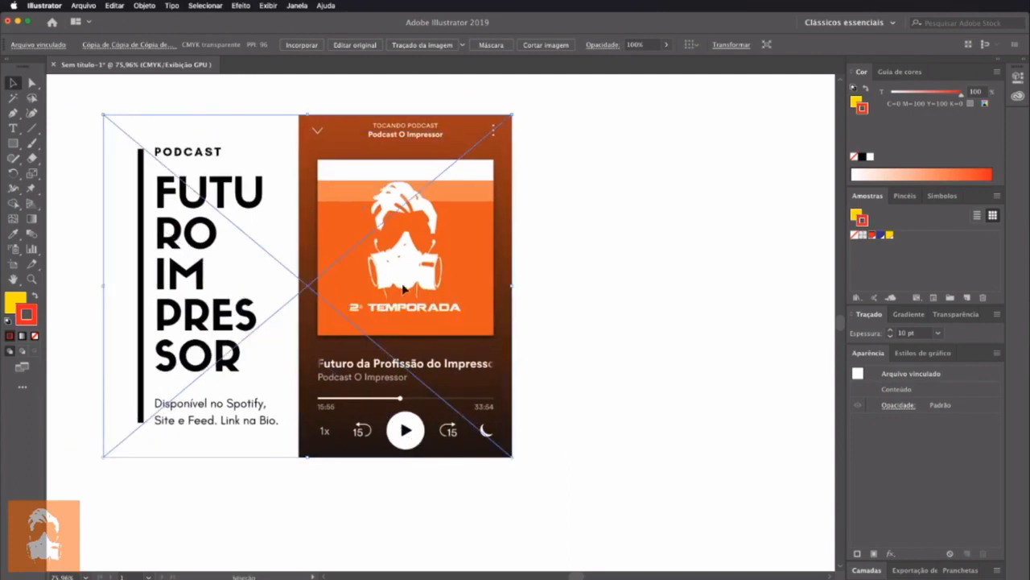
pyautogui.click(612, 324)
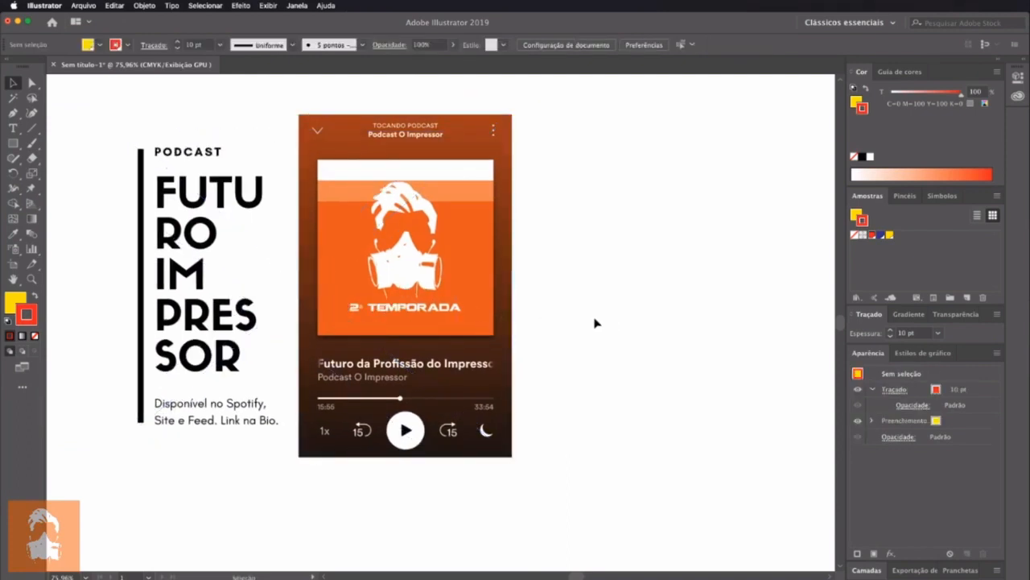
pyautogui.press('super+z')
pyautogui.press('super+z')
pyautogui.press('super+z')
# Delete the podcast image and move the rectangle to the middle of the canvas
pyautogui.click(439, 338)
pyautogui.click(366, 344)
pyautogui.press('Delete')
pyautogui.moveTo(307, 256); pyautogui.dragTo(454, 302)
pyautogui.moveTo(400, 283); pyautogui.dragTo(500, 330)
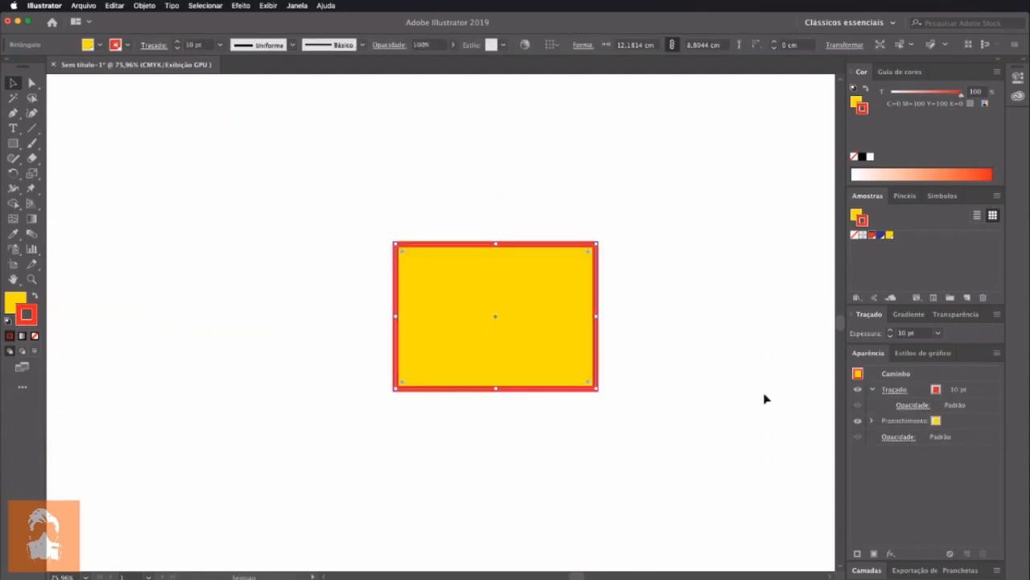
# Open the stroke options from the stroke entry in the Appearance panel and close them again
pyautogui.click(893, 392)
pyautogui.click(899, 392)
pyautogui.click(899, 392)
pyautogui.click(899, 392)
pyautogui.click(898, 392)
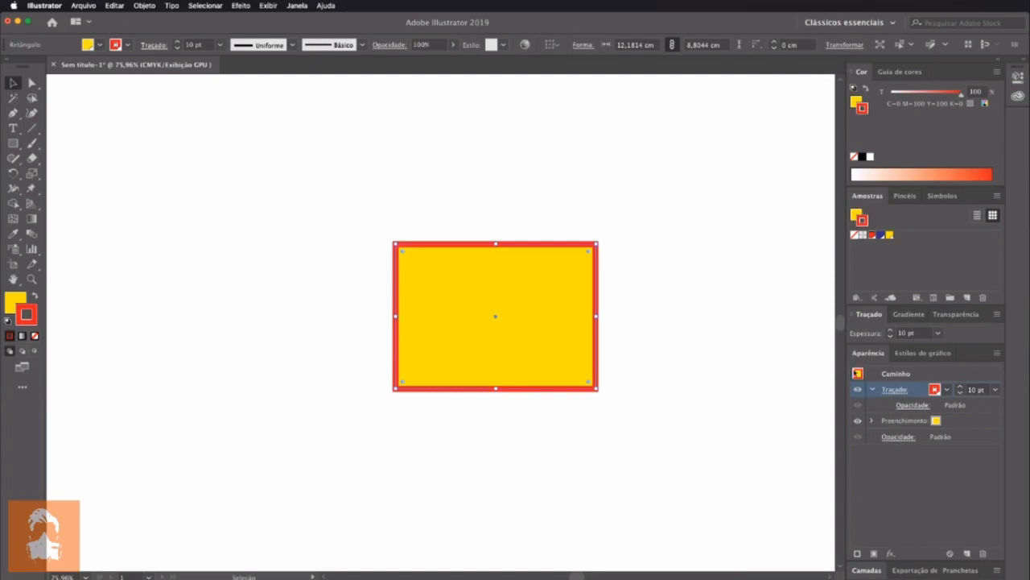
# Check the full options of the standalone Stroke panel, collapse it and bring back the expanded Appearance panel
pyautogui.click(297, 5)
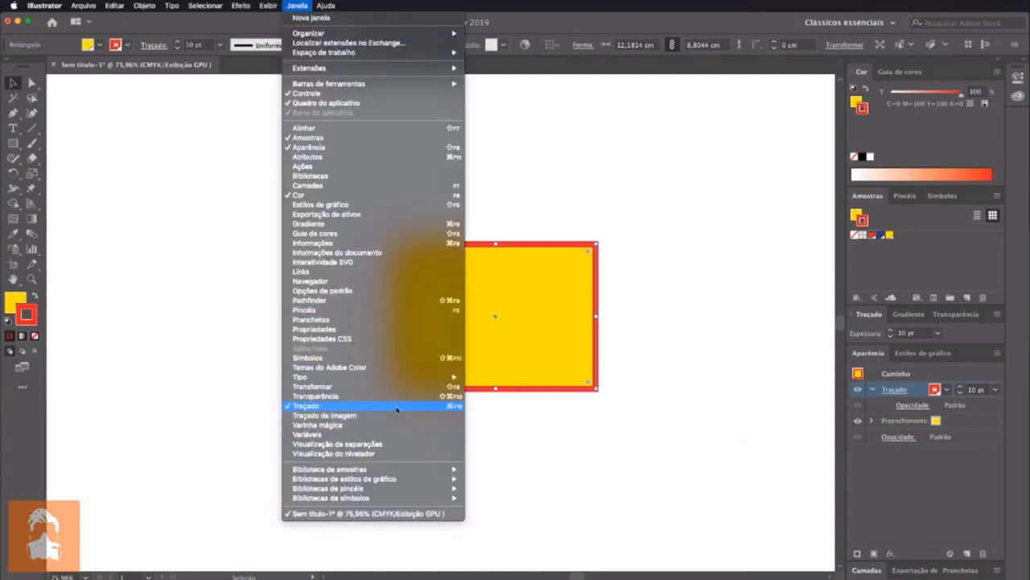
pyautogui.click(859, 313)
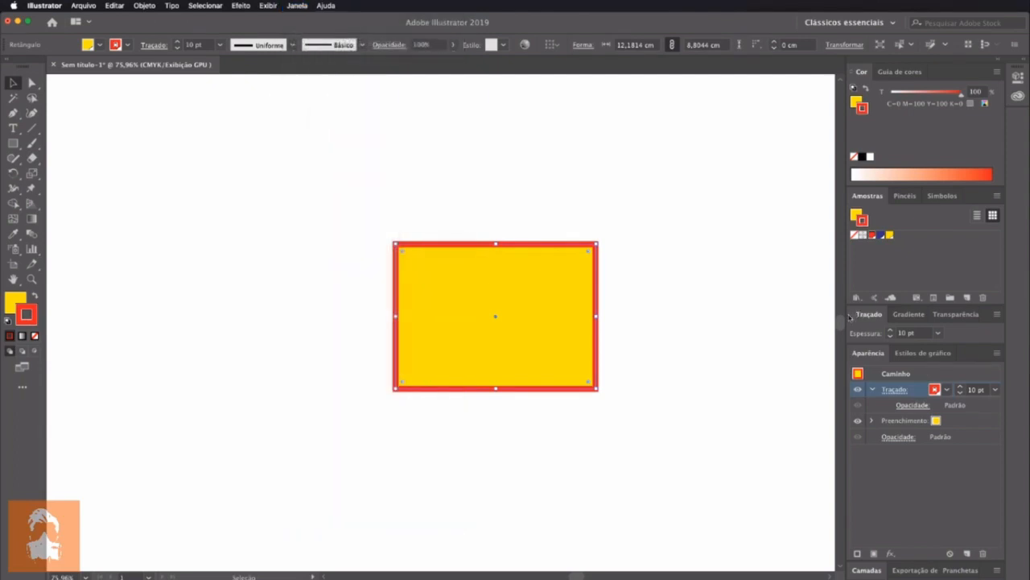
pyautogui.click(854, 316)
pyautogui.click(854, 313)
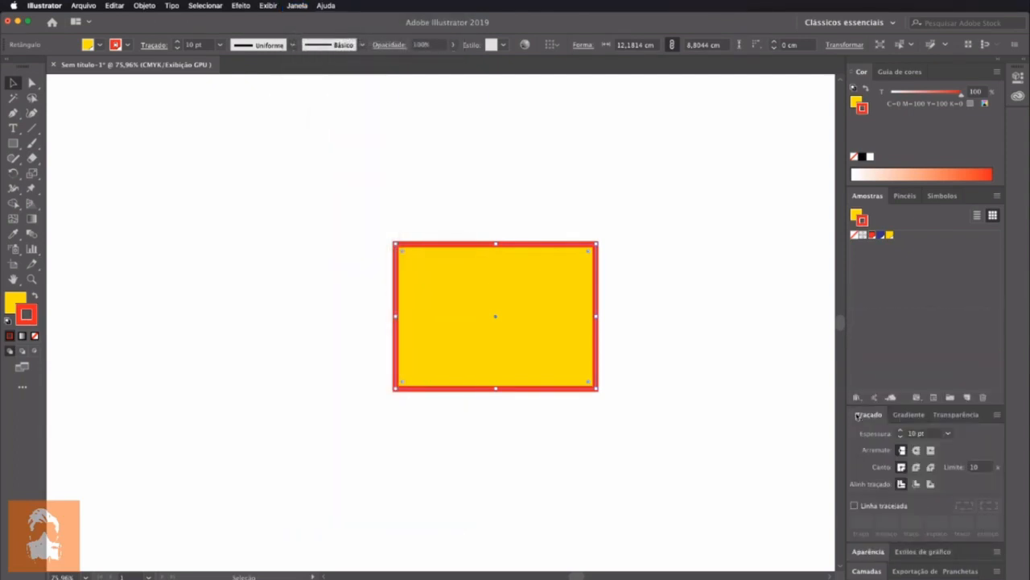
pyautogui.click(853, 415)
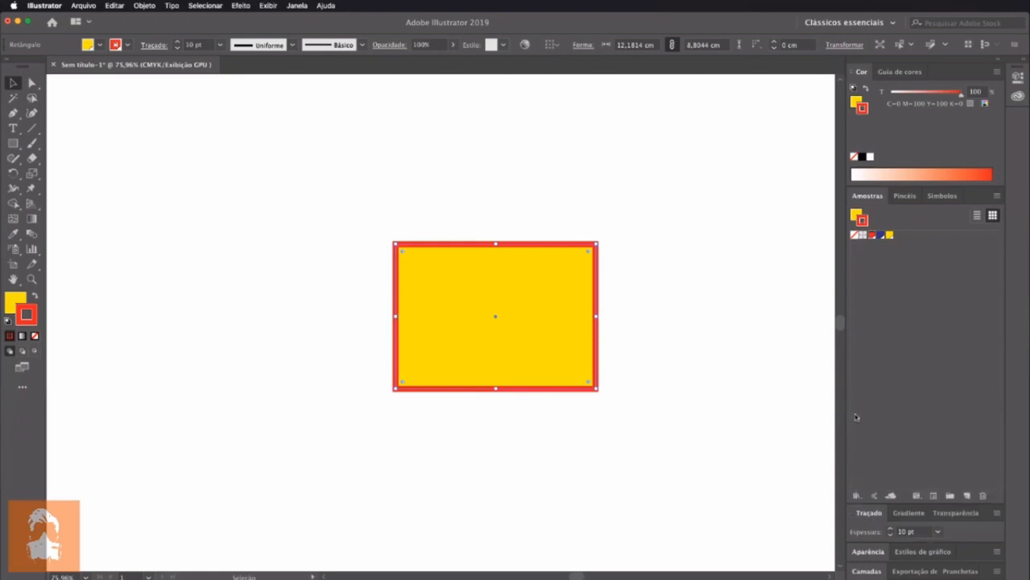
pyautogui.click(858, 552)
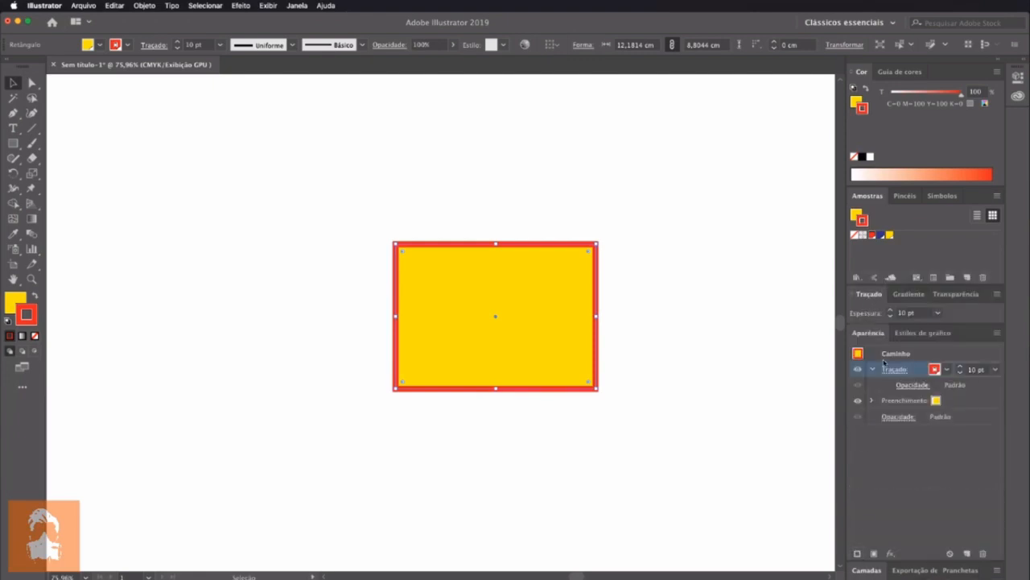
# Set the rectangle's stroke weight to 13 pt in the stroke options of the Appearance panel
pyautogui.click(892, 369)
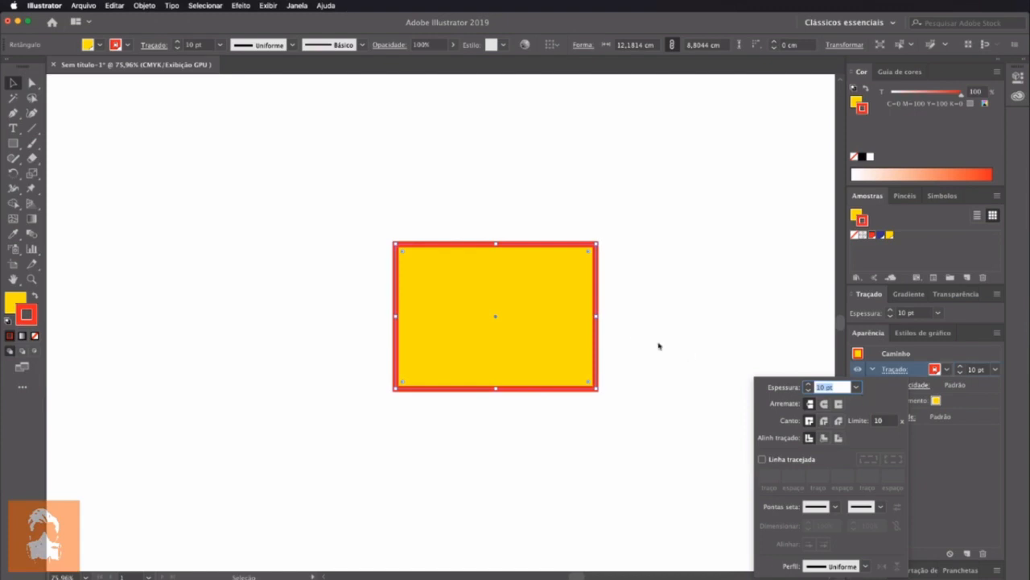
pyautogui.click(543, 330)
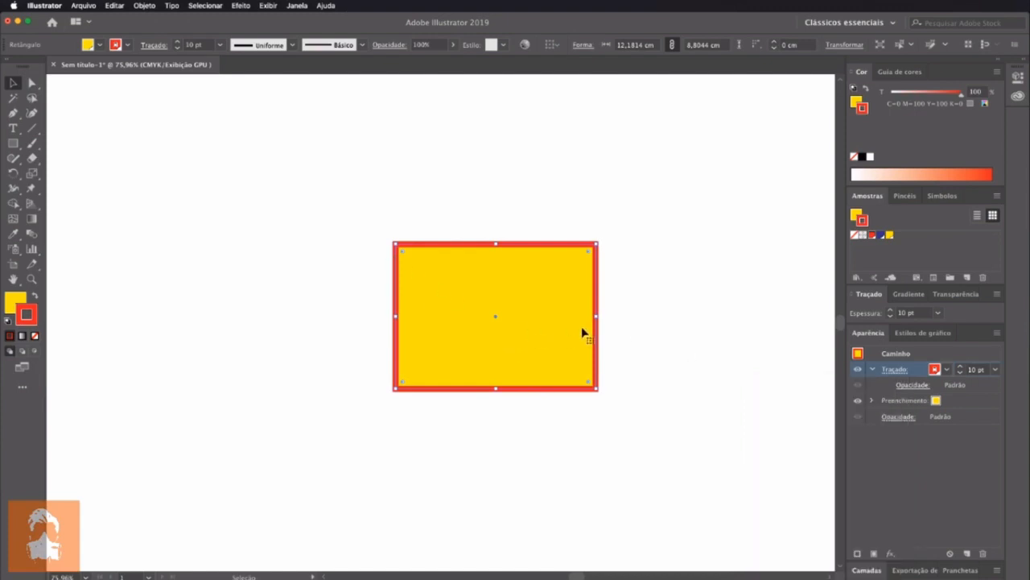
pyautogui.click(894, 370)
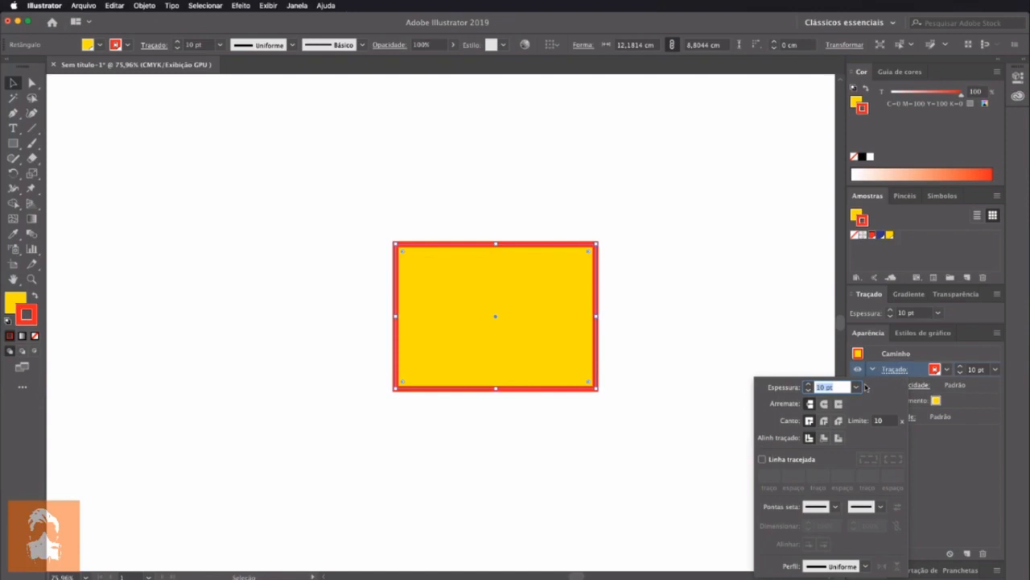
pyautogui.click(858, 387)
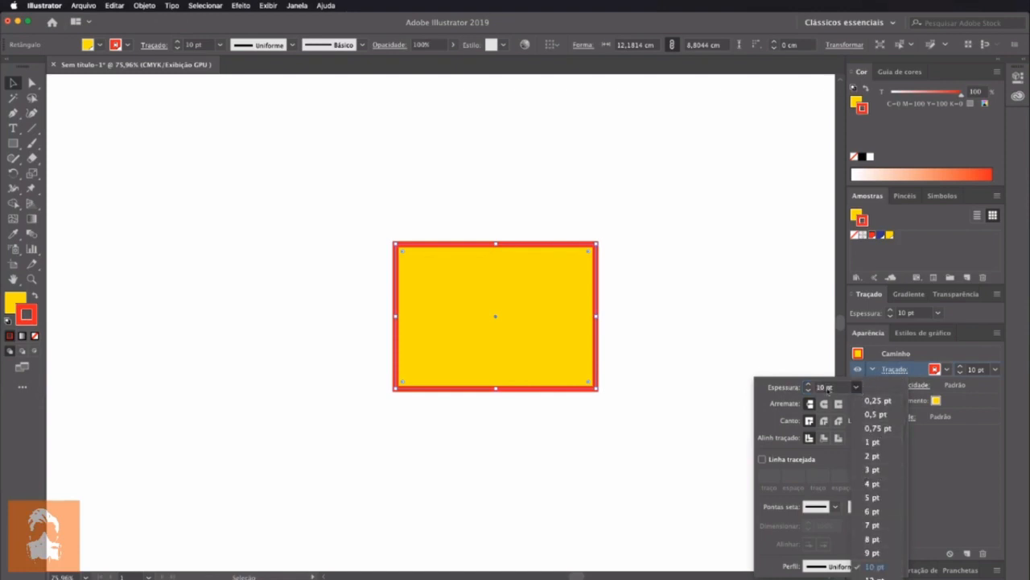
pyautogui.click(810, 386)
pyautogui.click(809, 384)
pyautogui.click(809, 385)
pyautogui.click(809, 384)
pyautogui.click(810, 391)
pyautogui.click(809, 385)
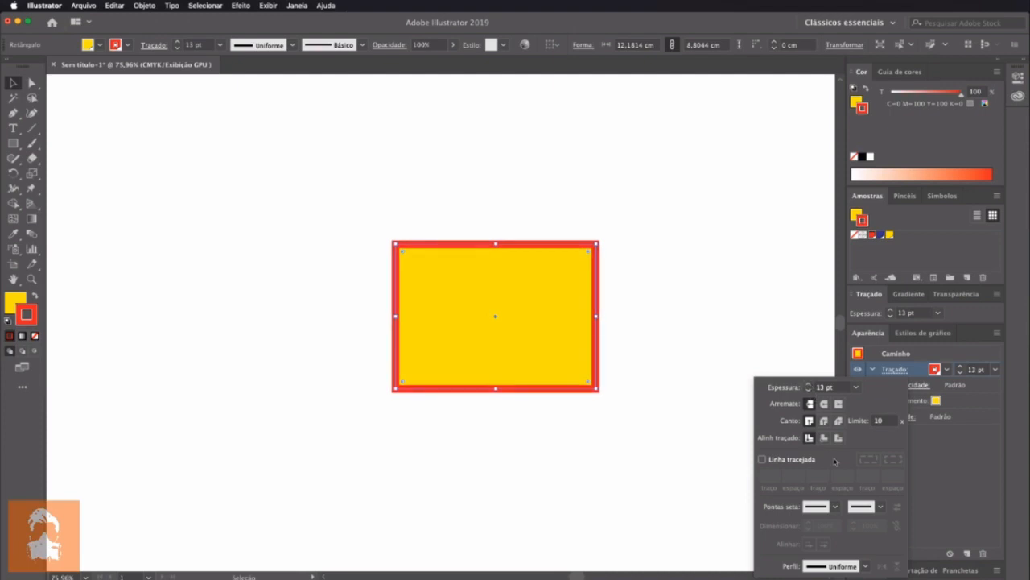
# Set the stroke's corner style to round join and deselect the rectangle to inspect its upper-right corner
pyautogui.click(823, 420)
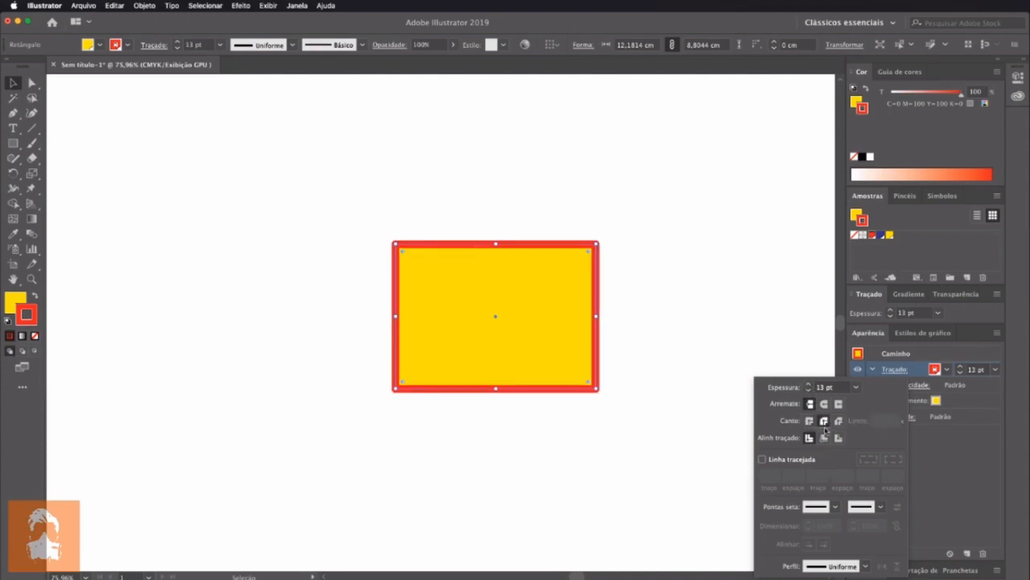
pyautogui.click(573, 225)
pyautogui.press('z')
pyautogui.moveTo(572, 221)
pyautogui.mouseDown()
pyautogui.moveTo(716, 444)
pyautogui.moveTo(673, 373)
pyautogui.mouseUp()
pyautogui.click(12, 83)
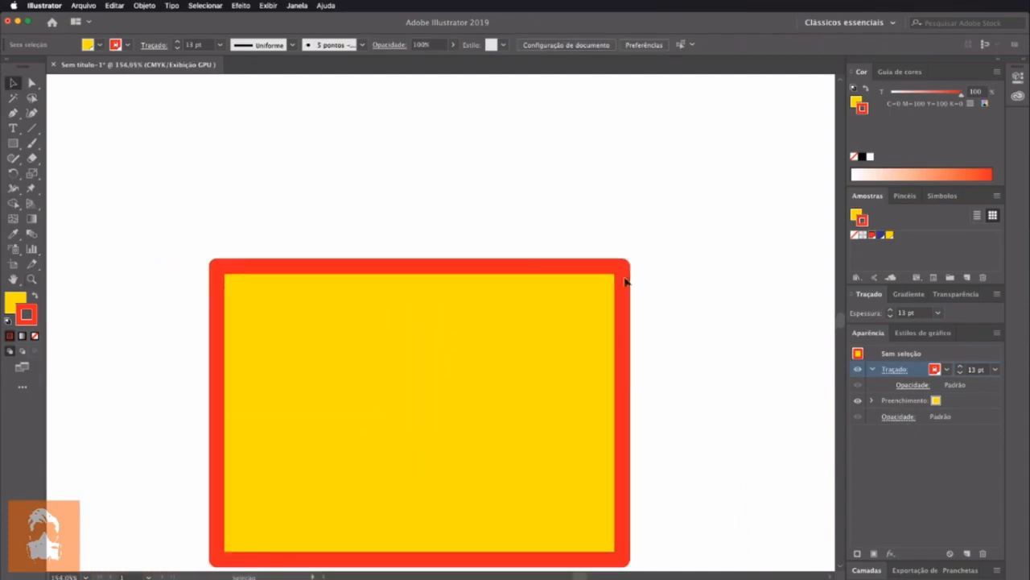
# Collapse the stroke's attributes and try to set the corner style to miter join with nothing selected
pyautogui.click(872, 370)
pyautogui.click(887, 370)
pyautogui.click(872, 370)
pyautogui.click(894, 369)
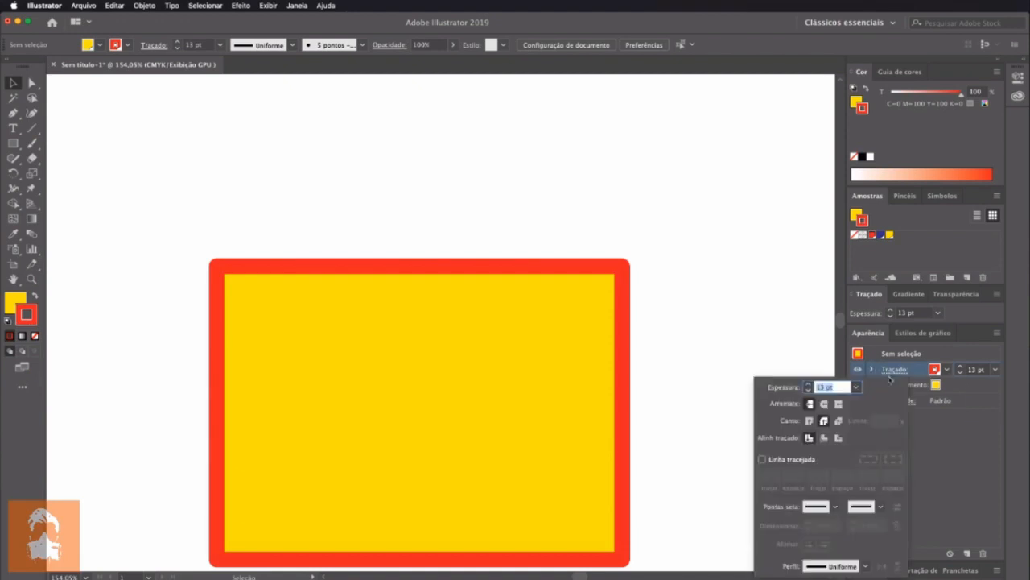
pyautogui.click(809, 421)
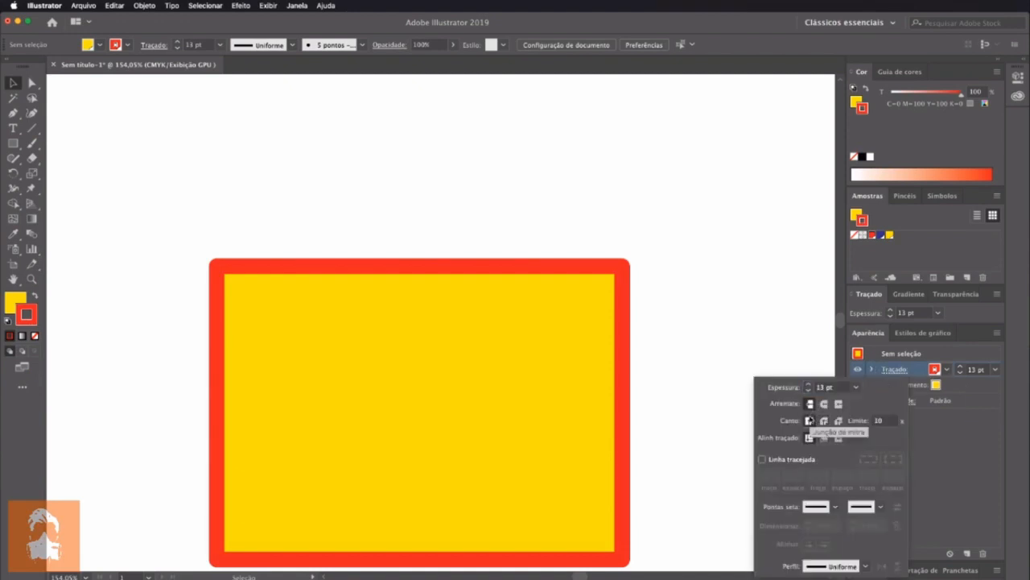
pyautogui.click(577, 418)
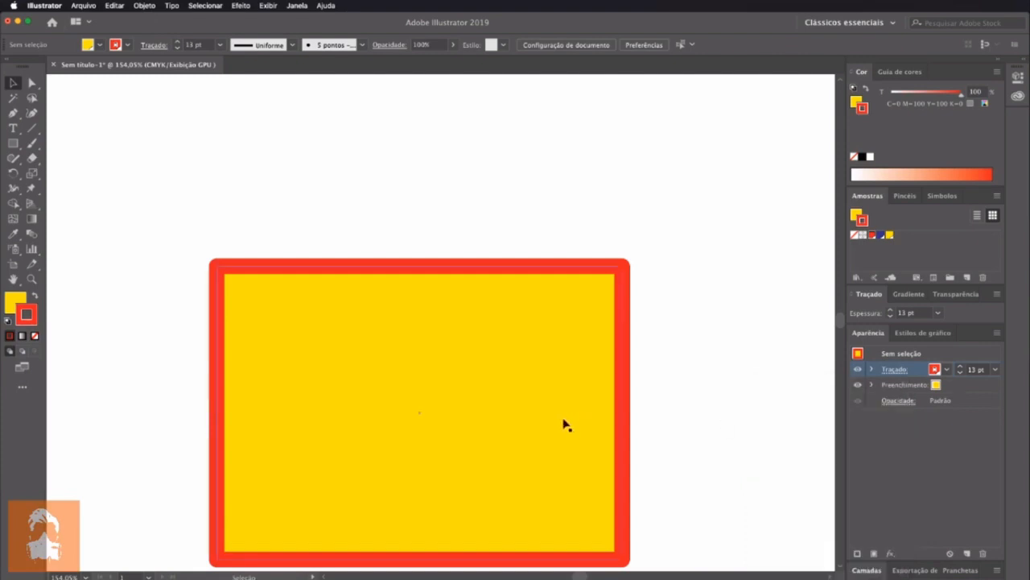
# Select the rectangle, try the round and bevel joins on its stroke and set the corners to miter join
pyautogui.click(563, 424)
pyautogui.click(893, 371)
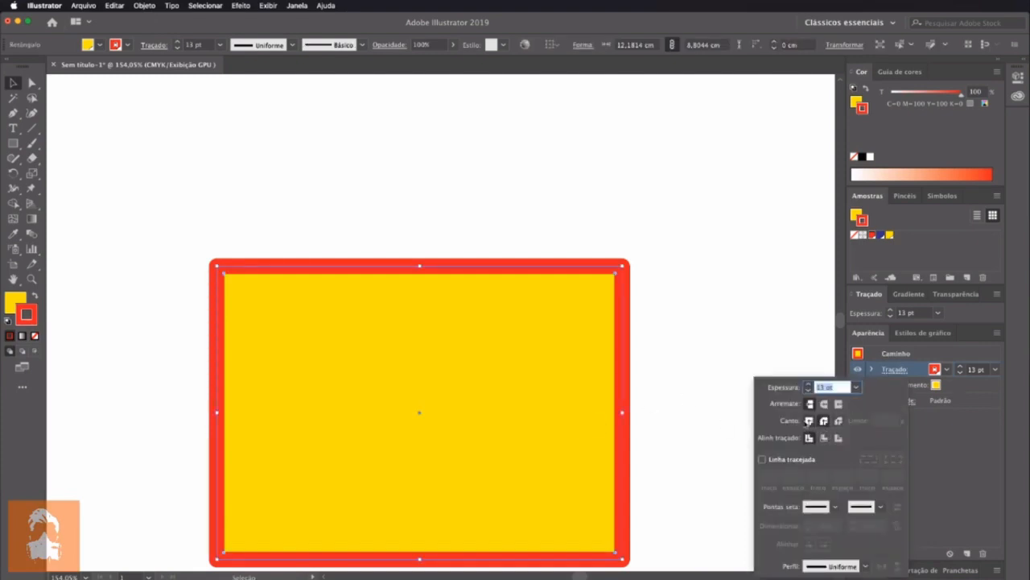
pyautogui.click(809, 420)
pyautogui.click(824, 421)
pyautogui.click(838, 421)
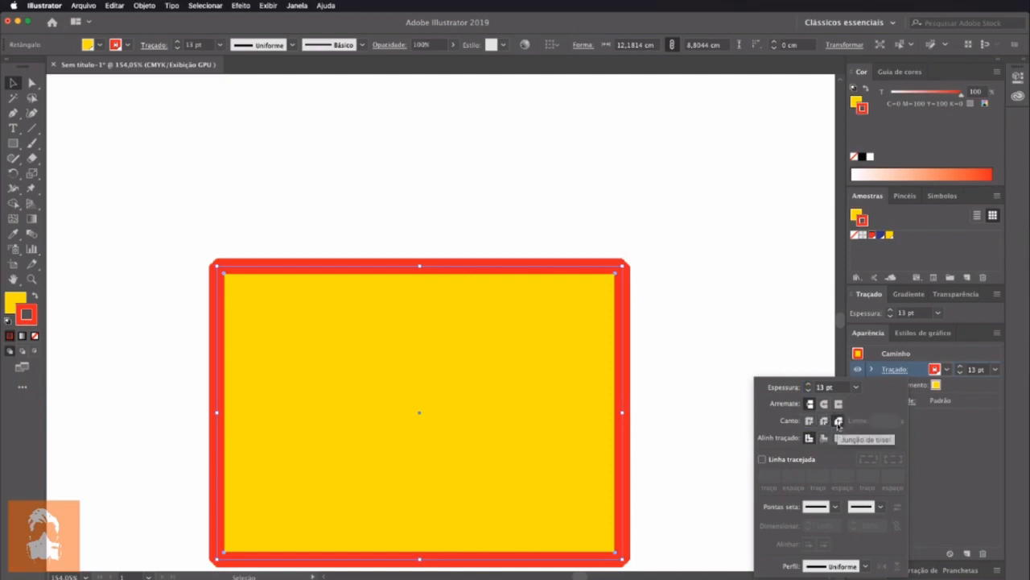
pyautogui.click(809, 420)
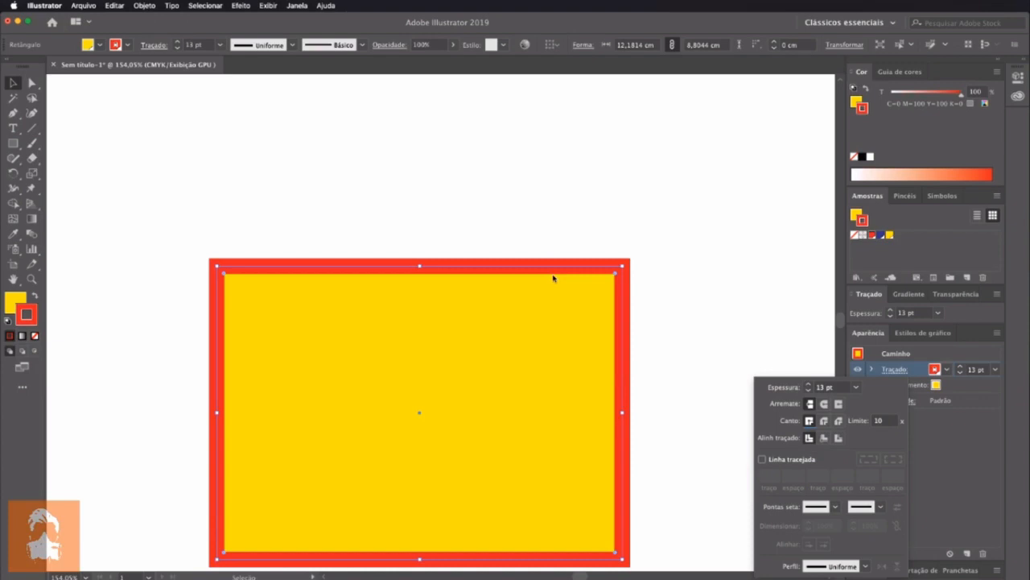
# Align the rectangle's stroke to the inside and the outside of the path, and return it to center alignment
pyautogui.click(823, 438)
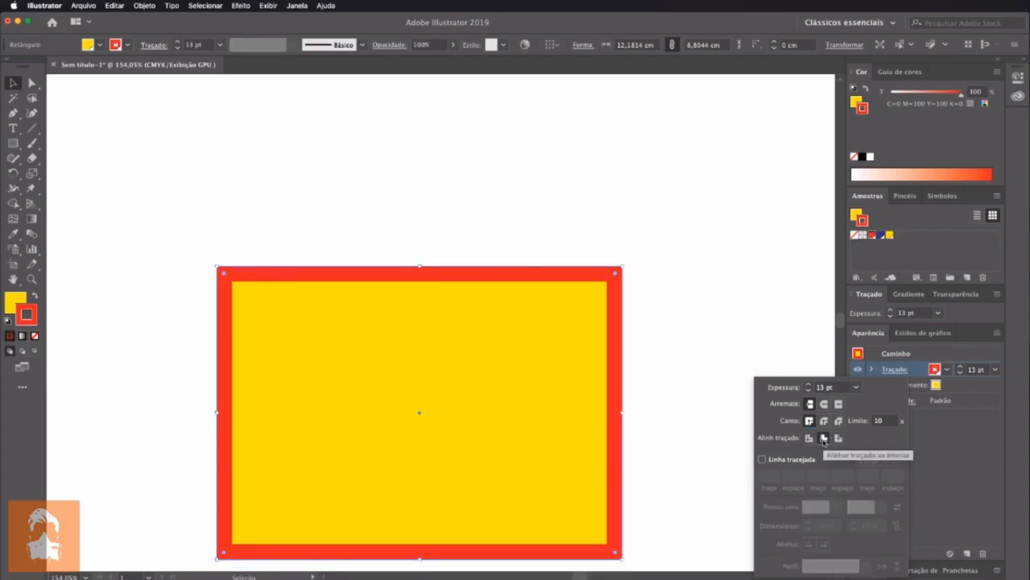
pyautogui.click(838, 438)
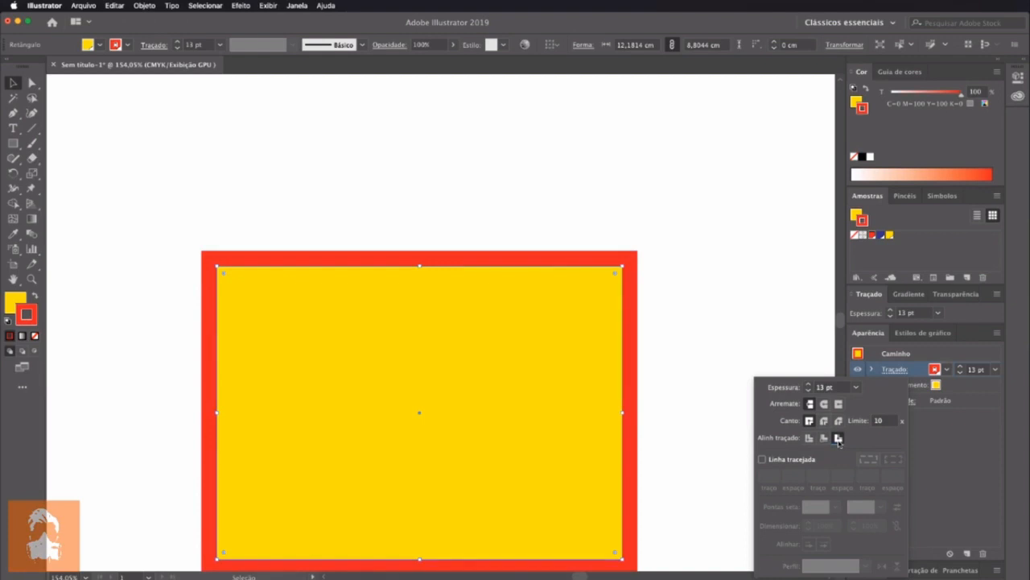
pyautogui.click(824, 437)
pyautogui.click(810, 437)
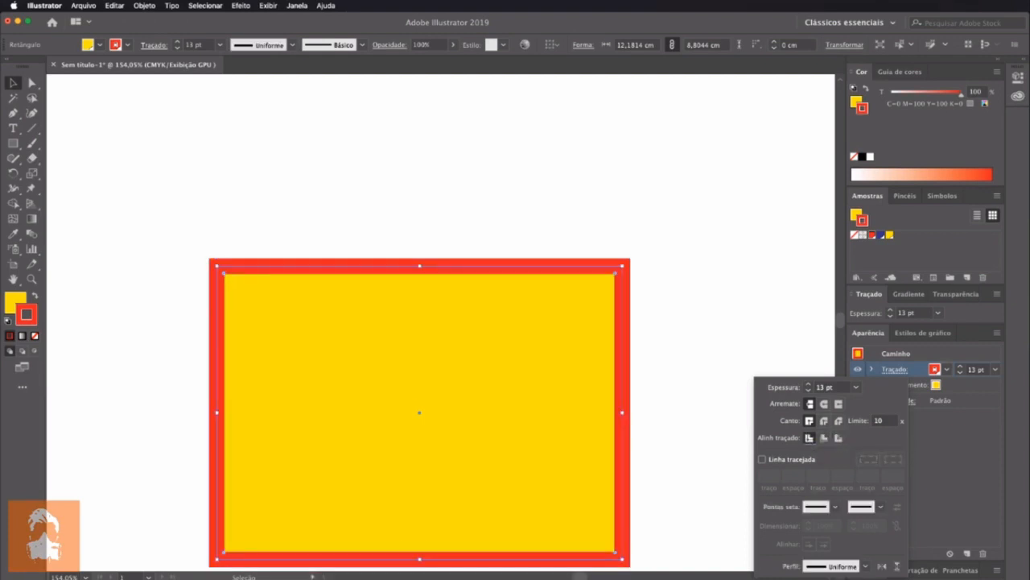
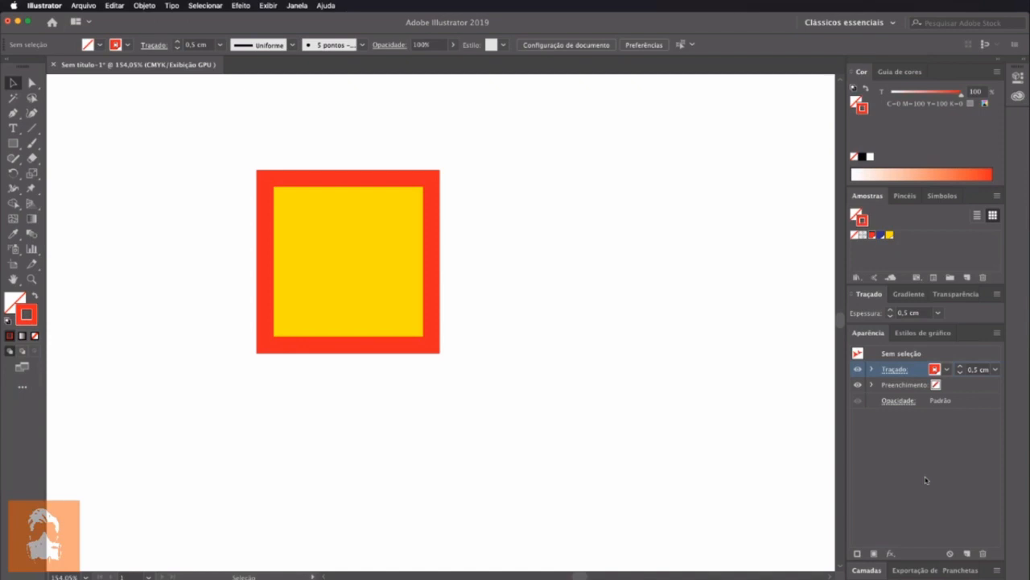
# Move the rectangle to the right, trying its stroke below the yellow fill and restoring the stroke above it
pyautogui.click(956, 388)
pyautogui.moveTo(324, 322); pyautogui.dragTo(411, 323)
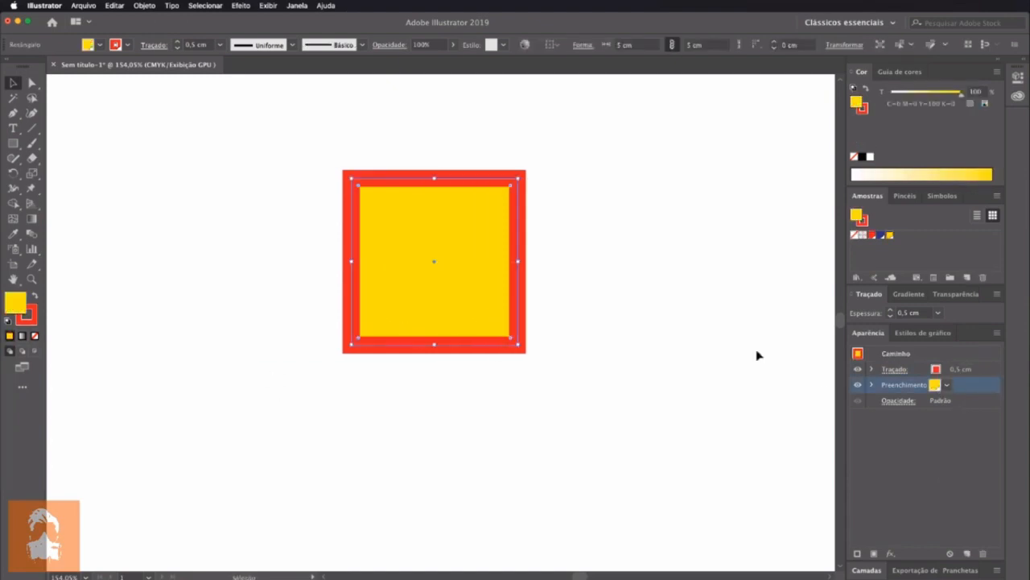
pyautogui.click(924, 371)
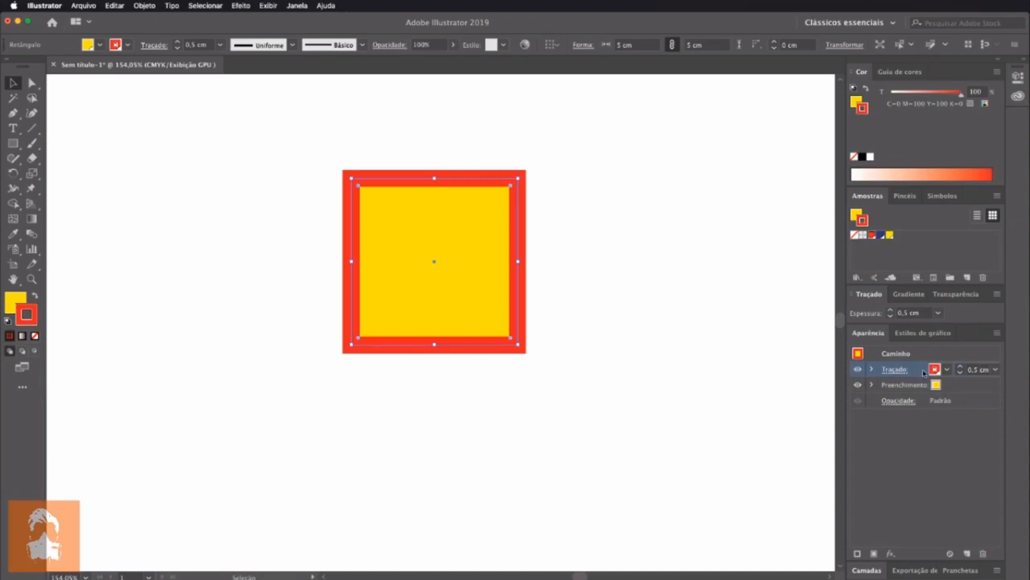
pyautogui.moveTo(912, 370); pyautogui.dragTo(911, 389)
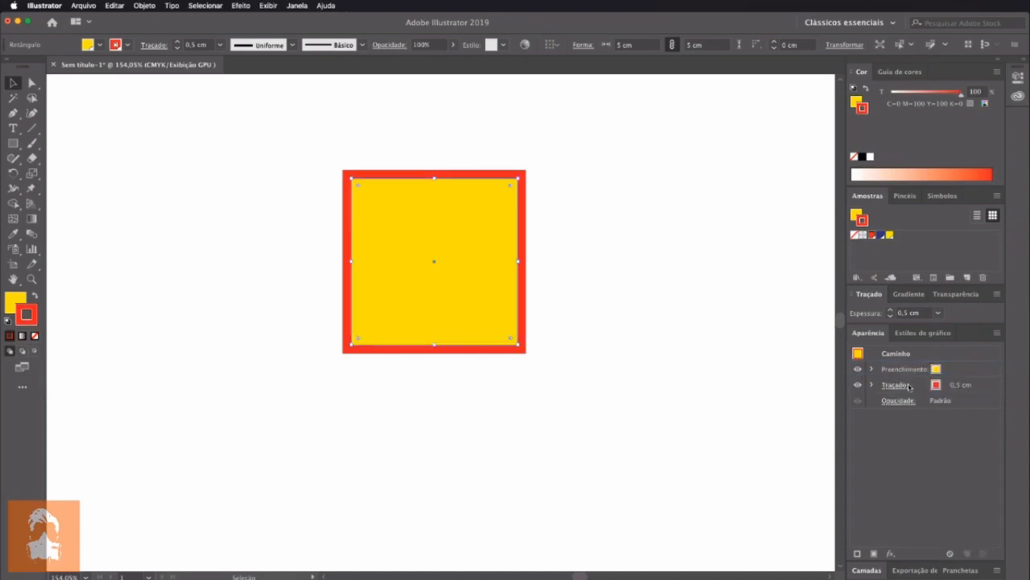
pyautogui.moveTo(966, 371); pyautogui.dragTo(958, 391)
pyautogui.moveTo(439, 285); pyautogui.dragTo(508, 276)
pyautogui.moveTo(897, 369); pyautogui.dragTo(896, 390)
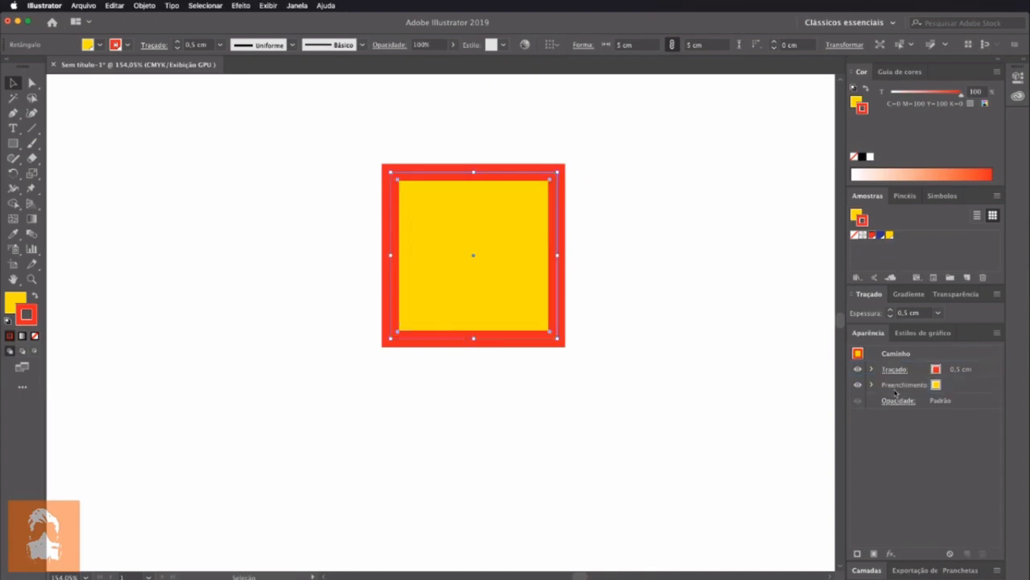
# Hide and show the rectangle's red stroke repeatedly, leaving it visible
pyautogui.click(857, 370)
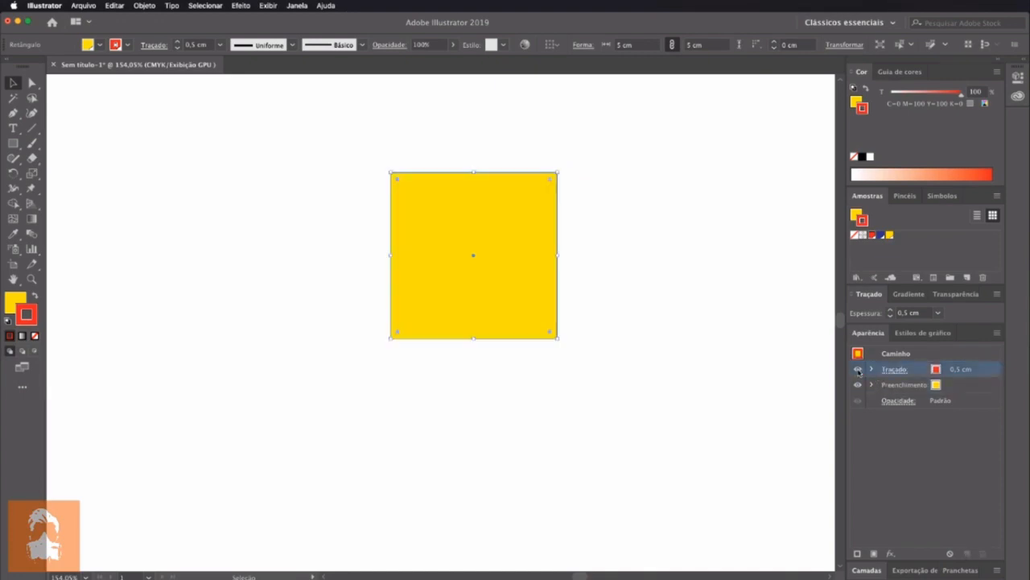
pyautogui.click(857, 369)
pyautogui.click(858, 372)
pyautogui.click(858, 372)
pyautogui.click(858, 372)
pyautogui.click(858, 372)
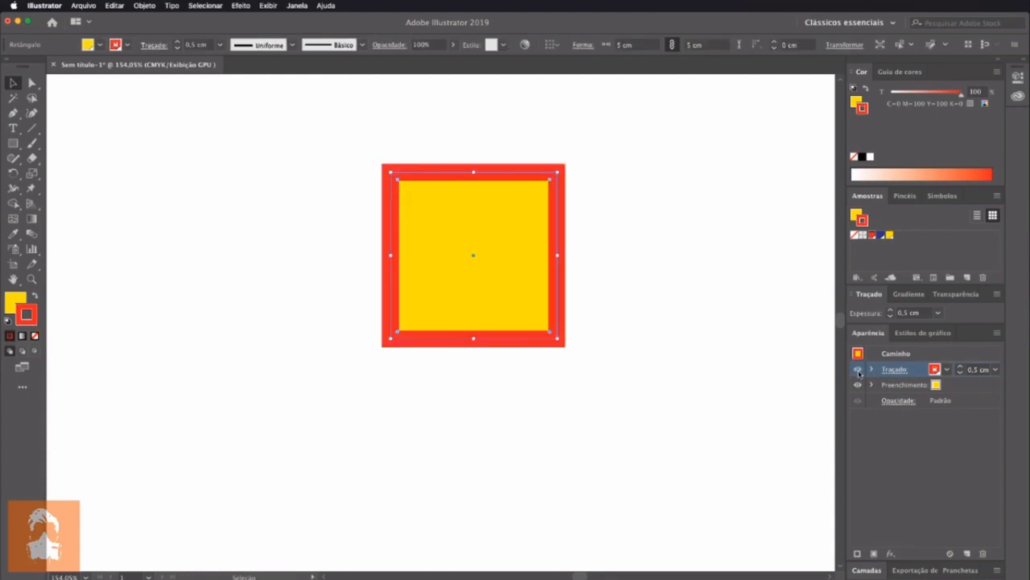
pyautogui.click(858, 372)
pyautogui.click(858, 372)
# Add a second stroke above the rectangle's red stroke and color it with the blue swatch
pyautogui.click(974, 388)
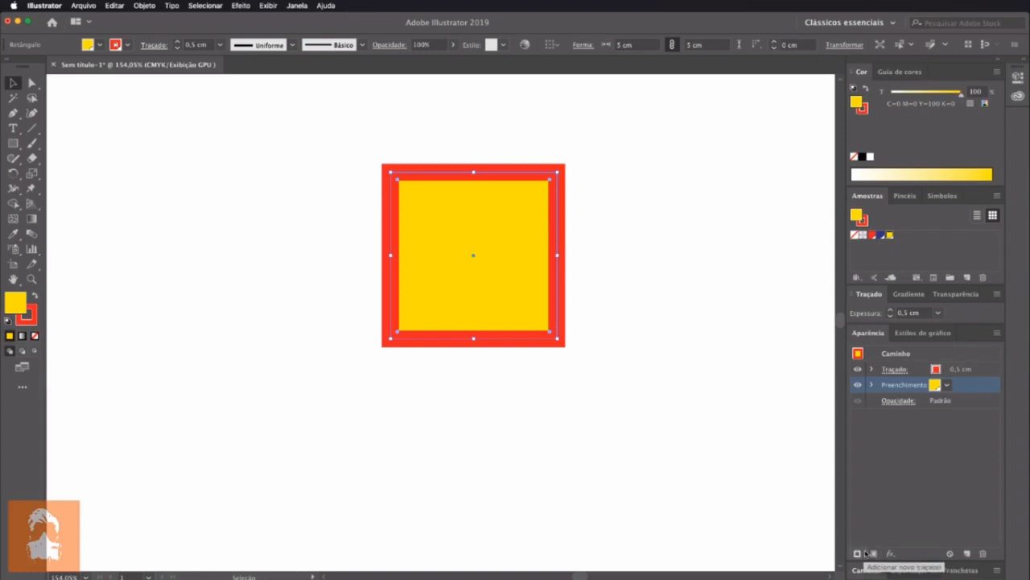
pyautogui.click(881, 528)
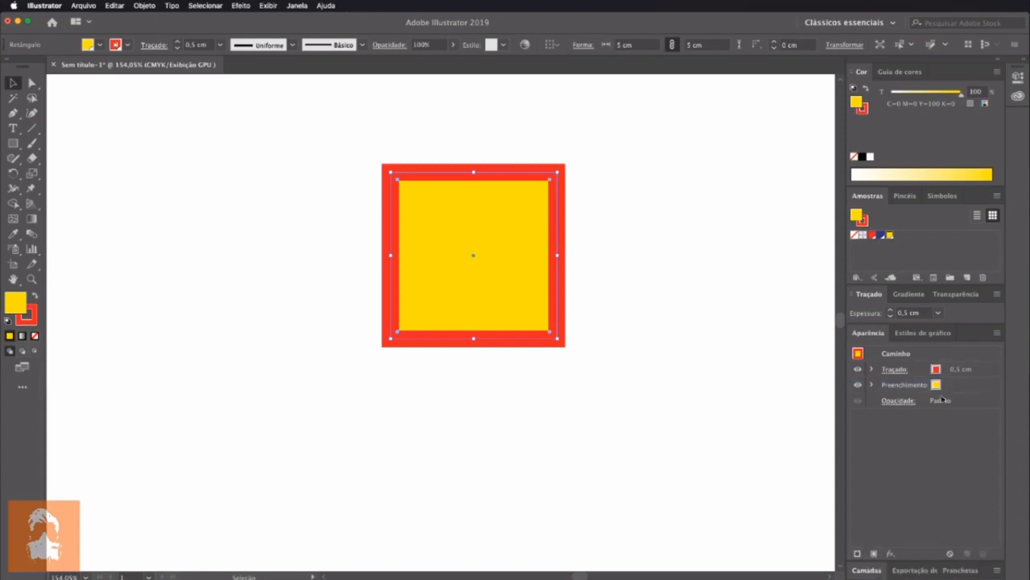
pyautogui.click(984, 370)
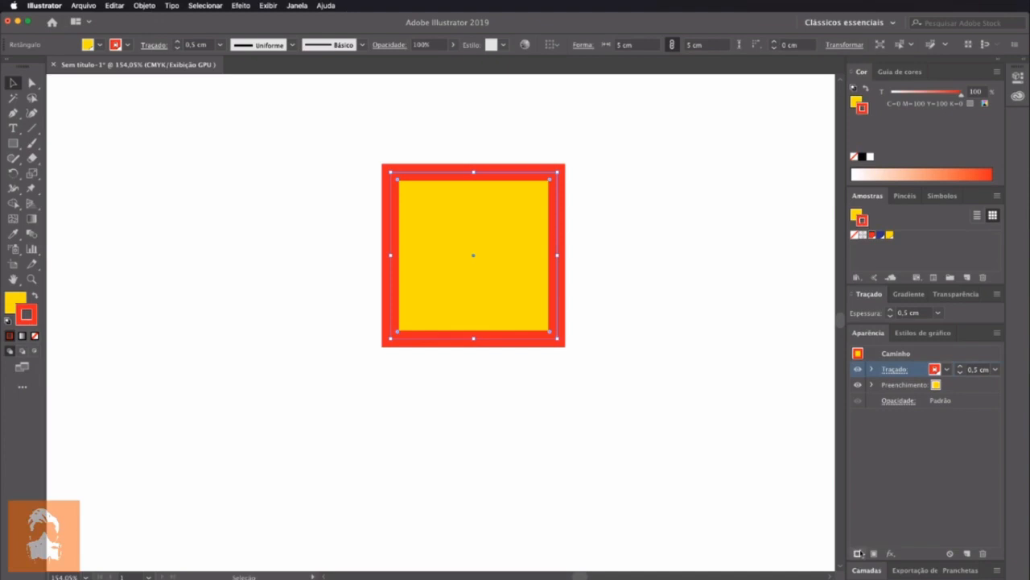
pyautogui.click(858, 553)
pyautogui.click(952, 385)
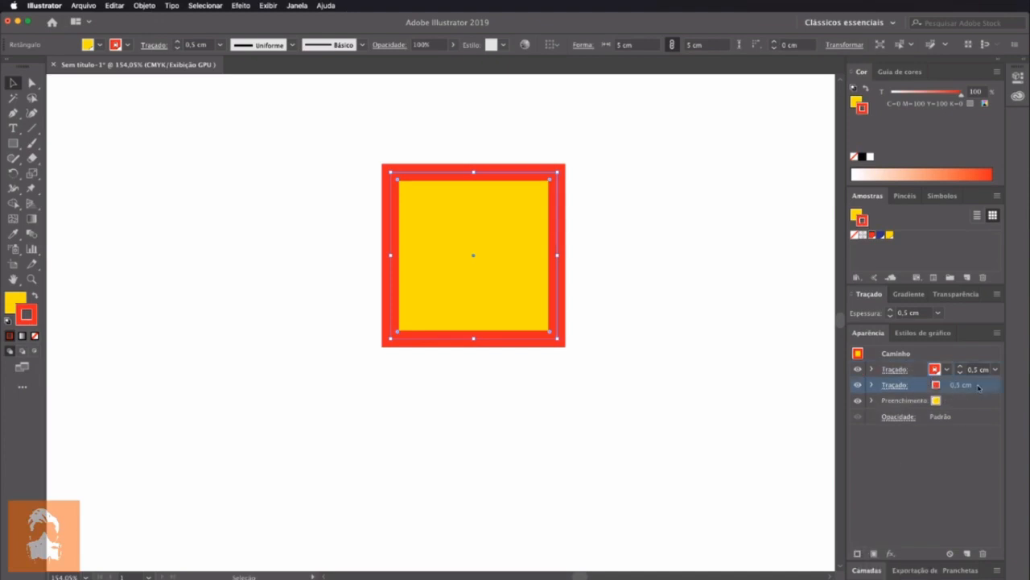
pyautogui.click(948, 370)
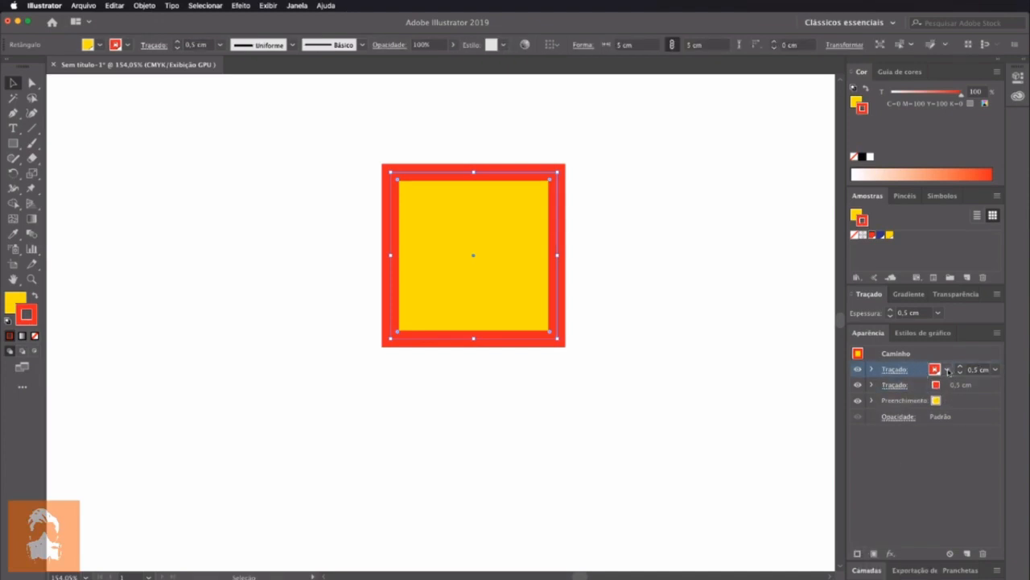
pyautogui.click(948, 371)
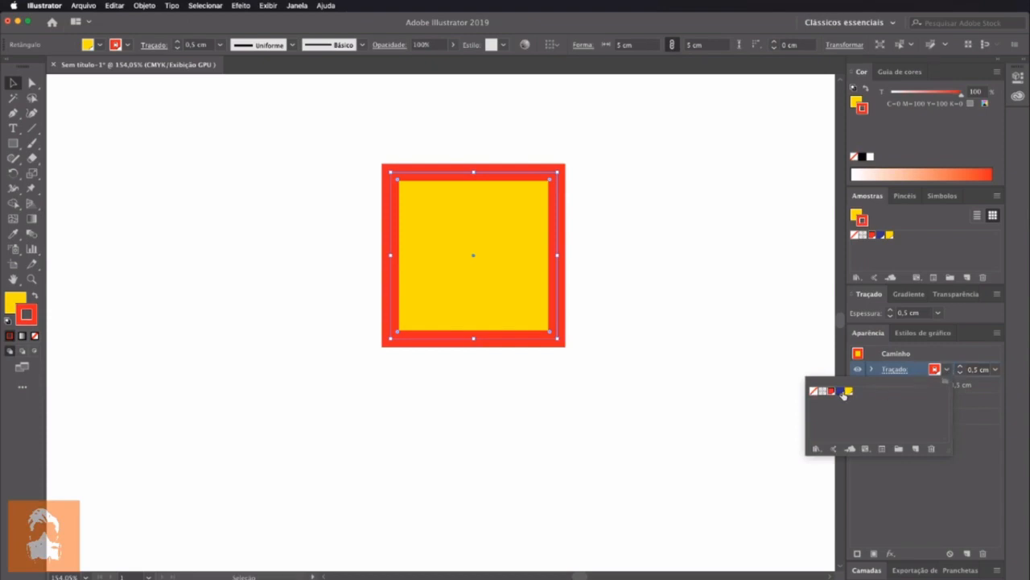
pyautogui.click(842, 392)
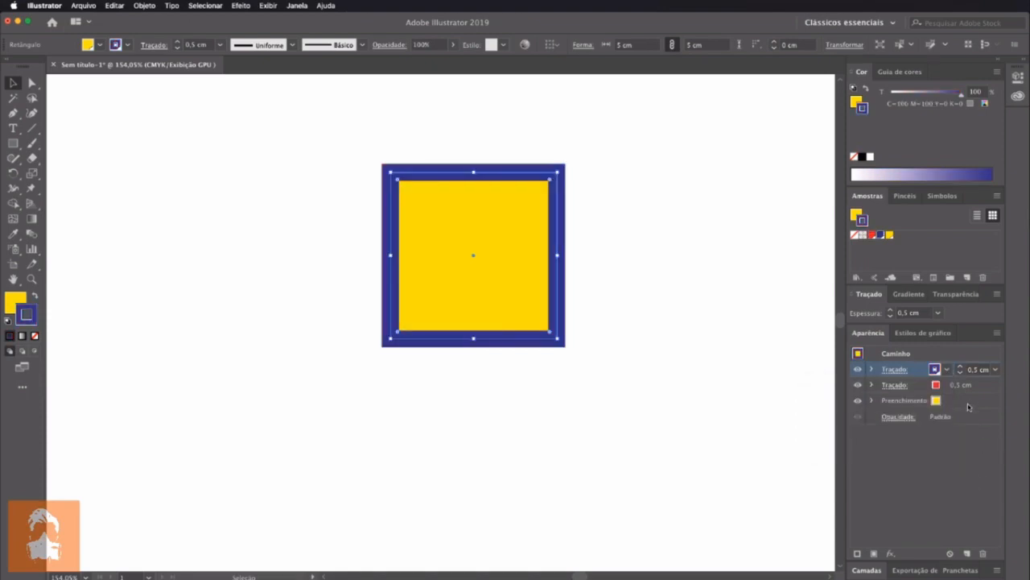
# Set the blue stroke's weight to 0.2 cm and deselect the rectangle
pyautogui.click(969, 406)
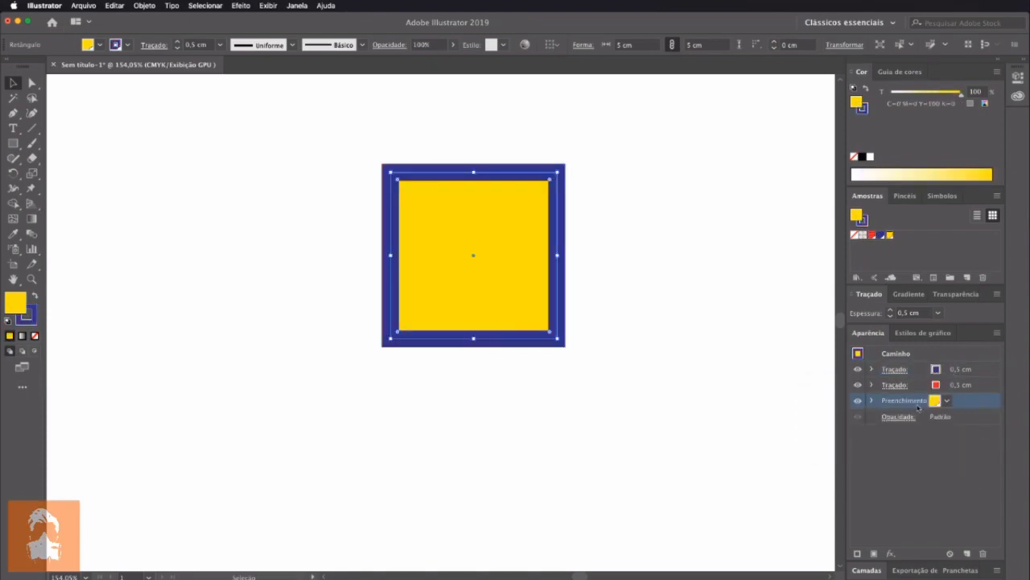
pyautogui.click(994, 387)
pyautogui.click(987, 370)
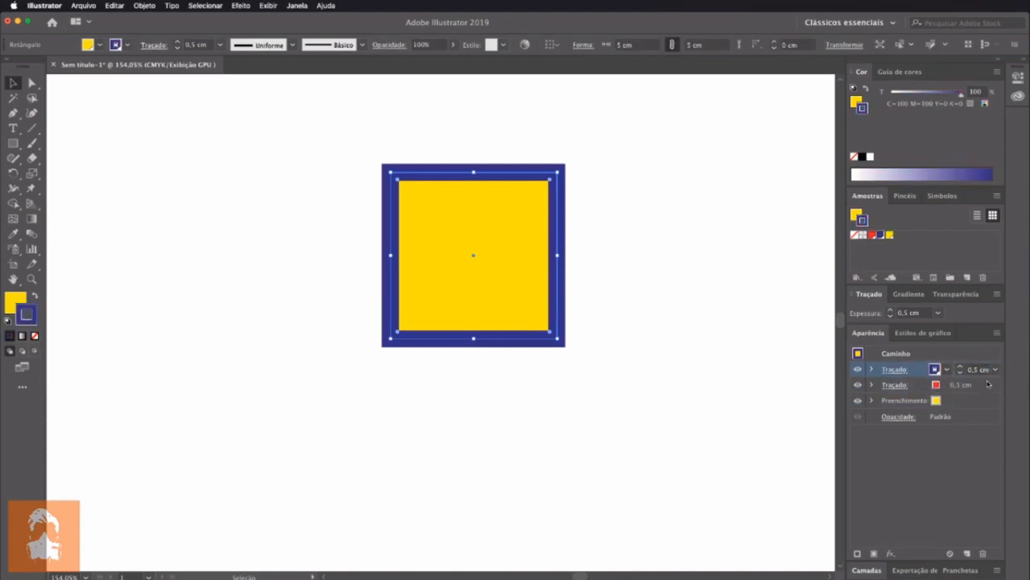
pyautogui.click(961, 373)
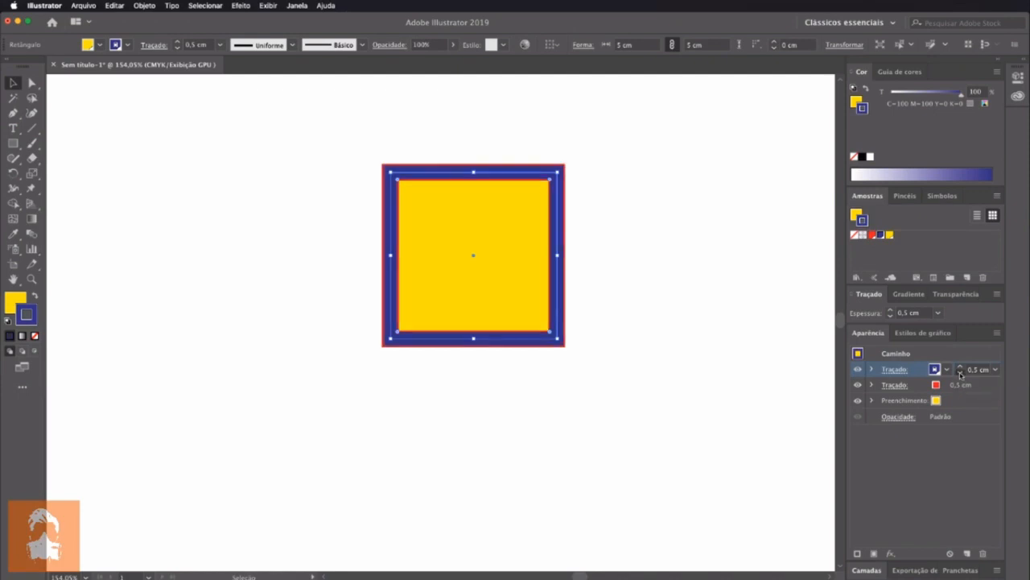
pyautogui.click(960, 368)
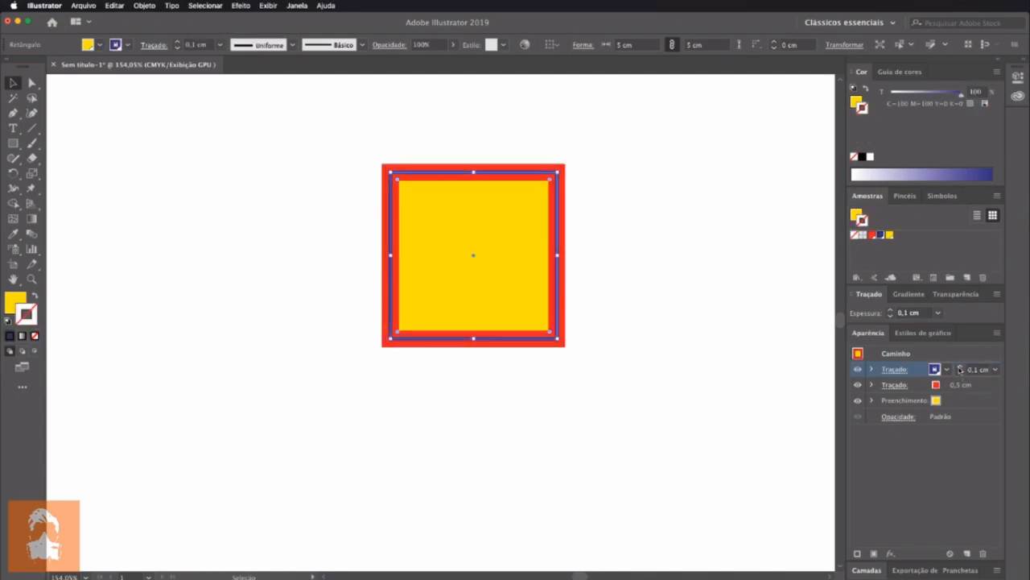
pyautogui.click(960, 368)
pyautogui.click(638, 376)
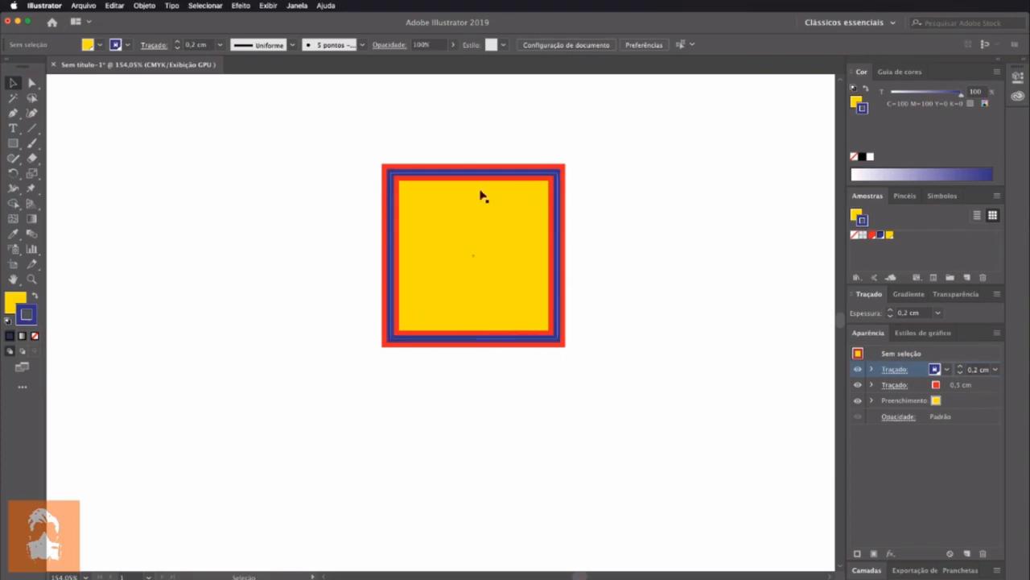
# Add a third stroke above the rectangle's blue one with its tint at 0% and its weight at 0.1 cm
pyautogui.click(558, 333)
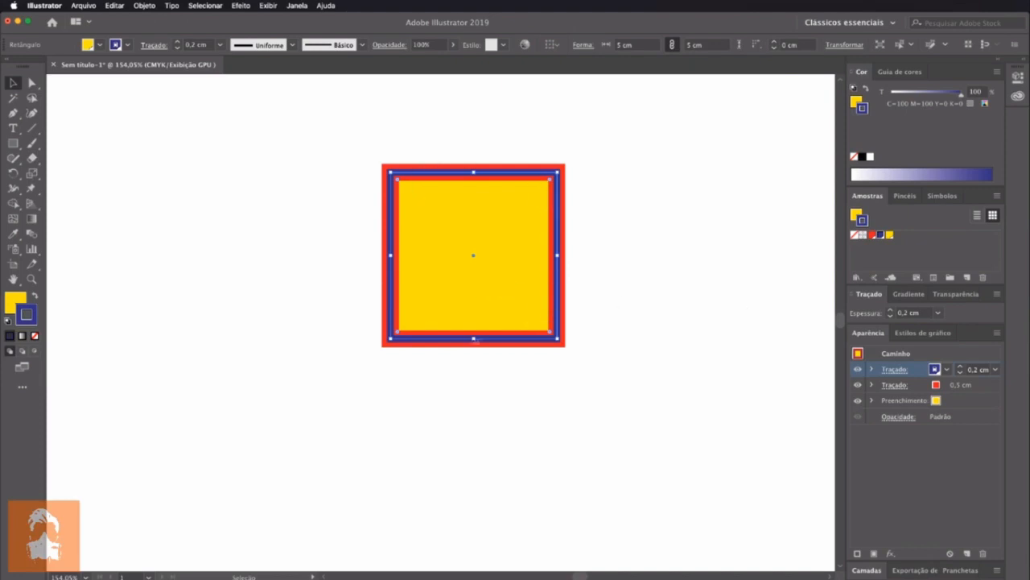
pyautogui.click(986, 387)
pyautogui.click(982, 371)
pyautogui.click(857, 554)
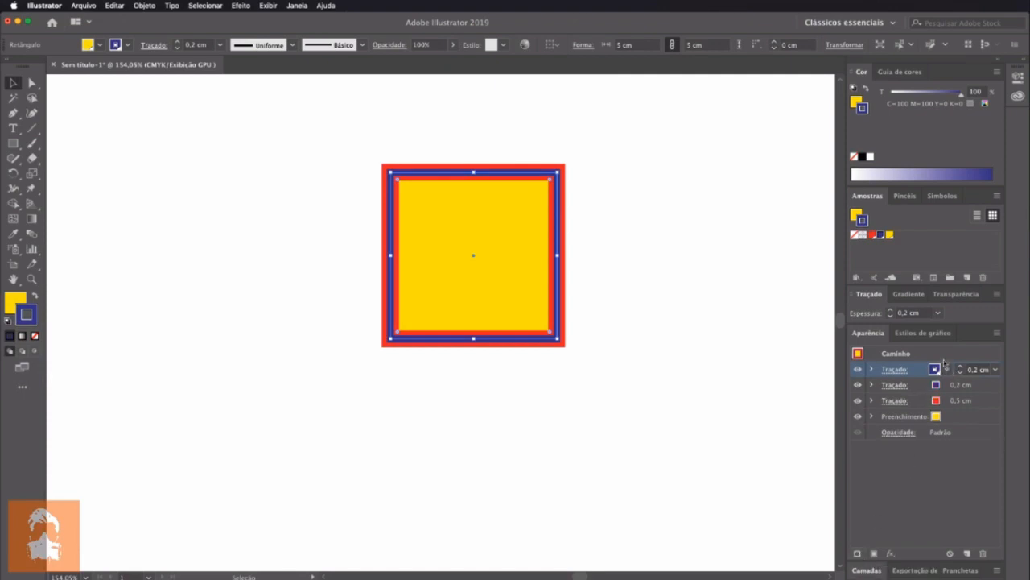
pyautogui.moveTo(944, 95); pyautogui.dragTo(890, 95)
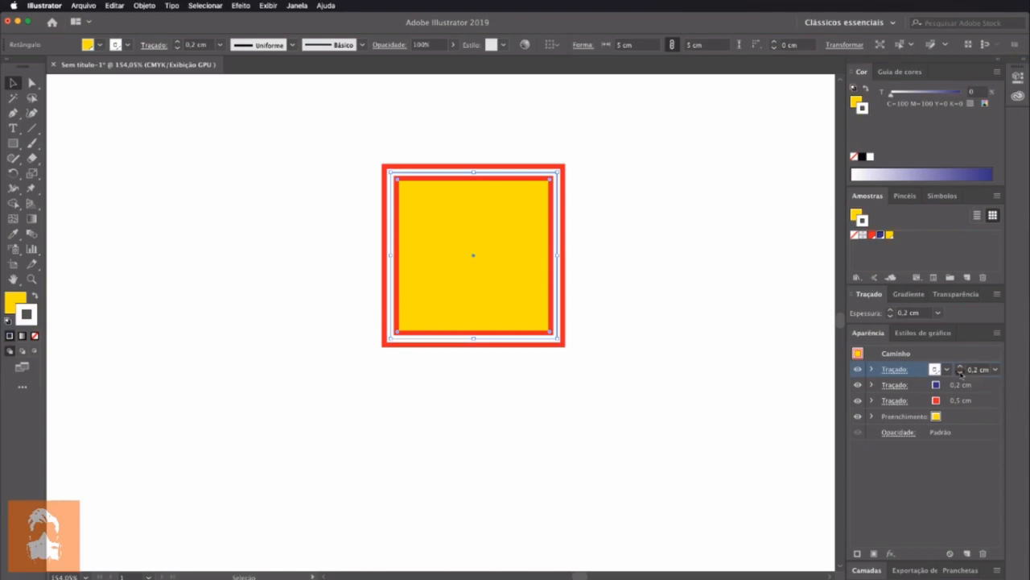
pyautogui.click(960, 371)
pyautogui.click(576, 389)
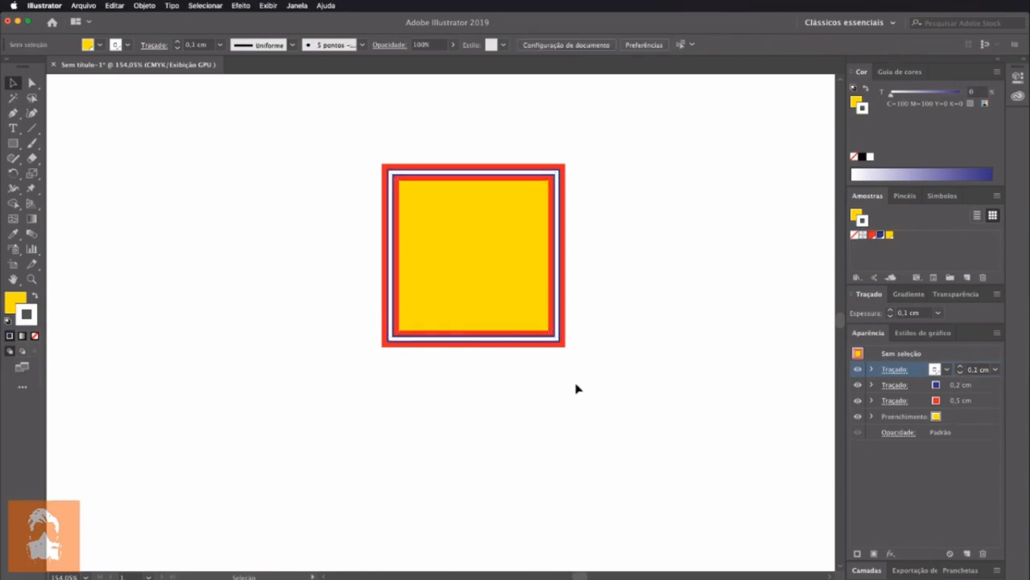
# Try to increase the blue stroke's weight to 0.3 cm with nothing selected
pyautogui.click(983, 391)
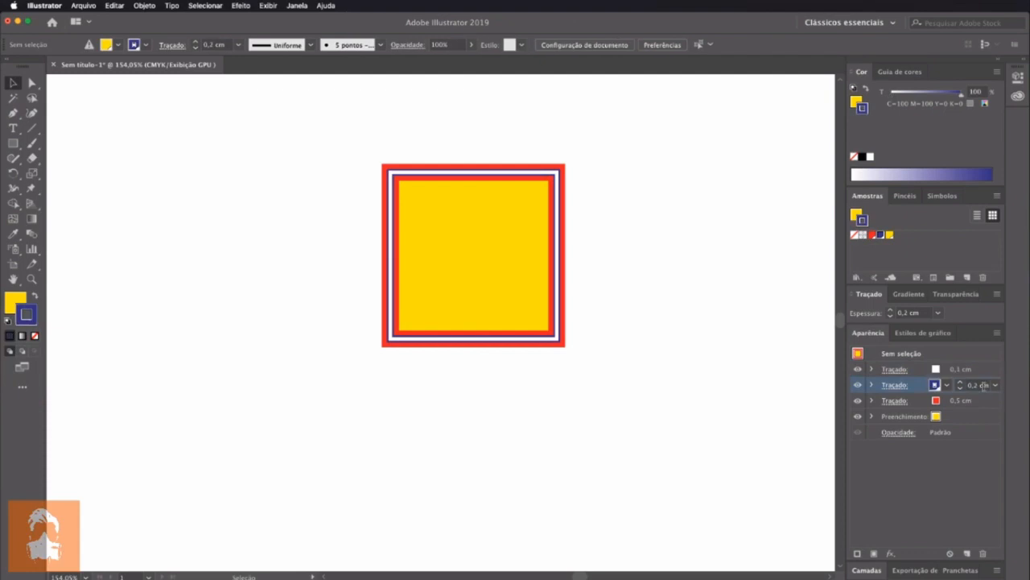
pyautogui.click(960, 382)
pyautogui.click(934, 484)
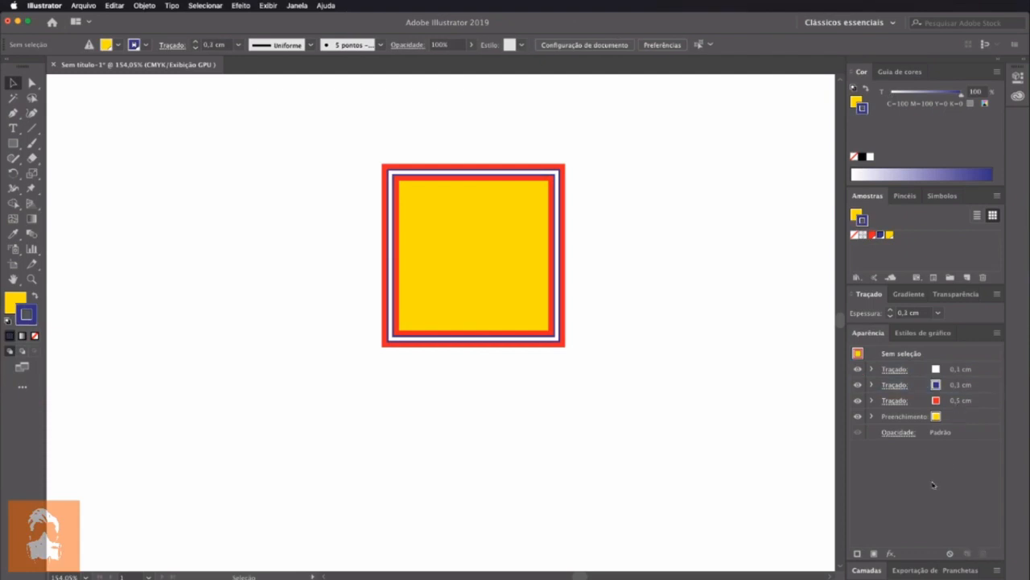
# Select the rectangle, set its blue stroke's weight to 0.3 cm and deselect it
pyautogui.click(493, 290)
pyautogui.click(955, 386)
pyautogui.click(959, 382)
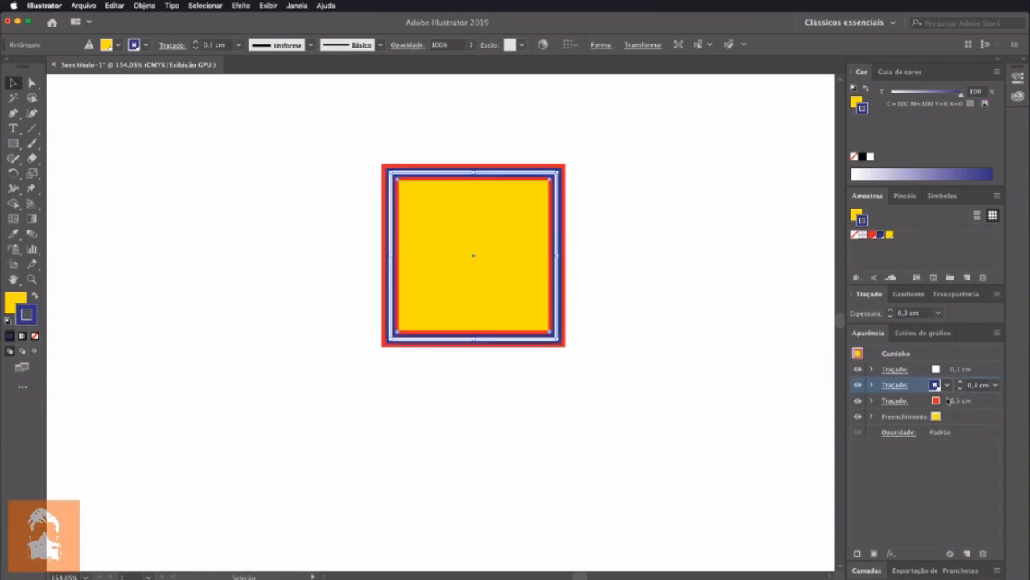
pyautogui.click(910, 499)
pyautogui.click(578, 411)
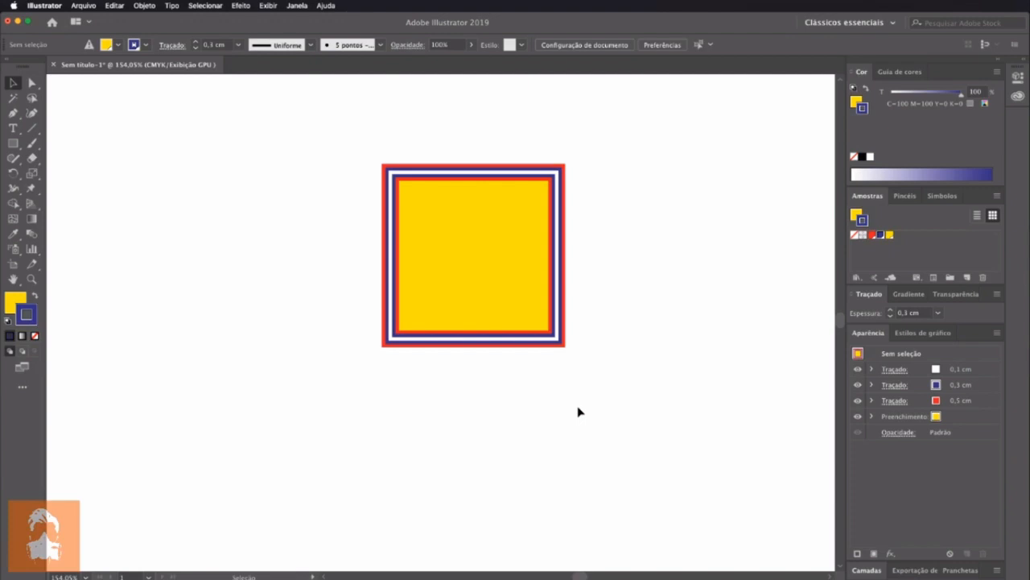
pyautogui.click(958, 370)
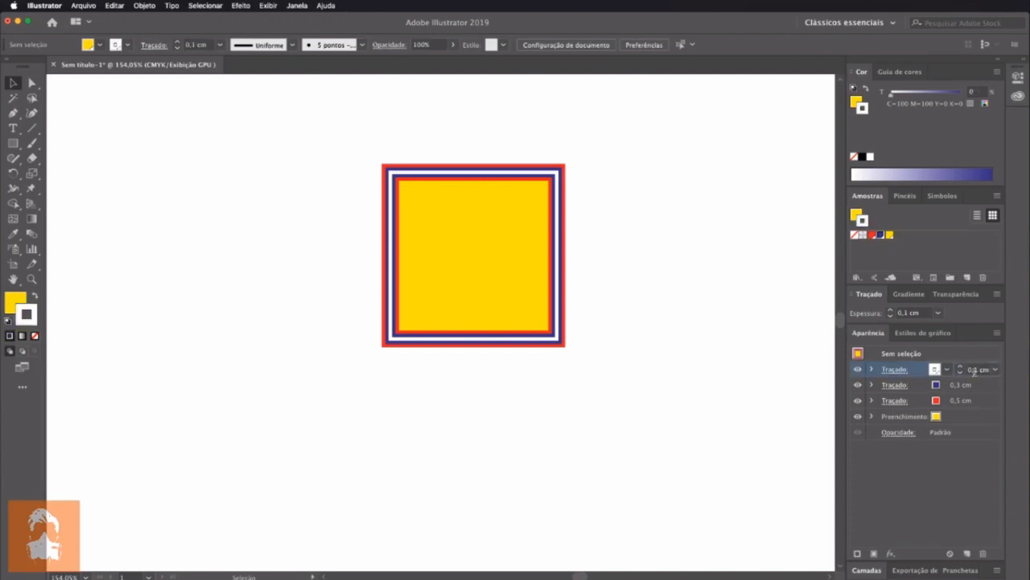
pyautogui.click(916, 385)
pyautogui.click(915, 402)
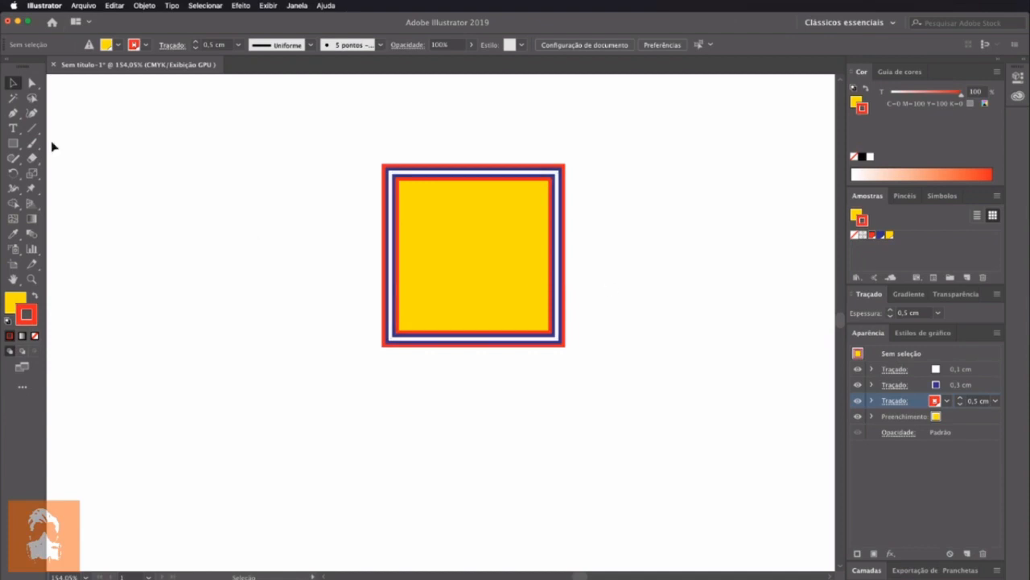
# Reshape the rectangle into an arrowhead with Direct Selection, moving its upper-right corner inward and the other three corners outward
pyautogui.click(32, 82)
pyautogui.click(483, 233)
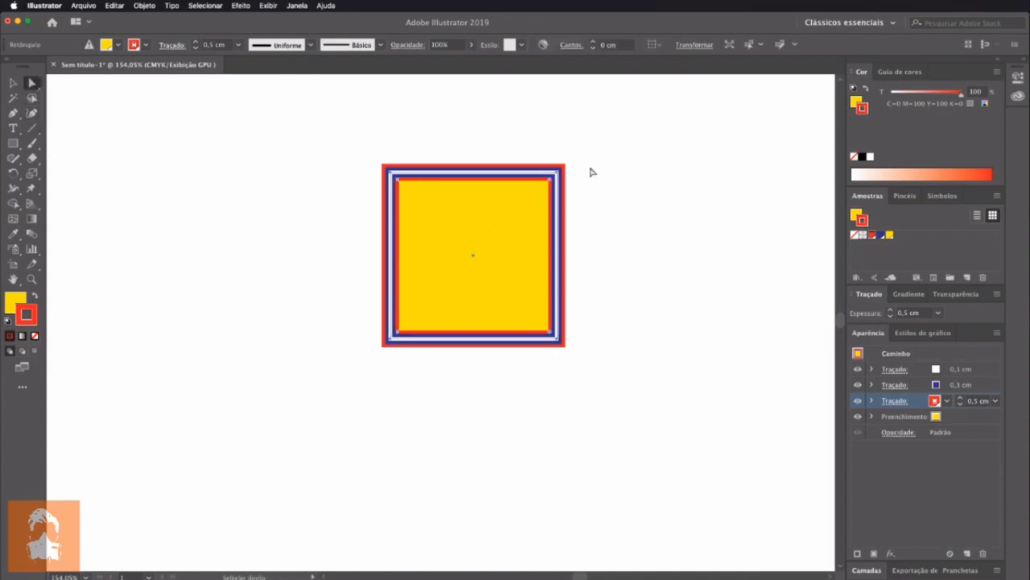
pyautogui.click(560, 172)
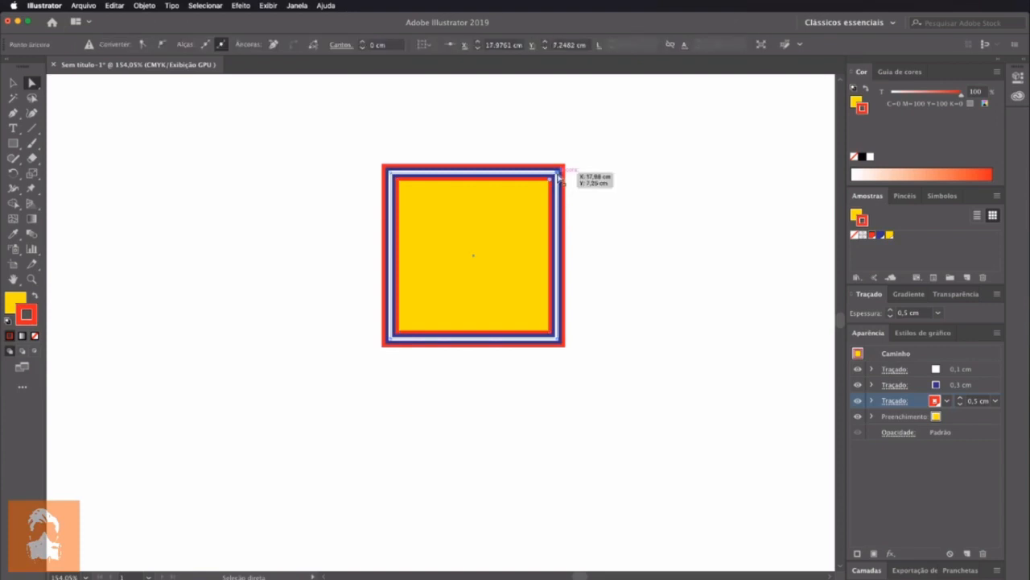
pyautogui.moveTo(558, 173); pyautogui.dragTo(430, 297)
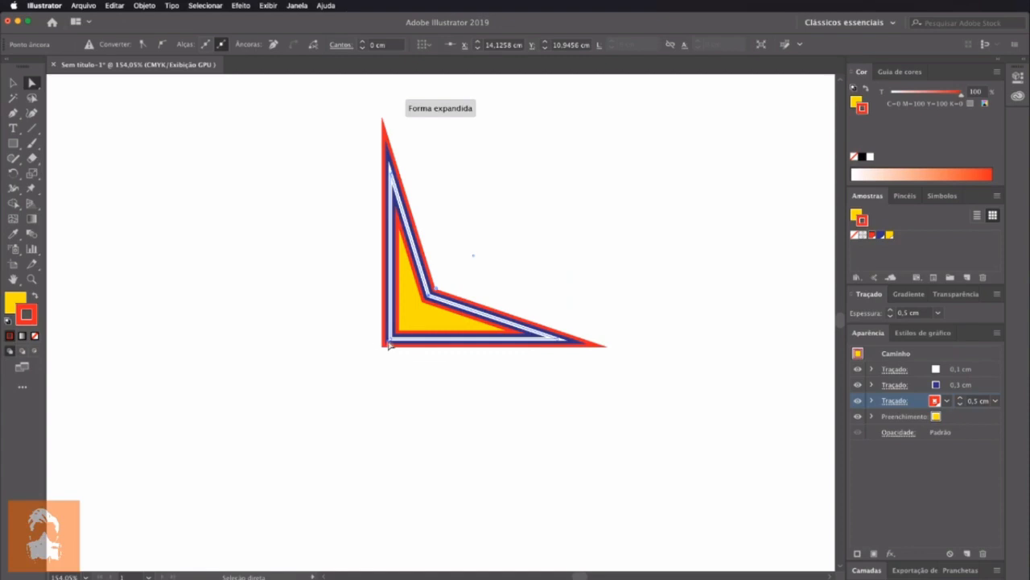
pyautogui.moveTo(392, 343); pyautogui.dragTo(262, 468)
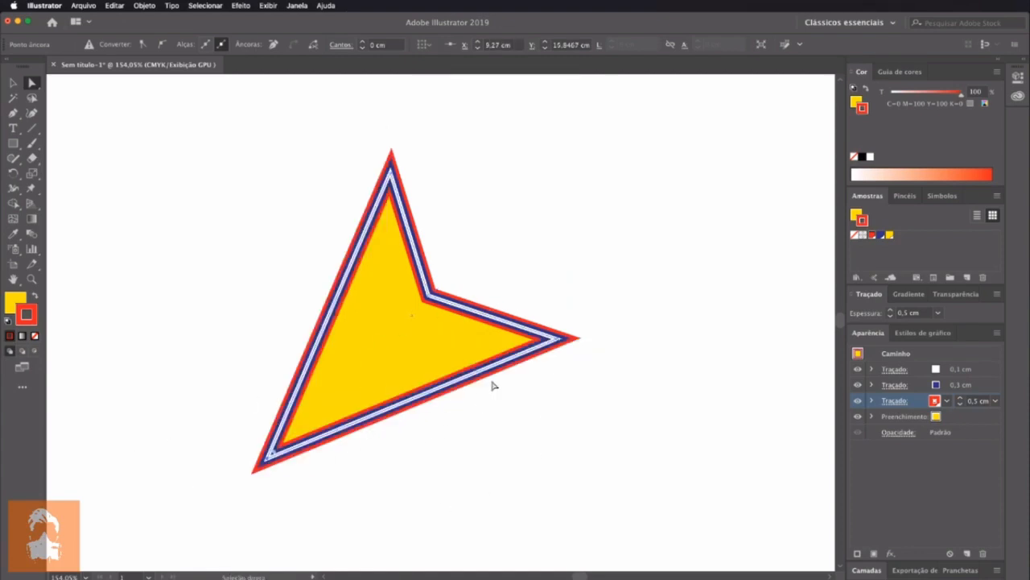
pyautogui.moveTo(572, 340); pyautogui.dragTo(639, 315)
pyautogui.moveTo(390, 179); pyautogui.dragTo(388, 111)
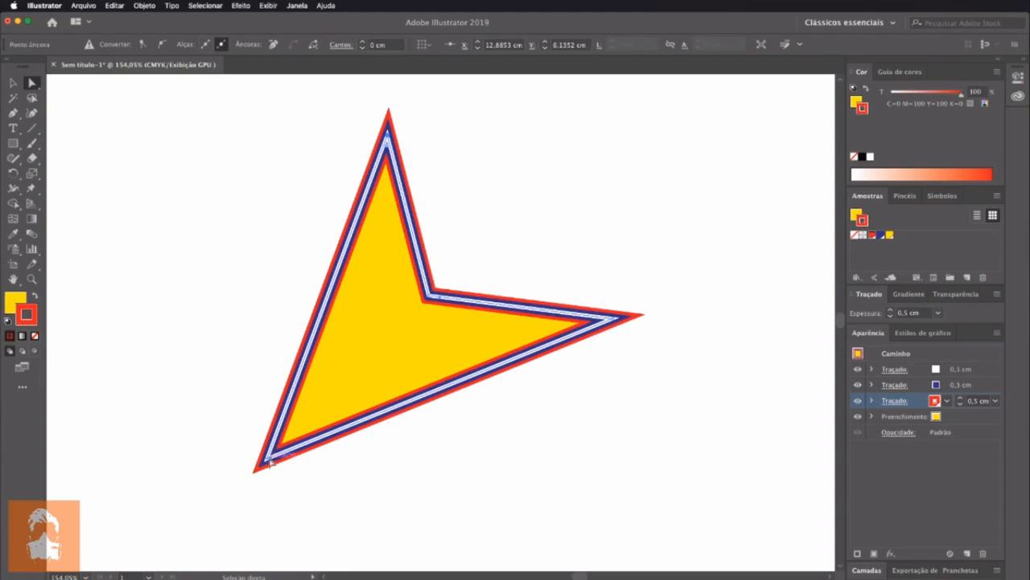
pyautogui.moveTo(266, 462); pyautogui.dragTo(262, 487)
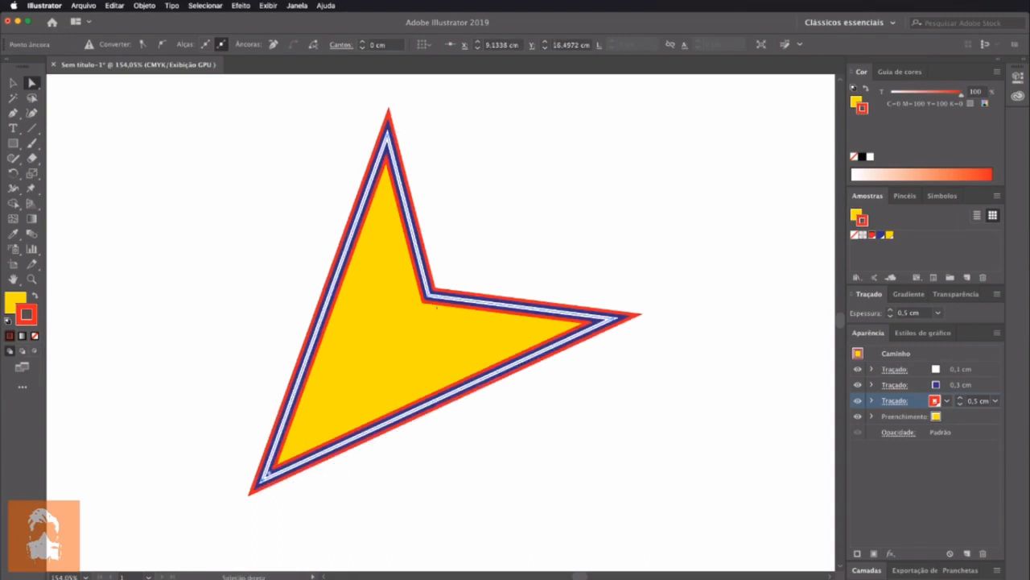
# Make the arrowhead's white stroke a dashed line with round joins and deselect the shape
pyautogui.click(994, 371)
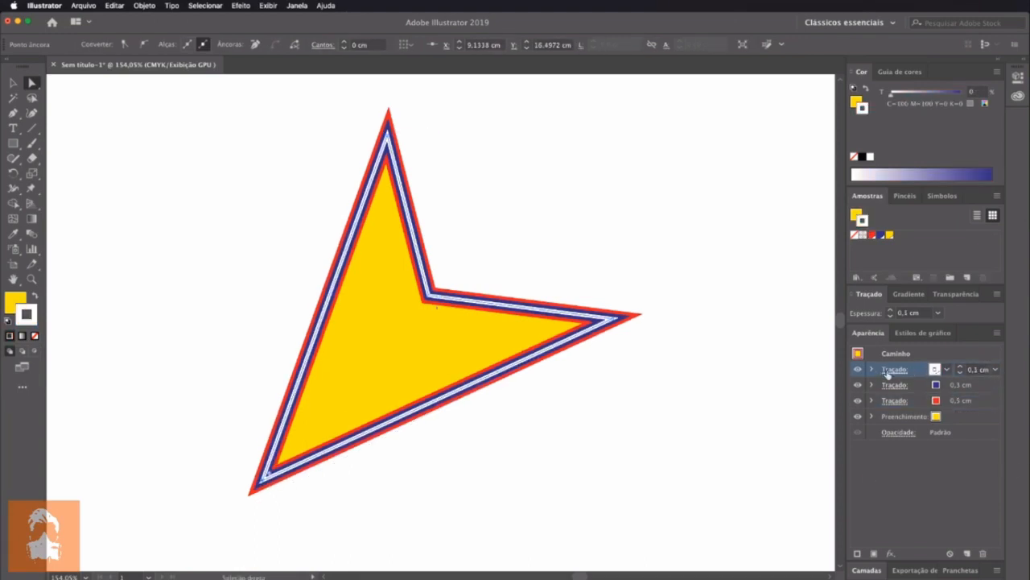
pyautogui.click(894, 368)
pyautogui.click(771, 459)
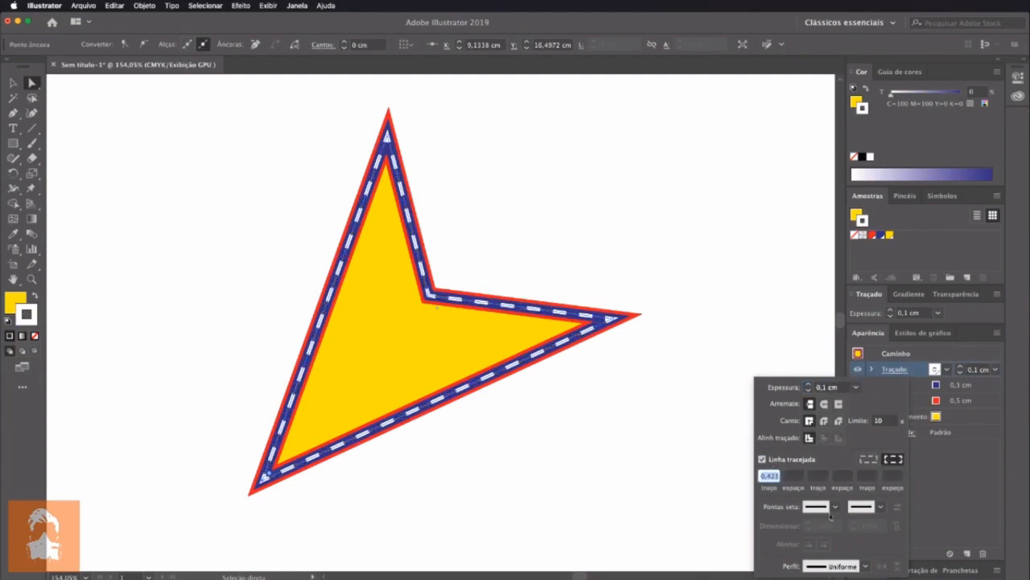
pyautogui.click(824, 421)
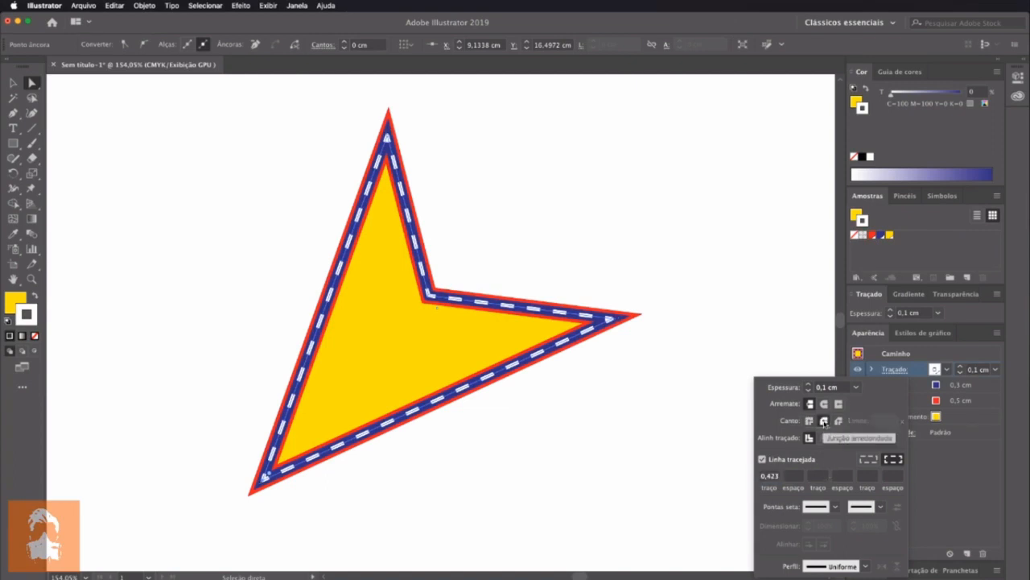
pyautogui.click(462, 453)
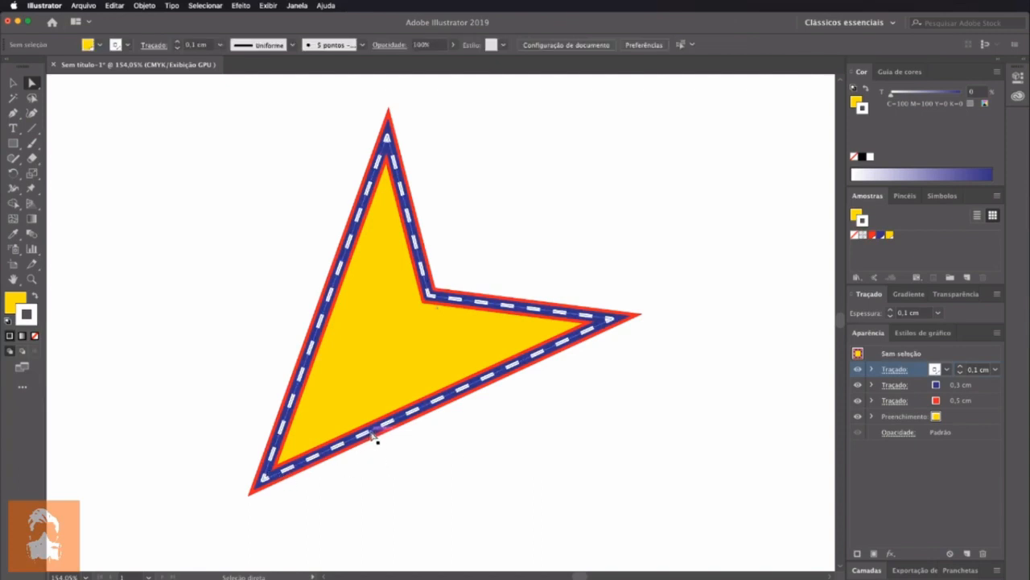
# Move the arrowhead's right tip and inner corner downward and its top tip slightly left and down with Direct Selection
pyautogui.click(617, 324)
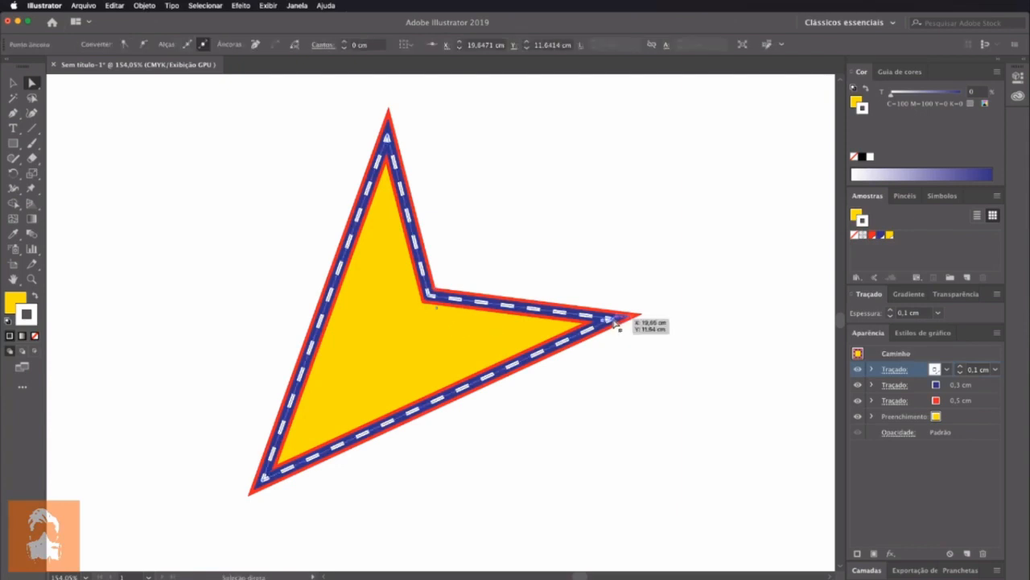
pyautogui.moveTo(617, 324); pyautogui.dragTo(612, 396)
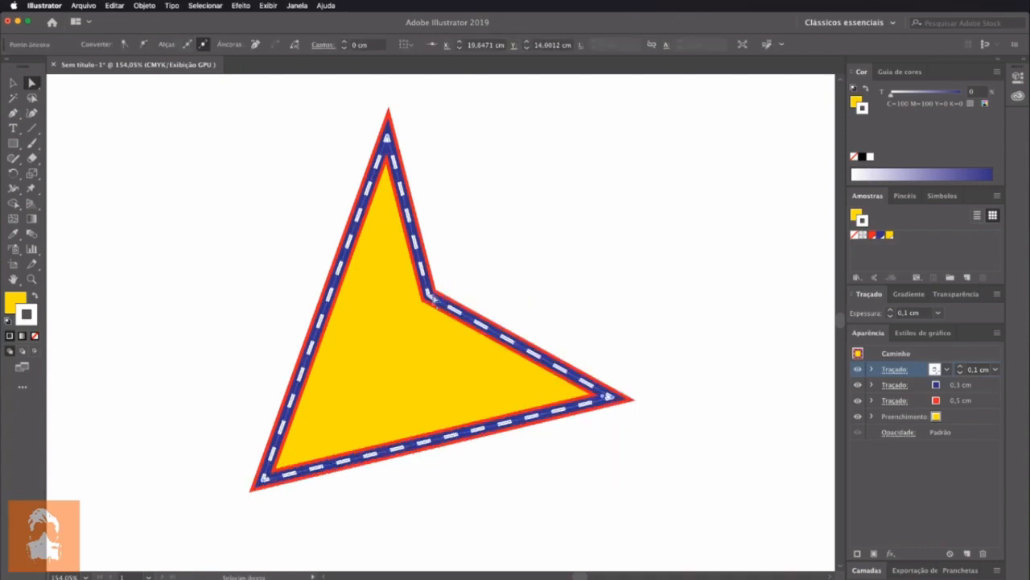
pyautogui.moveTo(430, 299); pyautogui.dragTo(435, 320)
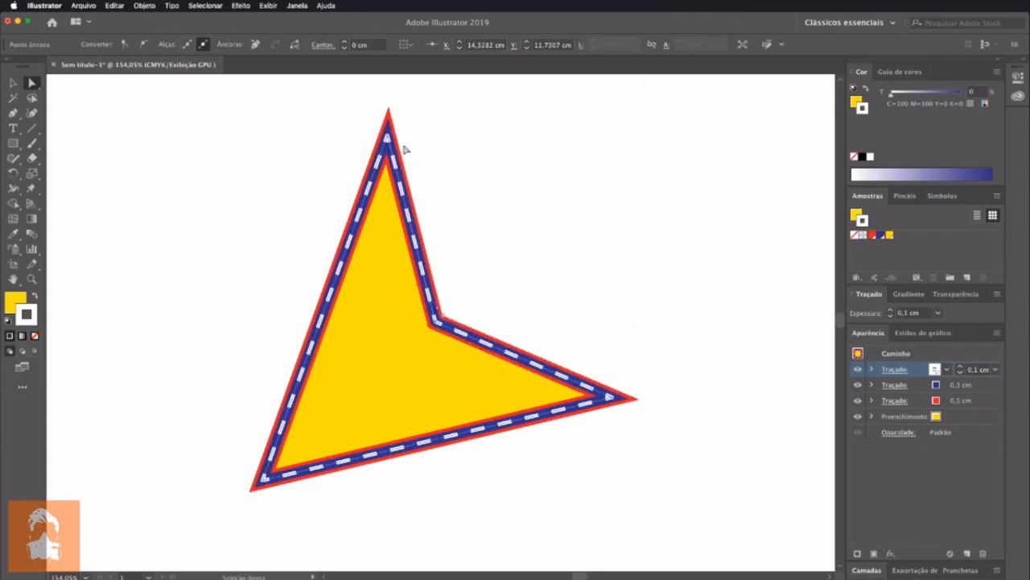
pyautogui.moveTo(387, 138); pyautogui.dragTo(325, 144)
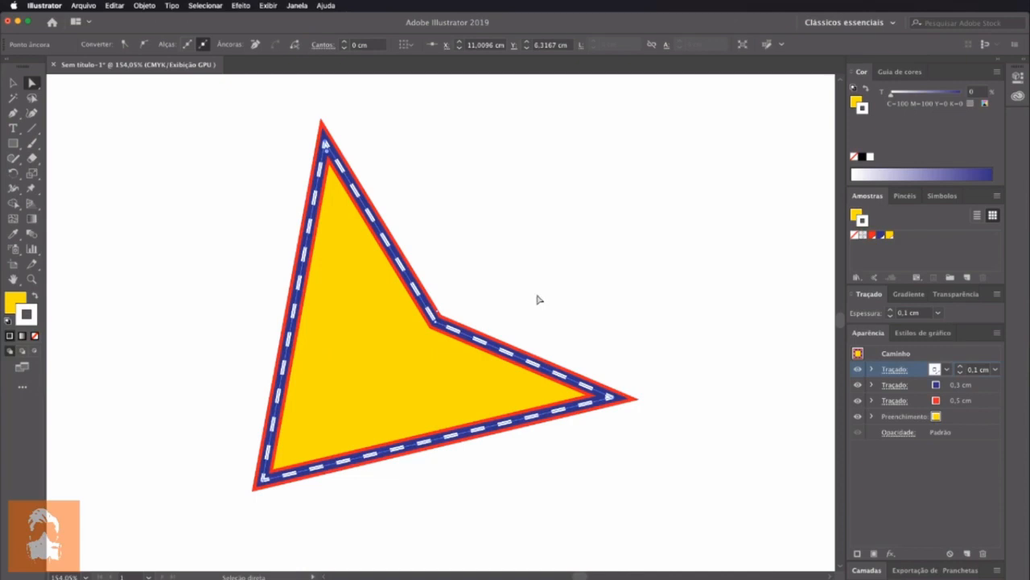
pyautogui.moveTo(326, 145); pyautogui.dragTo(370, 167)
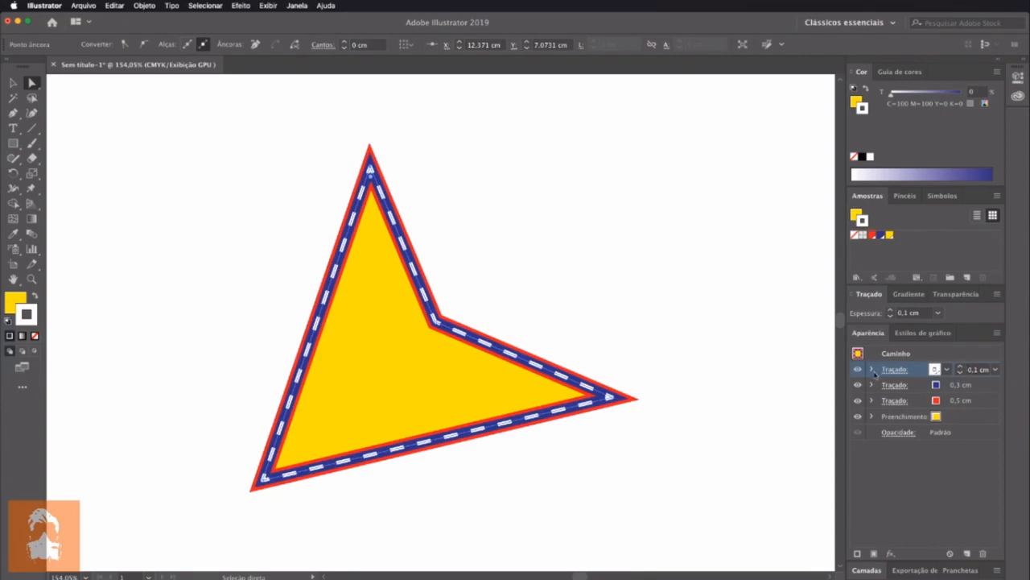
# Undo the reshaping, the dashes and the added white and blue strokes, back to the square with its red stroke hidden
pyautogui.press('super+z')
pyautogui.press('super+z')
pyautogui.press('super+z')
pyautogui.press('super+z')
pyautogui.press('super+z')
pyautogui.press('super+z')
pyautogui.press('super+z')
pyautogui.press('super+z')
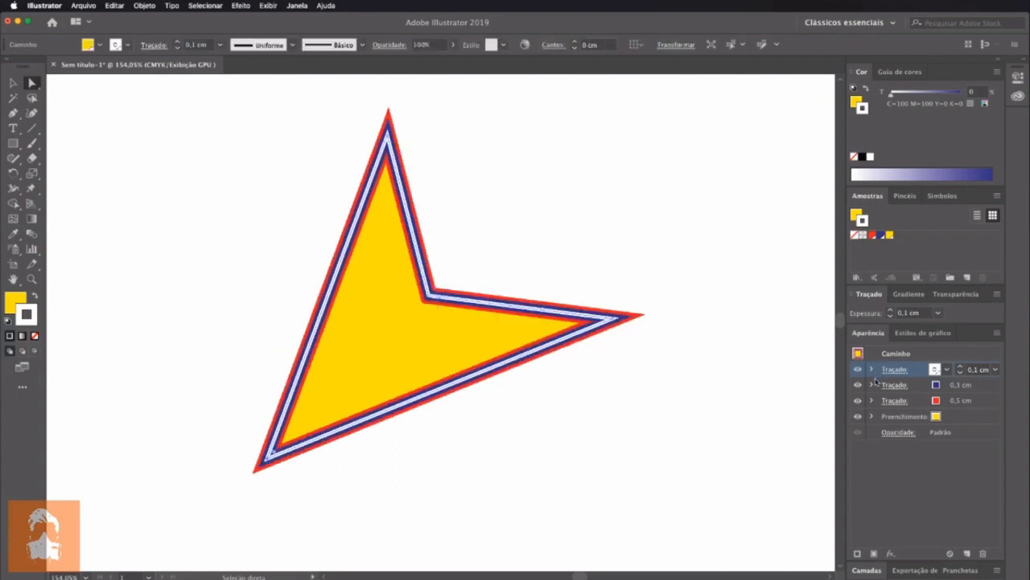
pyautogui.press('super+z')
pyautogui.press('super+z')
pyautogui.press('super+z')
pyautogui.press('super+z')
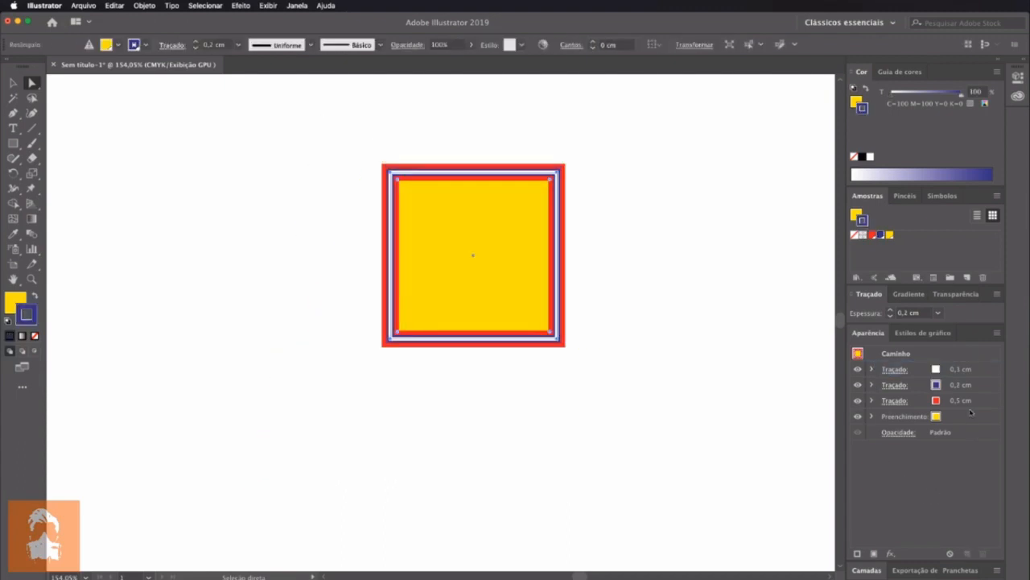
pyautogui.press('super+z')
pyautogui.press('super+z')
pyautogui.press('super+z')
pyautogui.press('super+shift+z')
pyautogui.press('super+shift+z')
pyautogui.press('super+shift+z')
pyautogui.press('super+shift+z')
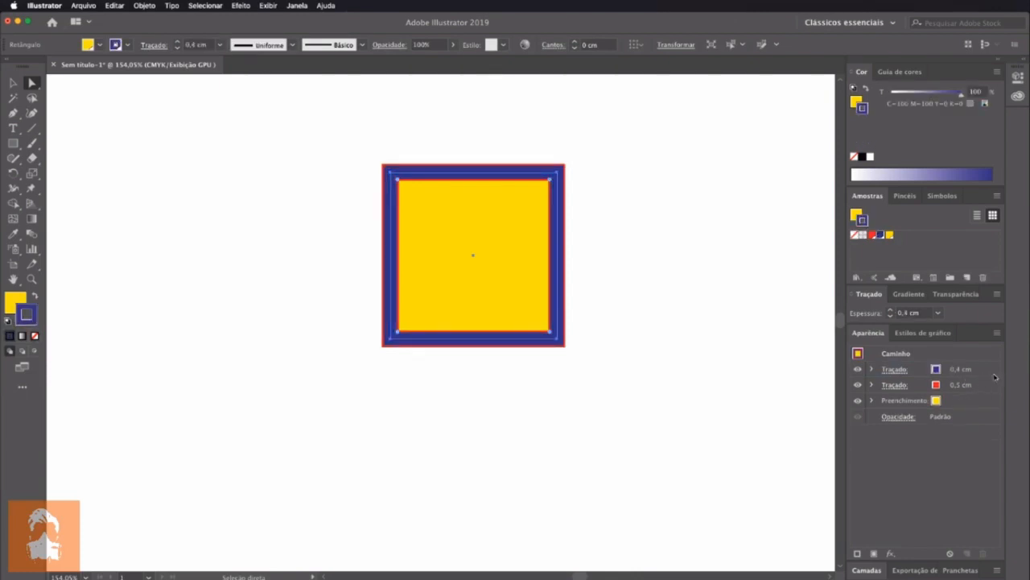
pyautogui.press('super+z')
pyautogui.press('super+z')
pyautogui.press('super+z')
pyautogui.press('super+z')
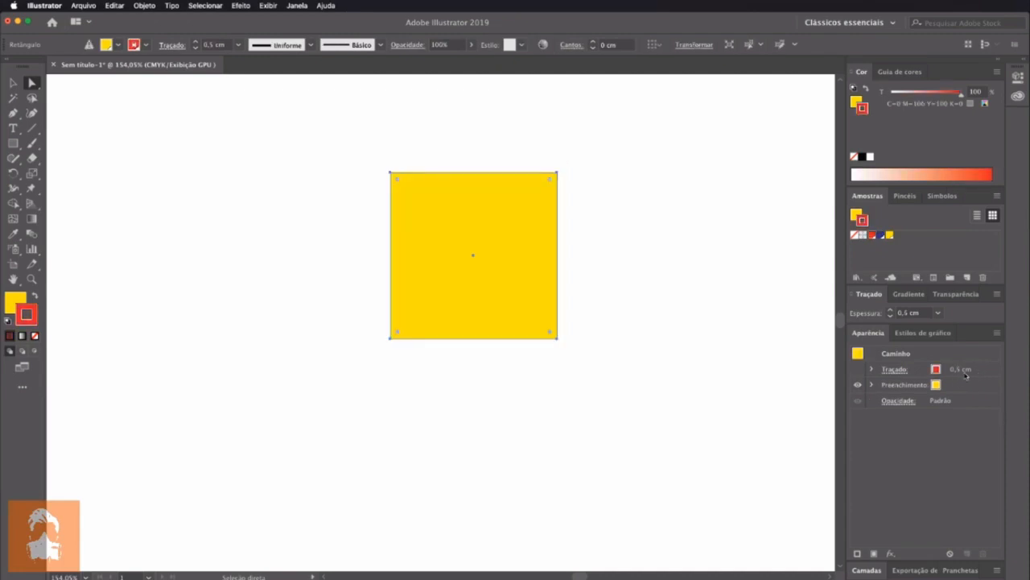
# Show the square's red stroke and add a second fill in blue above the yellow one
pyautogui.click(858, 370)
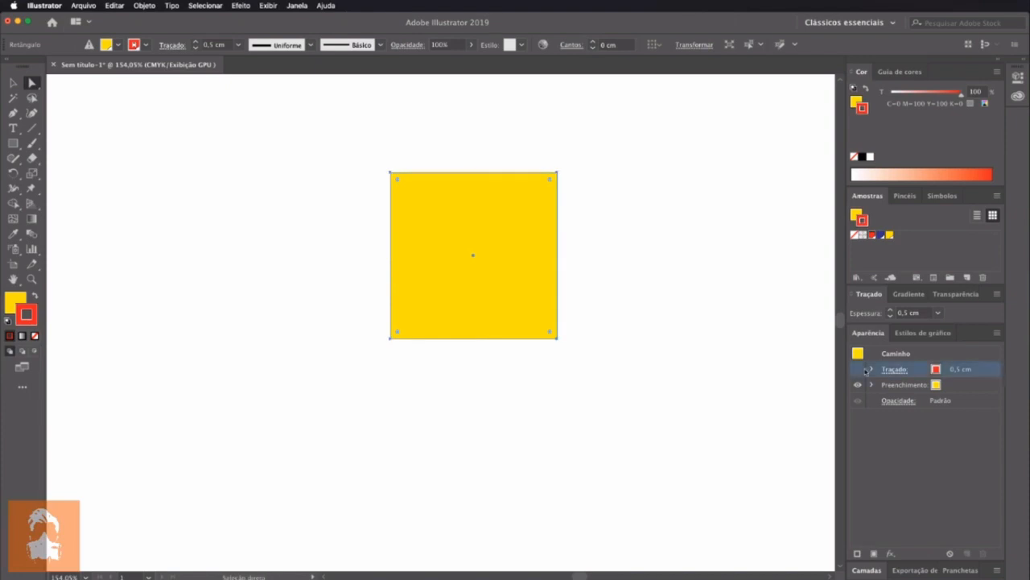
pyautogui.click(969, 388)
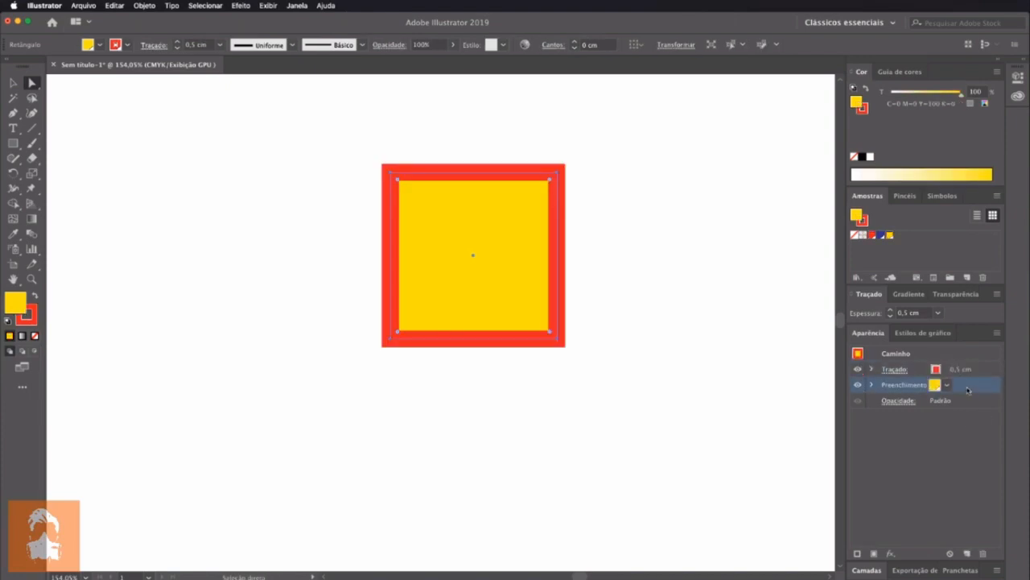
pyautogui.click(874, 554)
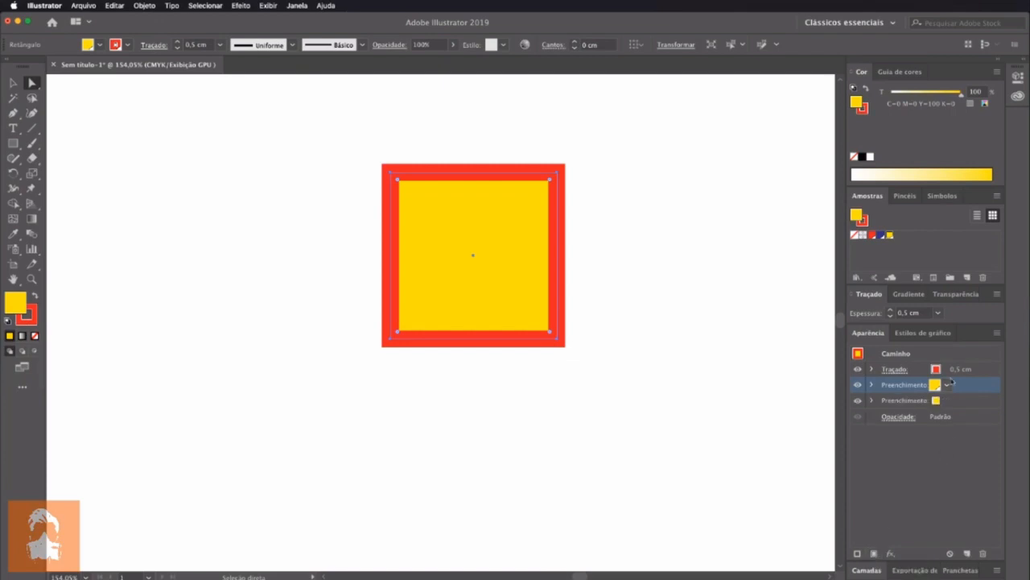
pyautogui.click(948, 384)
pyautogui.click(841, 406)
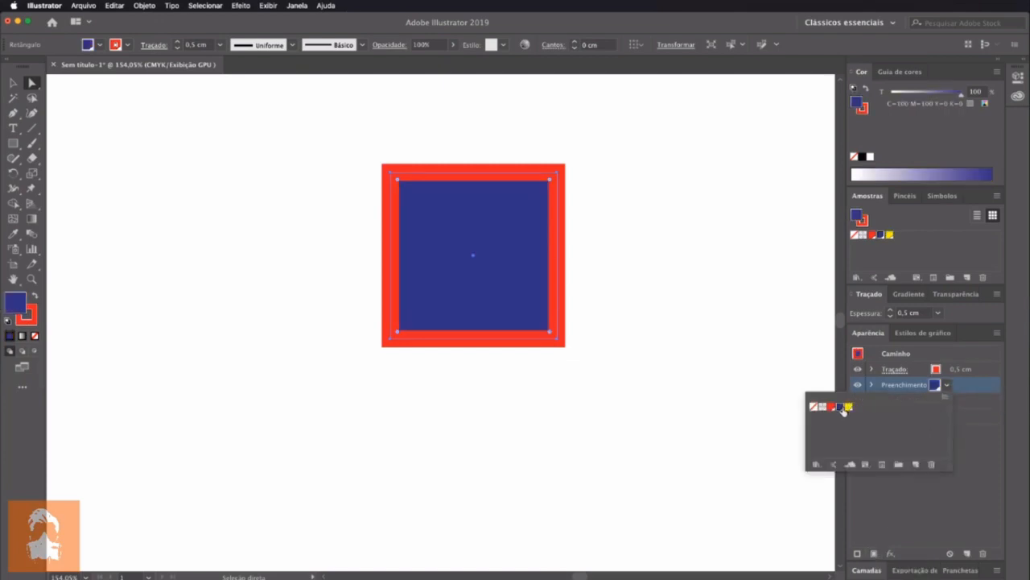
pyautogui.click(987, 467)
pyautogui.moveTo(970, 390); pyautogui.dragTo(967, 407)
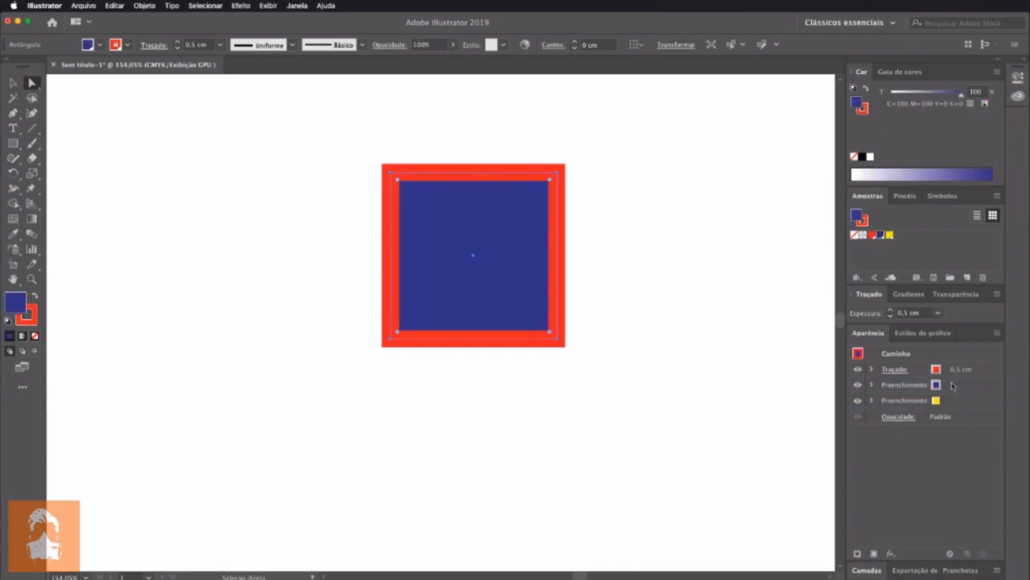
pyautogui.click(971, 390)
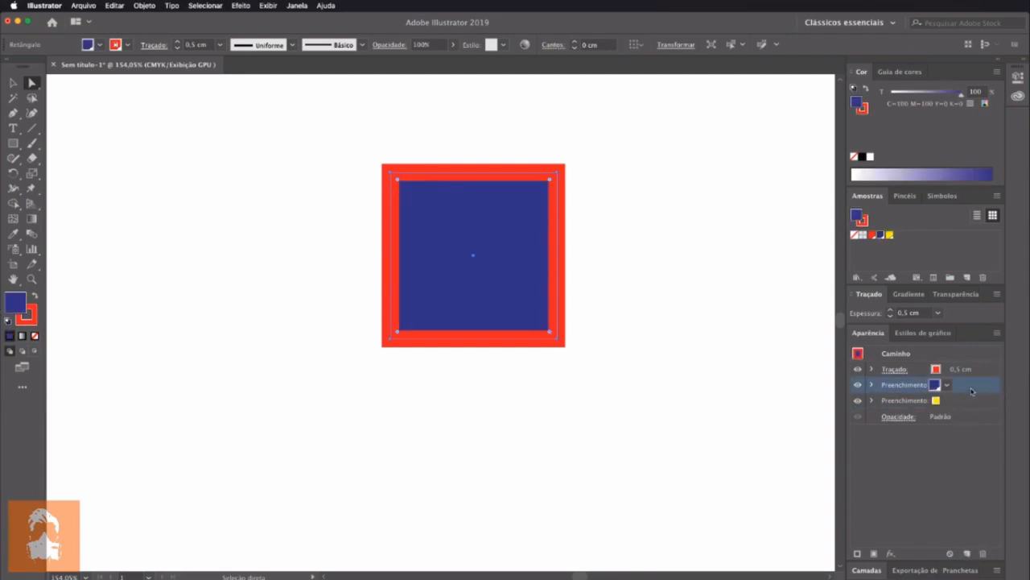
pyautogui.click(239, 6)
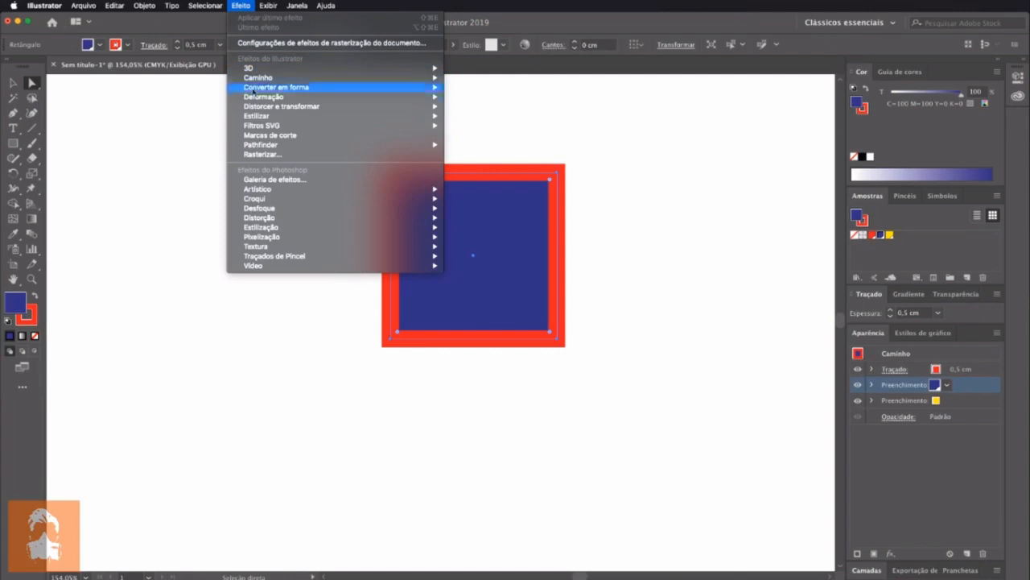
pyautogui.moveTo(262, 125)
pyautogui.click(628, 310)
pyautogui.click(630, 312)
# Move the square to the canvas's upper-left corner and draw a circle about 5.81 cm wide to its right, filled yellow
pyautogui.moveTo(513, 302); pyautogui.dragTo(180, 216)
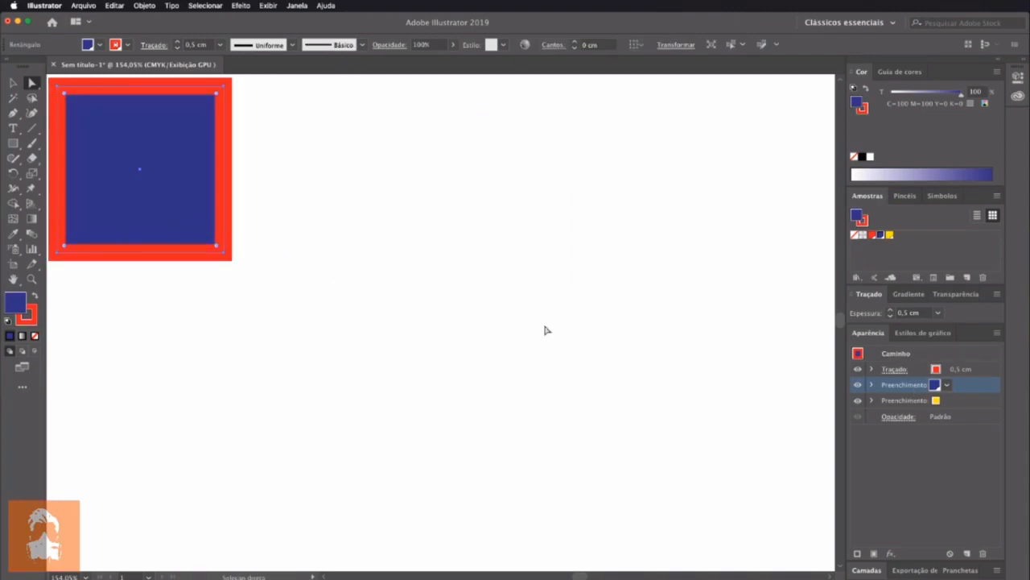
pyautogui.click(670, 391)
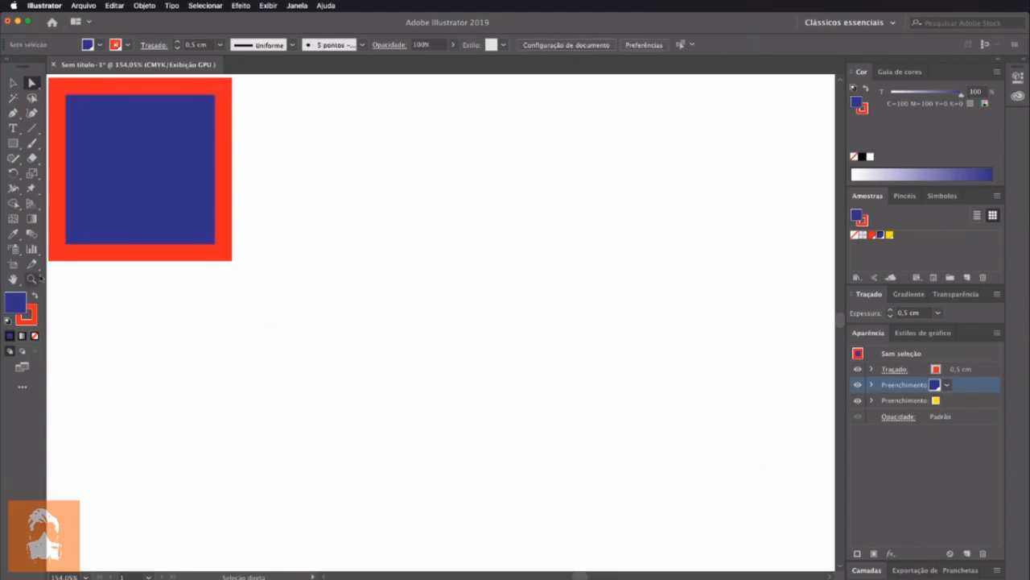
pyautogui.moveTo(13, 142); pyautogui.dragTo(72, 174)
pyautogui.moveTo(472, 365); pyautogui.dragTo(667, 218)
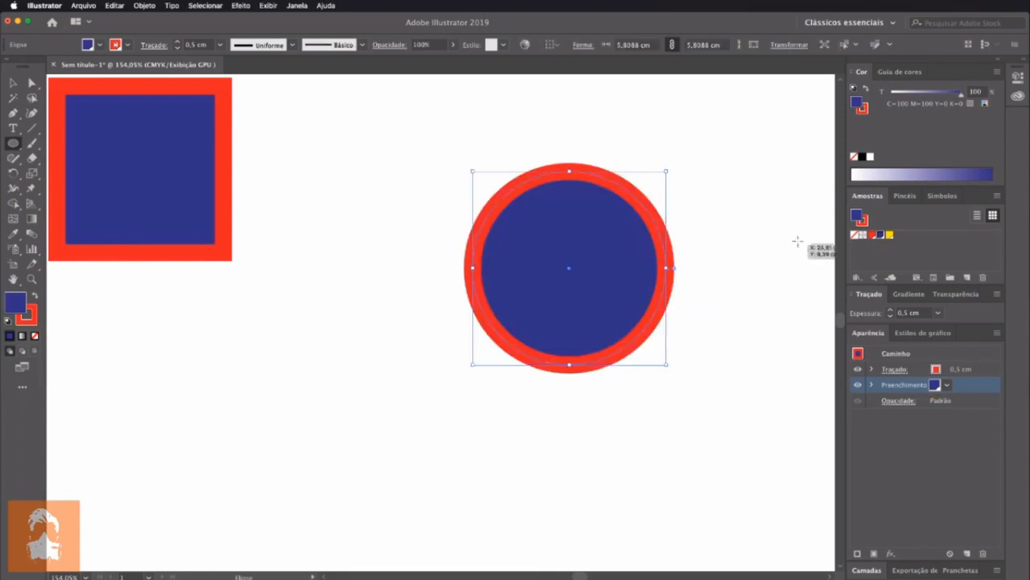
pyautogui.click(890, 235)
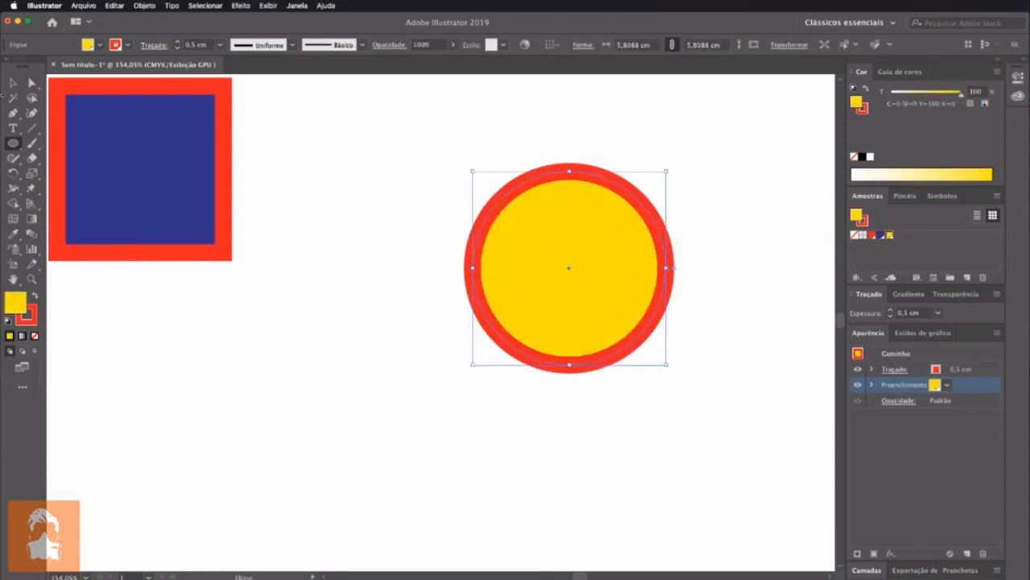
# Move the circle slightly down and to the left with the Selection tool and reselect it
pyautogui.click(12, 82)
pyautogui.moveTo(615, 308); pyautogui.dragTo(573, 340)
pyautogui.click(732, 295)
pyautogui.click(572, 301)
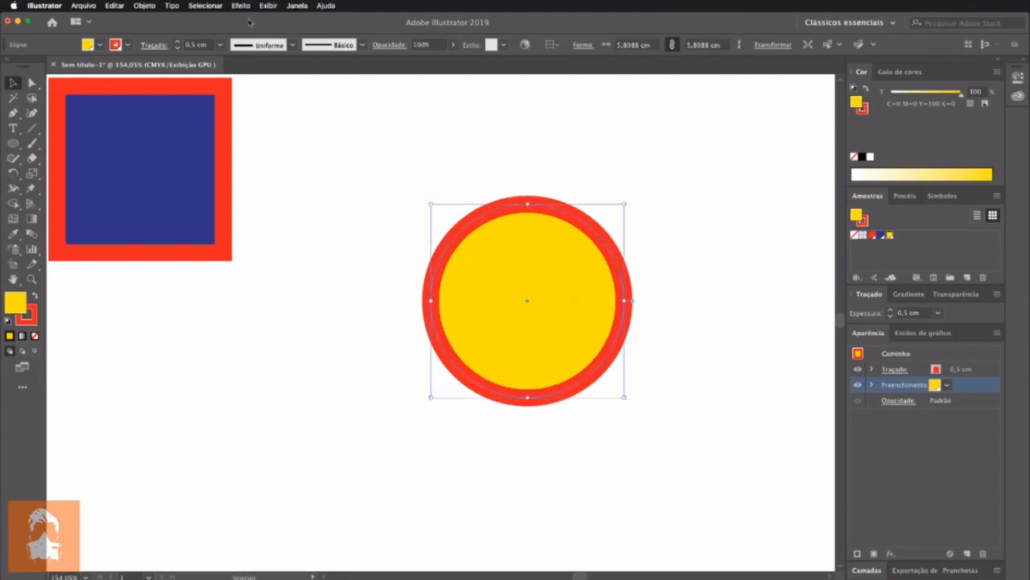
# Examine the Illustrator and Photoshop effect categories available for the circle, including the Croqui effects
pyautogui.click(268, 6)
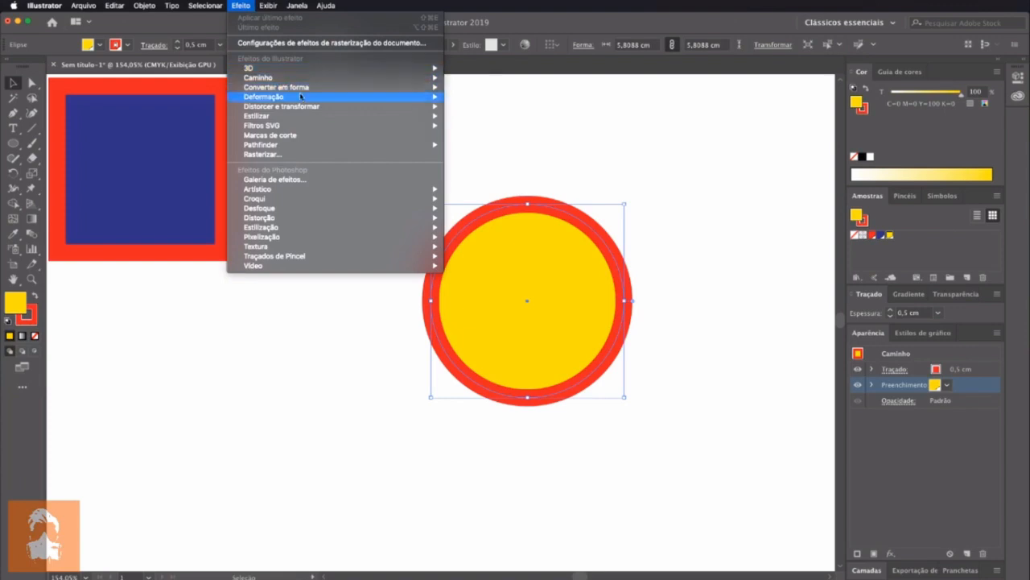
pyautogui.moveTo(317, 81)
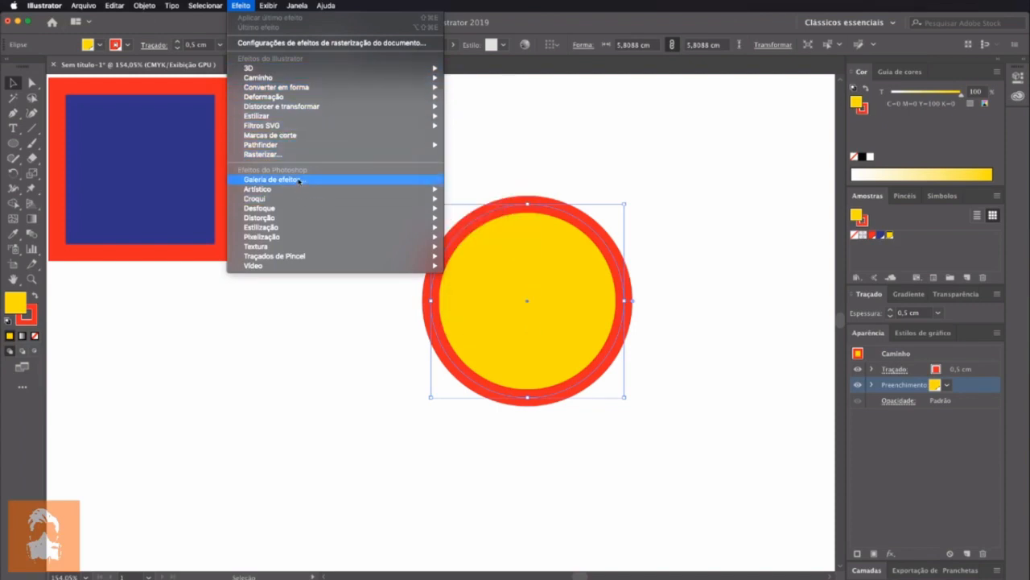
pyautogui.moveTo(318, 197)
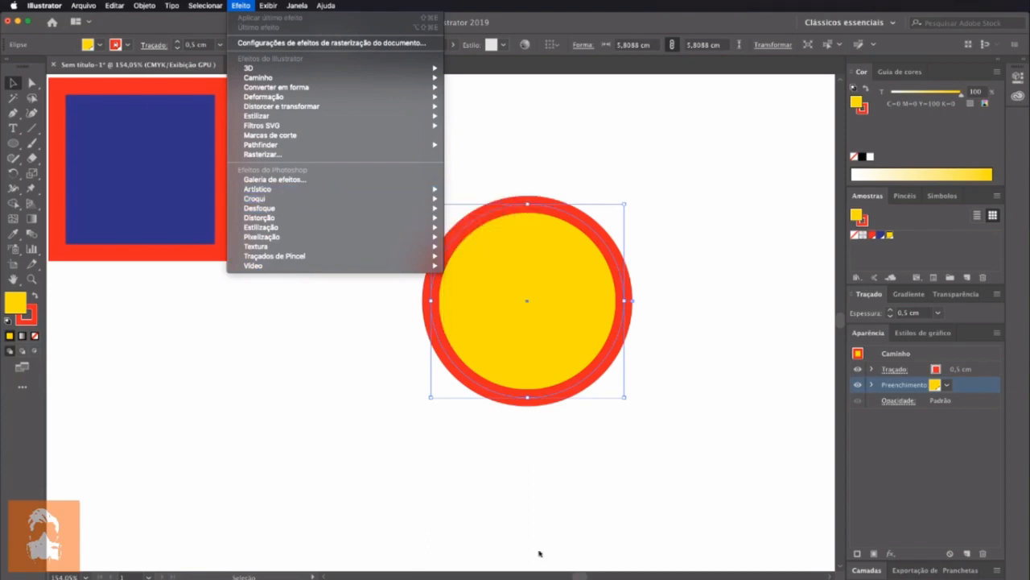
pyautogui.press('super+Tab')
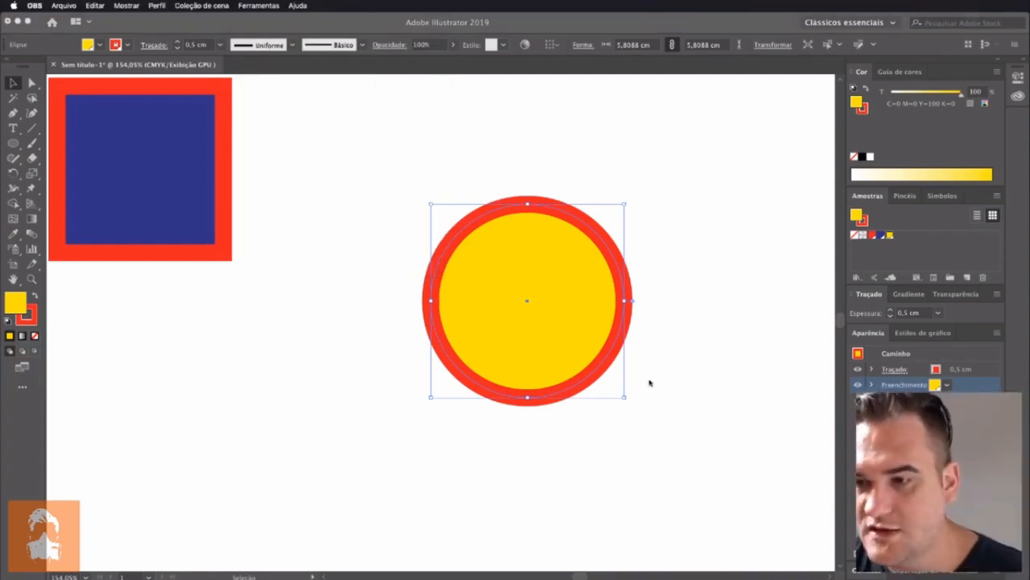
pyautogui.press('super+Tab')
pyautogui.click(268, 5)
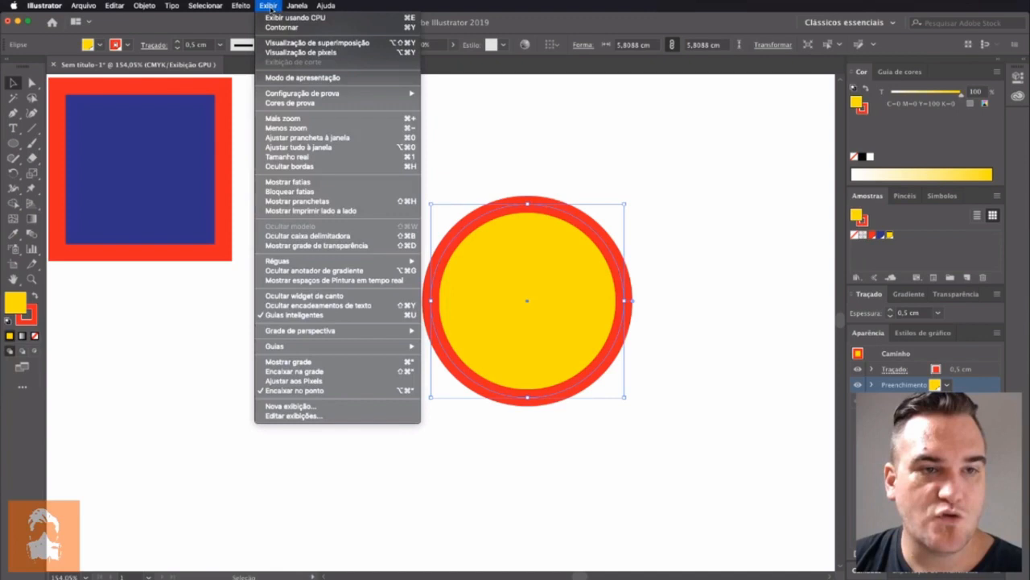
pyautogui.moveTo(241, 5)
pyautogui.moveTo(294, 208)
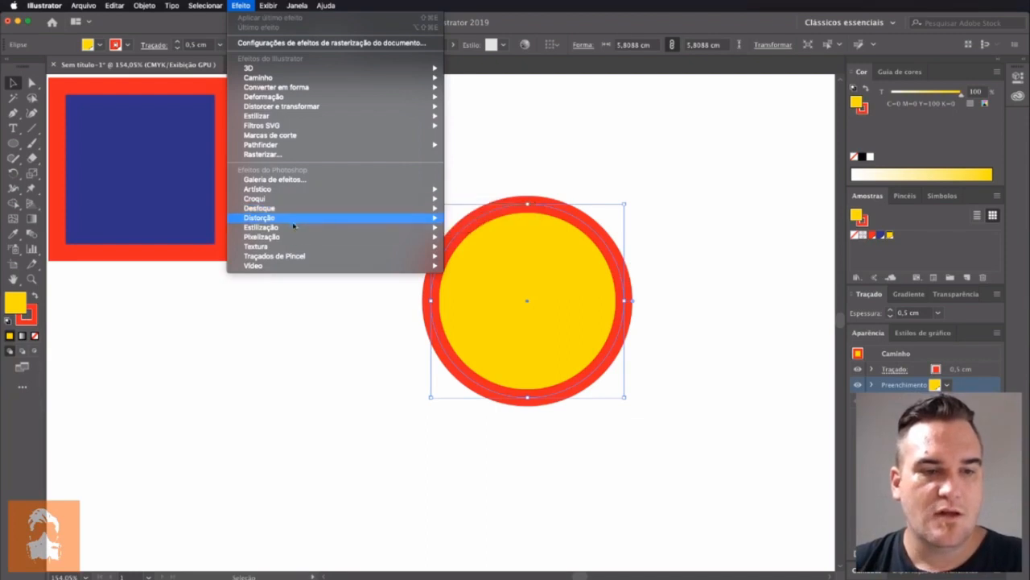
pyautogui.moveTo(300, 239)
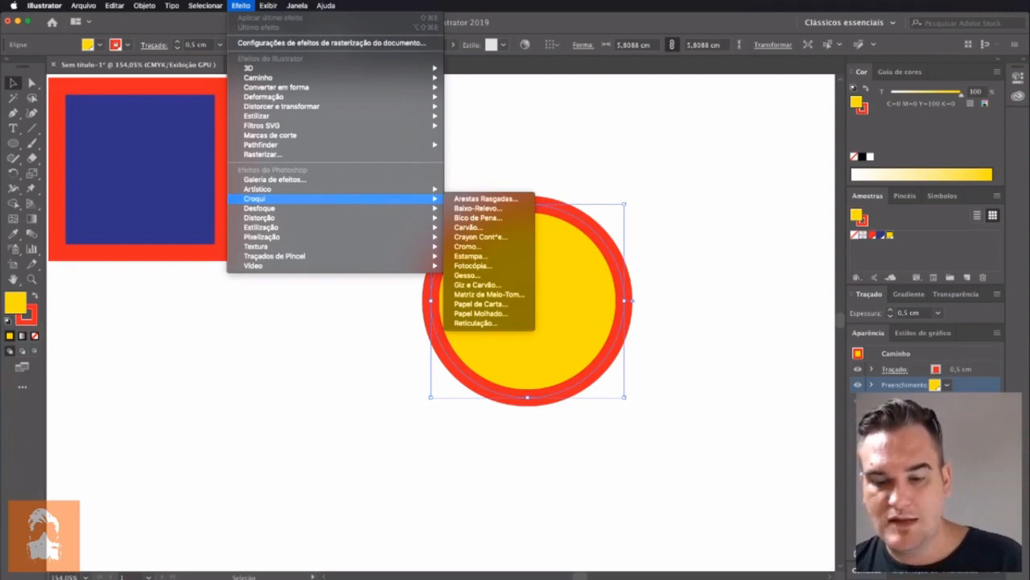
pyautogui.press('super+Tab')
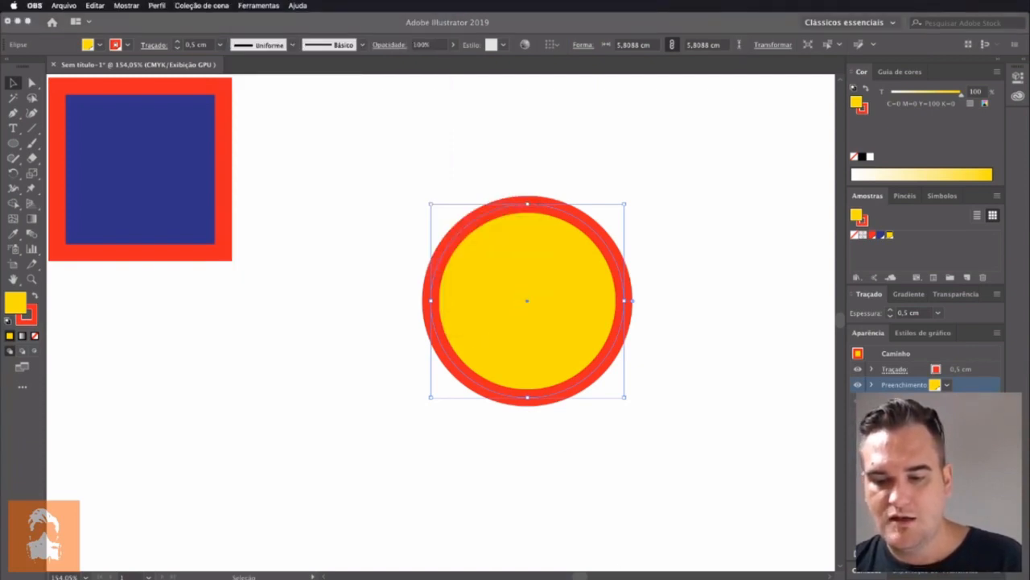
pyautogui.press('super+Tab')
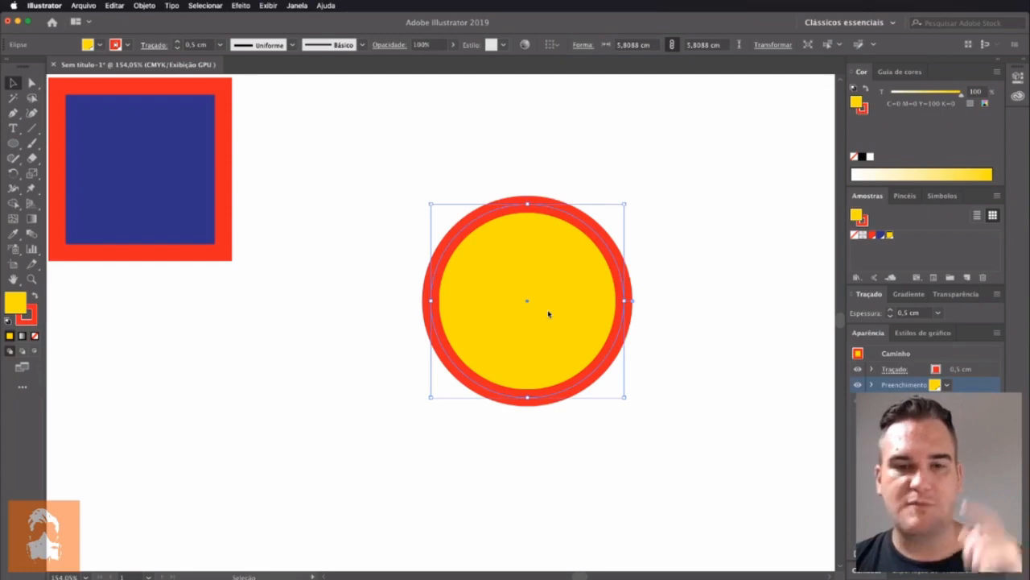
# Move the circle up and to the left, closer to the square
pyautogui.moveTo(570, 313); pyautogui.dragTo(520, 281)
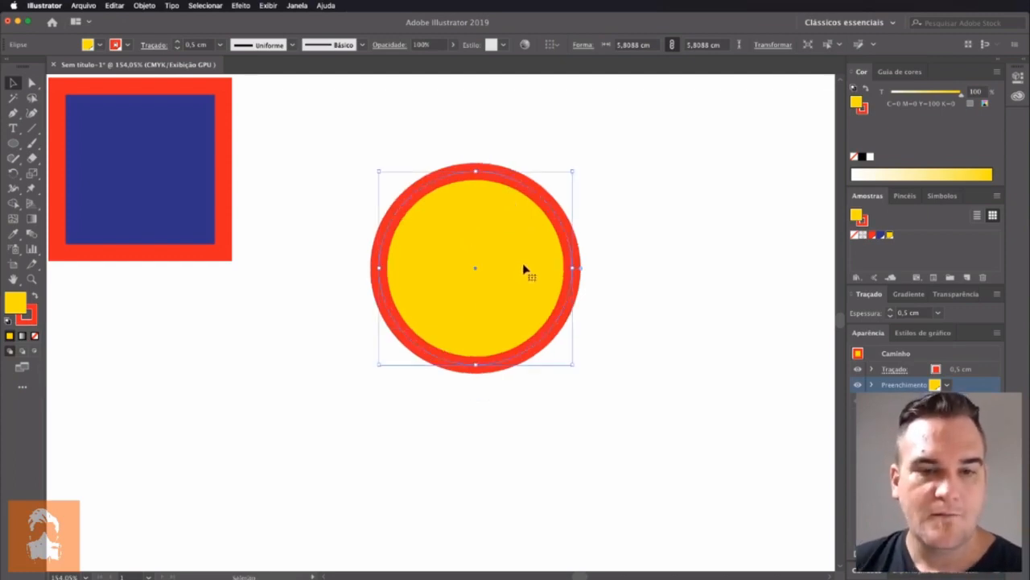
# Try the Rabiscar effect on the circle's fill with preview on, comparing the Infantil and Denso presets
pyautogui.click(283, 5)
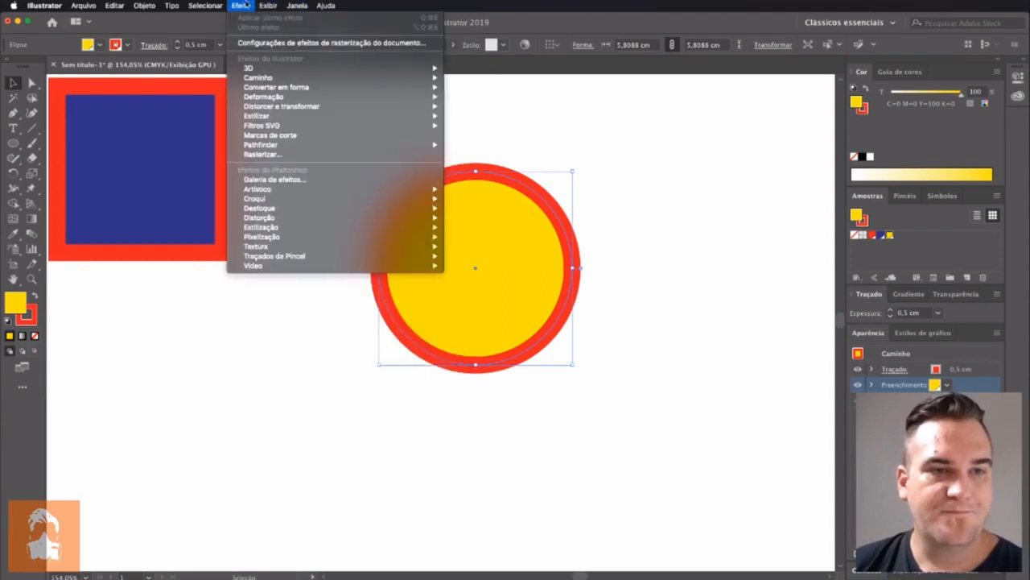
pyautogui.moveTo(315, 118)
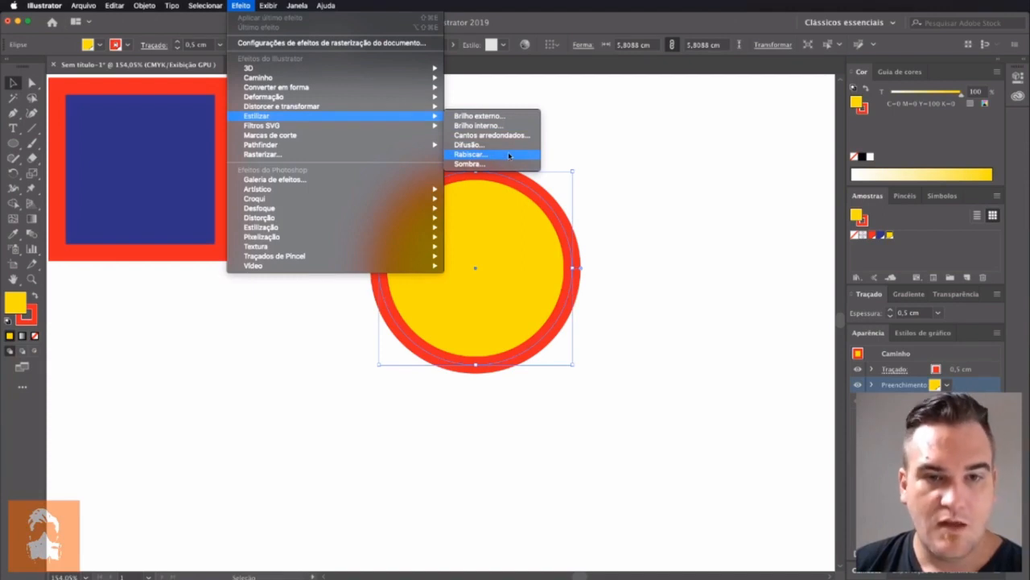
pyautogui.click(509, 156)
pyautogui.moveTo(541, 127); pyautogui.dragTo(799, 120)
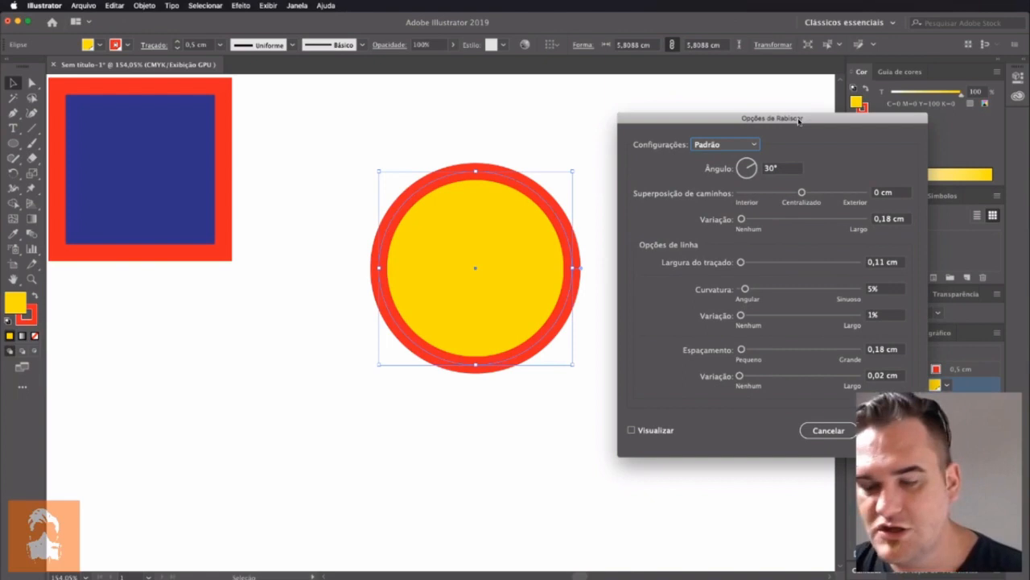
pyautogui.click(632, 430)
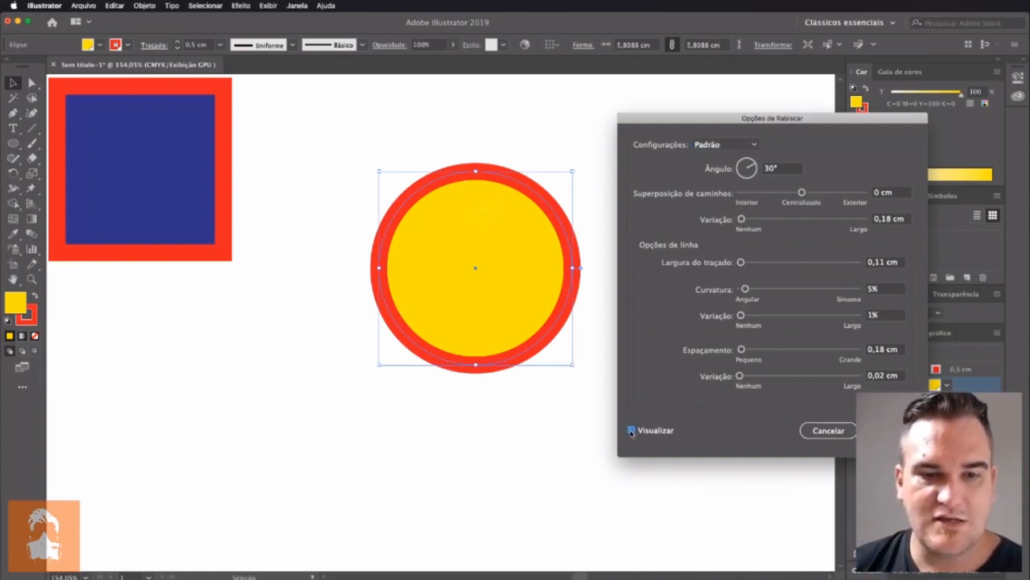
pyautogui.click(723, 145)
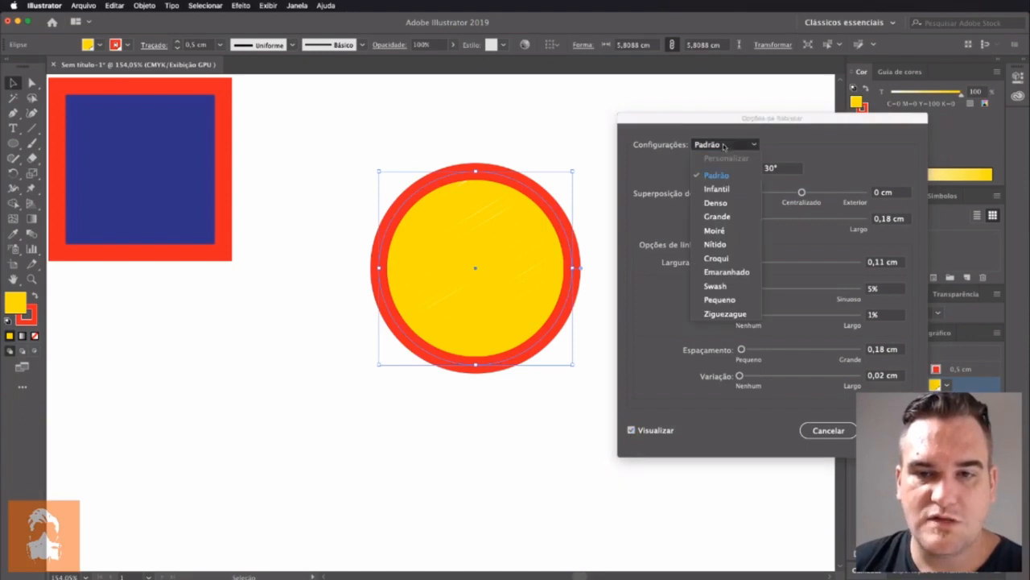
pyautogui.click(727, 188)
pyautogui.click(723, 147)
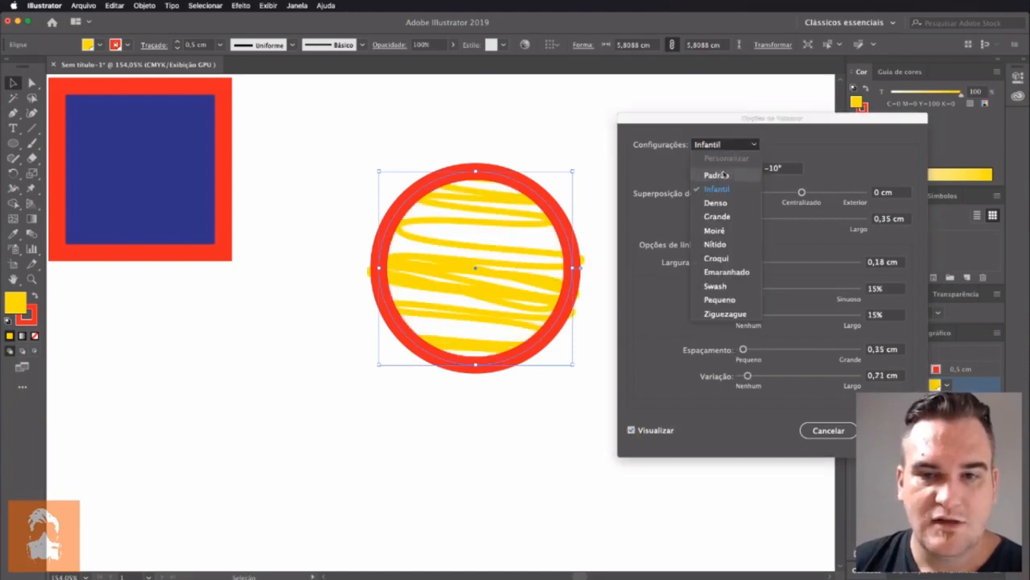
pyautogui.click(718, 203)
pyautogui.click(722, 145)
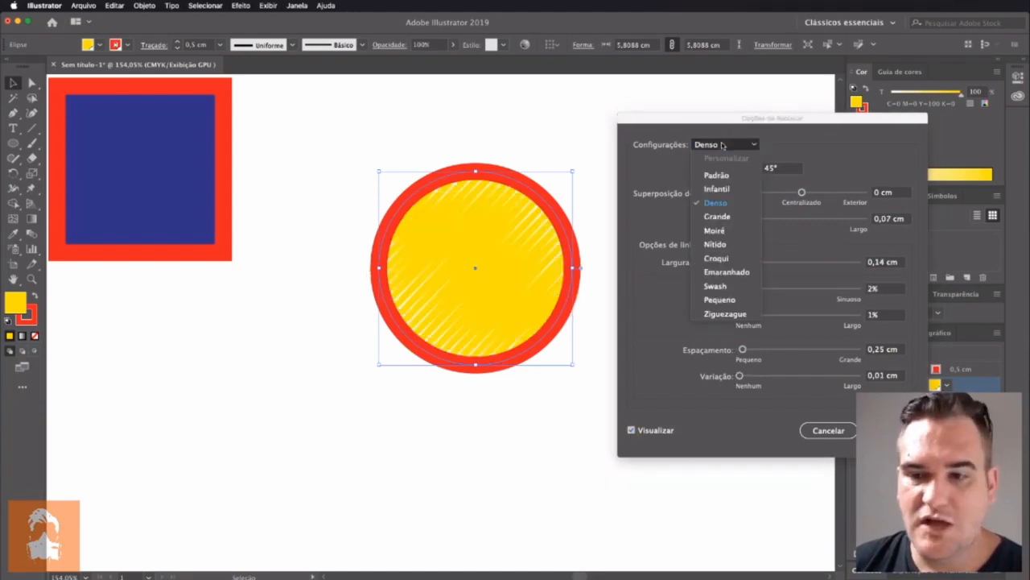
pyautogui.click(832, 435)
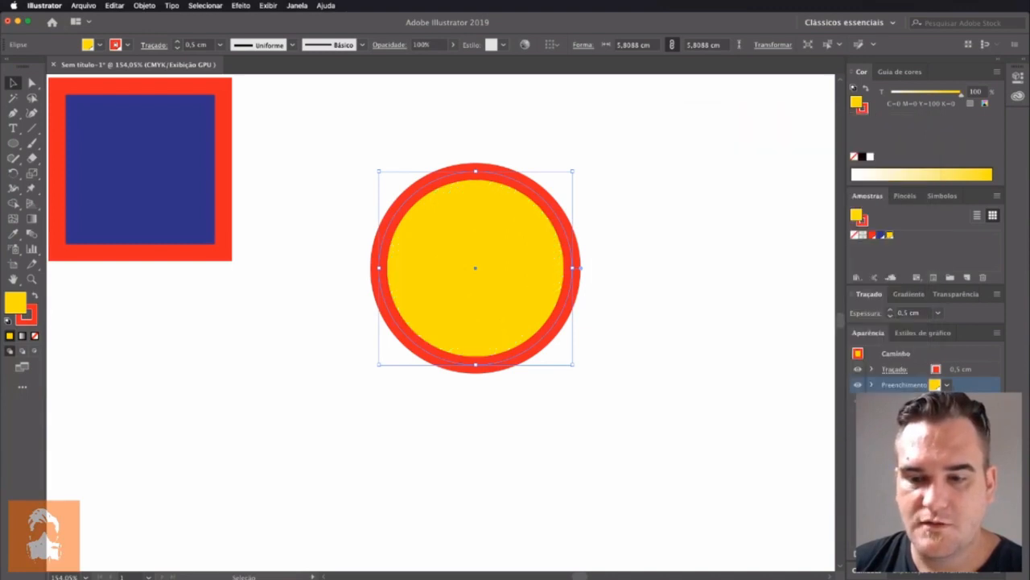
# Target the circle's whole path and try the Rabiscar effect with the Infantil, Grande, Moiré, Nítido and Emaranhado presets
pyautogui.click(900, 349)
pyautogui.click(300, 4)
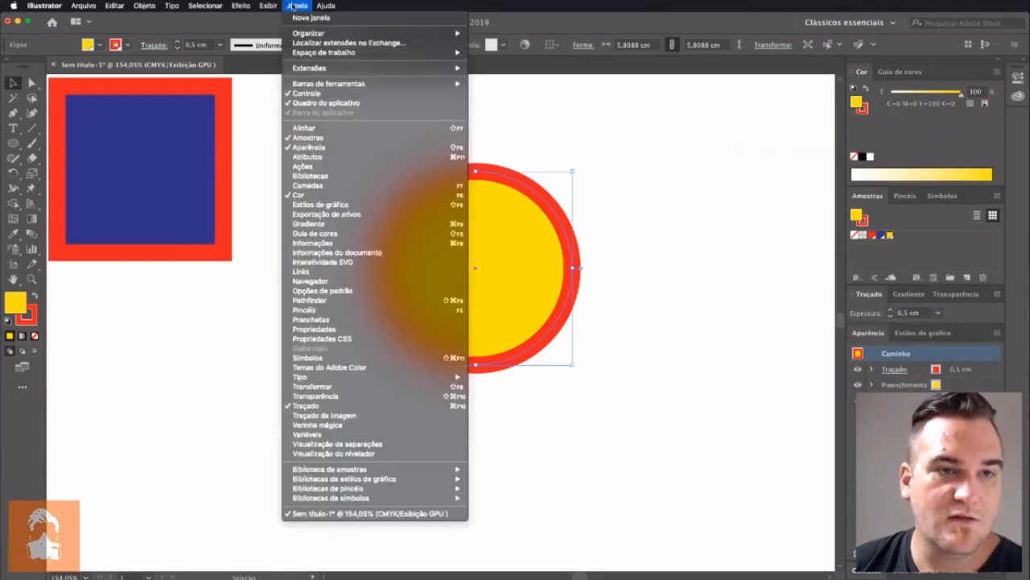
pyautogui.moveTo(339, 111)
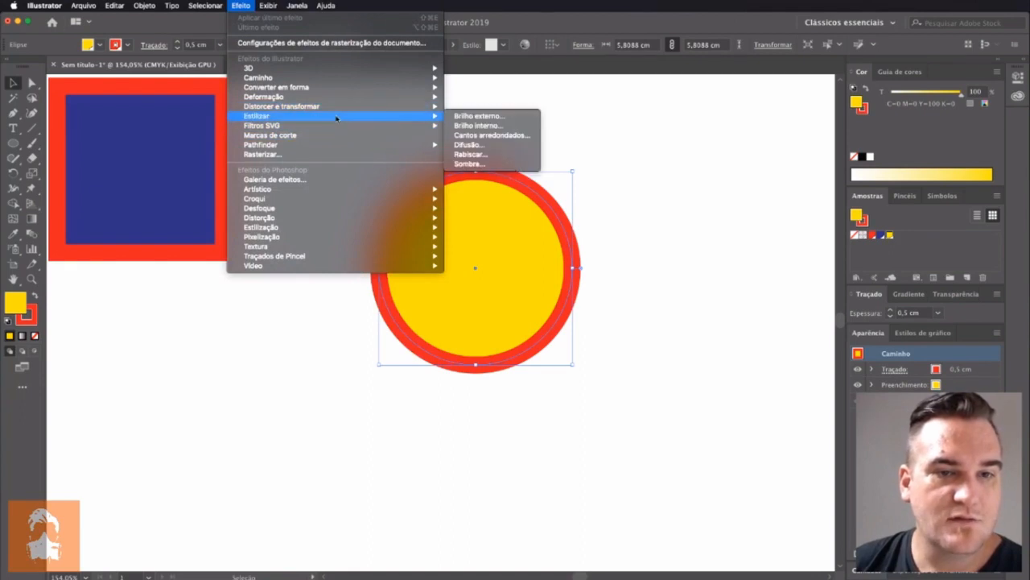
pyautogui.click(471, 154)
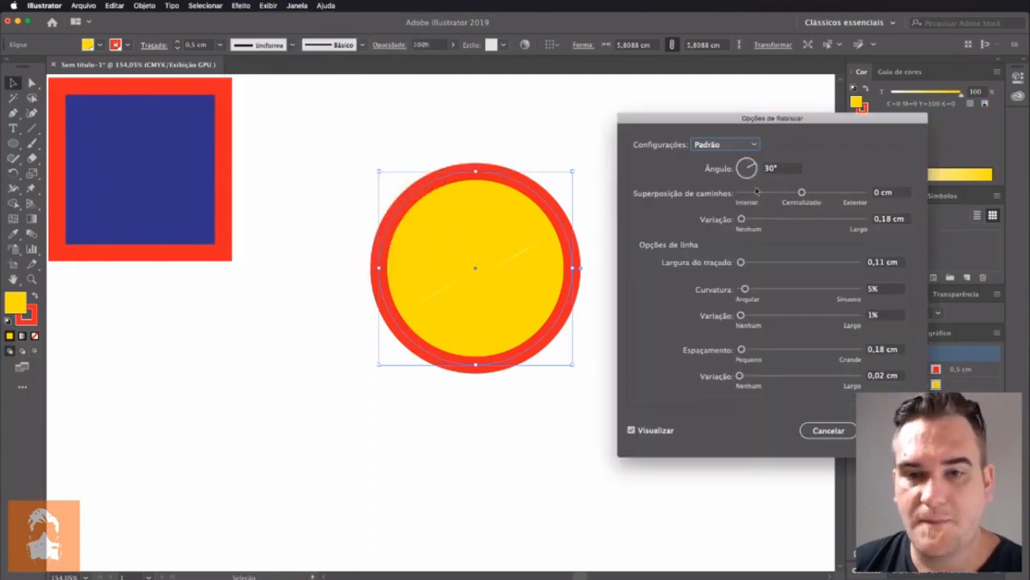
pyautogui.click(707, 146)
pyautogui.click(713, 190)
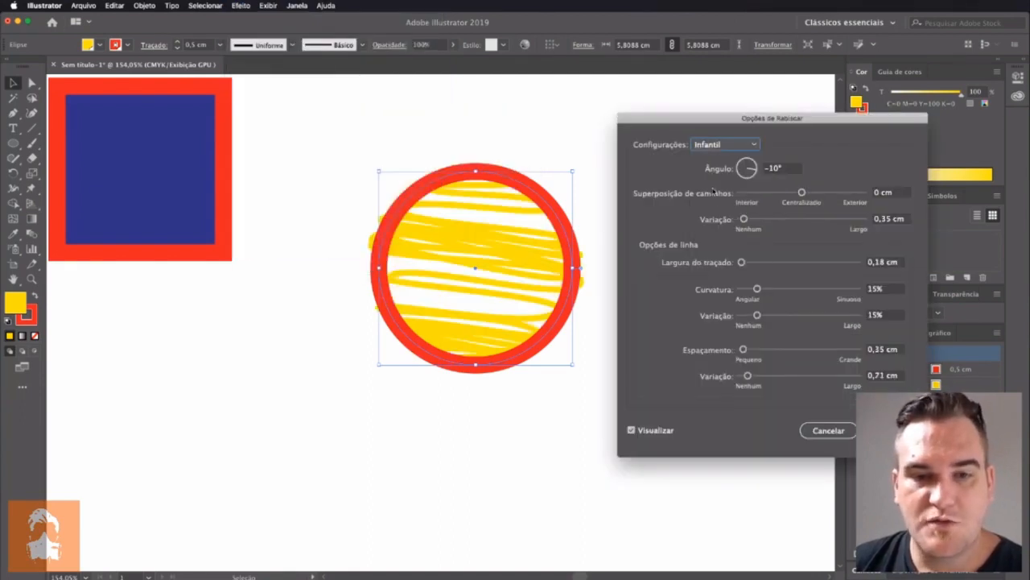
pyautogui.click(720, 145)
pyautogui.click(721, 216)
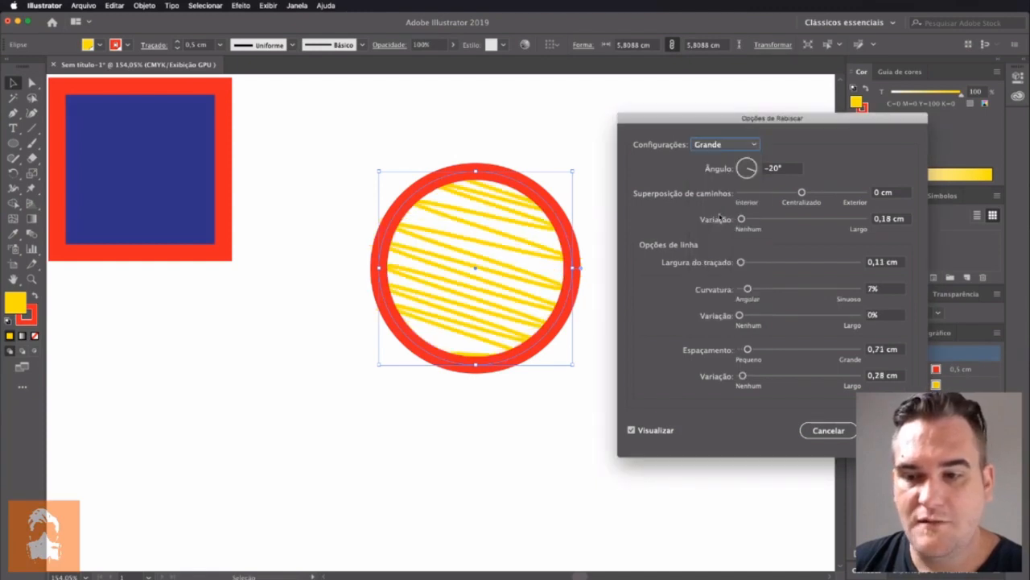
pyautogui.click(728, 147)
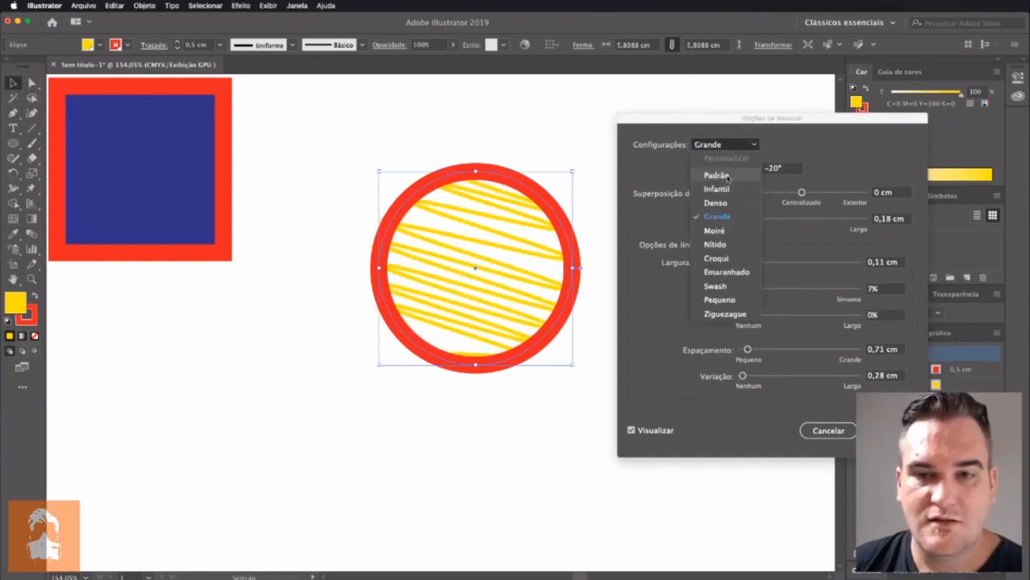
pyautogui.click(727, 231)
pyautogui.click(726, 145)
pyautogui.click(725, 243)
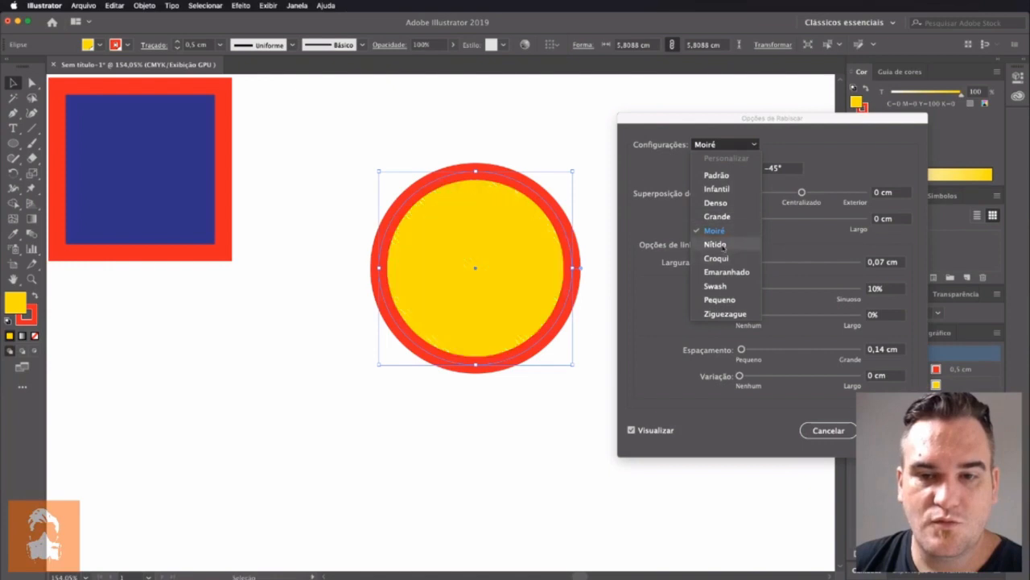
pyautogui.click(721, 146)
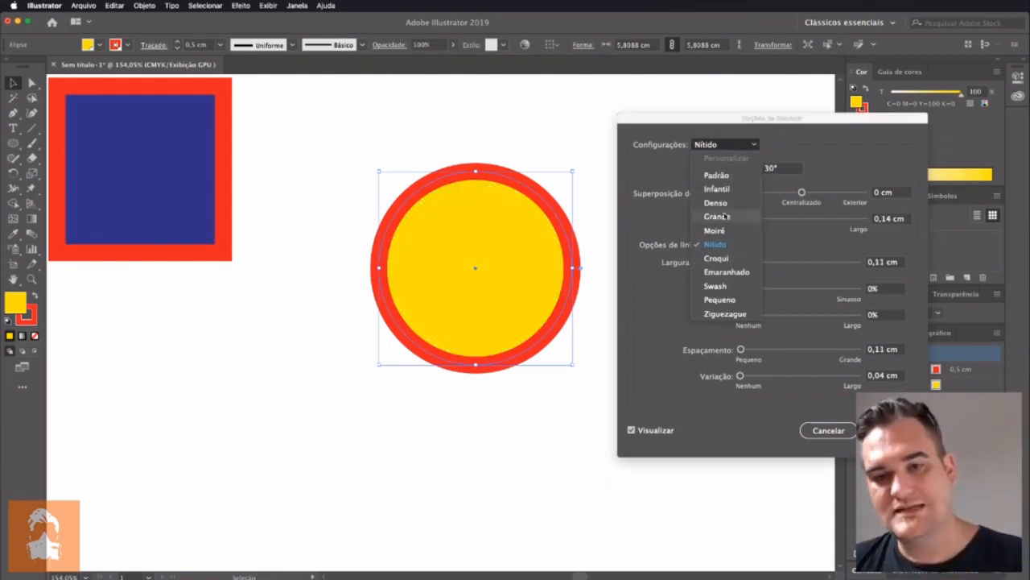
pyautogui.click(720, 273)
pyautogui.click(828, 430)
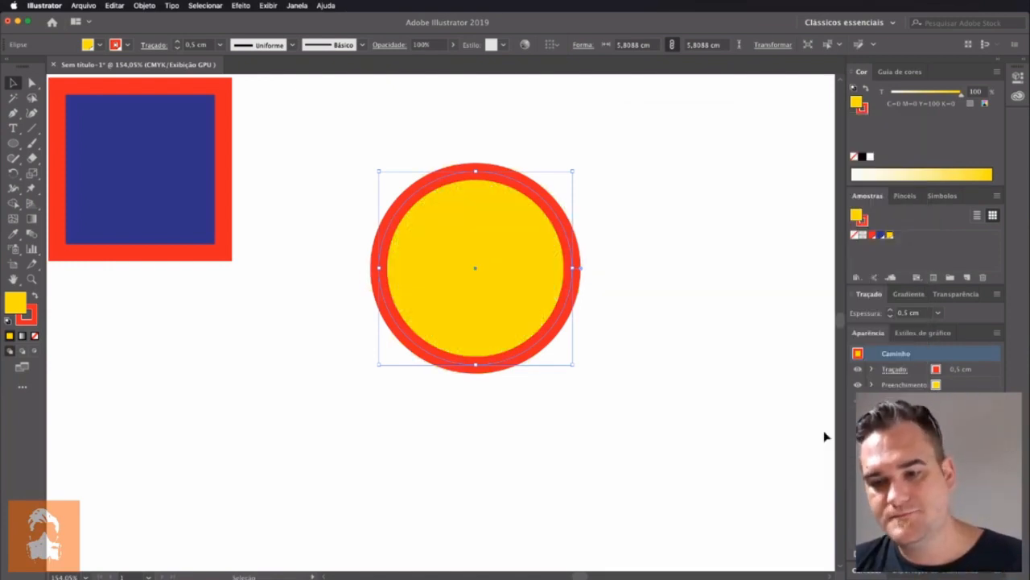
# Move the circle up and left, closer to the square, and preview the Rabiscar effect on it with the Moiré preset
pyautogui.click(822, 433)
pyautogui.moveTo(542, 290); pyautogui.dragTo(469, 254)
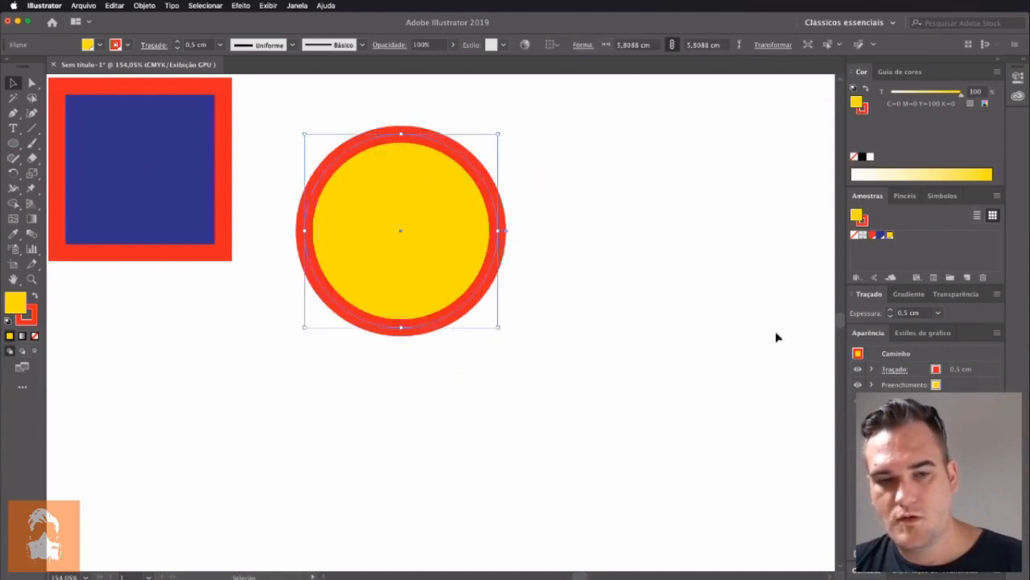
pyautogui.click(299, 6)
pyautogui.click(299, 7)
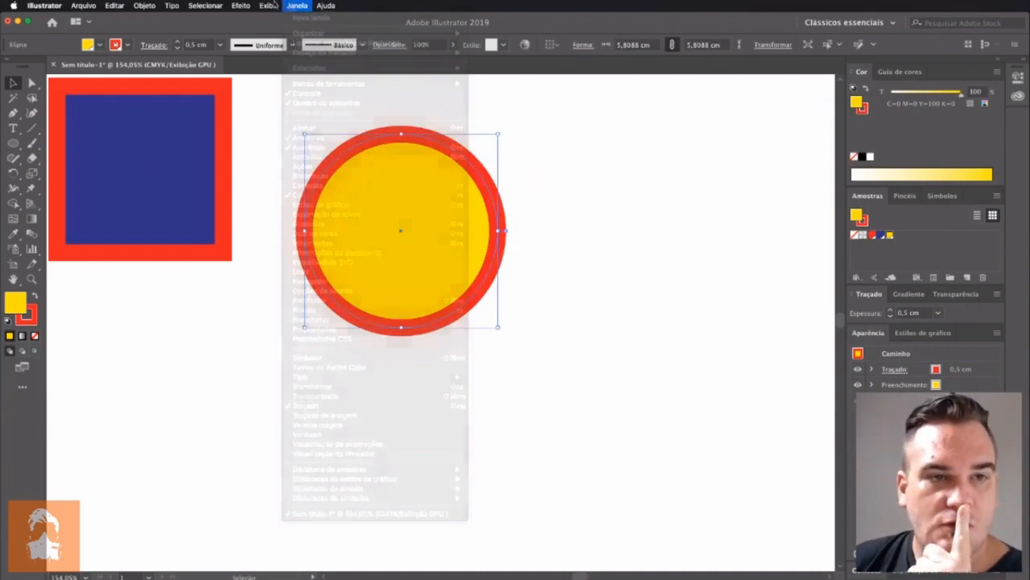
pyautogui.click(242, 6)
pyautogui.moveTo(269, 8)
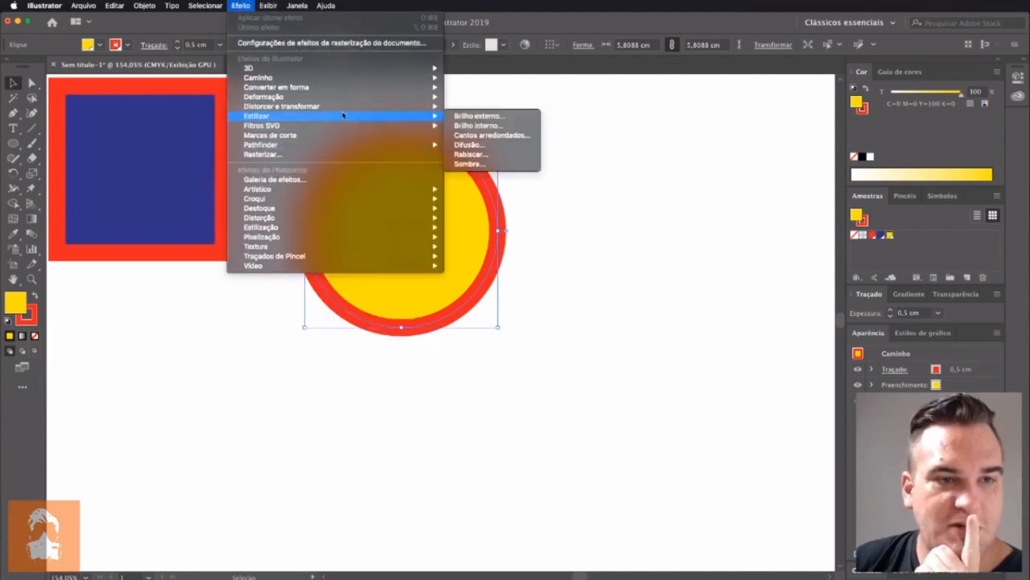
pyautogui.moveTo(343, 109)
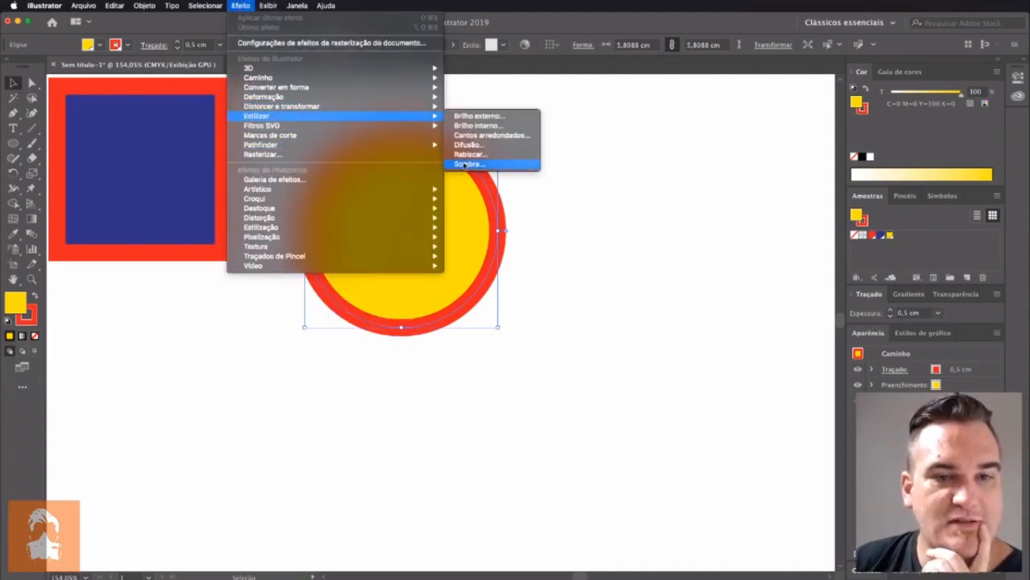
pyautogui.click(471, 153)
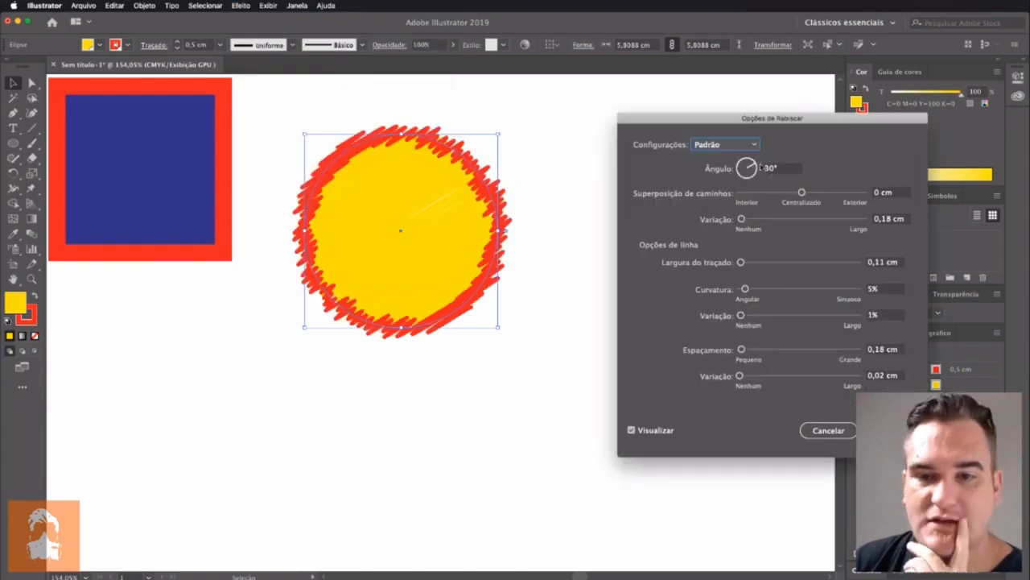
pyautogui.click(734, 145)
pyautogui.click(724, 204)
pyautogui.click(727, 148)
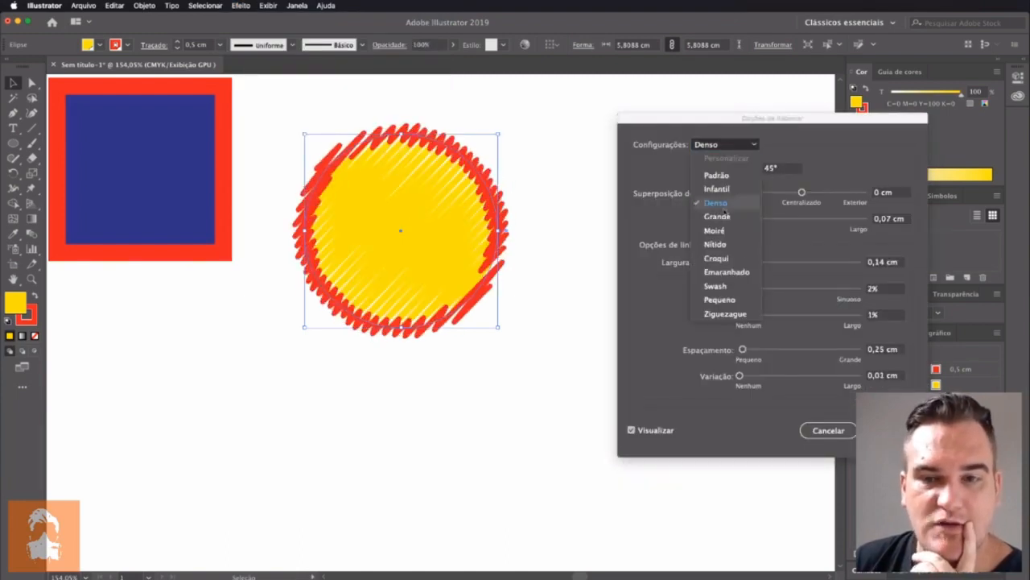
pyautogui.click(729, 231)
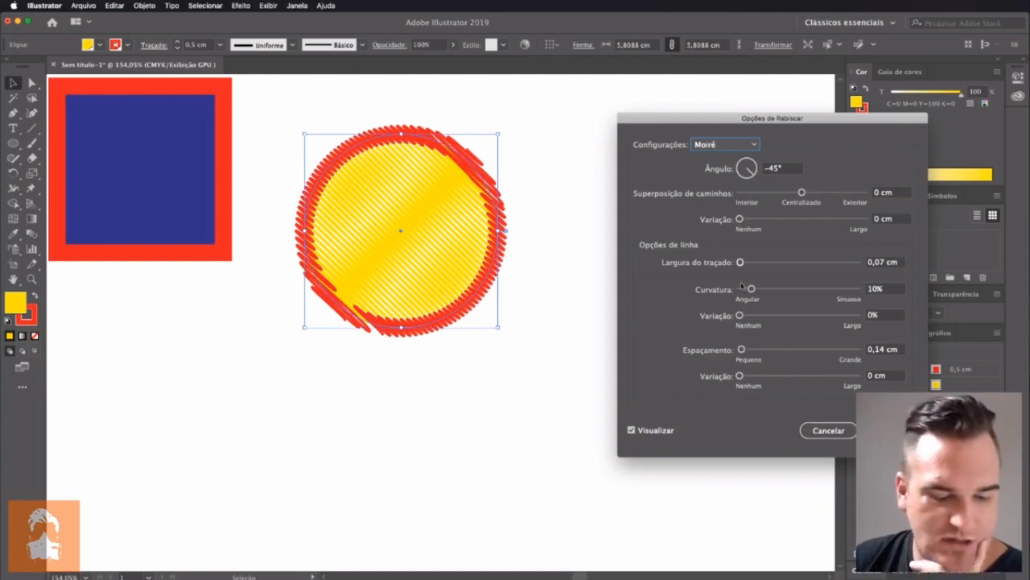
# Apply Rabiscar with a 36° angle and 0,04 cm for both path overlap and stroke width, and move the circle to the right
pyautogui.moveTo(761, 178); pyautogui.dragTo(757, 168)
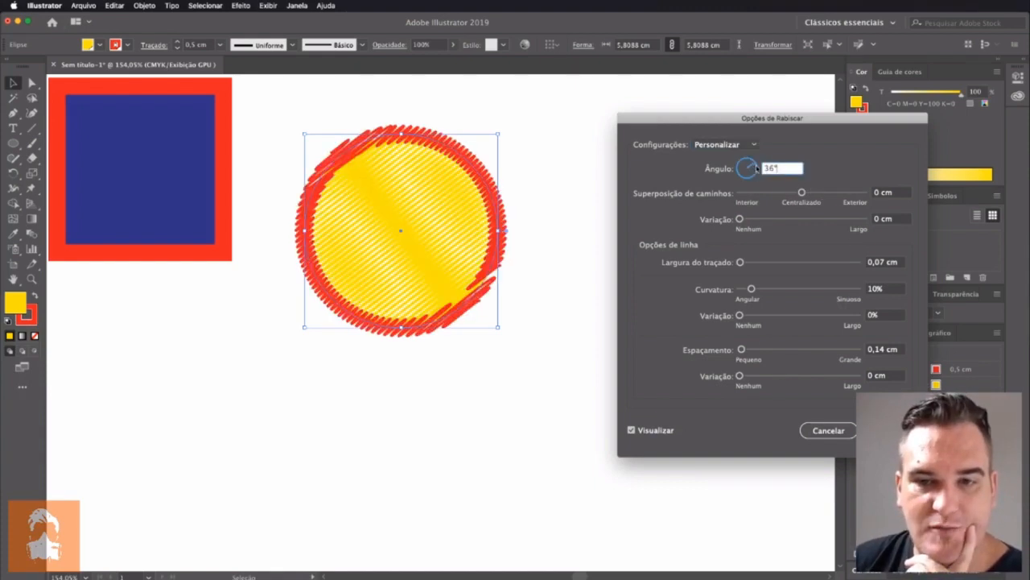
pyautogui.moveTo(803, 193); pyautogui.dragTo(804, 196)
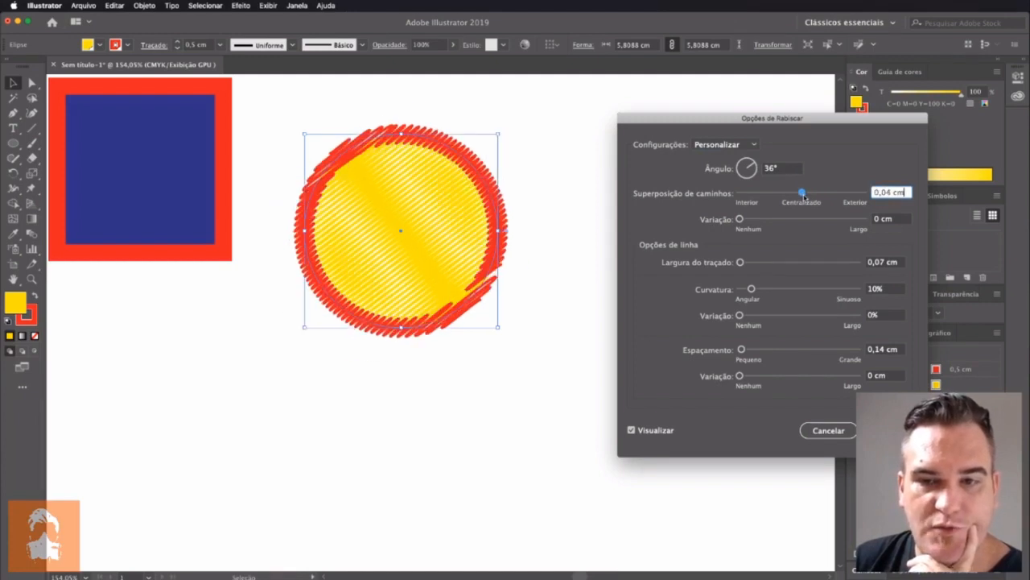
pyautogui.click(759, 221)
pyautogui.moveTo(760, 221); pyautogui.dragTo(735, 221)
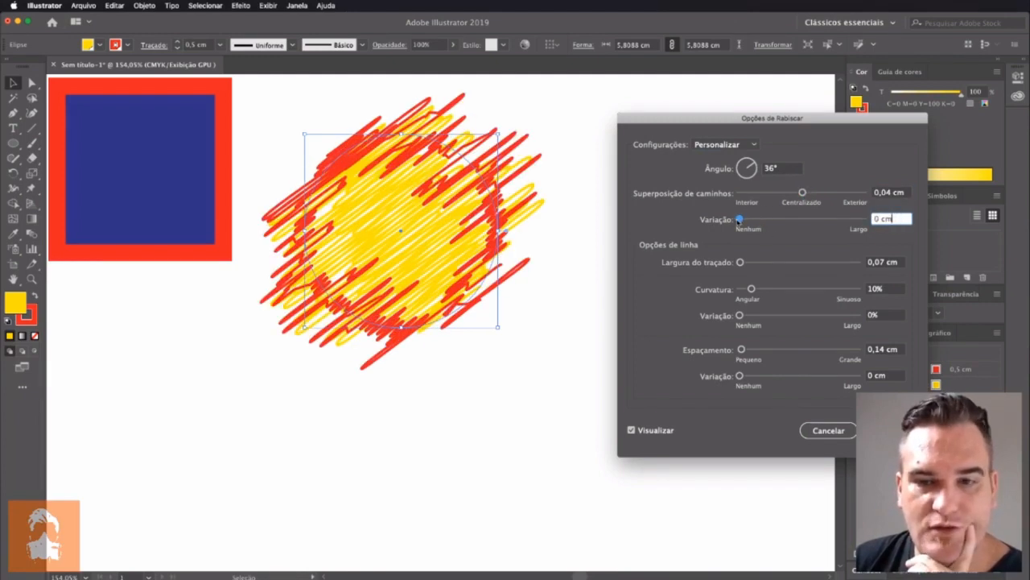
pyautogui.moveTo(741, 262); pyautogui.dragTo(741, 264)
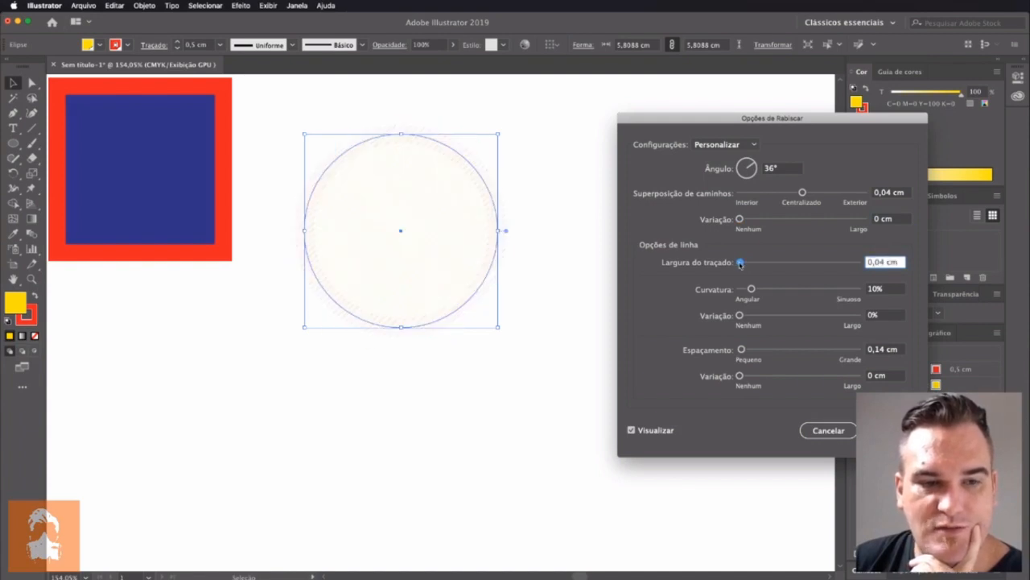
pyautogui.press('Return')
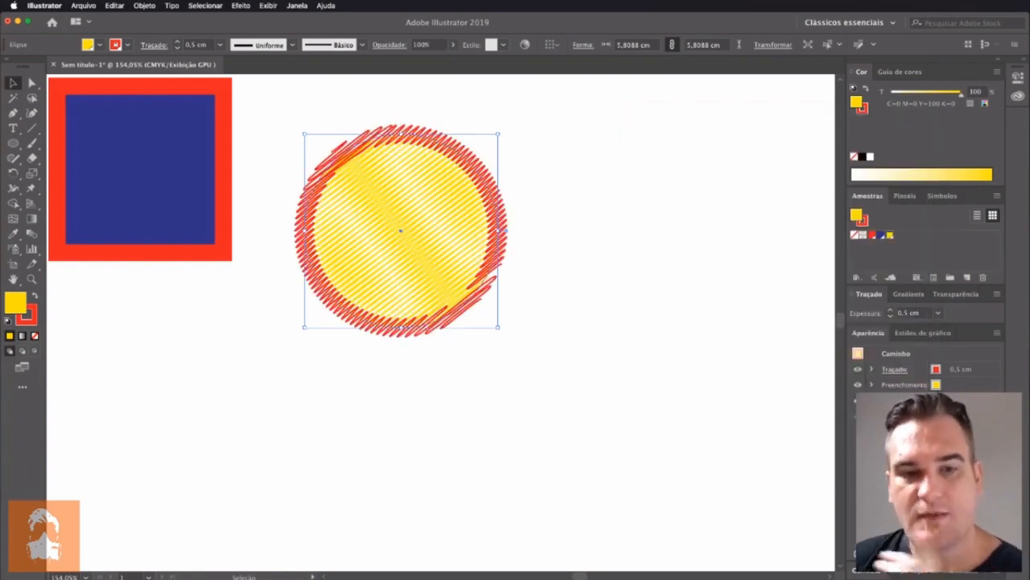
pyautogui.moveTo(391, 235)
pyautogui.mouseDown()
pyautogui.moveTo(508, 233)
pyautogui.moveTo(484, 223)
pyautogui.mouseUp()
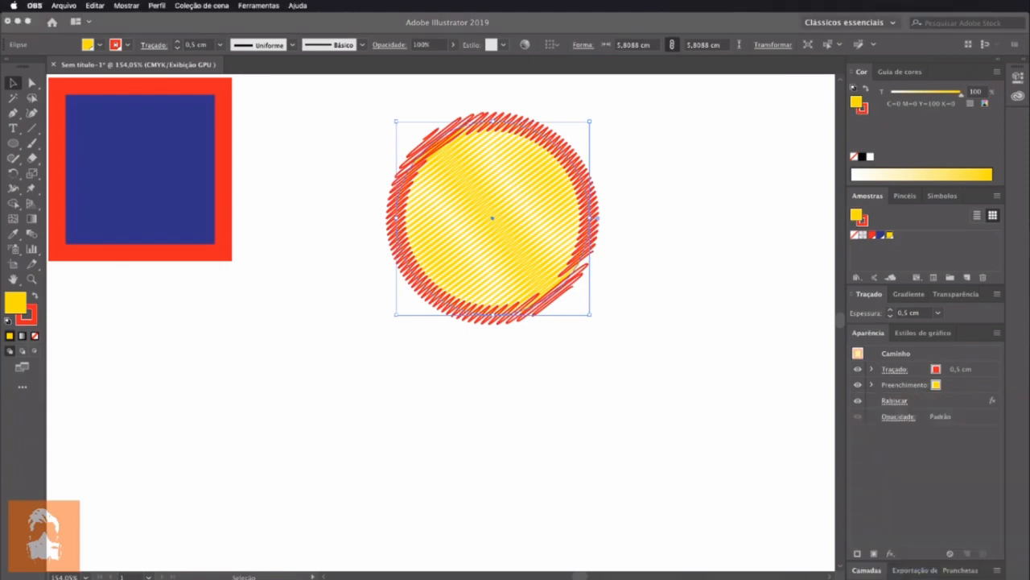
# Toggle the visibility of the circle's Rabiscar effect repeatedly to compare the shape with and without it
pyautogui.click(924, 404)
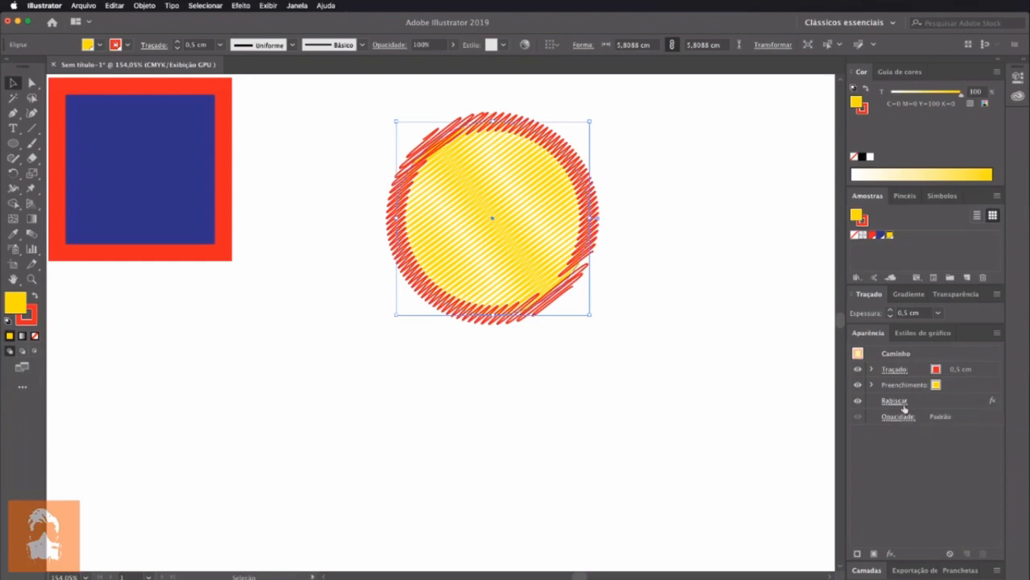
pyautogui.click(858, 401)
pyautogui.click(857, 401)
pyautogui.click(858, 401)
pyautogui.click(858, 402)
pyautogui.click(858, 404)
pyautogui.click(858, 402)
pyautogui.click(858, 401)
pyautogui.click(858, 402)
pyautogui.click(858, 401)
pyautogui.click(858, 402)
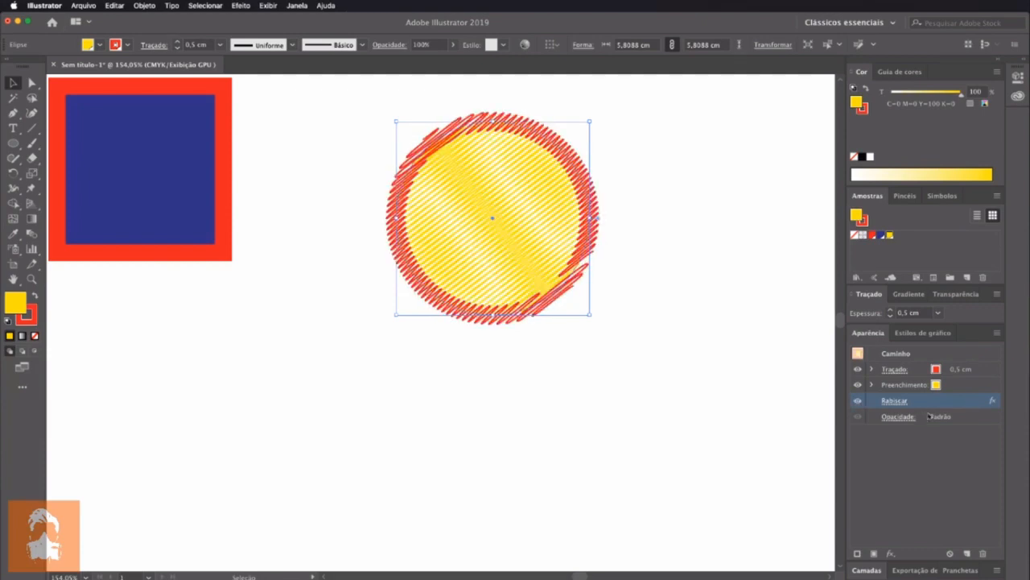
# Reopen the circle's Rabiscar effect settings to increase the line spacing, and move the circle down and slightly to the right
pyautogui.click(893, 403)
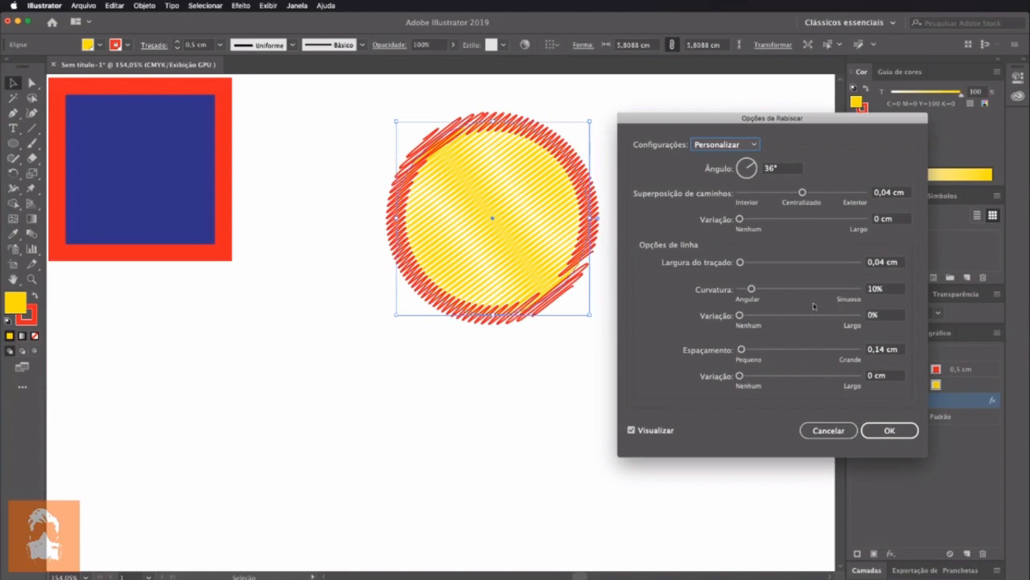
pyautogui.moveTo(740, 353); pyautogui.dragTo(742, 350)
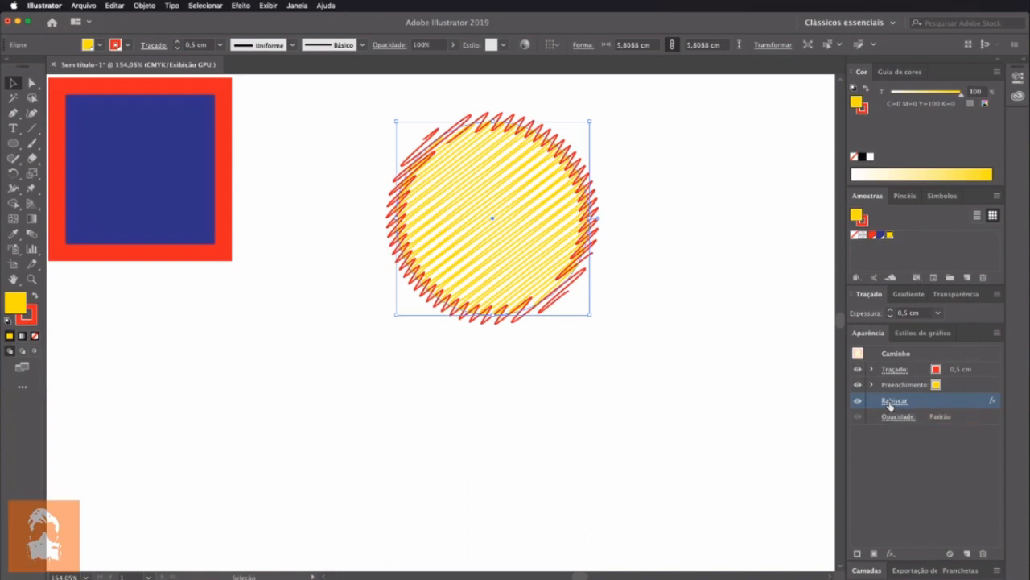
pyautogui.moveTo(536, 241); pyautogui.dragTo(569, 331)
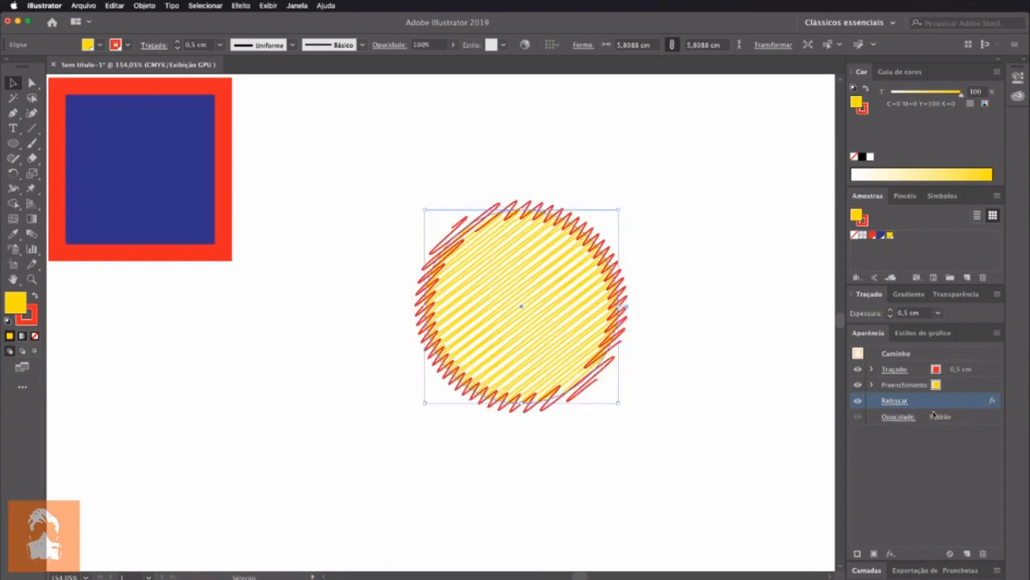
# Move the circle's Rabiscar effect from the whole object onto its yellow fill, and from there onto its red stroke alone
pyautogui.moveTo(916, 404); pyautogui.dragTo(920, 386)
pyautogui.click(872, 385)
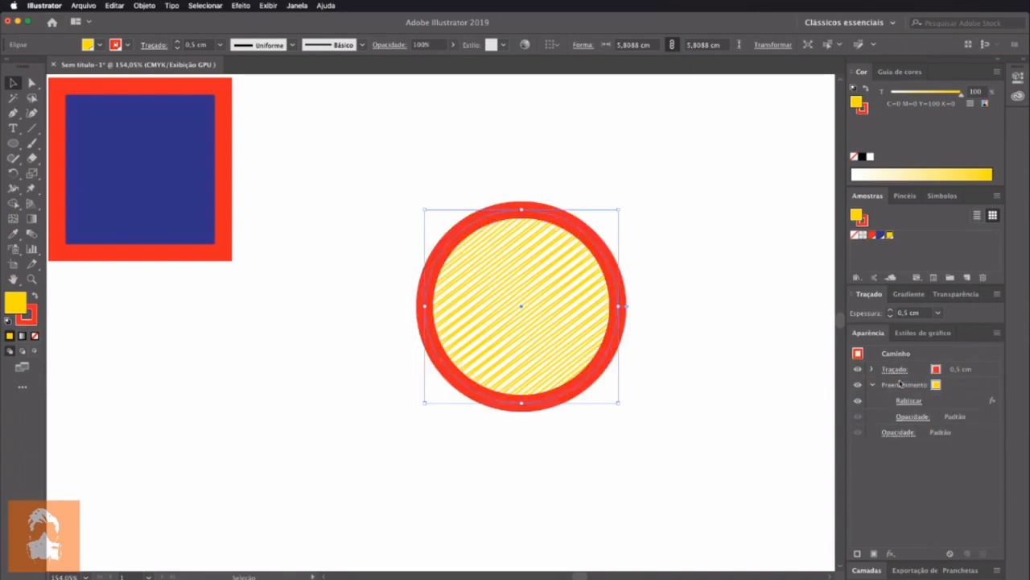
pyautogui.moveTo(932, 402); pyautogui.dragTo(926, 369)
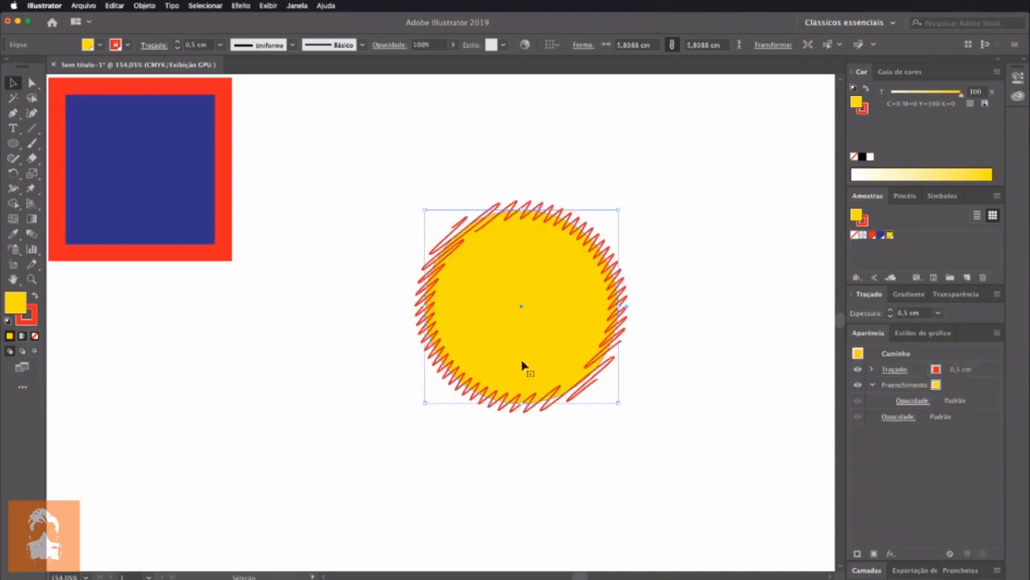
pyautogui.click(874, 369)
pyautogui.moveTo(931, 388)
pyautogui.mouseDown()
pyautogui.moveTo(932, 444)
pyautogui.moveTo(934, 370)
pyautogui.mouseUp()
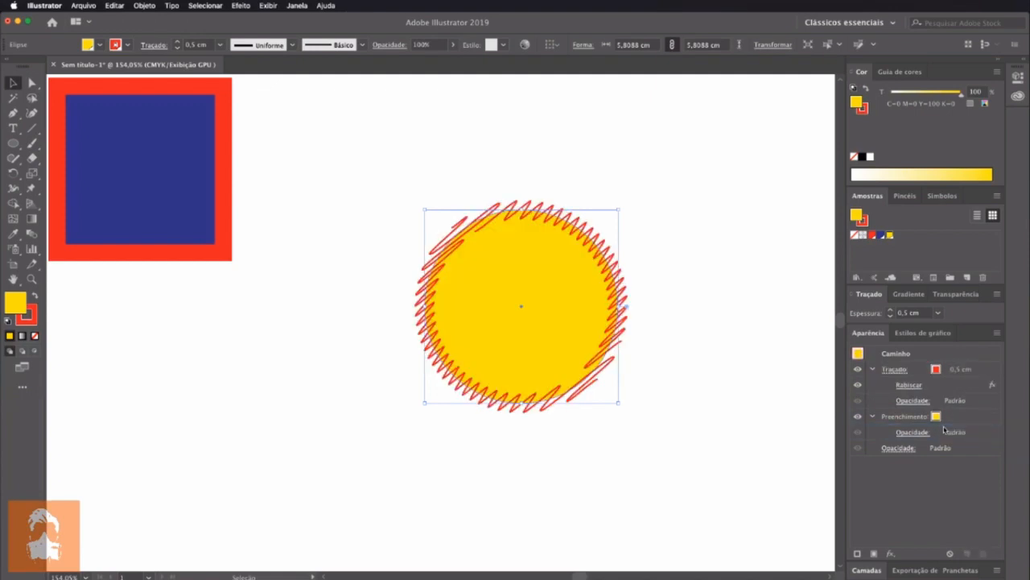
# Move the circle down and to the left, and bring the square to the middle of the canvas
pyautogui.moveTo(505, 352)
pyautogui.mouseDown()
pyautogui.moveTo(507, 342)
pyautogui.moveTo(128, 467)
pyautogui.moveTo(137, 441)
pyautogui.mouseUp()
pyautogui.moveTo(169, 228); pyautogui.dragTo(502, 382)
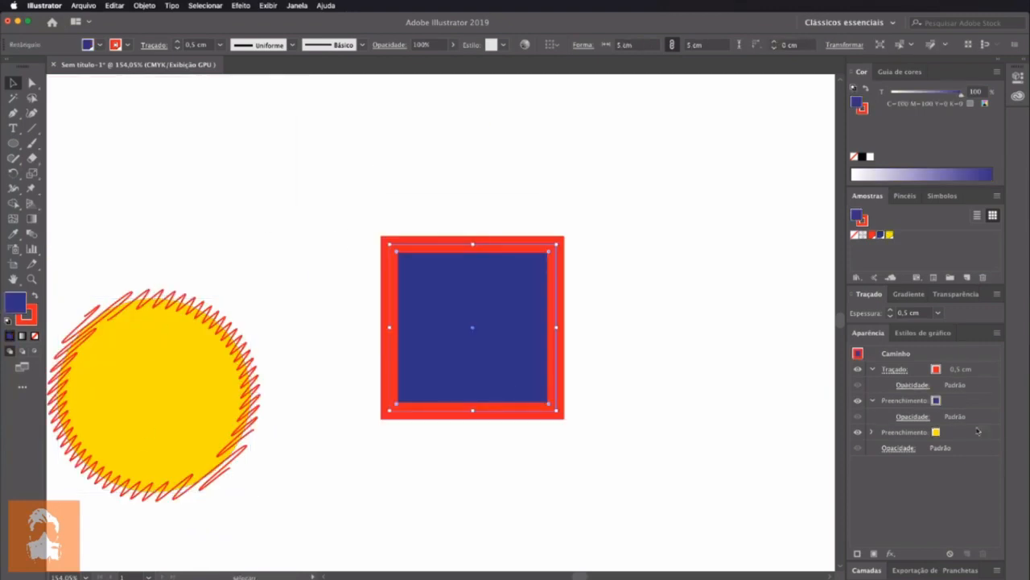
# Apply Rabiscar to only the square's blue fill, using the custom settings with a 36° angle, 0,04 cm stroke width and 0,25 cm spacing
pyautogui.click(936, 432)
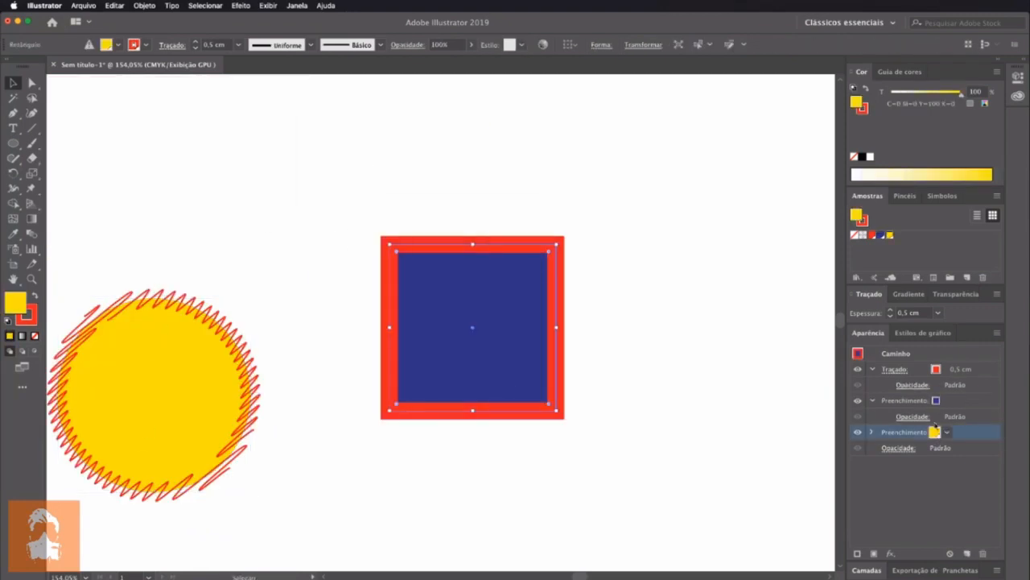
pyautogui.click(935, 401)
pyautogui.click(947, 492)
pyautogui.click(968, 403)
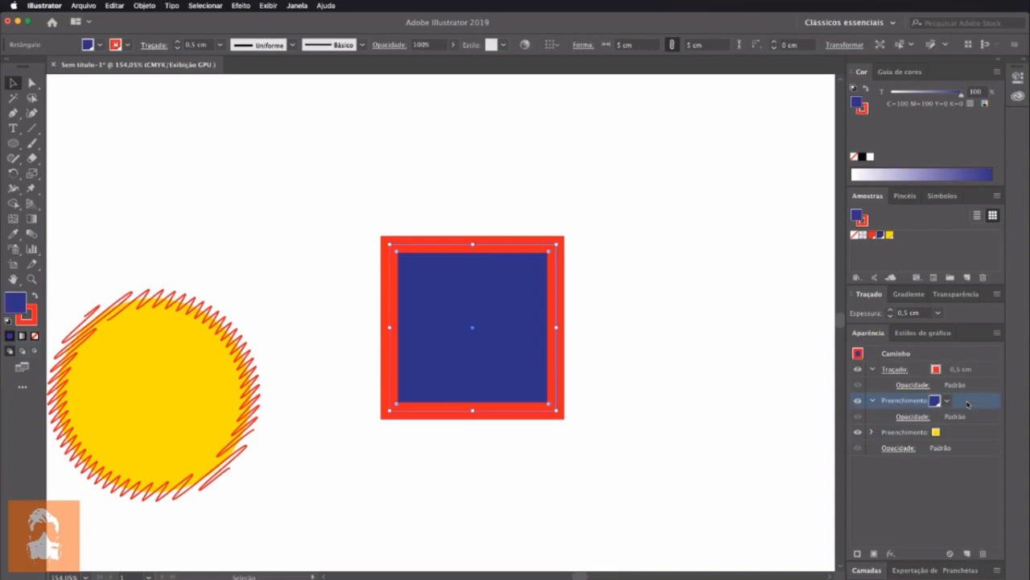
pyautogui.click(243, 6)
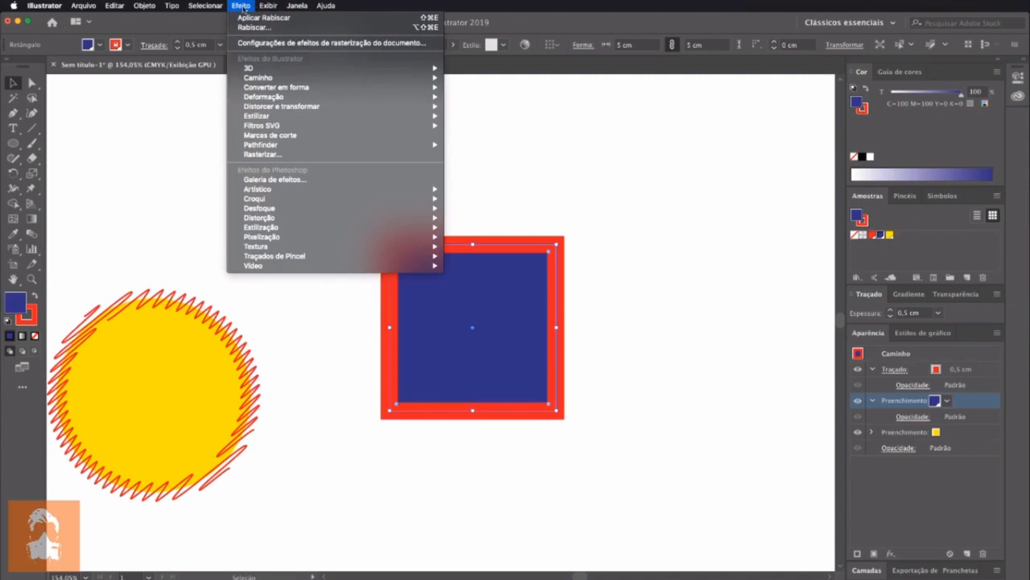
pyautogui.moveTo(342, 117)
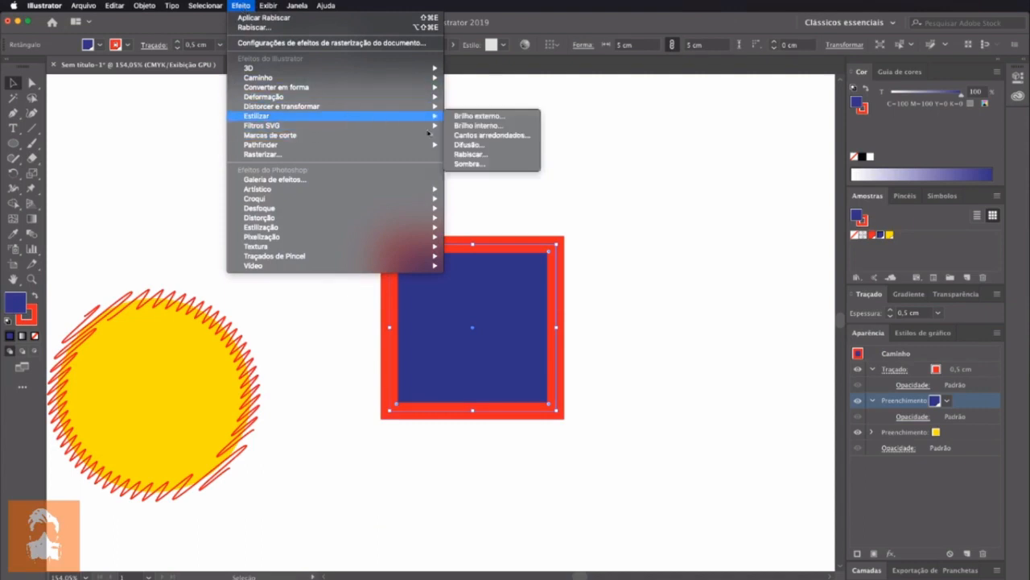
pyautogui.click(471, 155)
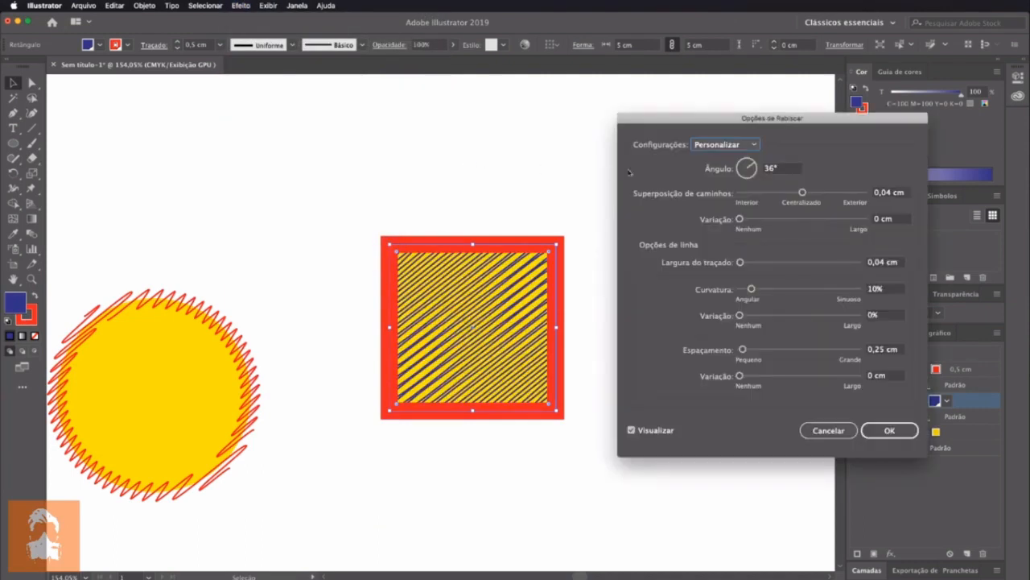
pyautogui.moveTo(703, 123); pyautogui.dragTo(675, 122)
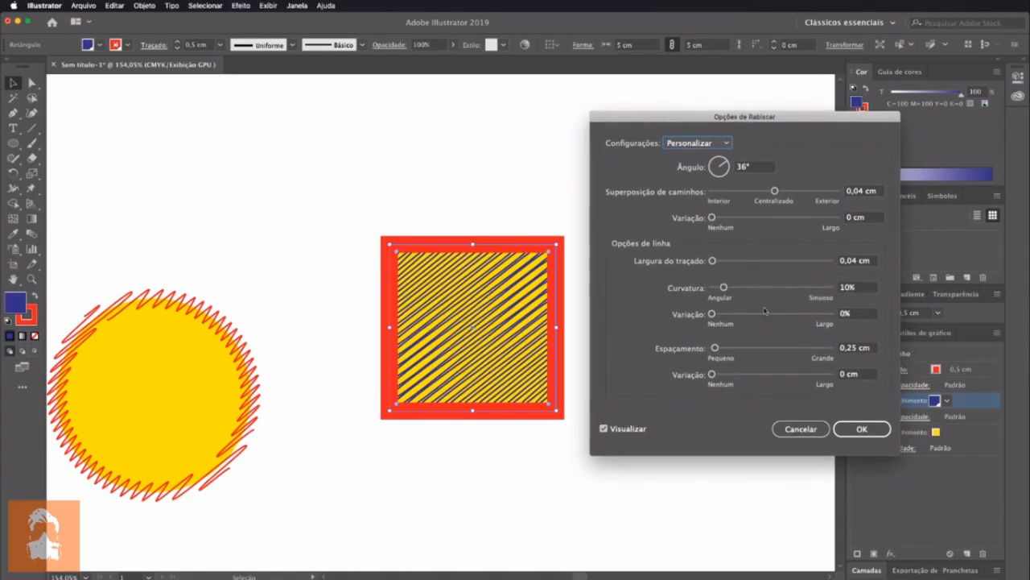
pyautogui.click(863, 429)
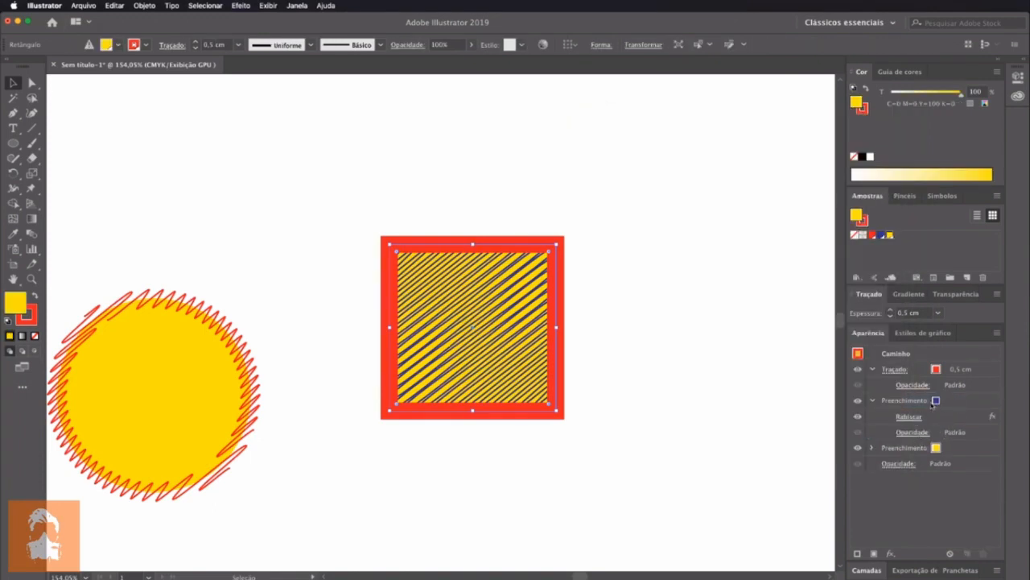
# Reorder the square's appearance so the blue fill with Rabiscar sits above the red stroke, and deselect the square
pyautogui.click(950, 402)
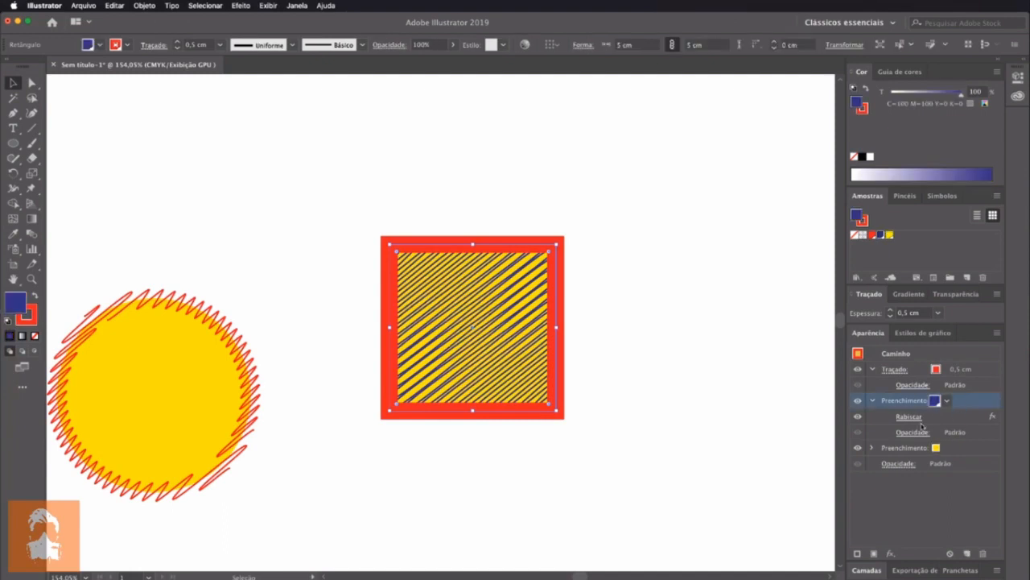
pyautogui.click(954, 450)
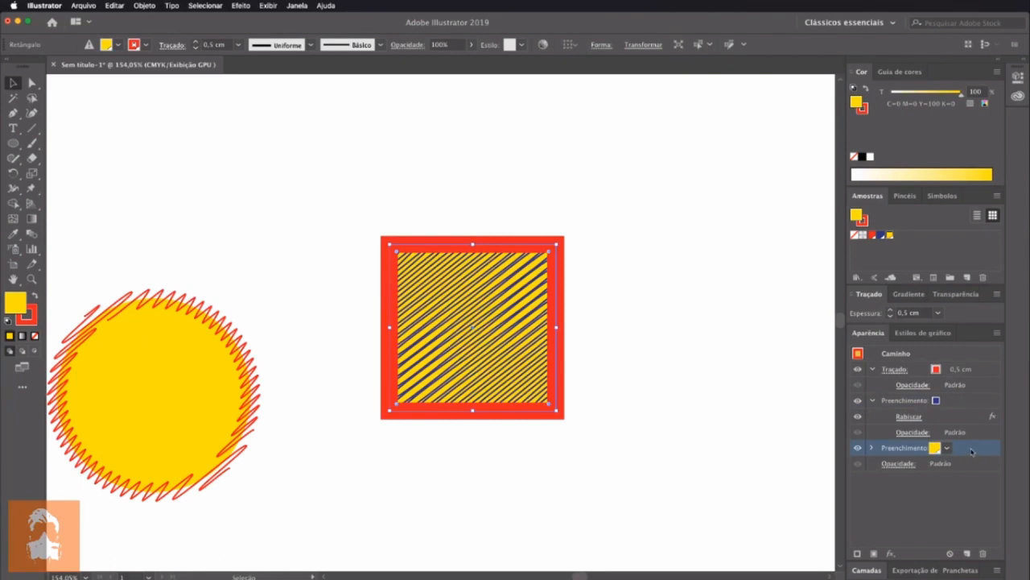
pyautogui.moveTo(953, 402); pyautogui.dragTo(952, 362)
pyautogui.click(612, 434)
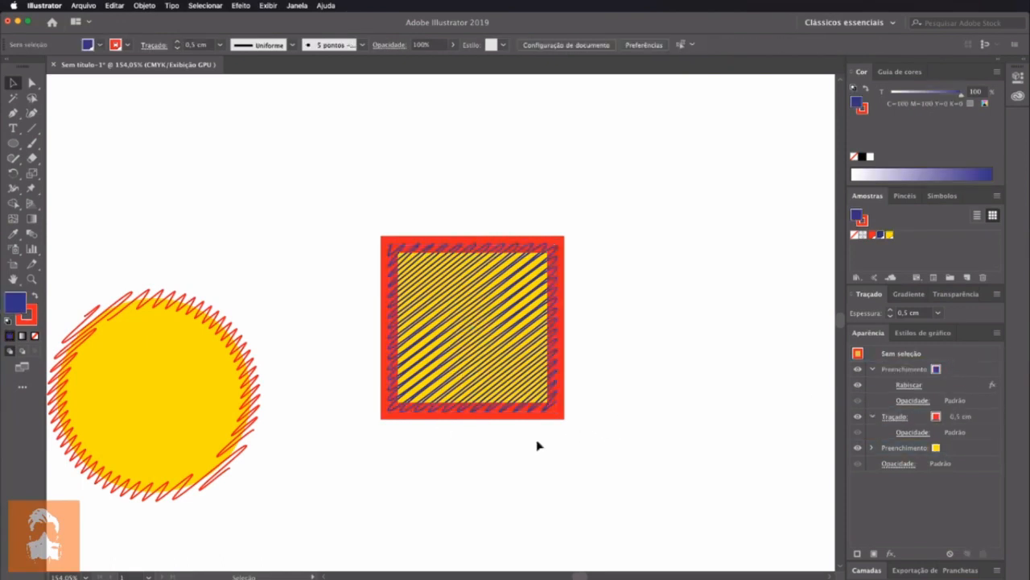
pyautogui.click(531, 363)
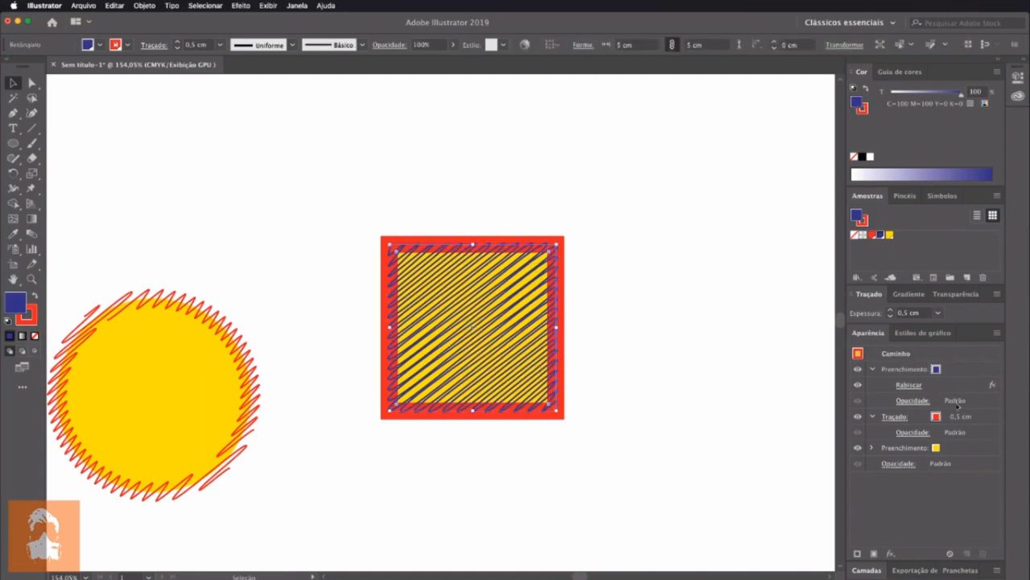
pyautogui.click(753, 417)
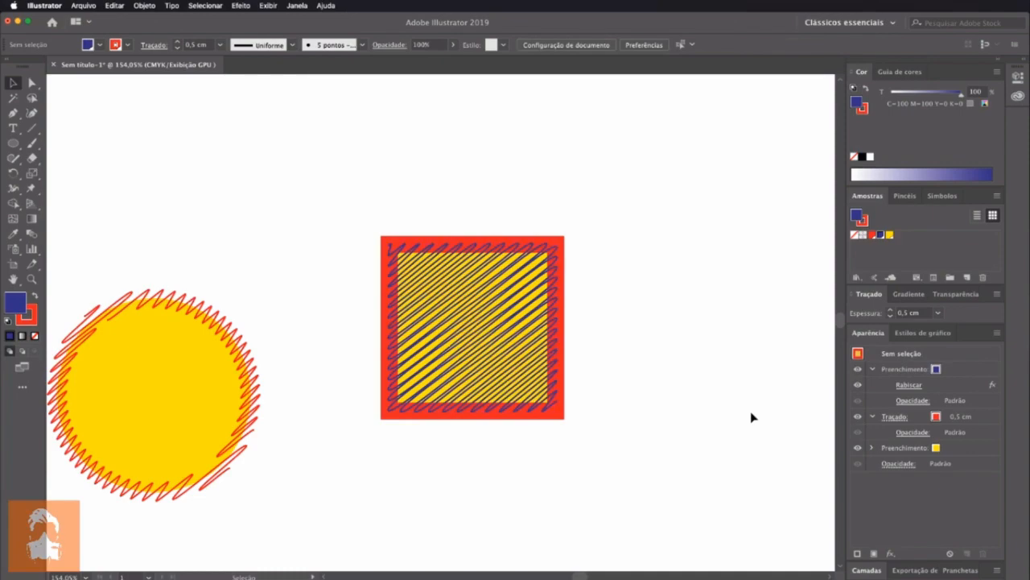
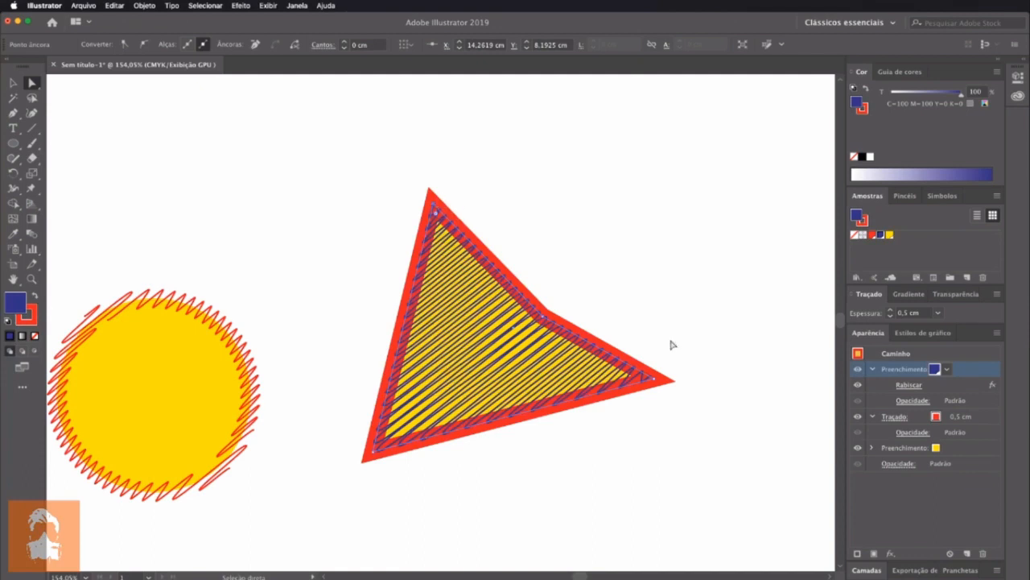
# Move the square's right corner up and its lower-left corner down to the right, and delete Rabiscar from the blue fill
pyautogui.moveTo(667, 379); pyautogui.dragTo(717, 296)
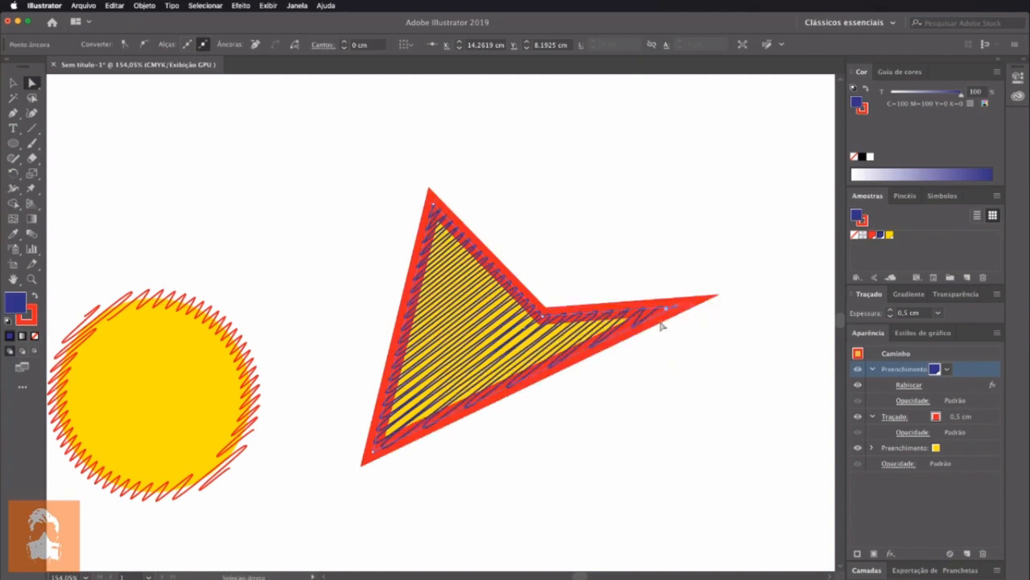
pyautogui.moveTo(364, 462); pyautogui.dragTo(437, 514)
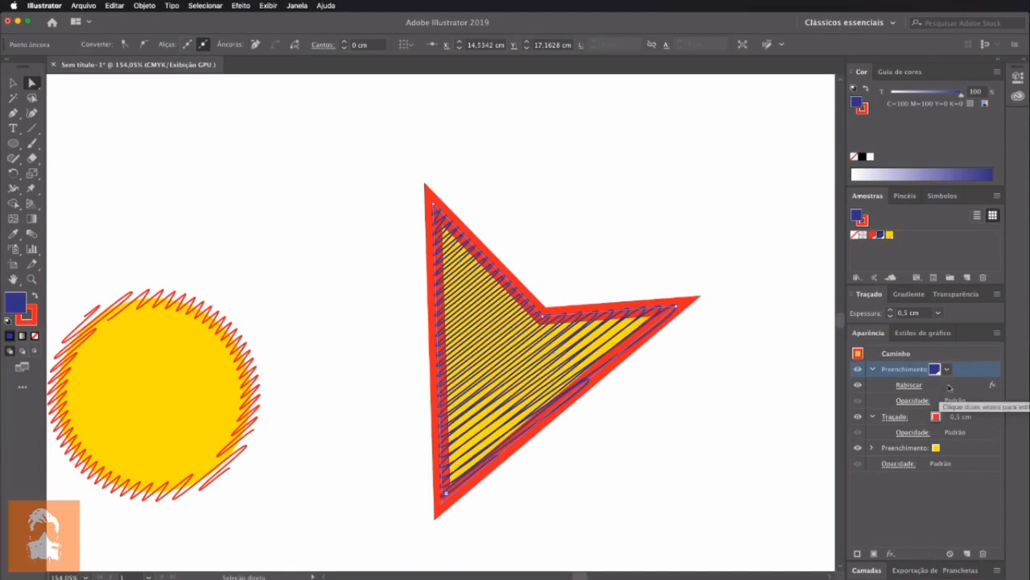
pyautogui.click(958, 387)
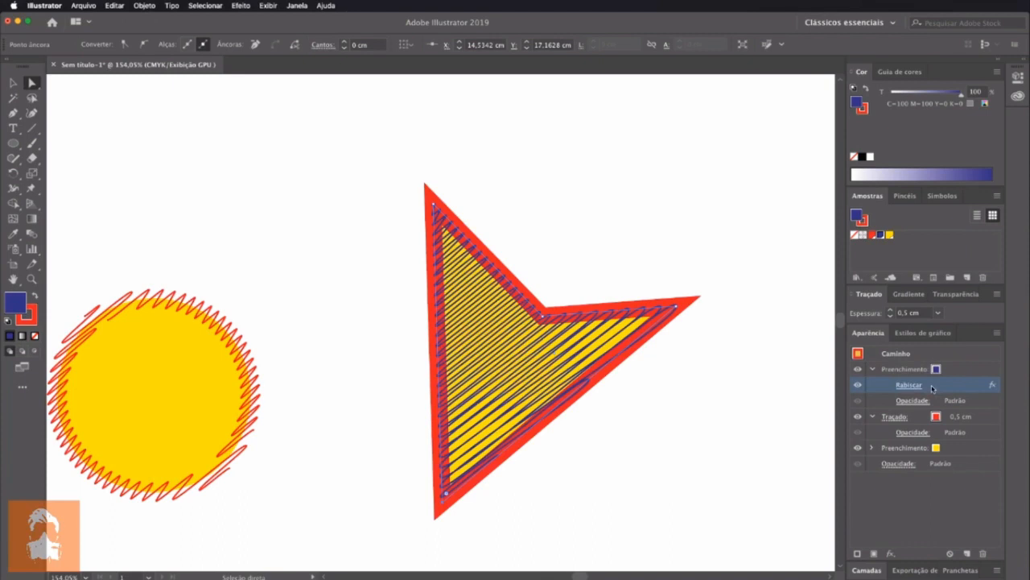
pyautogui.click(982, 553)
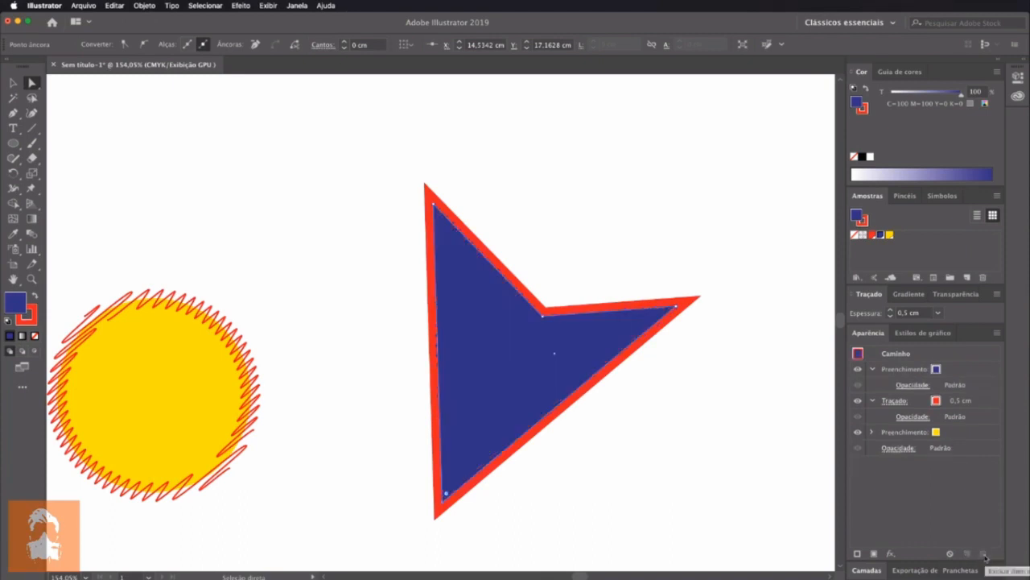
# Apply Desfoque Radial to only the shape's blue fill, with an intensity of 62 and the Zoom method
pyautogui.click(973, 372)
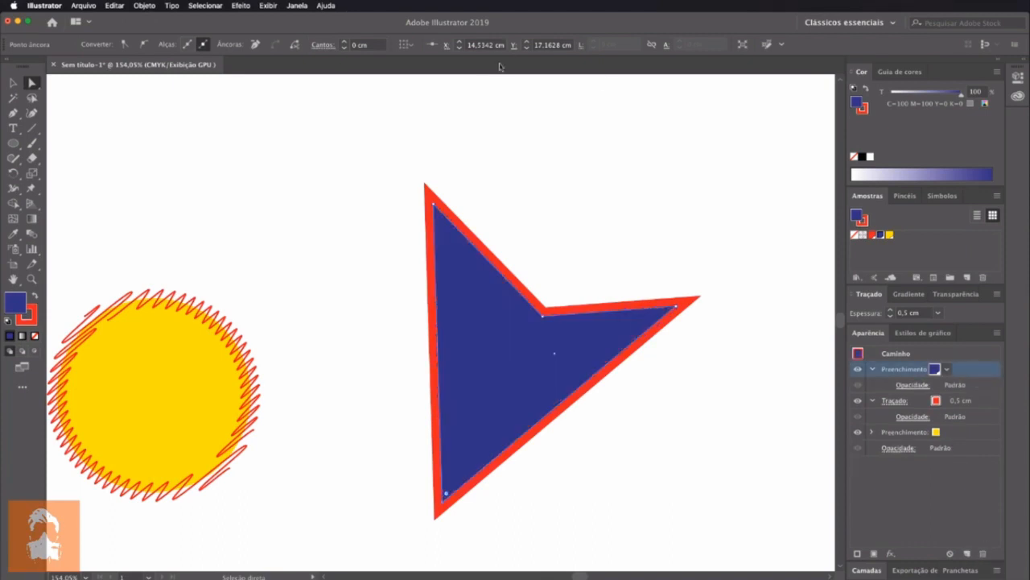
pyautogui.click(242, 6)
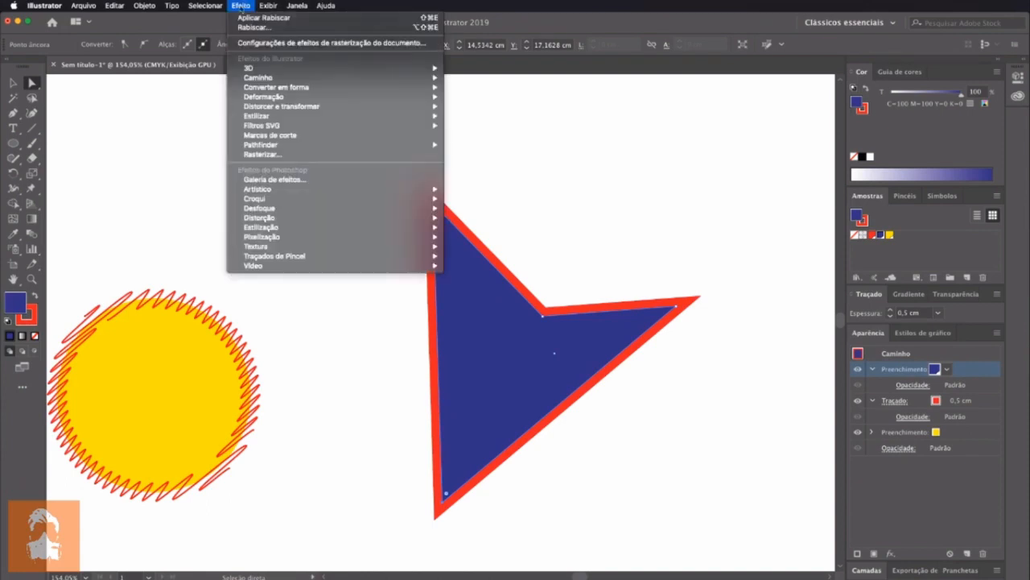
pyautogui.moveTo(336, 198)
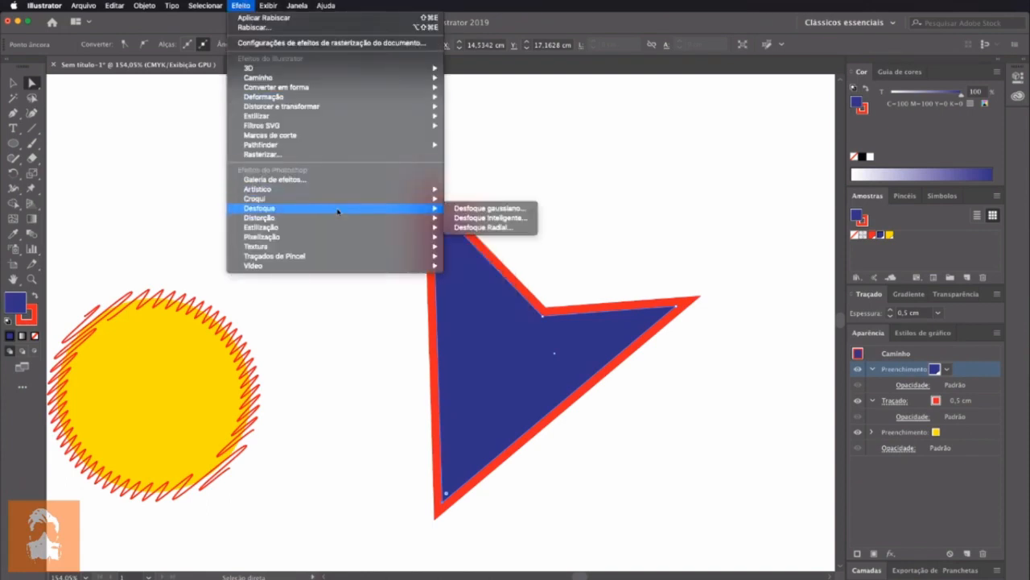
pyautogui.click(510, 228)
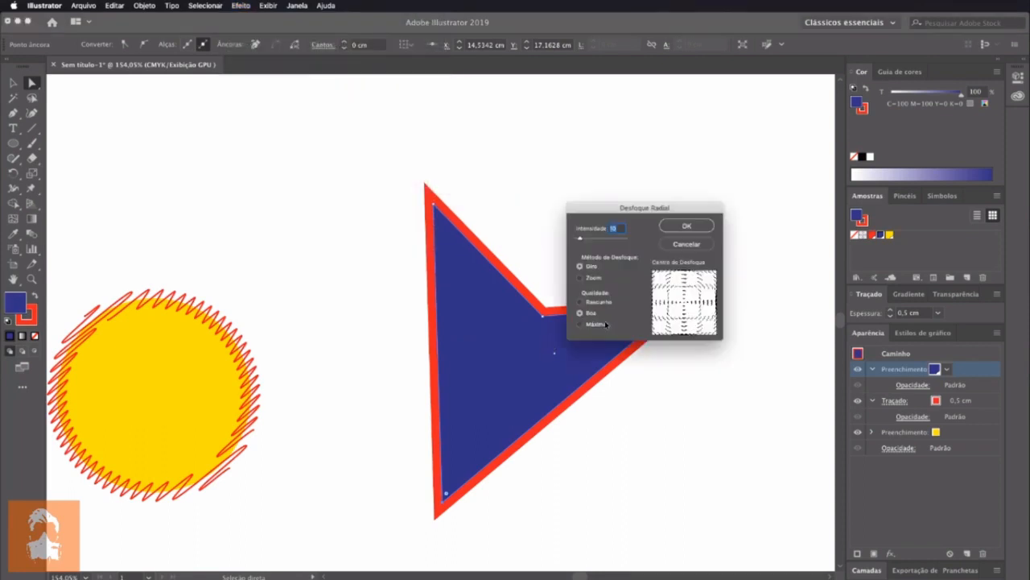
pyautogui.moveTo(582, 240); pyautogui.dragTo(606, 239)
pyautogui.click(592, 277)
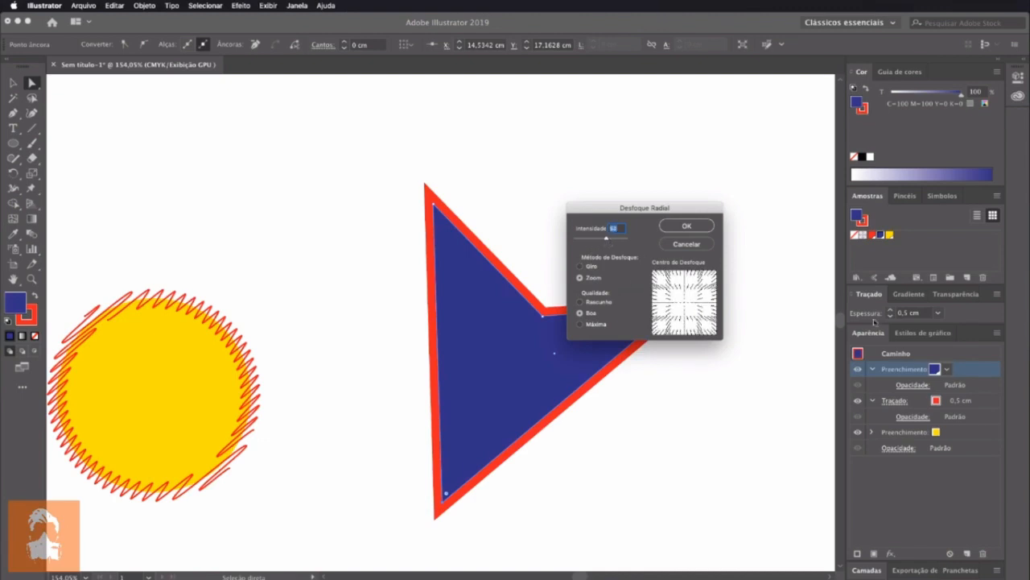
pyautogui.click(697, 228)
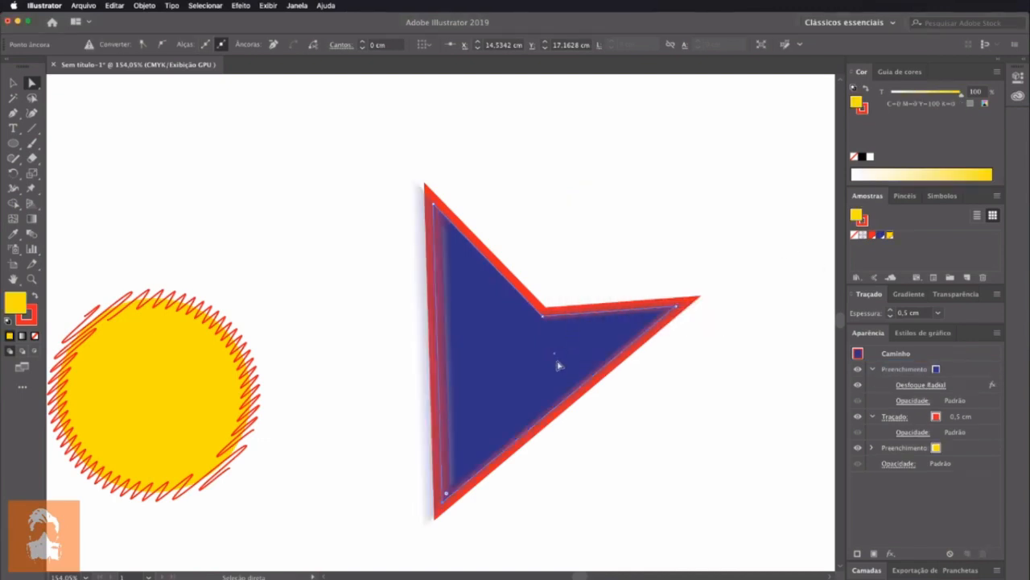
# Set the blue fill's Desfoque Radial intensity to 90, and toggle the yellow fill's visibility off and back on
pyautogui.click(921, 385)
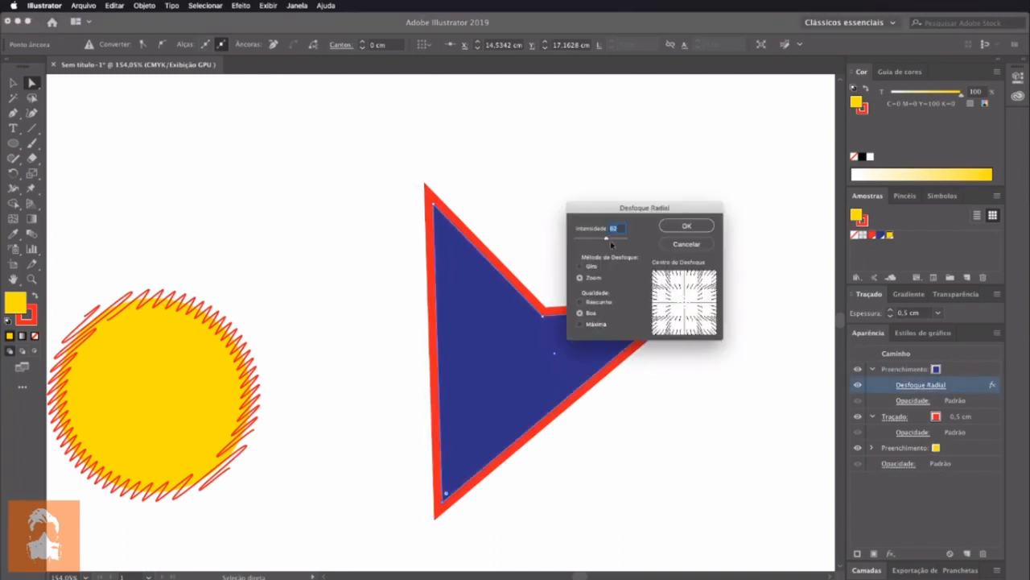
pyautogui.moveTo(605, 242); pyautogui.dragTo(620, 241)
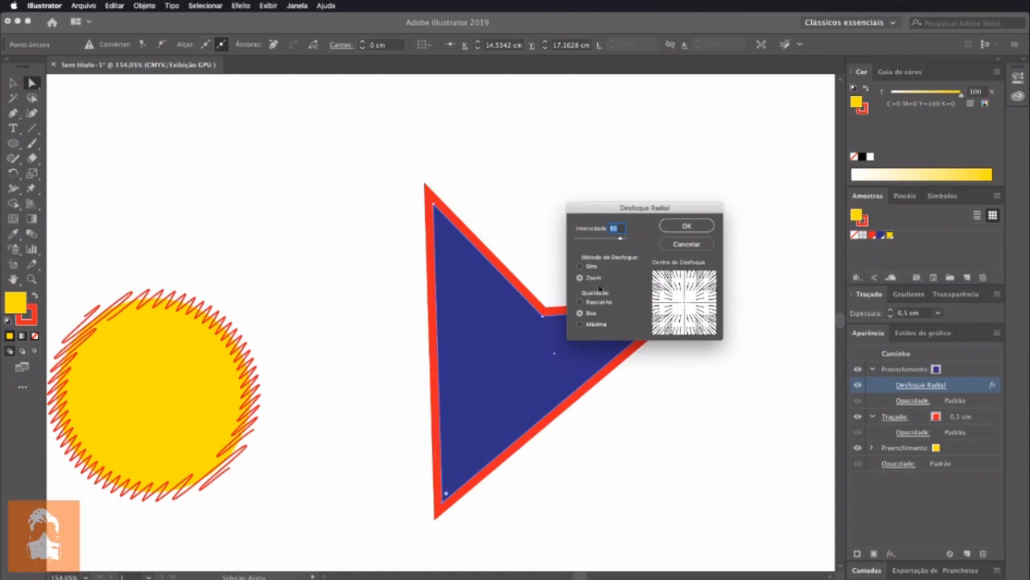
pyautogui.press('Return')
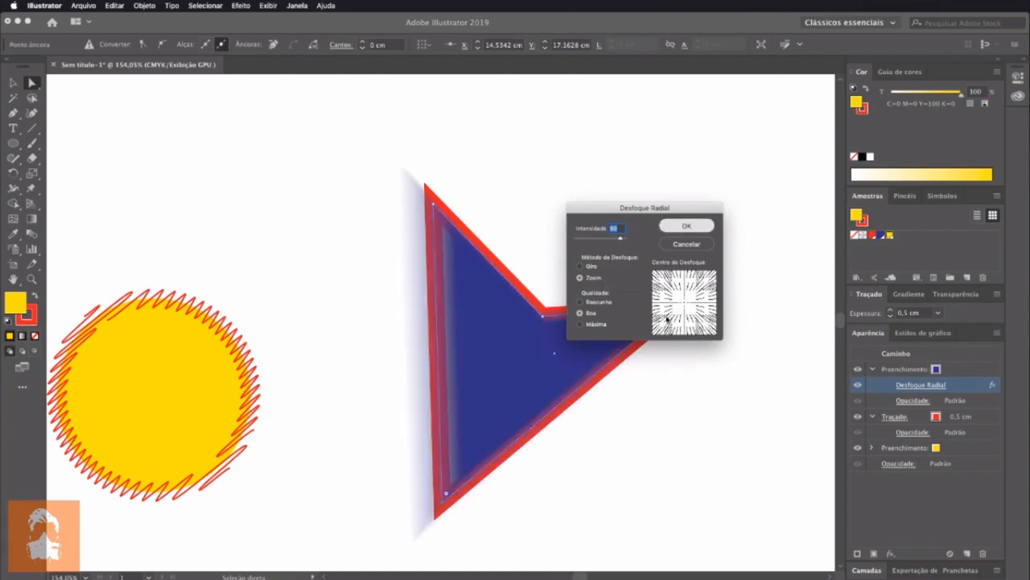
pyautogui.click(861, 452)
pyautogui.click(860, 450)
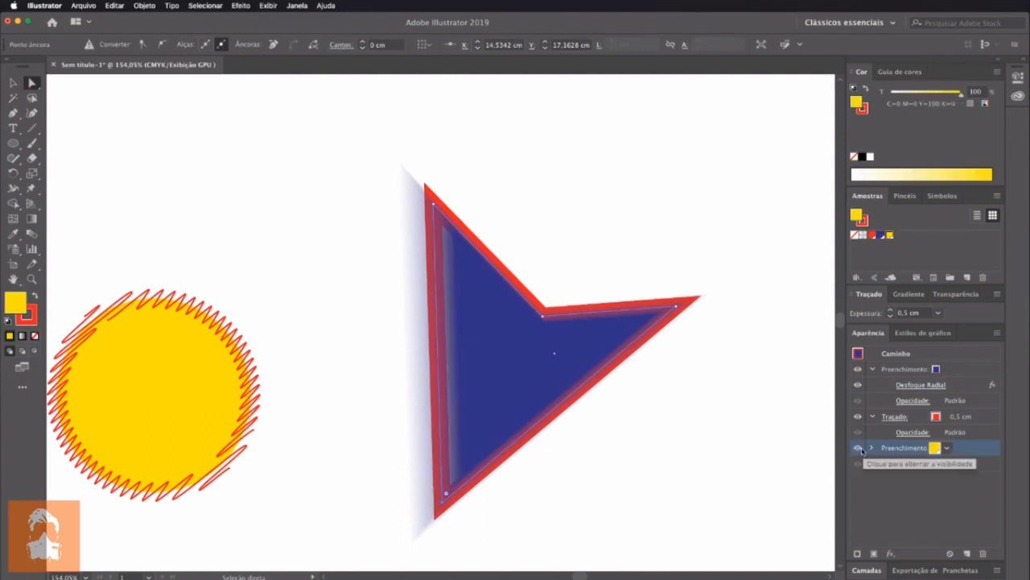
# Reduce the blue fill's opacity to 72%
pyautogui.click(966, 386)
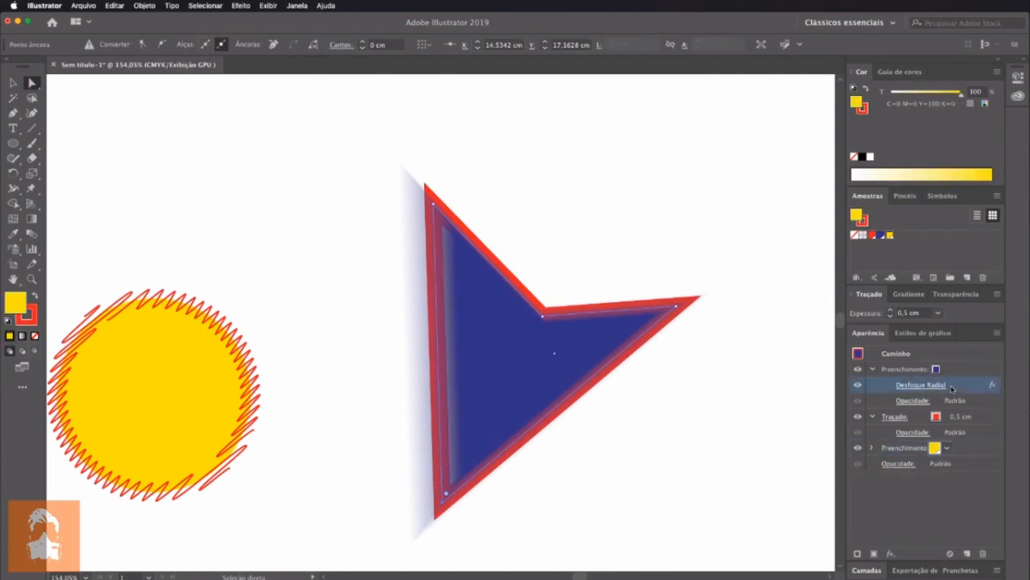
pyautogui.click(911, 400)
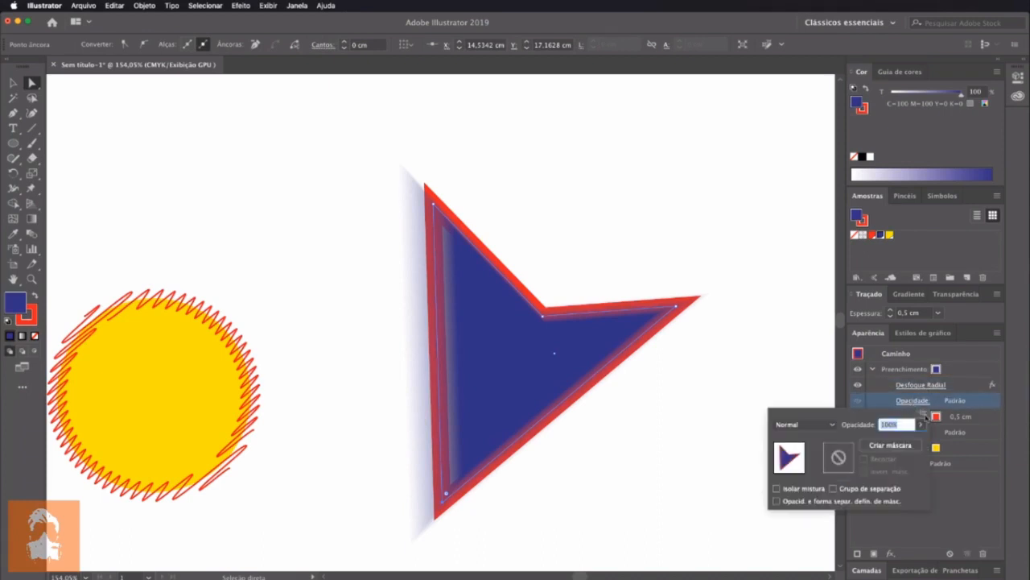
pyautogui.click(920, 424)
pyautogui.moveTo(920, 441); pyautogui.dragTo(905, 442)
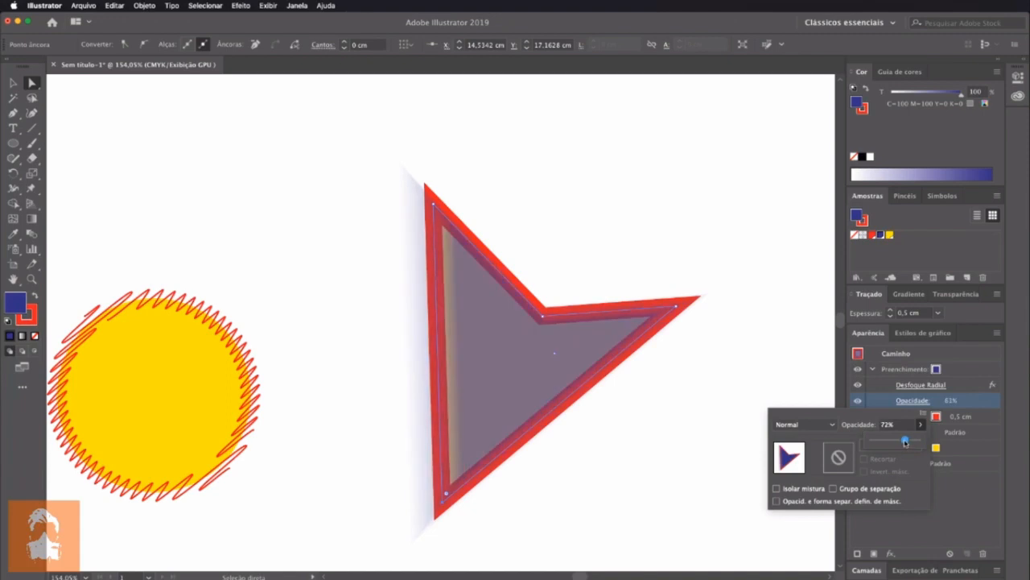
pyautogui.click(705, 514)
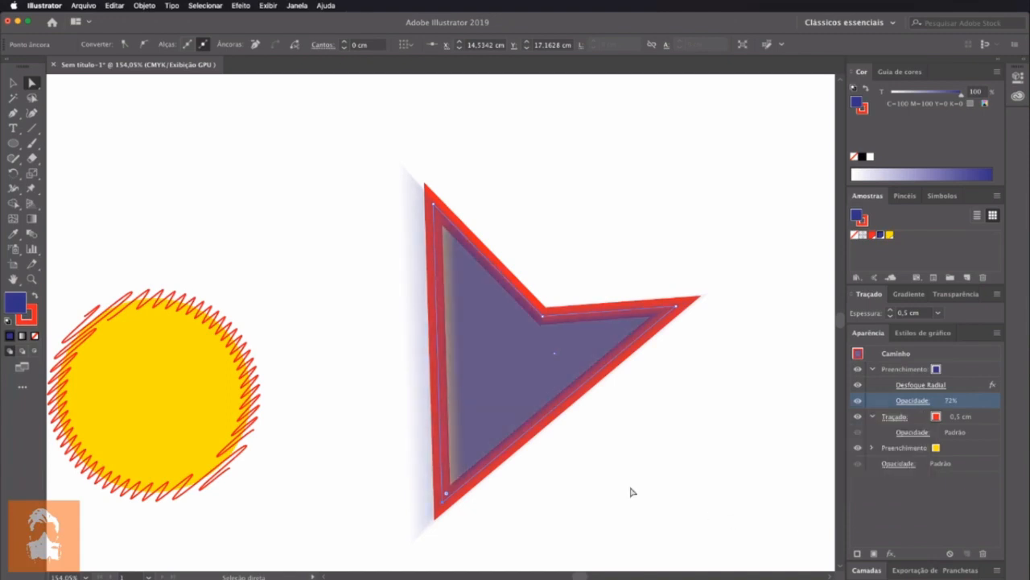
# Hide the shape's red stroke and deselect the shape
pyautogui.click(857, 417)
pyautogui.click(858, 417)
pyautogui.click(857, 417)
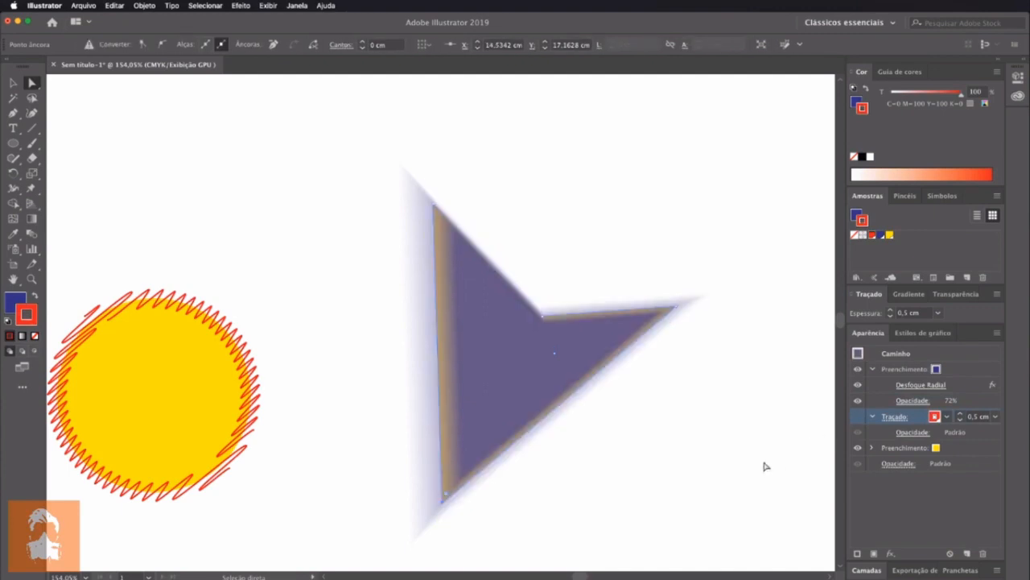
pyautogui.click(733, 460)
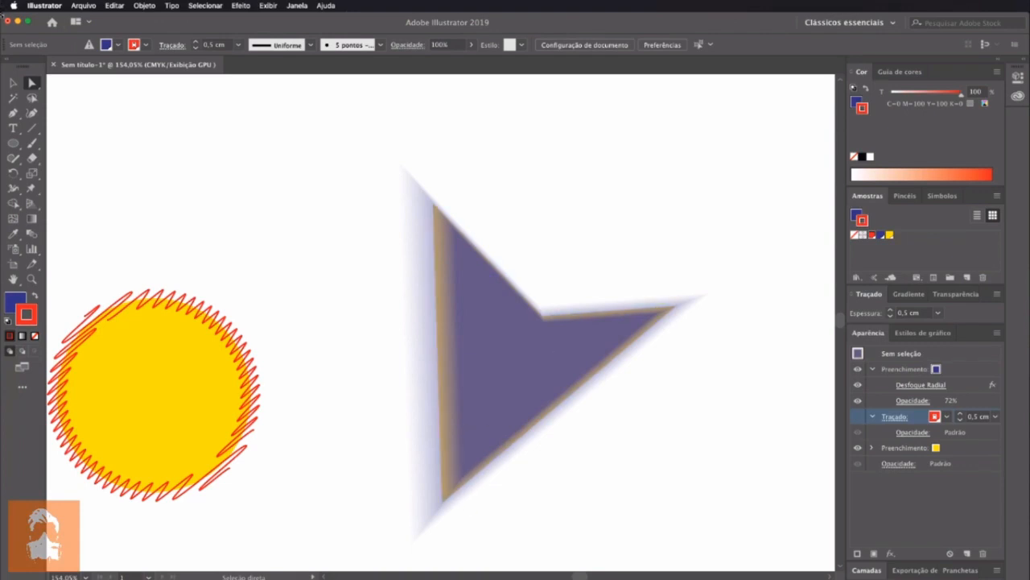
# Reshape the blurred path by moving its inner corner to the left and its top corner up and outward
pyautogui.moveTo(548, 317); pyautogui.dragTo(476, 338)
pyautogui.moveTo(434, 206); pyautogui.dragTo(338, 170)
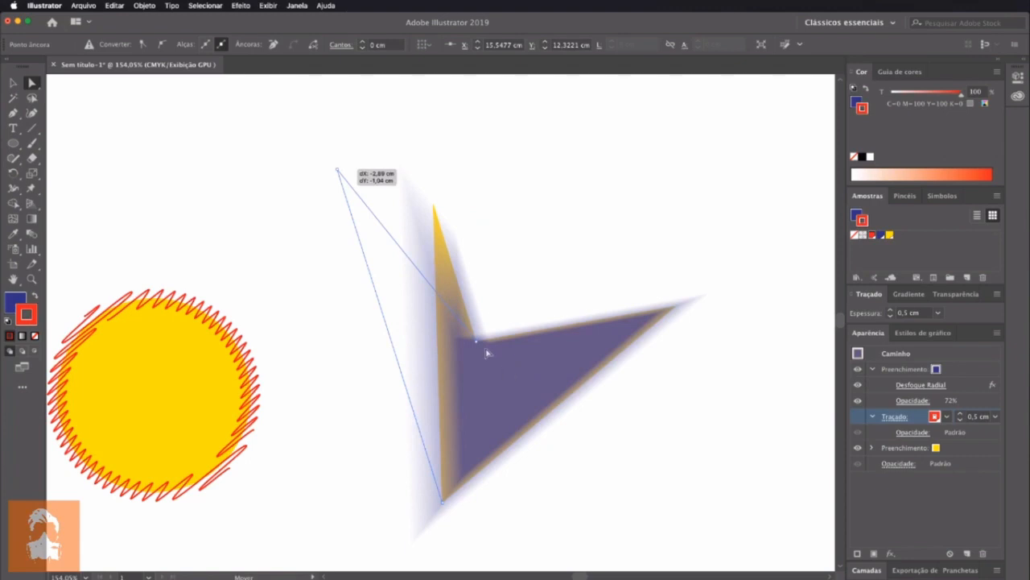
pyautogui.moveTo(474, 340); pyautogui.dragTo(472, 303)
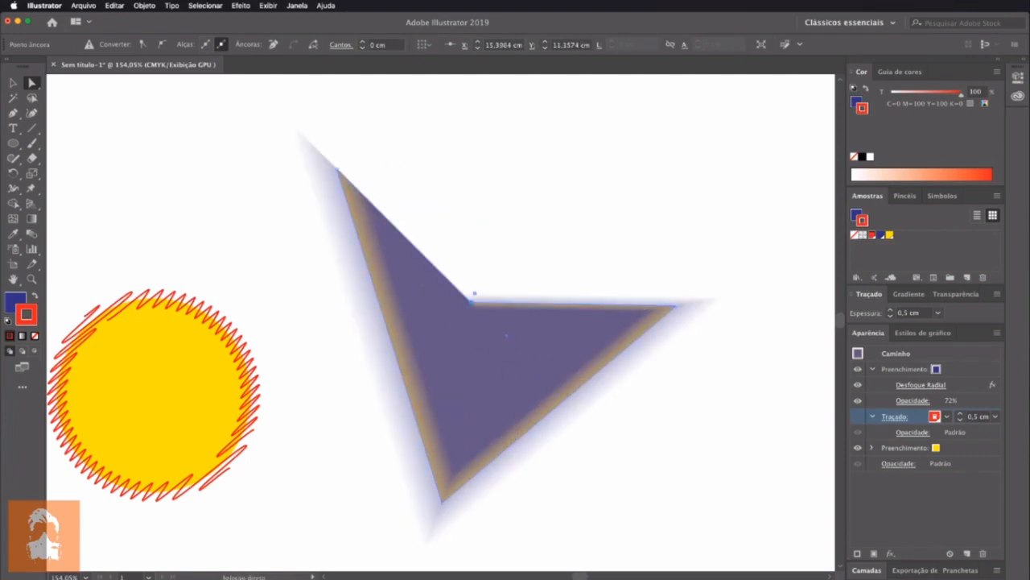
pyautogui.click(959, 373)
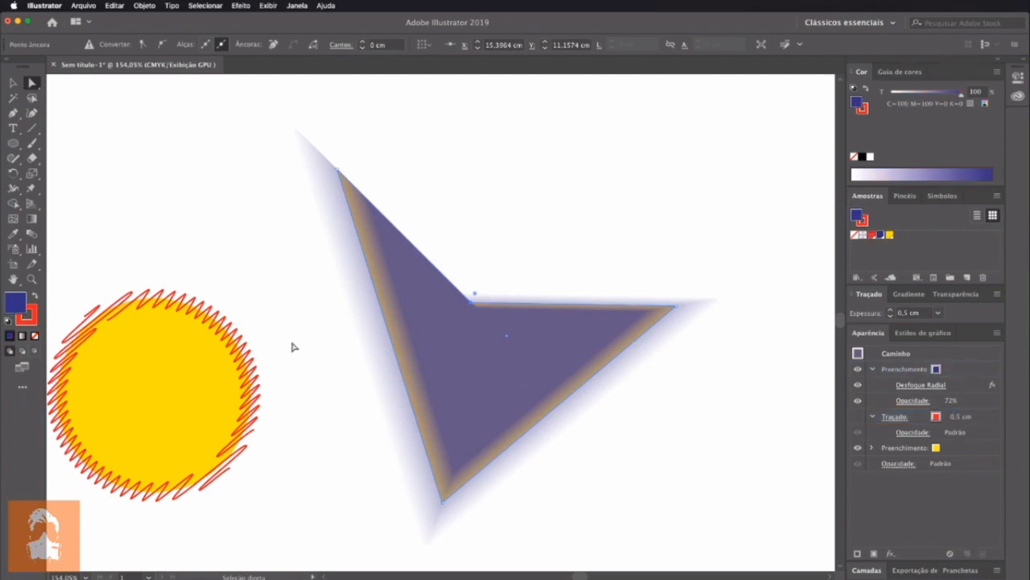
# Move the blurred shape up and to the left, and draw a circle about 5,46 cm in diameter in the empty area
pyautogui.click(13, 83)
pyautogui.moveTo(538, 378); pyautogui.dragTo(216, 269)
pyautogui.click(13, 143)
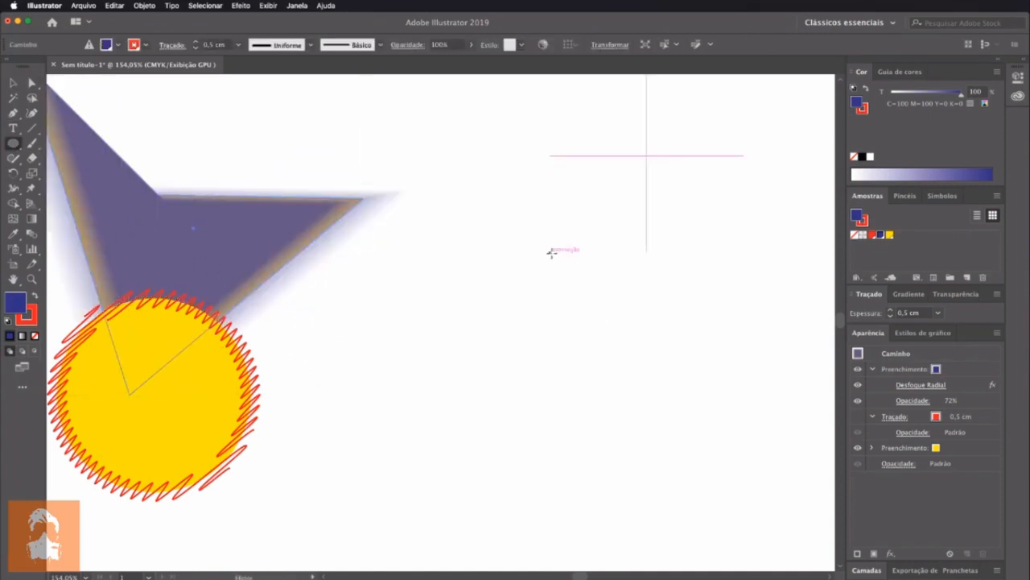
pyautogui.moveTo(535, 244); pyautogui.dragTo(718, 426)
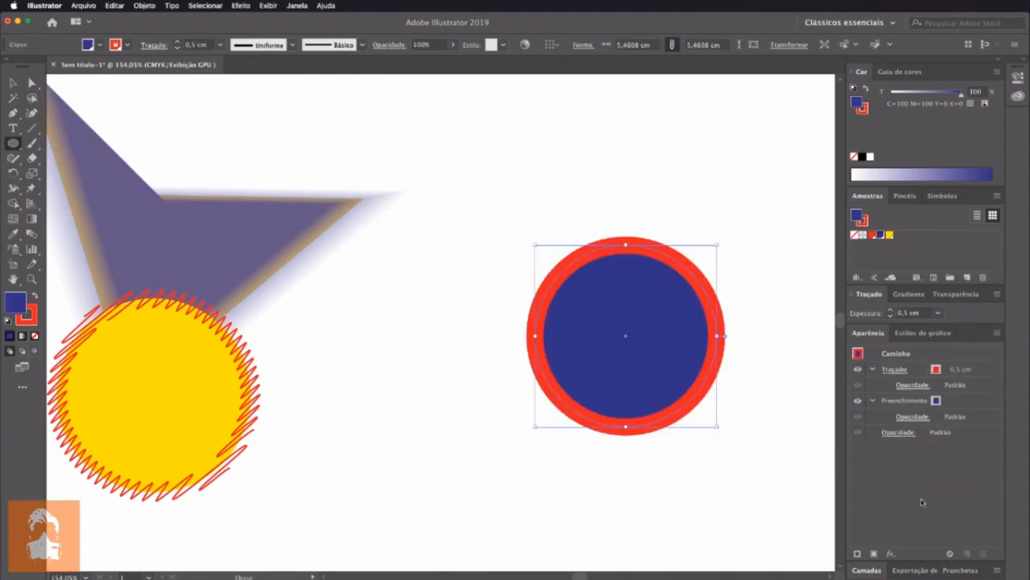
# Add a second stroke above the new circle's red one and colour it with the yellow swatch
pyautogui.click(858, 554)
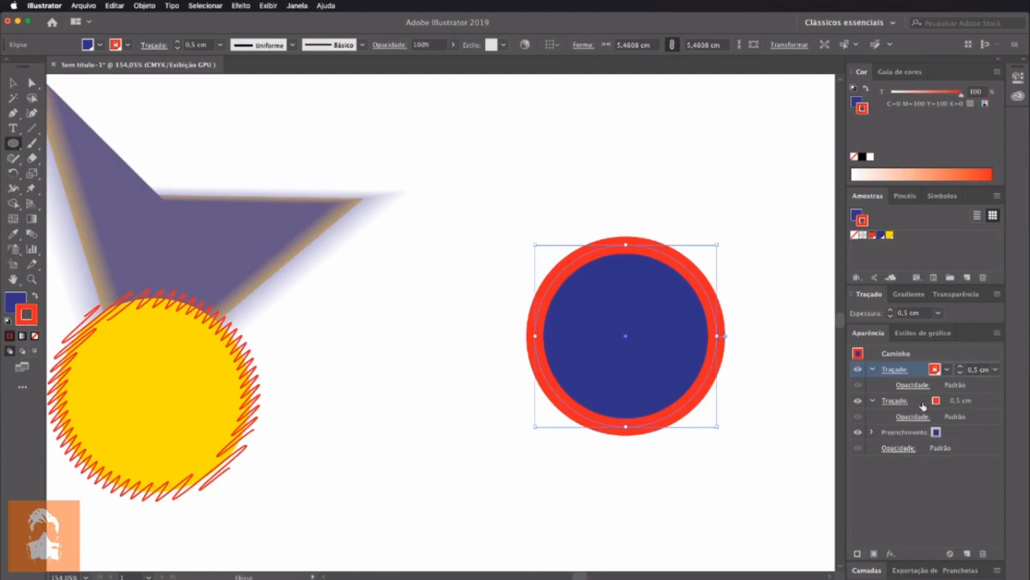
pyautogui.click(935, 369)
pyautogui.click(849, 391)
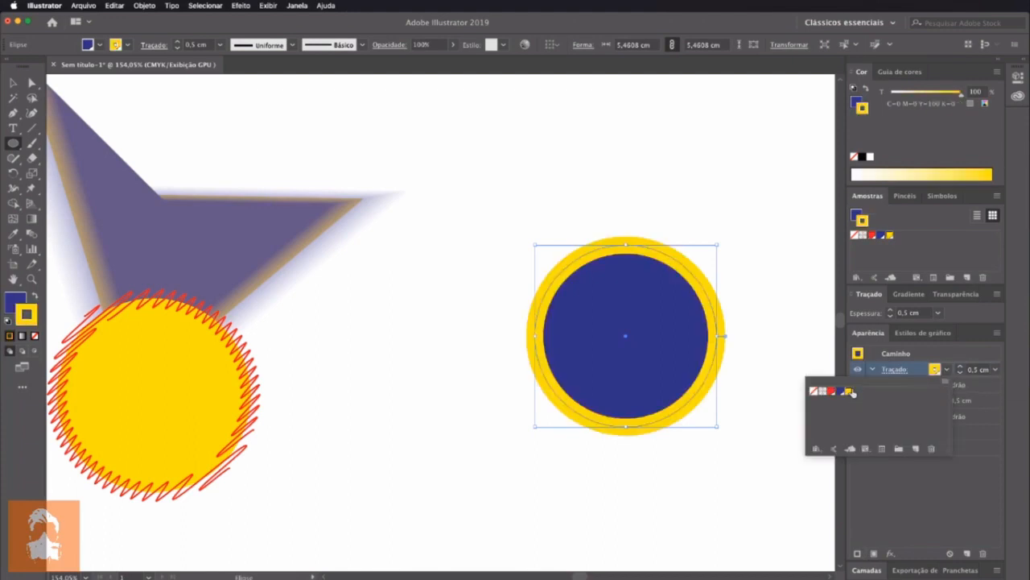
pyautogui.click(995, 512)
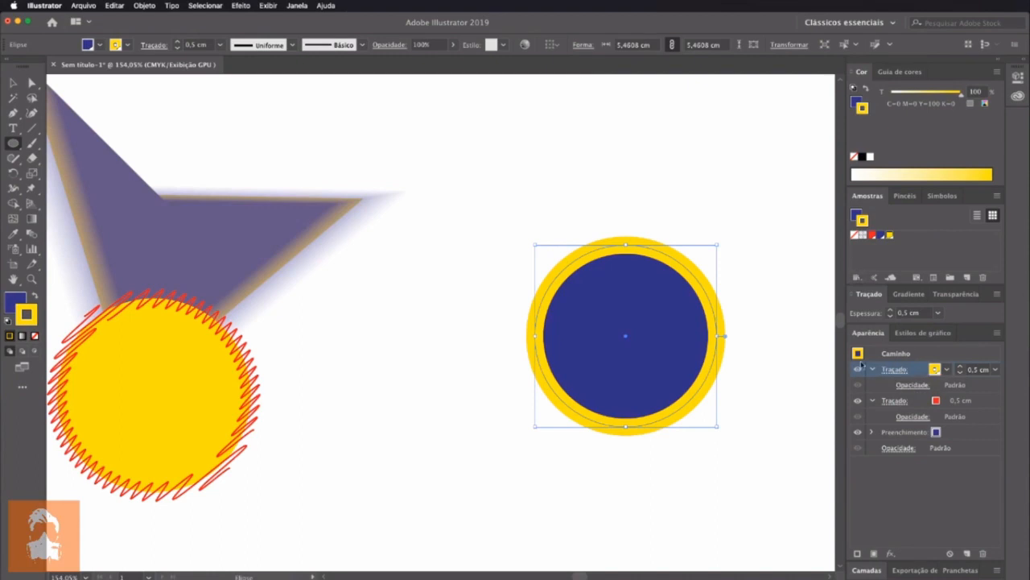
# Add the Deslocar caminho effect to the circle's yellow stroke, with the preview on and a 0,6 cm offset
pyautogui.click(243, 5)
pyautogui.moveTo(276, 86)
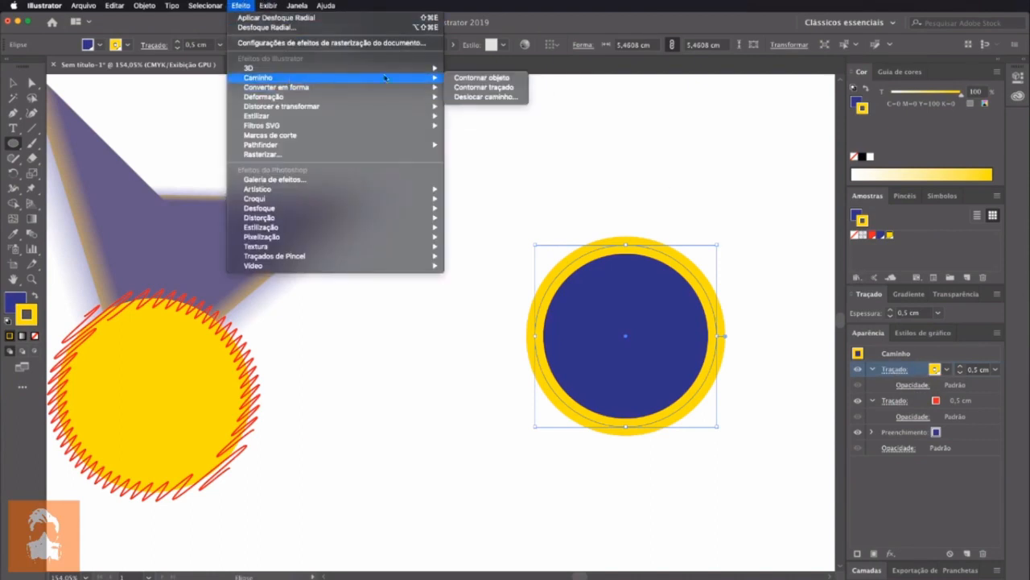
pyautogui.click(469, 96)
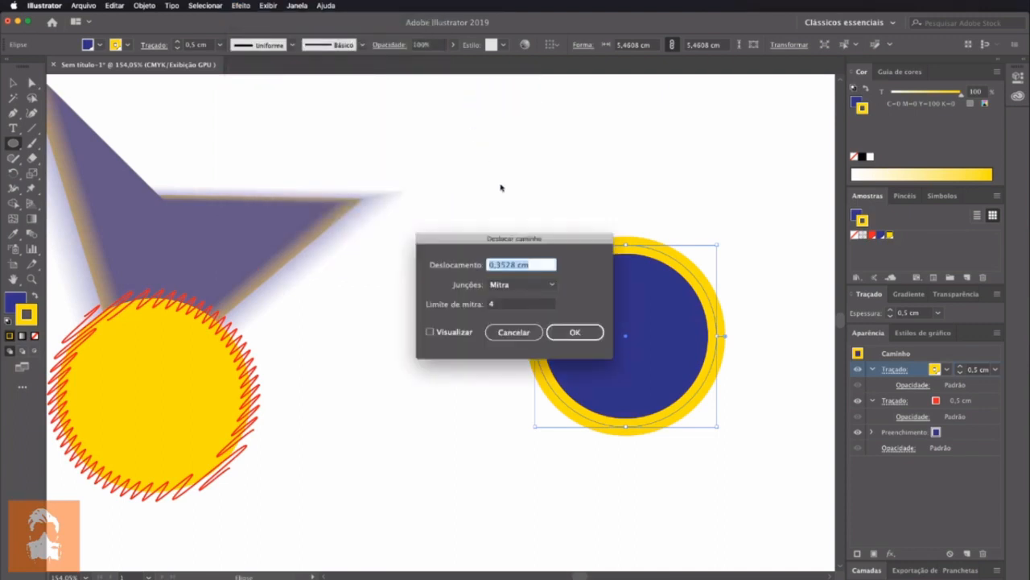
pyautogui.moveTo(507, 238); pyautogui.dragTo(409, 228)
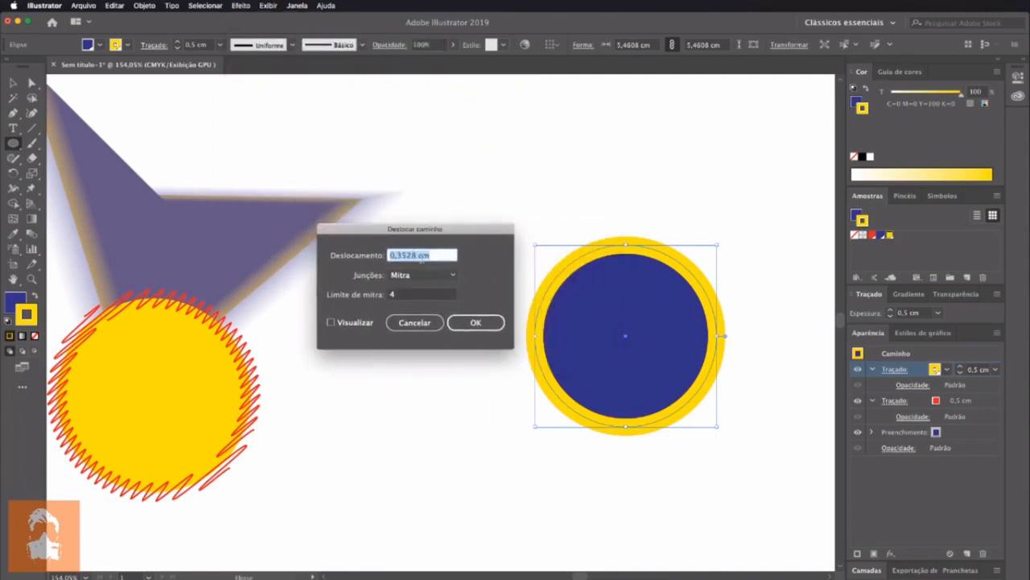
pyautogui.click(331, 322)
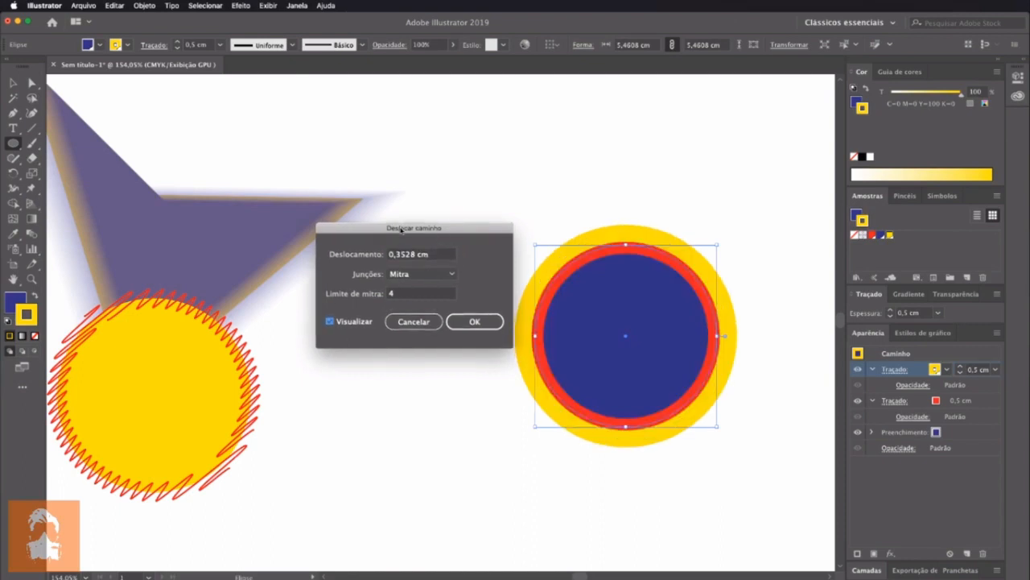
pyautogui.moveTo(417, 228); pyautogui.dragTo(370, 221)
pyautogui.click(360, 247)
pyautogui.press('Up')
pyautogui.press('Up')
pyautogui.press('Up')
pyautogui.press('Up')
pyautogui.press('Up')
pyautogui.press('Up')
pyautogui.press('Up')
pyautogui.press('Up')
pyautogui.press('Up')
pyautogui.press('Up')
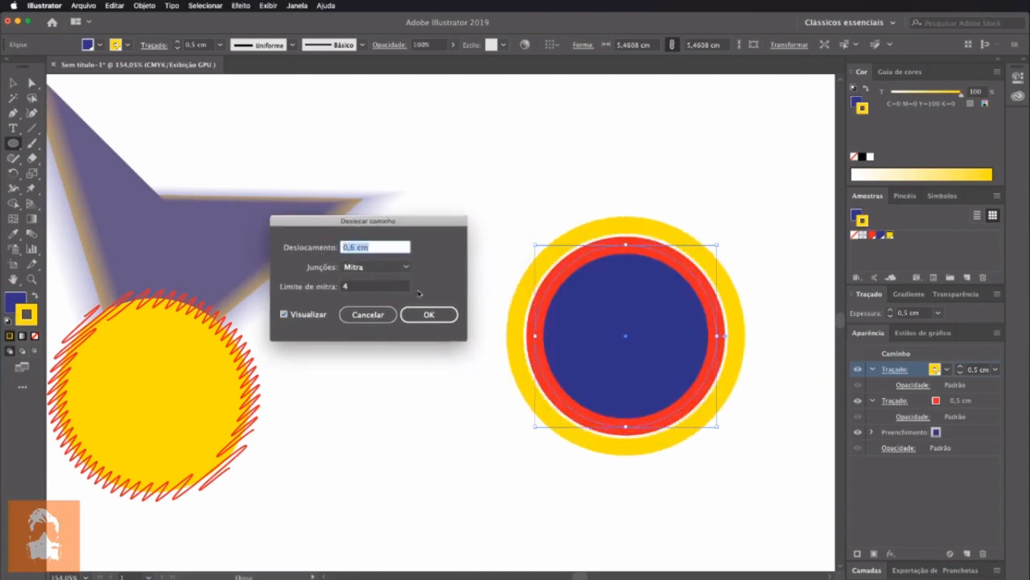
# Try inward and outward Deslocar caminho offsets for the yellow stroke, ranging from -1,5 cm to 0,9 cm
pyautogui.press('Down')
pyautogui.press('Down')
pyautogui.press('Down')
pyautogui.press('Down')
pyautogui.press('Down')
pyautogui.press('Down')
pyautogui.press('Down')
pyautogui.press('Down')
pyautogui.press('Down')
pyautogui.press('Down')
pyautogui.press('Down')
pyautogui.press('Down')
pyautogui.press('Down')
pyautogui.press('Down')
pyautogui.press('Down')
pyautogui.press('Down')
pyautogui.press('Down')
pyautogui.press('Down')
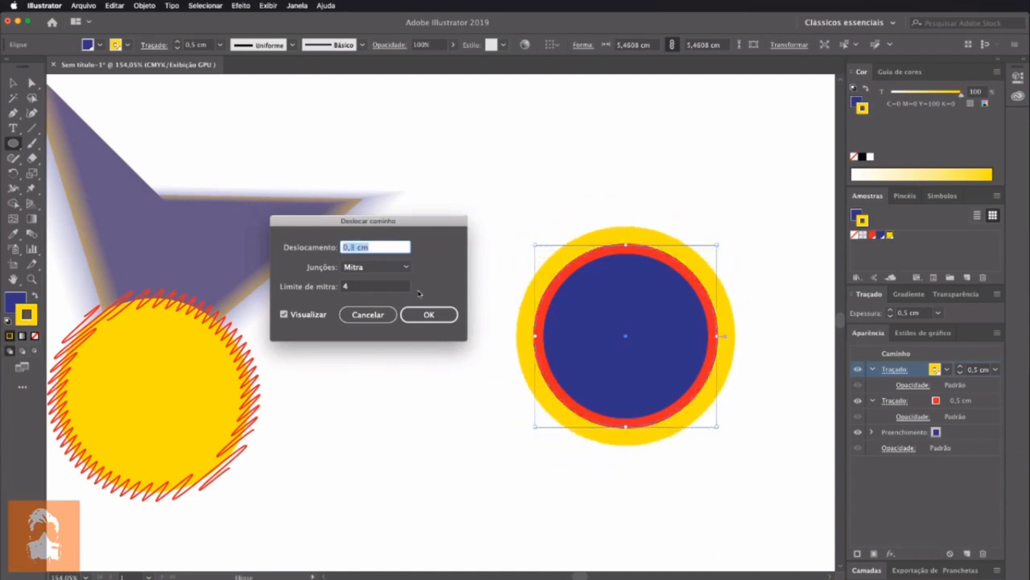
pyautogui.press('Down')
pyautogui.press('Down')
pyautogui.press('Down')
pyautogui.press('Down')
pyautogui.press('Down')
pyautogui.press('Down')
pyautogui.press('Down')
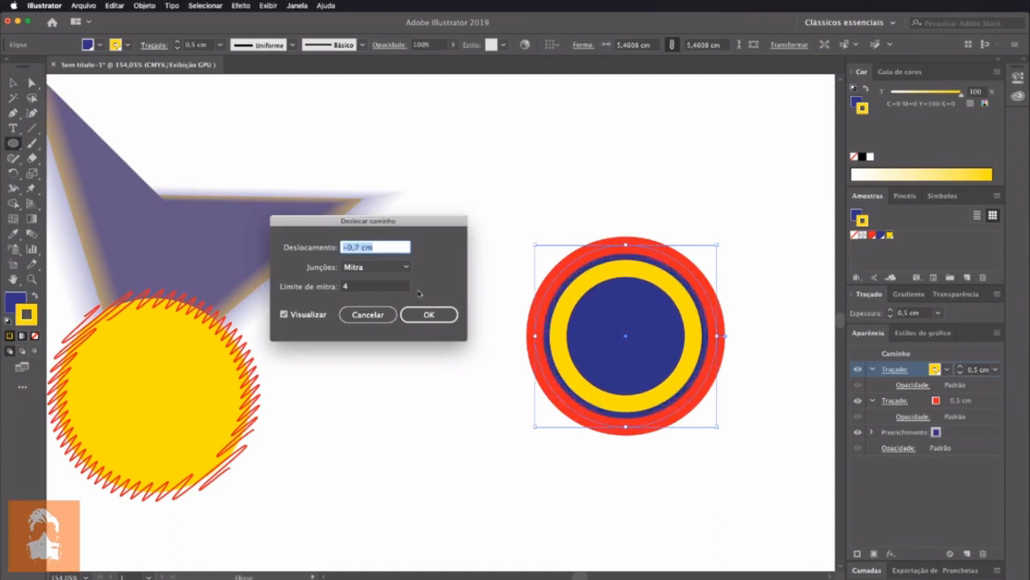
pyautogui.press('Up')
pyautogui.press('Up')
pyautogui.press('Up')
pyautogui.press('Up')
pyautogui.press('Up')
pyautogui.press('Up')
pyautogui.press('Up')
pyautogui.press('Up')
pyautogui.press('Up')
pyautogui.press('Up')
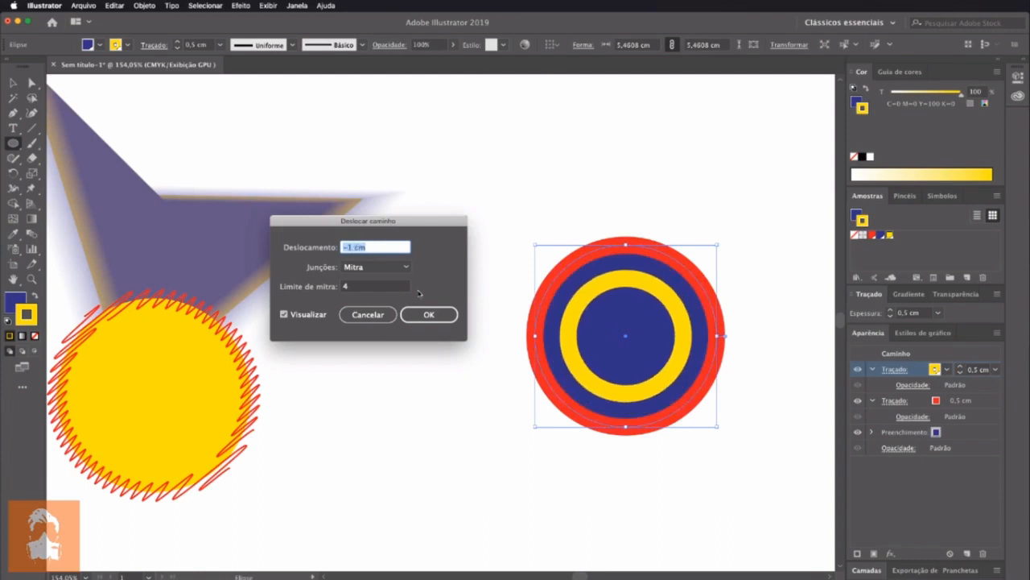
pyautogui.press('Up')
pyautogui.press('Up')
pyautogui.press('Down')
pyautogui.press('Down')
pyautogui.press('Down')
pyautogui.press('Down')
pyautogui.press('Down')
pyautogui.press('Down')
pyautogui.press('Down')
pyautogui.press('Down')
pyautogui.press('Down')
pyautogui.press('Down')
pyautogui.press('Down')
pyautogui.press('Down')
pyautogui.press('Down')
pyautogui.press('Down')
pyautogui.press('Down')
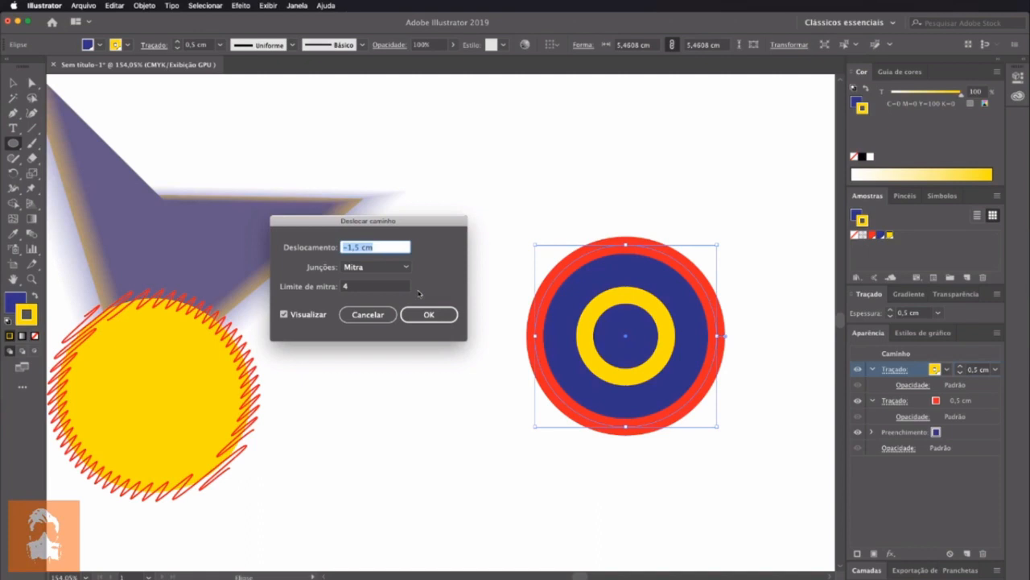
pyautogui.press('Up')
pyautogui.press('Up')
pyautogui.press('Up')
pyautogui.press('Up')
pyautogui.press('Up')
pyautogui.press('Up')
pyautogui.press('Up')
pyautogui.press('Up')
pyautogui.press('Up')
pyautogui.press('Up')
pyautogui.press('Up')
pyautogui.press('Up')
pyautogui.press('Up')
pyautogui.press('Up')
pyautogui.press('Up')
pyautogui.press('Up')
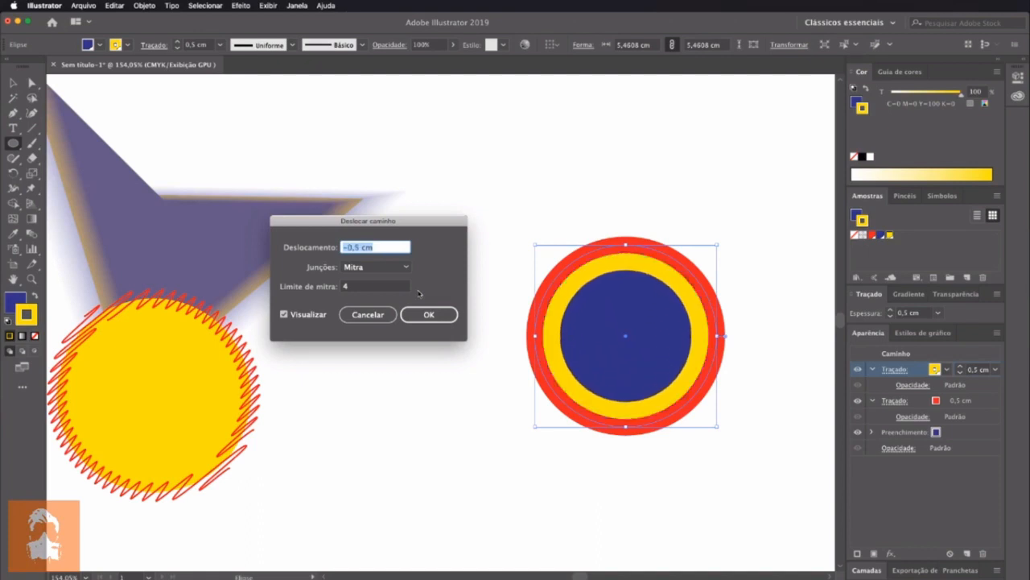
pyautogui.press('Up')
pyautogui.press('Up')
pyautogui.press('Up')
pyautogui.press('Up')
pyautogui.press('Up')
pyautogui.press('Up')
pyautogui.press('Up')
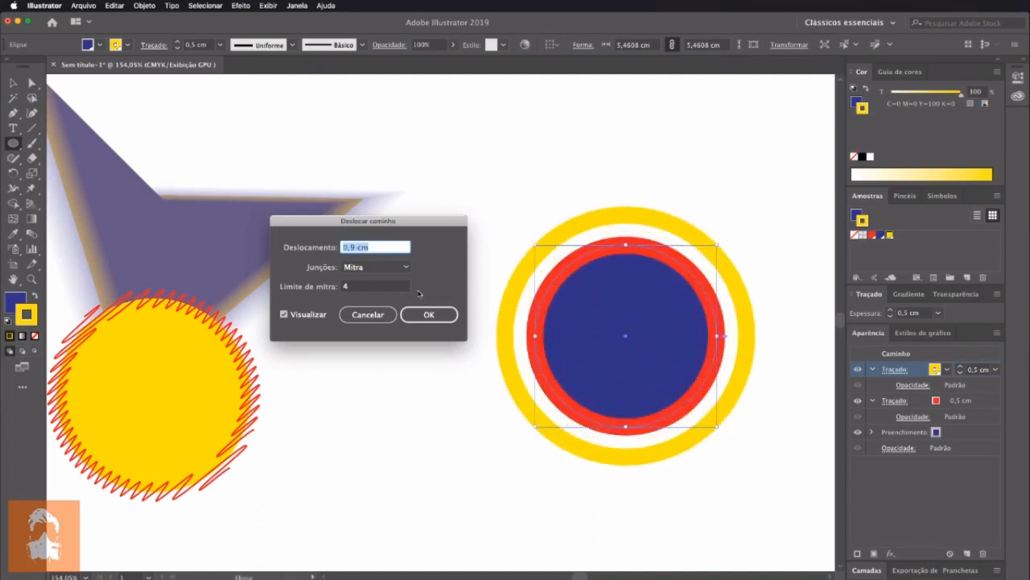
# Set the yellow stroke's Deslocar caminho offset to -1,2 cm and apply the effect
pyautogui.press('Down')
pyautogui.press('Down')
pyautogui.press('Down')
pyautogui.press('Down')
pyautogui.press('Down')
pyautogui.press('Down')
pyautogui.press('Down')
pyautogui.press('Down')
pyautogui.press('Down')
pyautogui.press('Down')
pyautogui.press('Down')
pyautogui.press('Down')
pyautogui.press('Down')
pyautogui.press('Down')
pyautogui.press('Down')
pyautogui.press('Down')
pyautogui.press('Down')
pyautogui.press('Down')
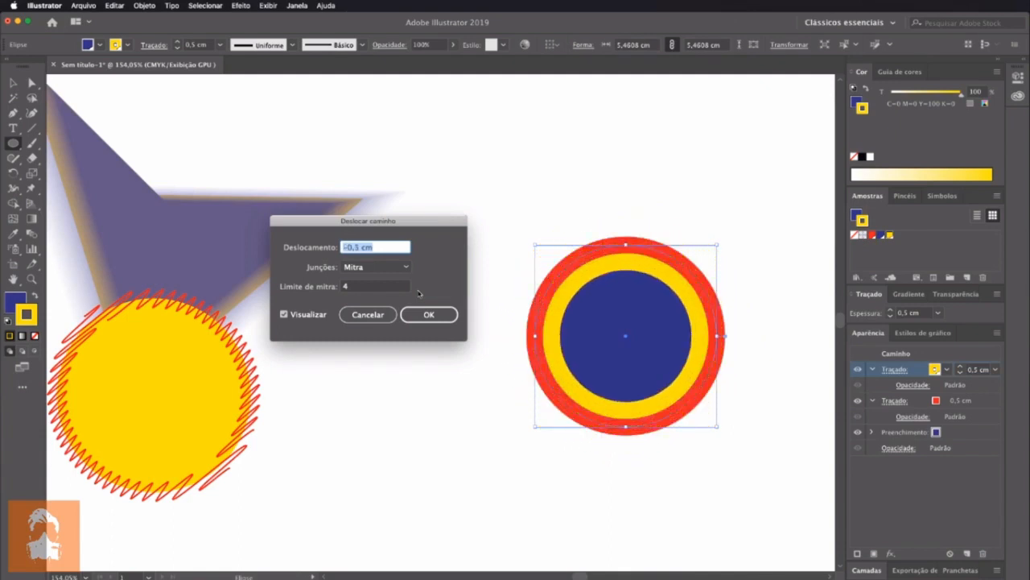
pyautogui.press('Down')
pyautogui.press('Down')
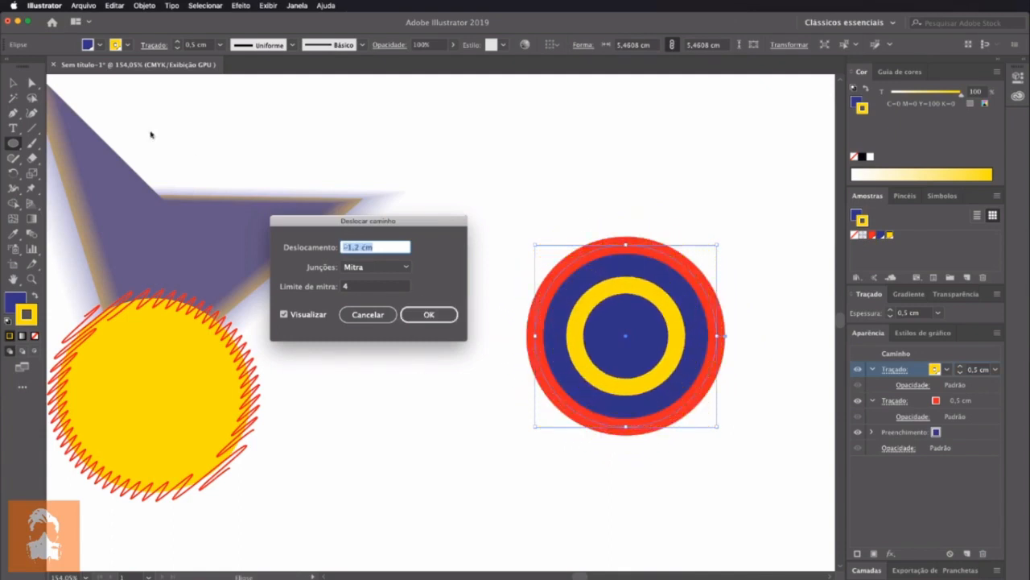
pyautogui.click(439, 317)
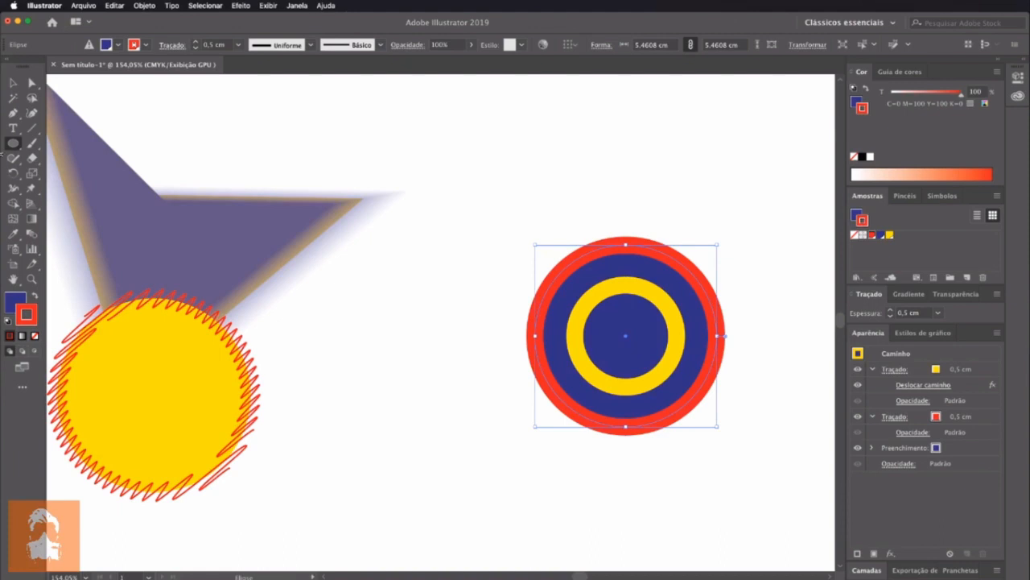
# Move the circle up, and reshape it into a wide crescent by lowering its top anchor and pulling its side anchors up and outward
pyautogui.click(13, 82)
pyautogui.moveTo(680, 362); pyautogui.dragTo(690, 295)
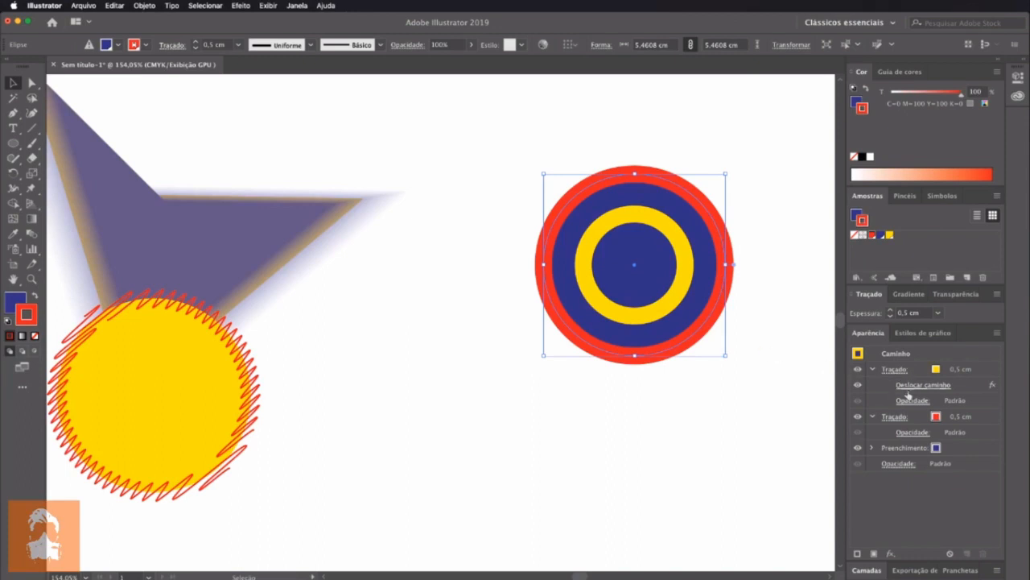
pyautogui.click(32, 83)
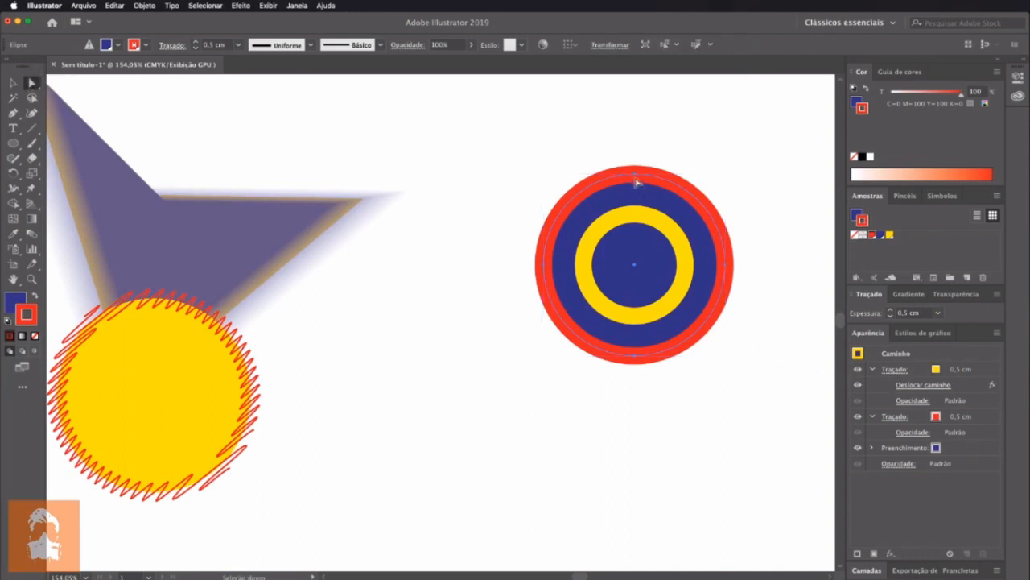
pyautogui.moveTo(635, 173); pyautogui.dragTo(636, 286)
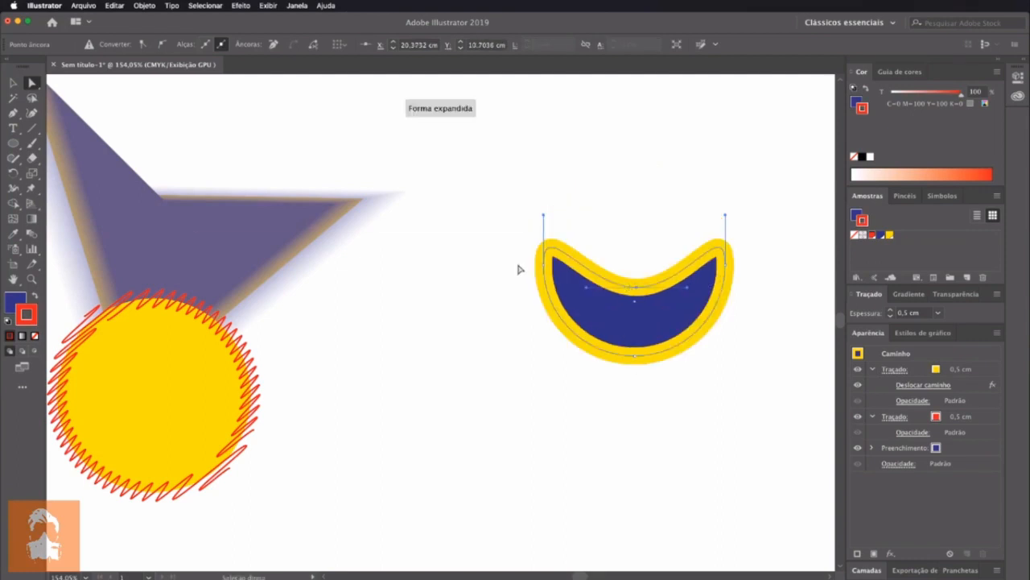
pyautogui.moveTo(545, 269); pyautogui.dragTo(460, 210)
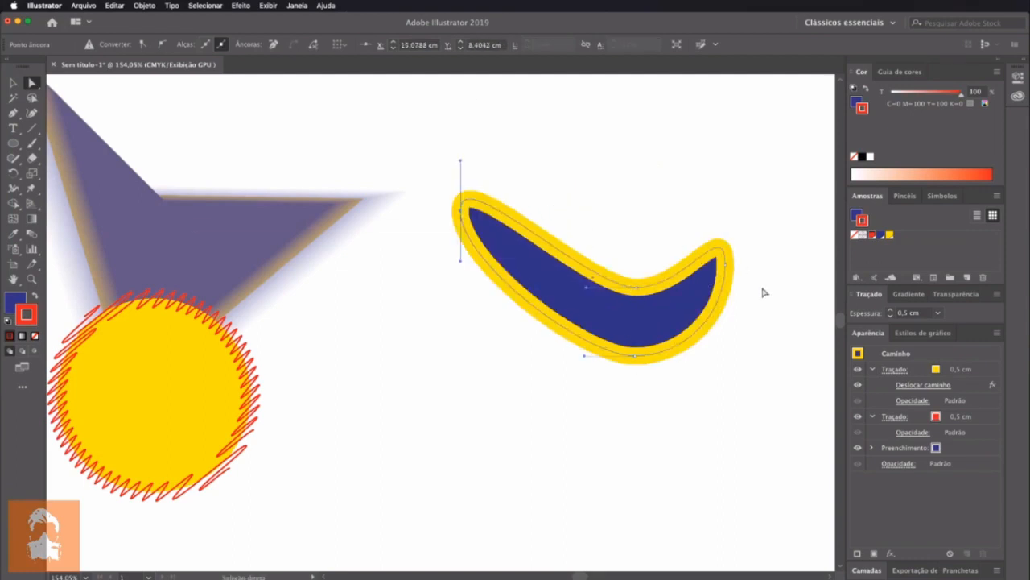
pyautogui.moveTo(726, 266); pyautogui.dragTo(793, 234)
pyautogui.moveTo(636, 291)
pyautogui.mouseDown()
pyautogui.moveTo(642, 241)
pyautogui.moveTo(643, 260)
pyautogui.mouseUp()
# Rotate the crescent slightly counterclockwise, move it up and to the left, and deselect it
pyautogui.click(14, 81)
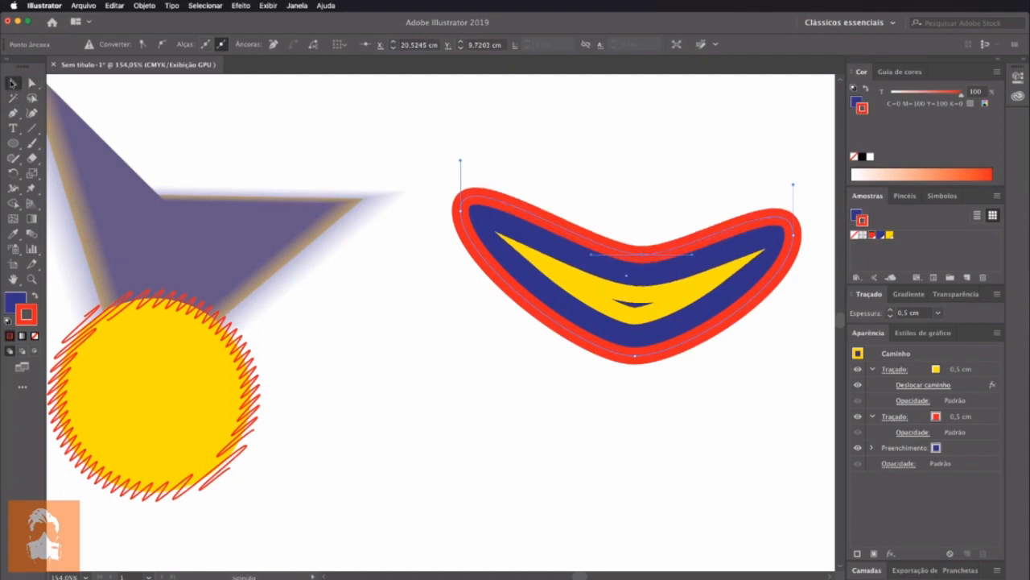
pyautogui.click(534, 460)
pyautogui.click(716, 310)
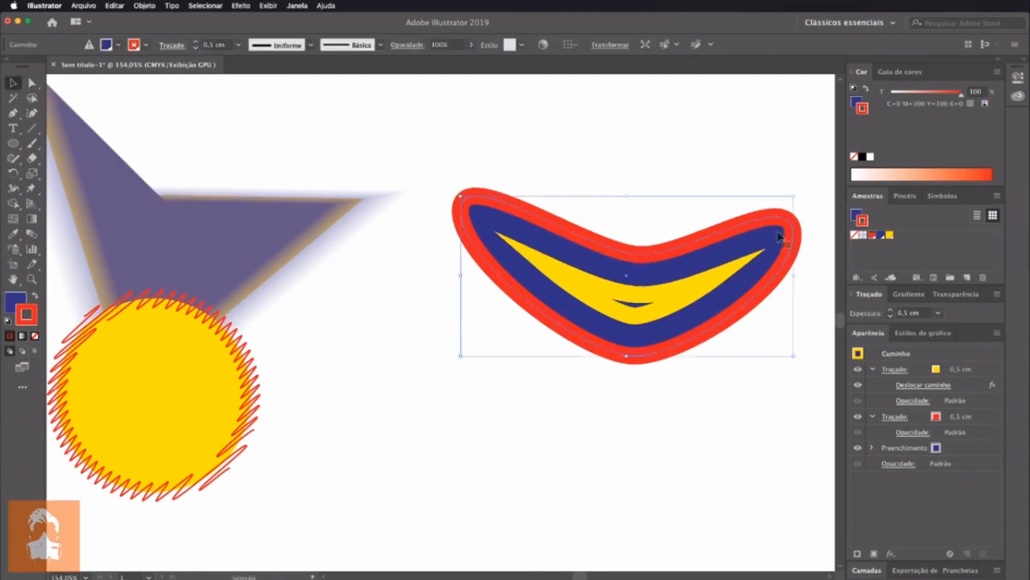
pyautogui.moveTo(796, 192); pyautogui.dragTo(793, 163)
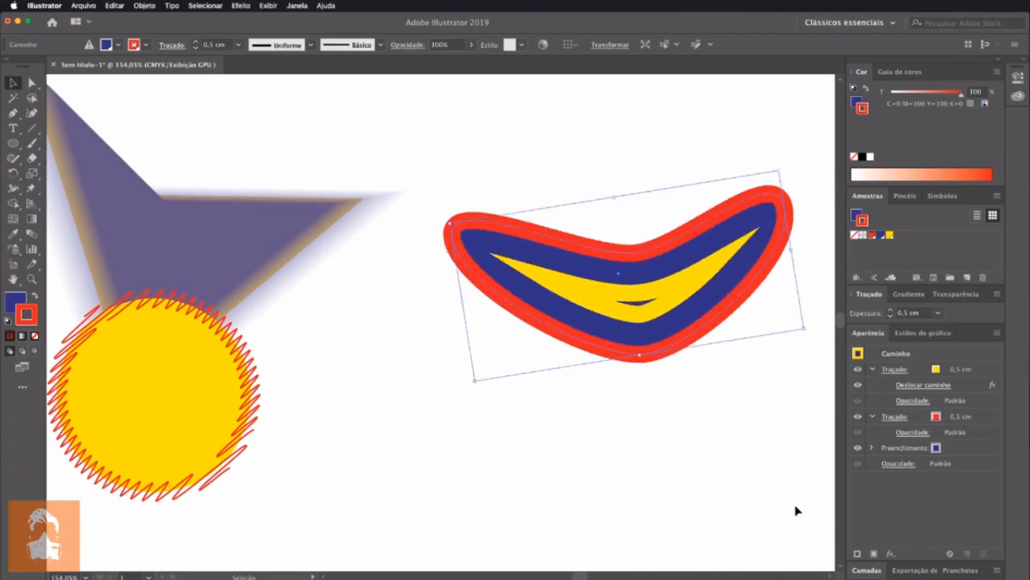
pyautogui.moveTo(695, 314); pyautogui.dragTo(601, 202)
pyautogui.click(669, 382)
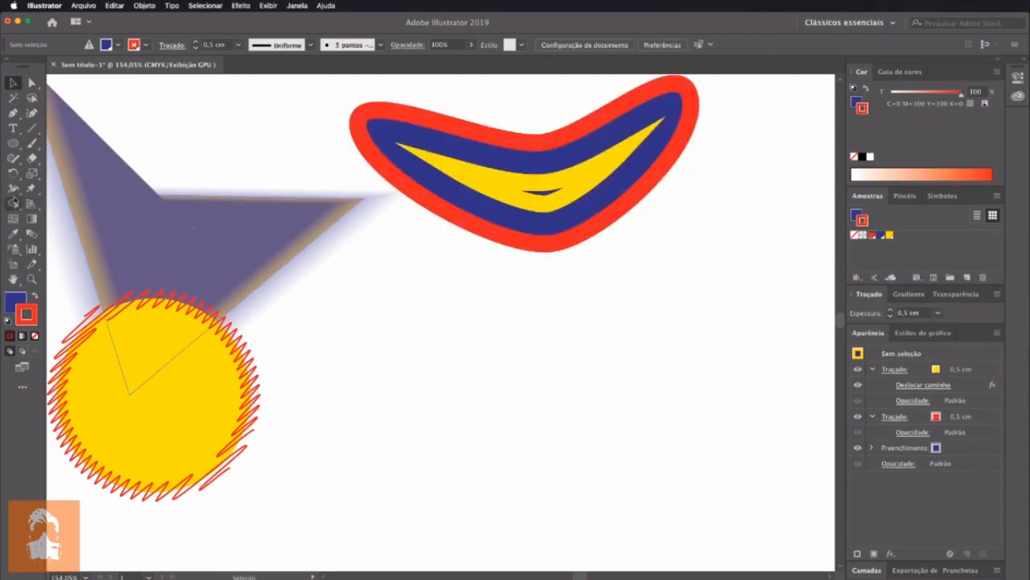
# Add the point text "O Impressor" in the empty area below the crescent and scale it up to about 41 pt
pyautogui.click(13, 128)
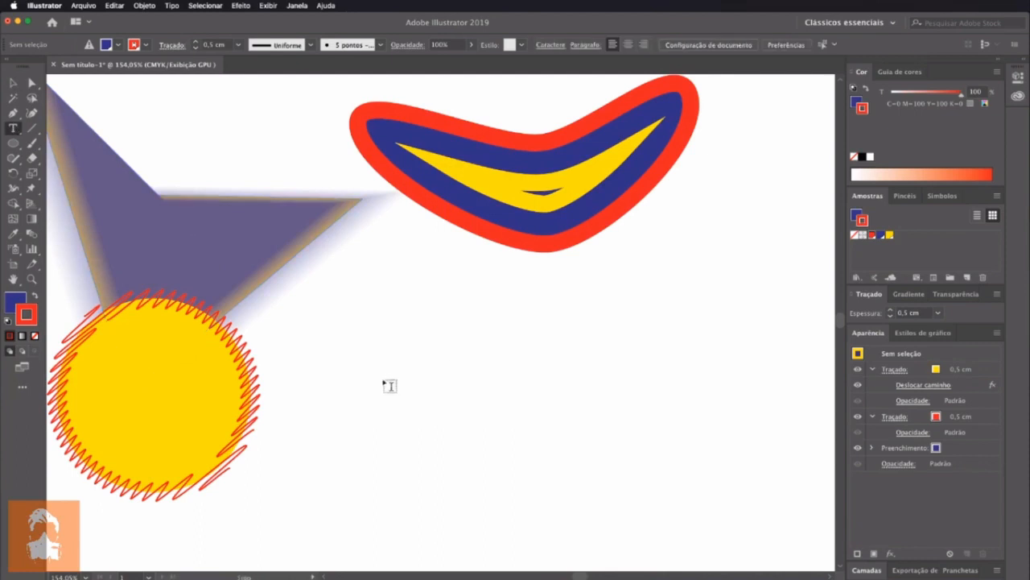
pyautogui.click(457, 380)
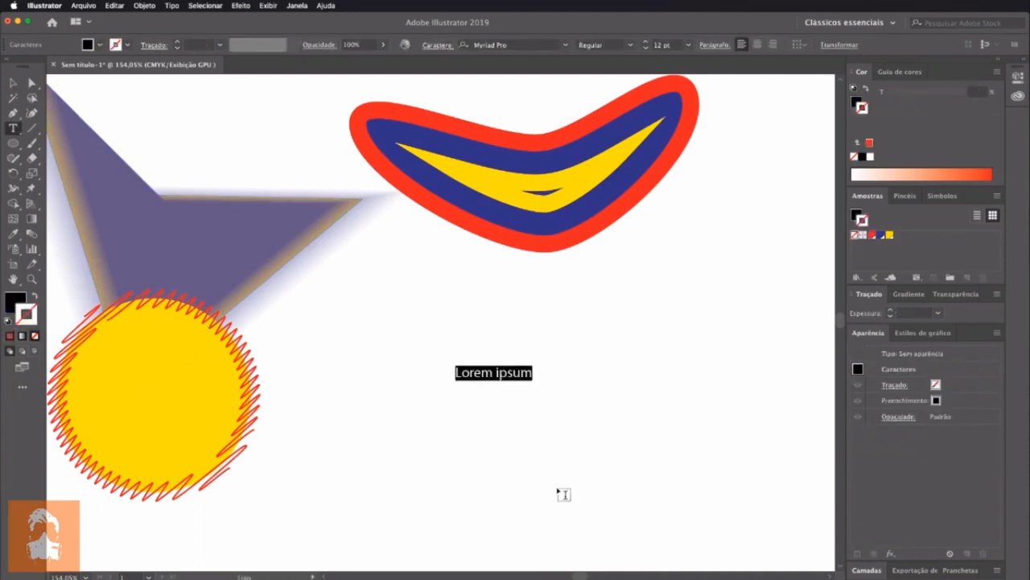
pyautogui.write('O Impressor')
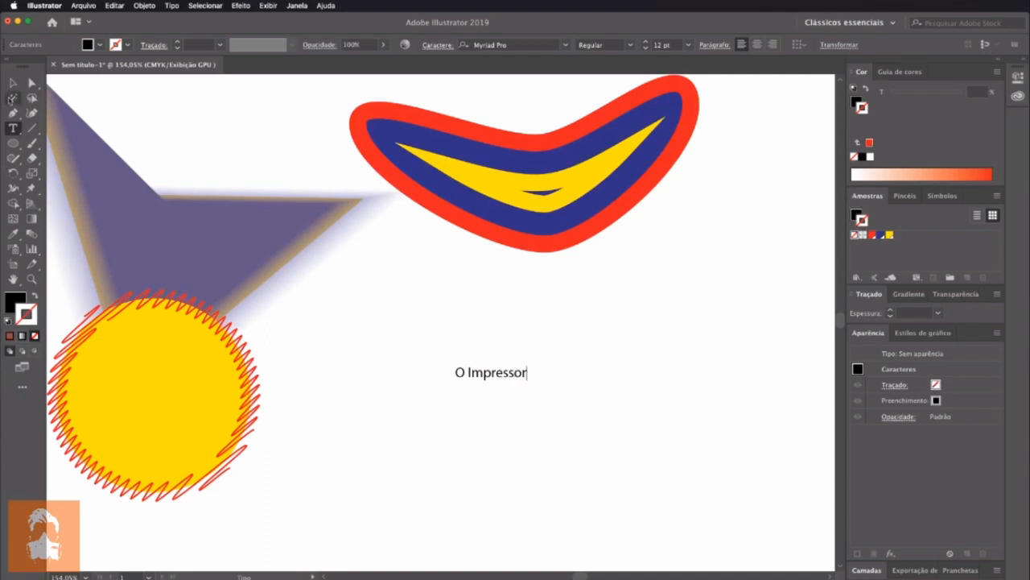
pyautogui.click(13, 82)
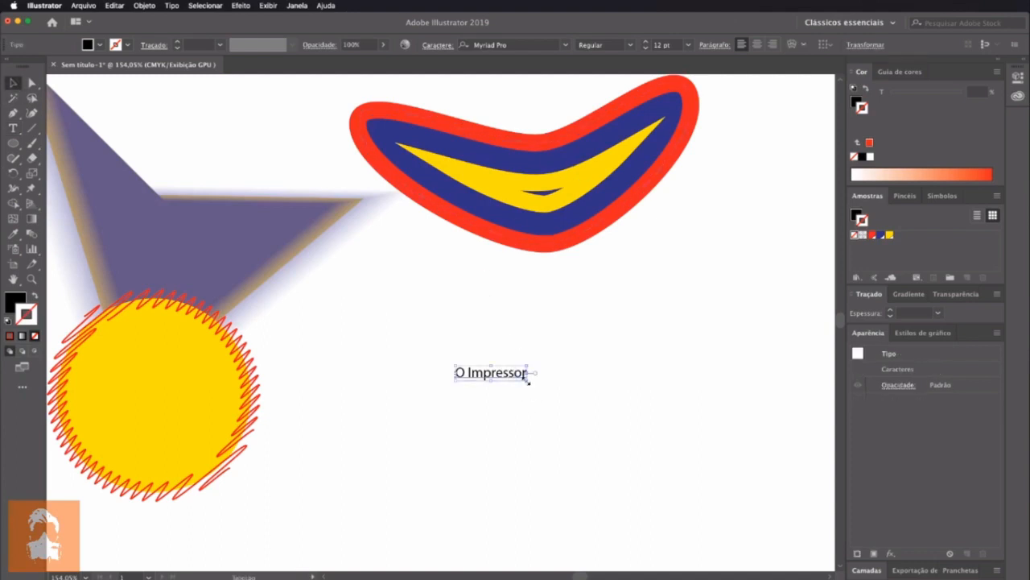
pyautogui.moveTo(528, 380); pyautogui.dragTo(689, 482)
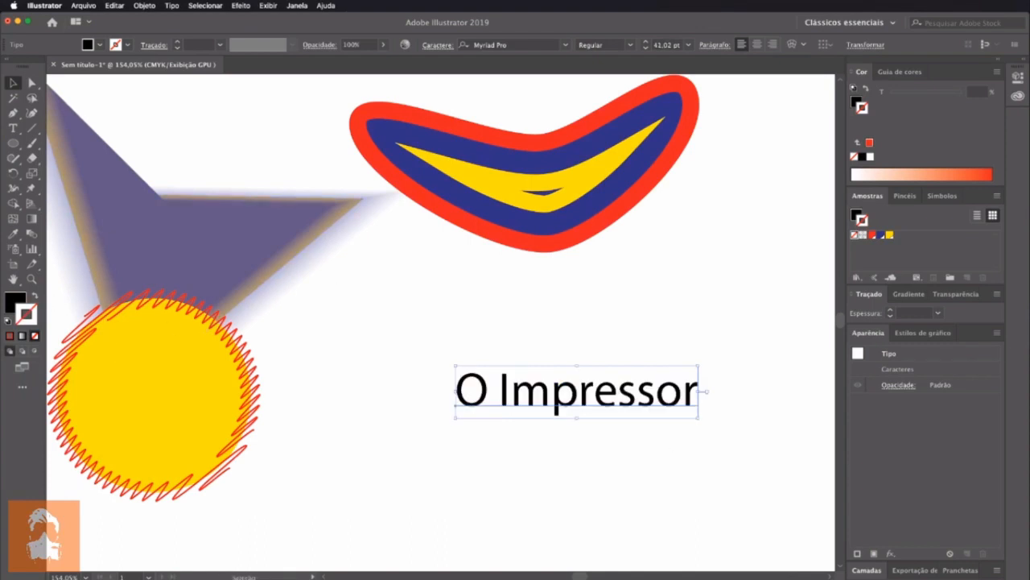
# Remove the fill from the text's characters and add two new fills to the type object
pyautogui.click(13, 301)
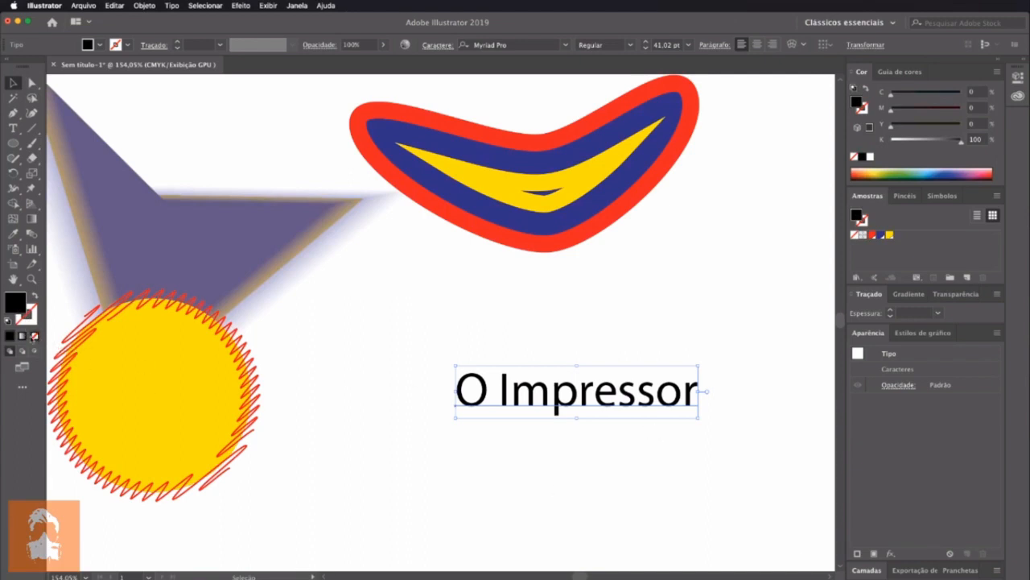
pyautogui.click(35, 336)
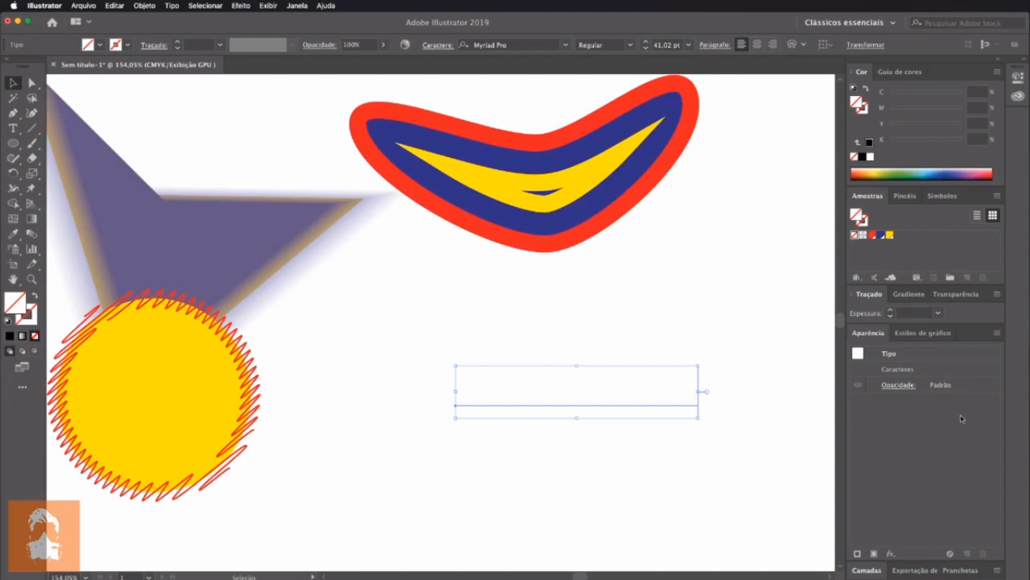
pyautogui.click(874, 554)
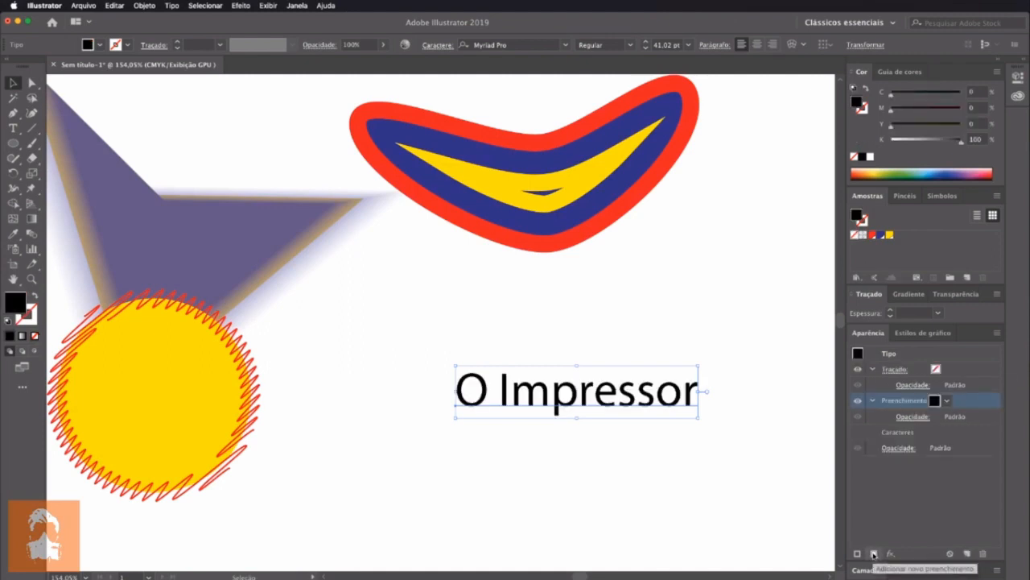
pyautogui.click(874, 554)
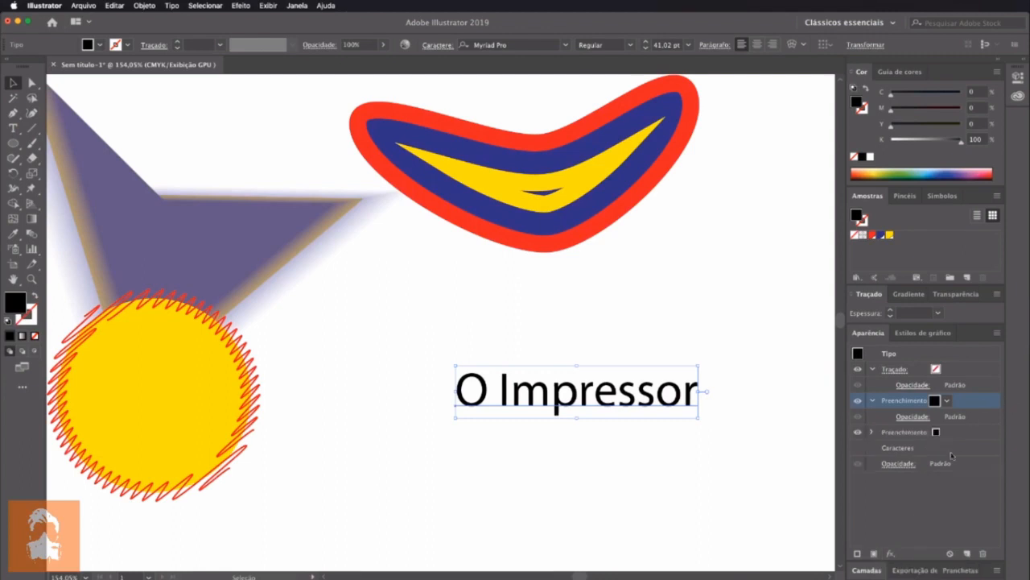
# Colour the text's lower fill with the red swatch and its upper fill with the yellow swatch
pyautogui.click(942, 433)
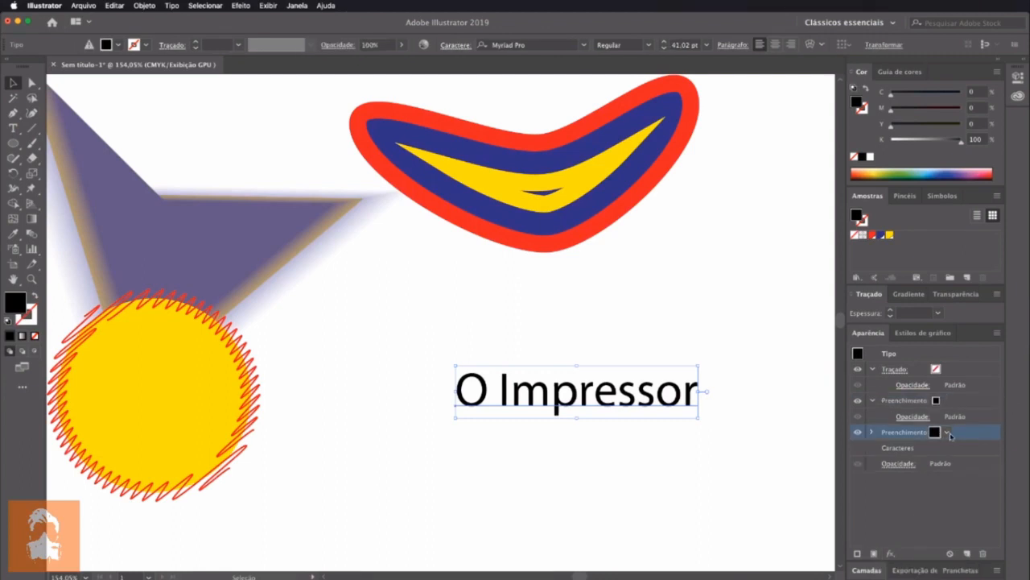
pyautogui.click(948, 434)
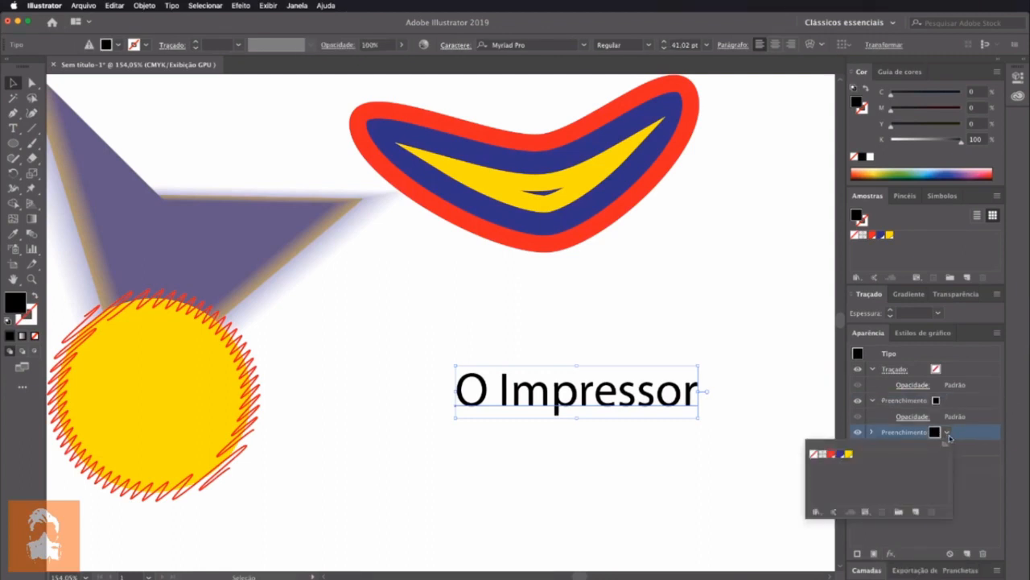
pyautogui.click(832, 455)
pyautogui.click(936, 402)
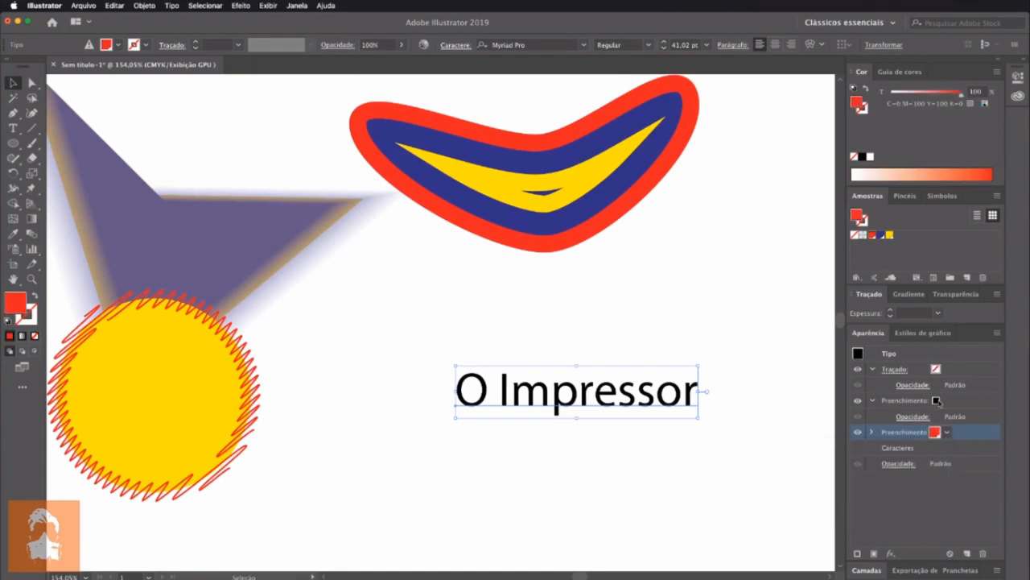
pyautogui.click(937, 402)
pyautogui.click(946, 400)
pyautogui.click(850, 422)
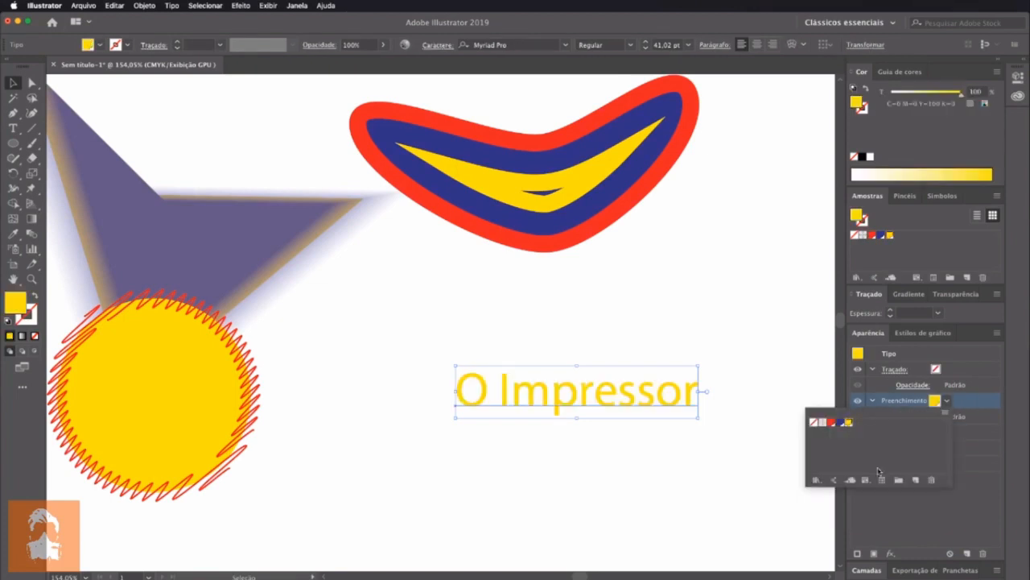
pyautogui.click(885, 513)
# Add a Deslocar caminho effect with a 0,3 cm offset to the text's red fill, with the preview on
pyautogui.click(954, 434)
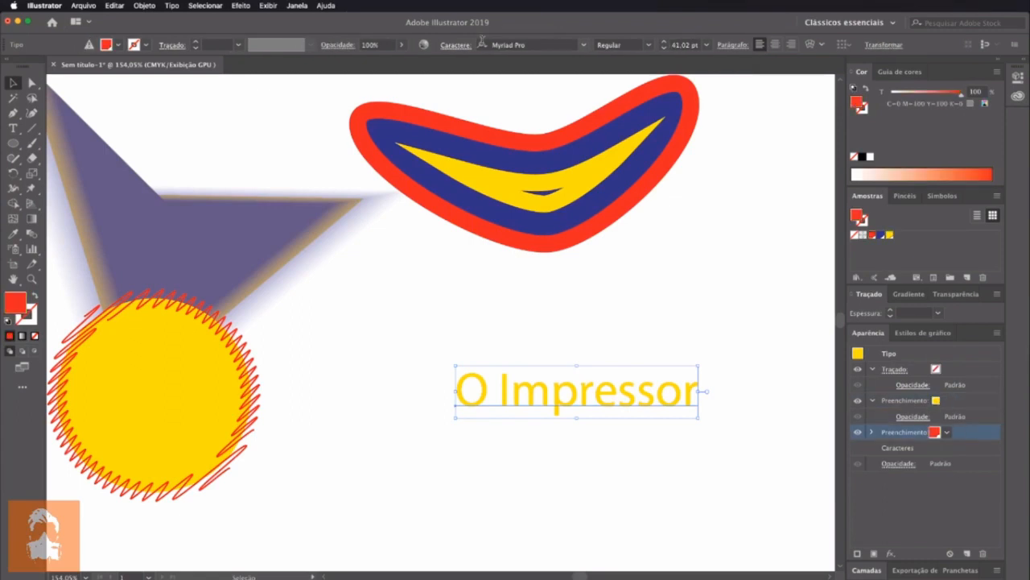
pyautogui.click(272, 7)
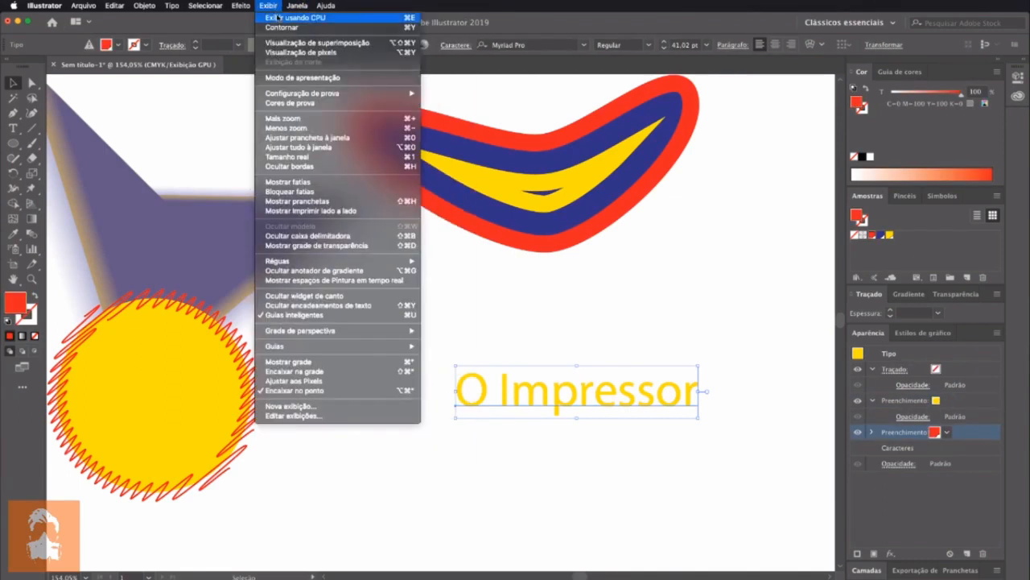
pyautogui.moveTo(241, 6)
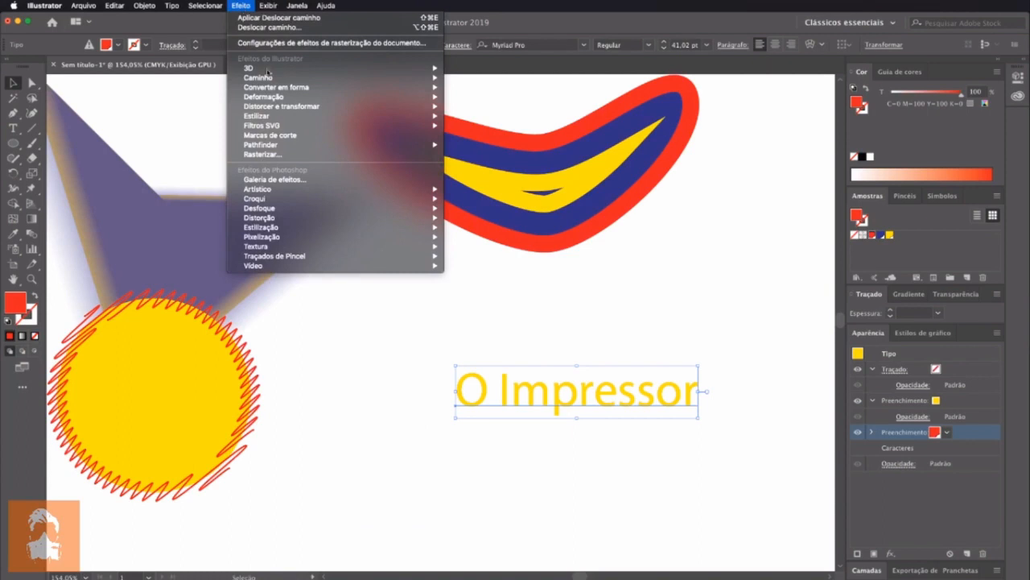
pyautogui.moveTo(392, 97)
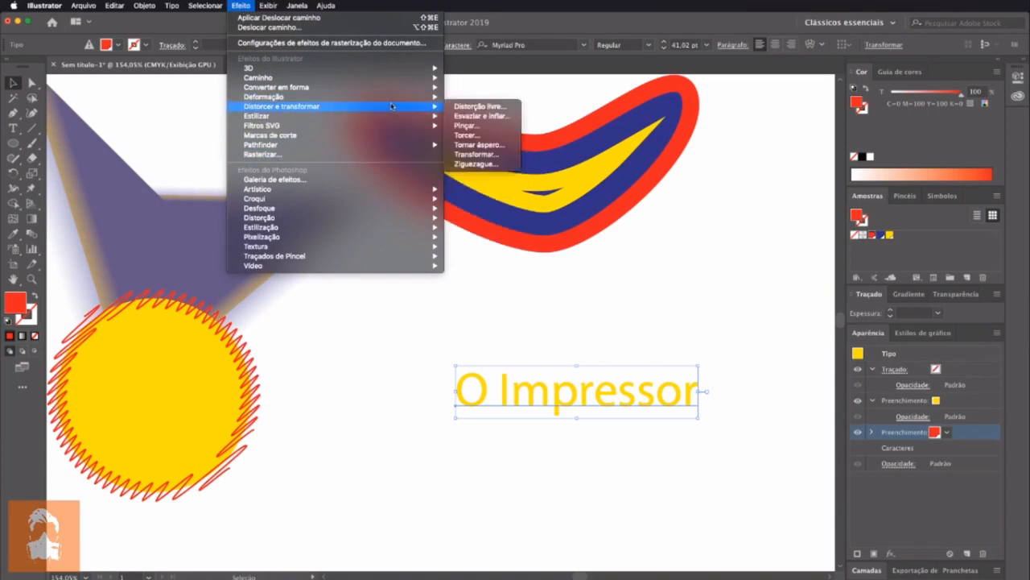
pyautogui.click(495, 96)
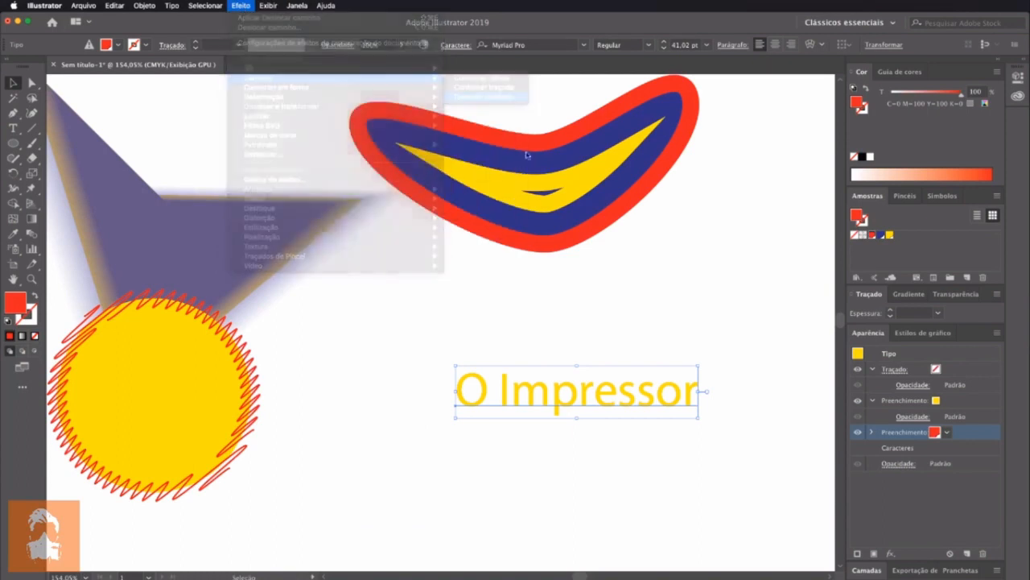
pyautogui.click(308, 315)
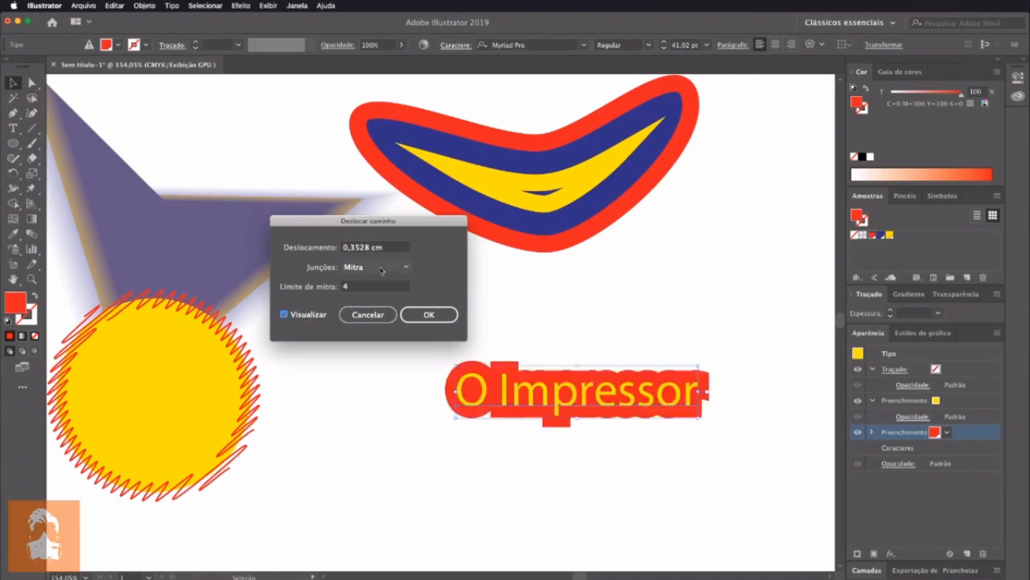
pyautogui.click(386, 250)
pyautogui.press('Down')
pyautogui.press('Down')
pyautogui.press('Down')
pyautogui.press('Down')
pyautogui.press('Up')
pyautogui.press('Down')
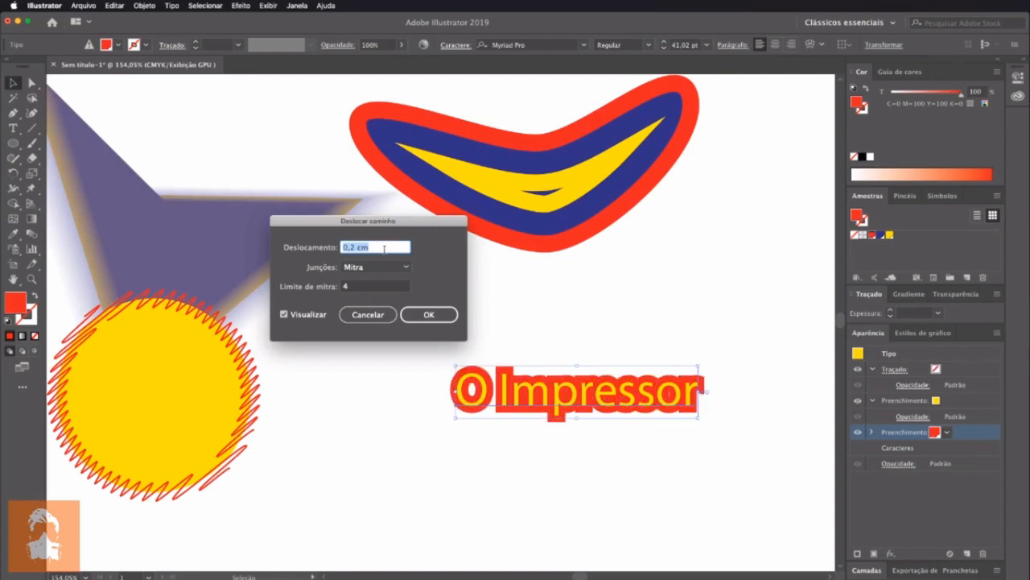
pyautogui.press('Up')
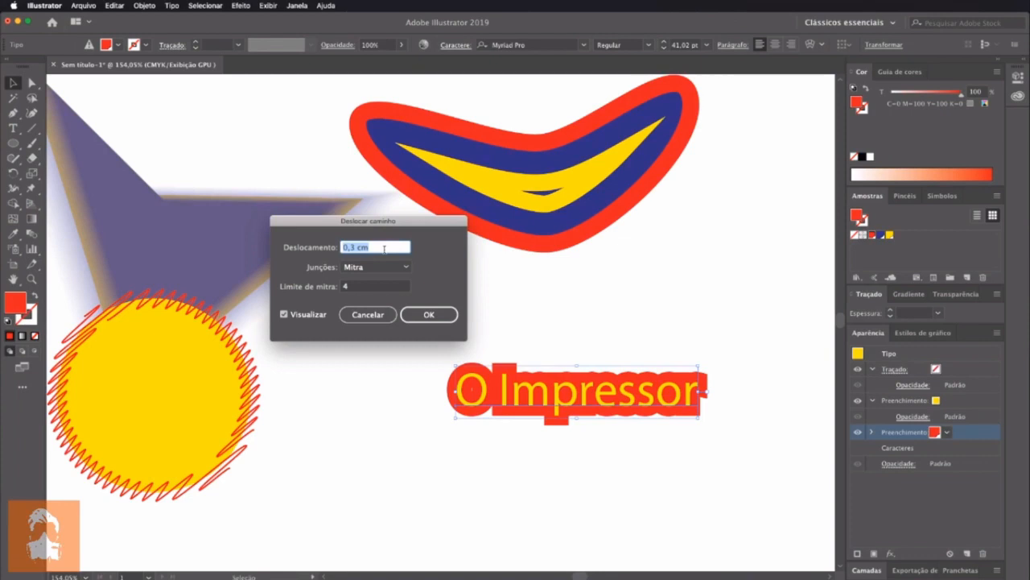
# Set the red fill's offset joins to Arredondado and apply the effect
pyautogui.click(386, 267)
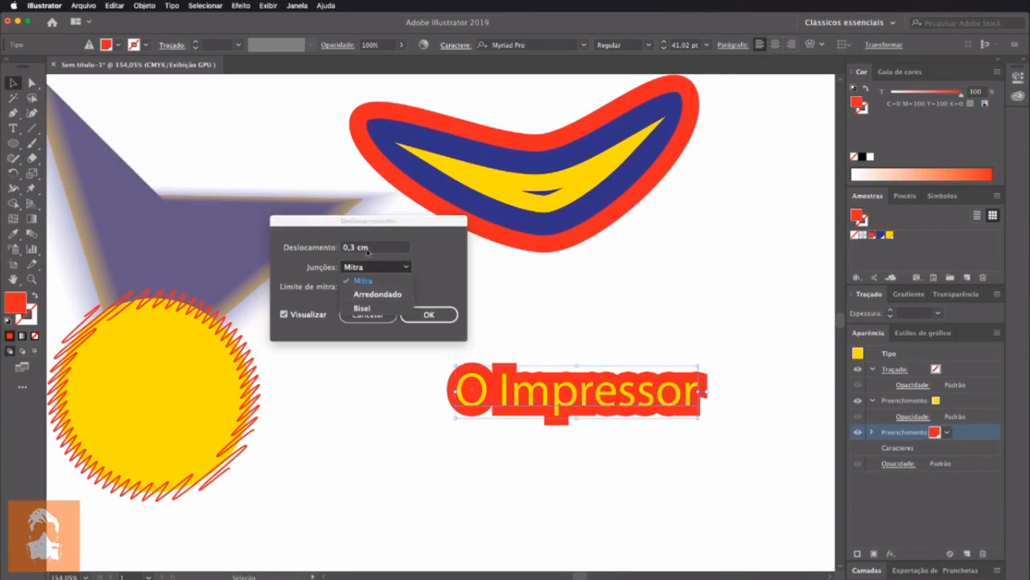
pyautogui.click(378, 294)
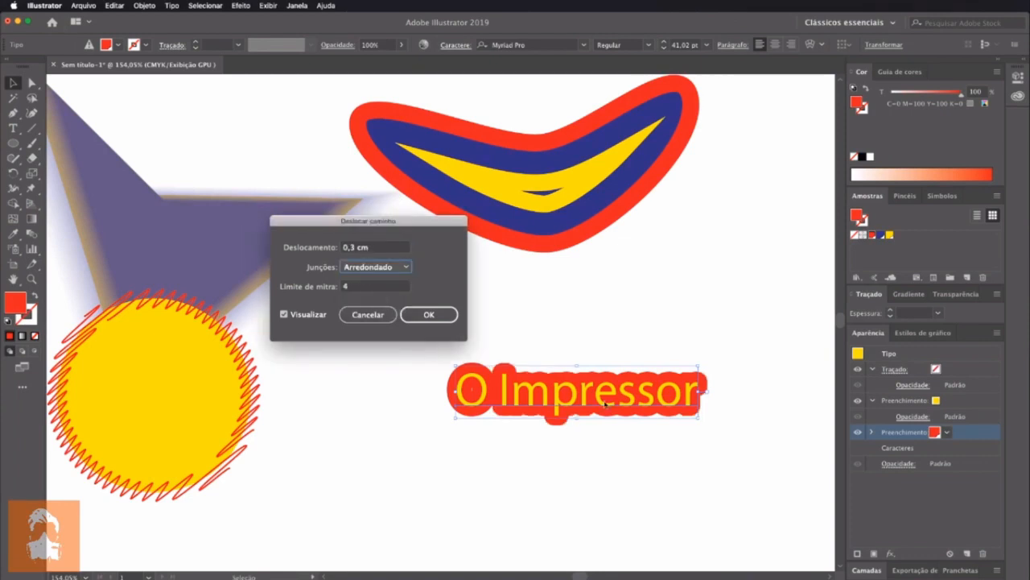
pyautogui.click(357, 262)
pyautogui.click(369, 277)
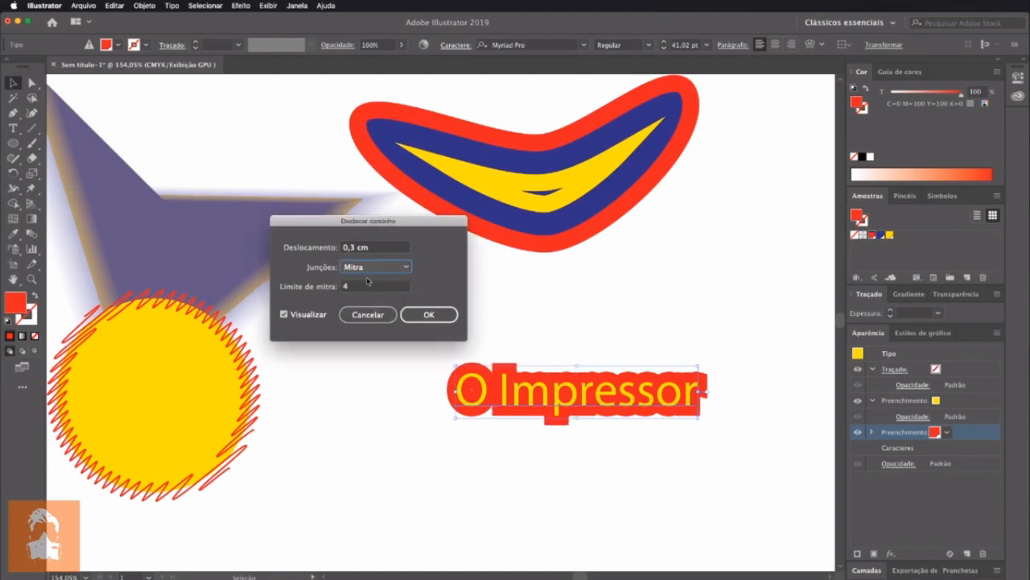
pyautogui.click(386, 266)
pyautogui.click(382, 292)
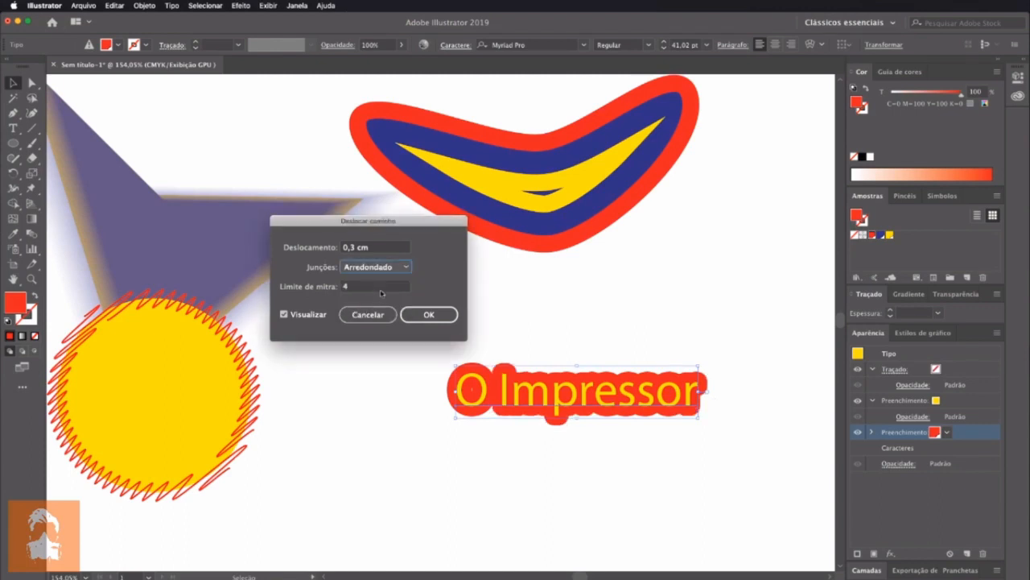
pyautogui.click(434, 321)
# Move the text slightly up and to the left and change its font to Arial
pyautogui.moveTo(548, 388); pyautogui.dragTo(521, 333)
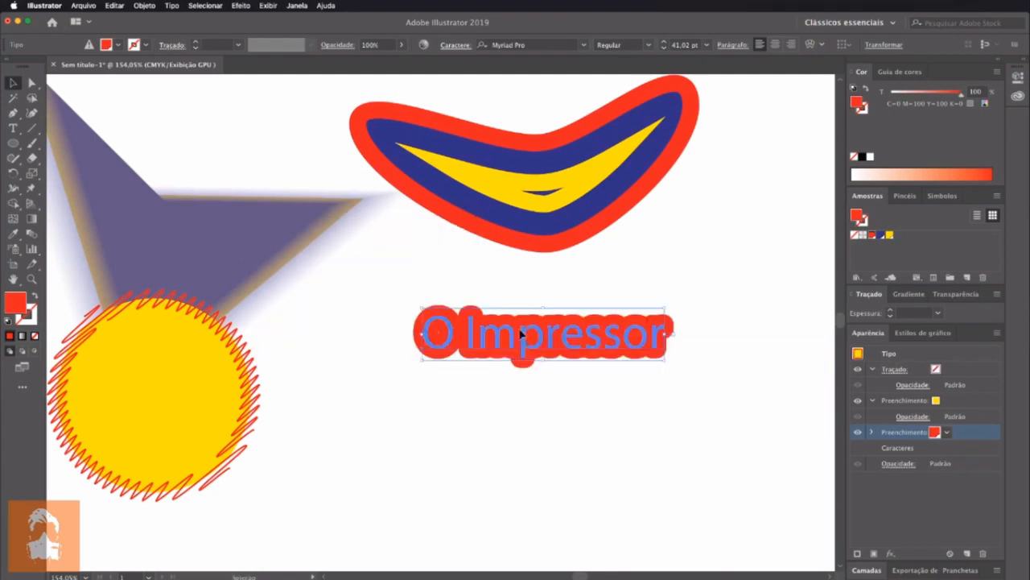
pyautogui.moveTo(610, 358); pyautogui.dragTo(609, 354)
pyautogui.click(648, 45)
pyautogui.click(632, 59)
pyautogui.click(584, 46)
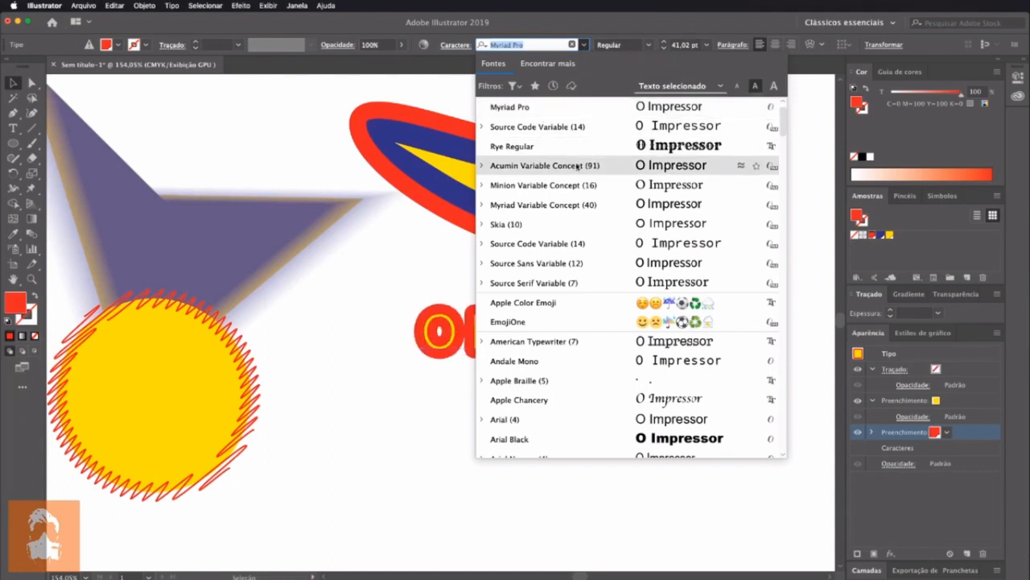
pyautogui.click(572, 420)
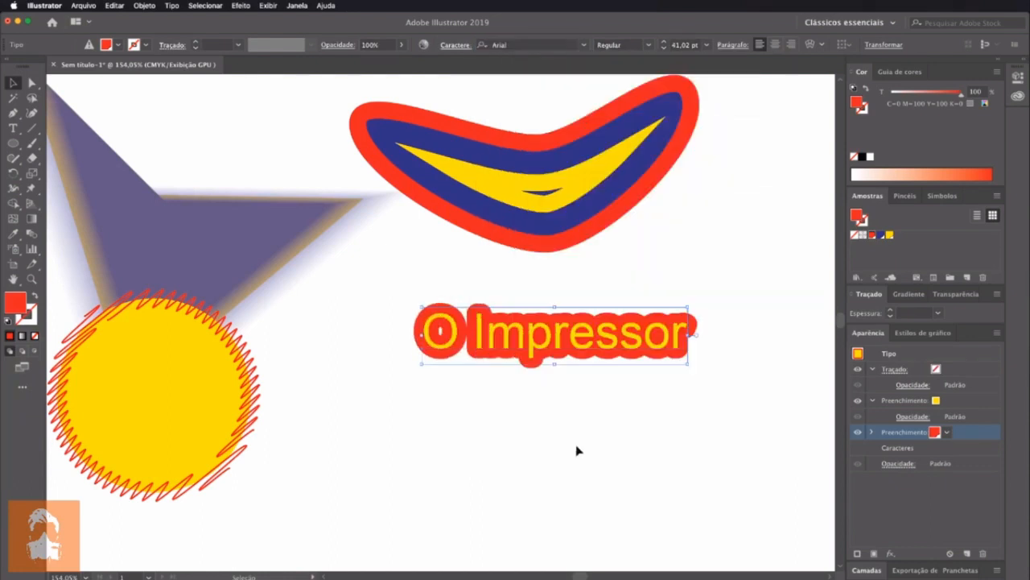
# Try the Bold style on the text, then settle on Italic
pyautogui.click(648, 44)
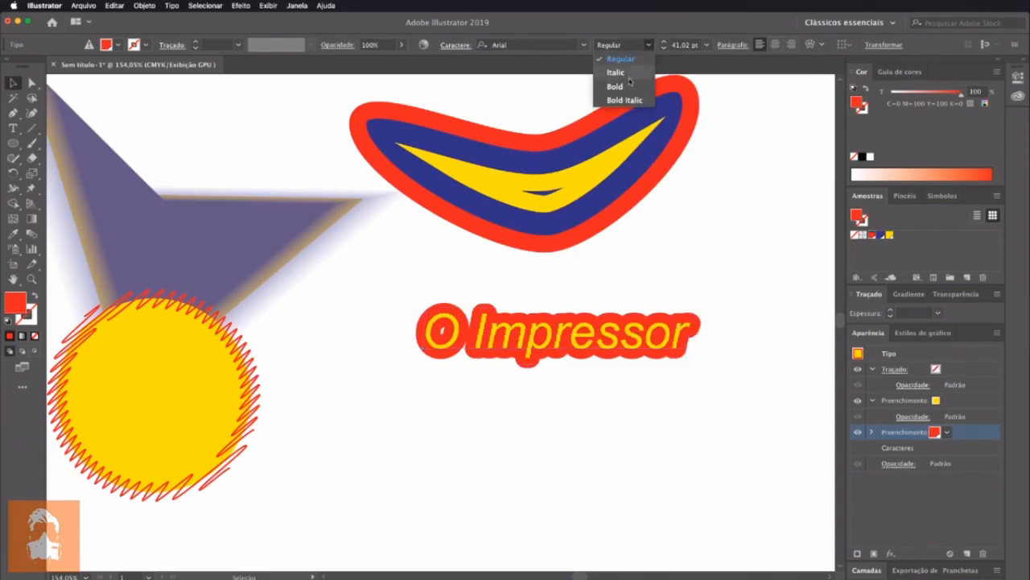
pyautogui.click(626, 87)
pyautogui.click(648, 44)
pyautogui.click(627, 72)
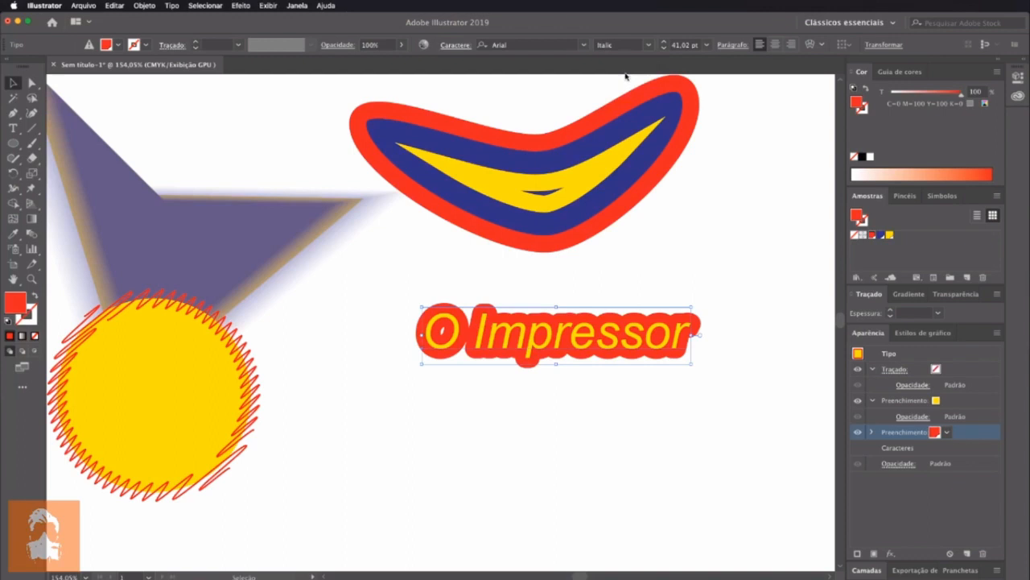
# Replace the word "Impressor" with "Illustrator" and move the text slightly up and to the left
pyautogui.doubleClick(578, 339)
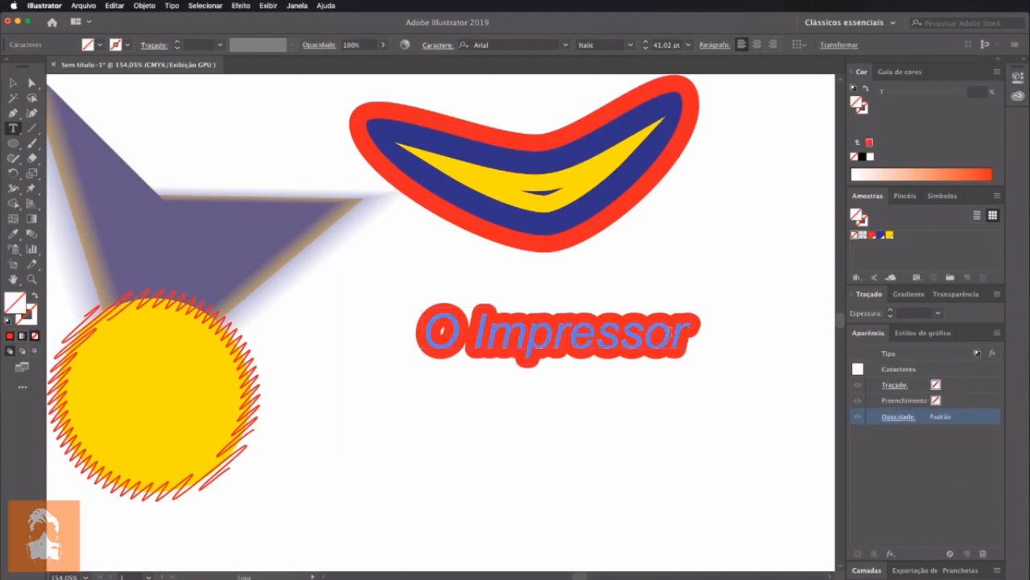
pyautogui.doubleClick(673, 330)
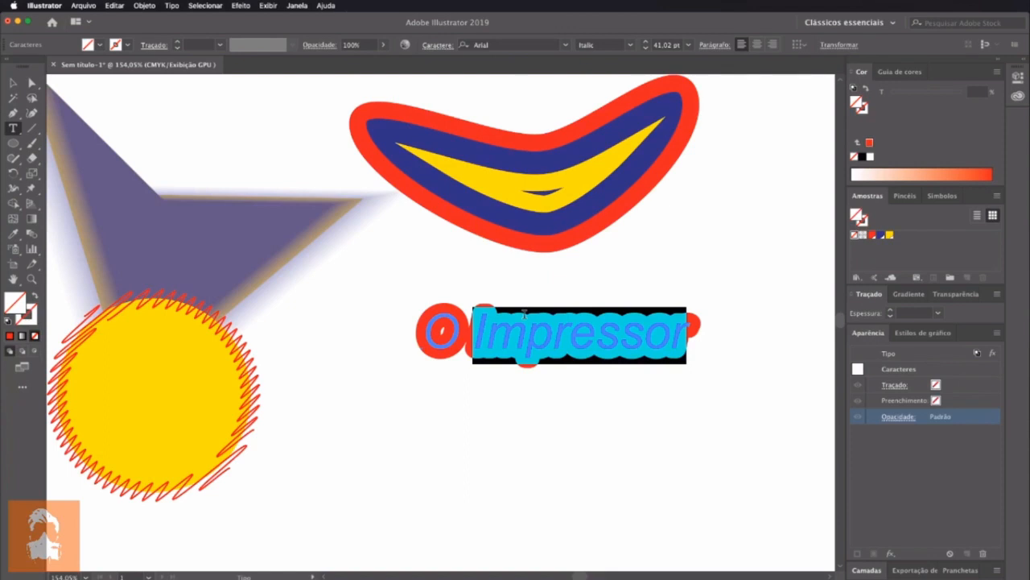
pyautogui.write('Illustrato')
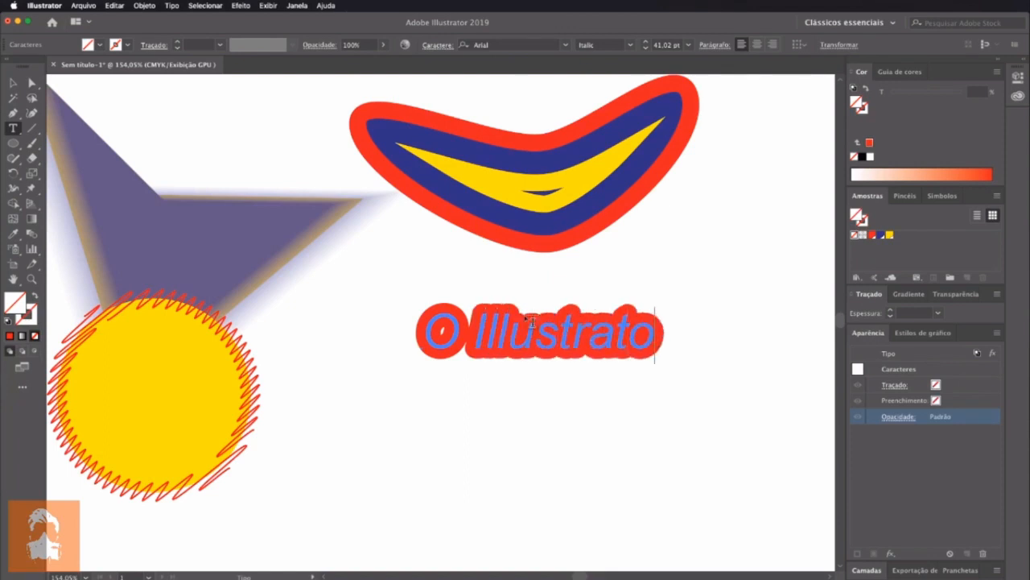
pyautogui.write('r')
pyautogui.click(13, 82)
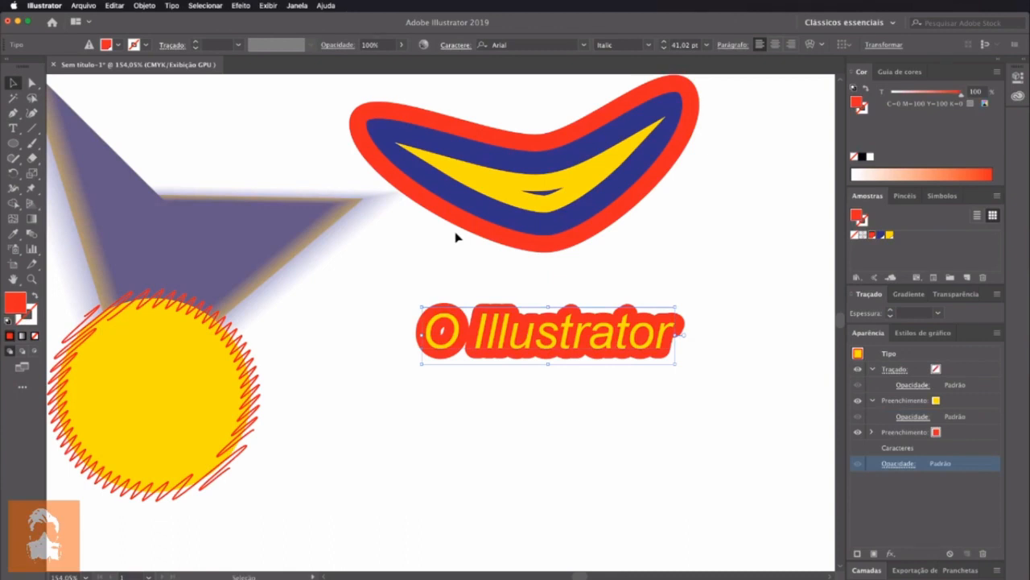
pyautogui.moveTo(572, 326); pyautogui.dragTo(551, 318)
# Select the text's yellow fill and change the font style to Bold
pyautogui.click(972, 404)
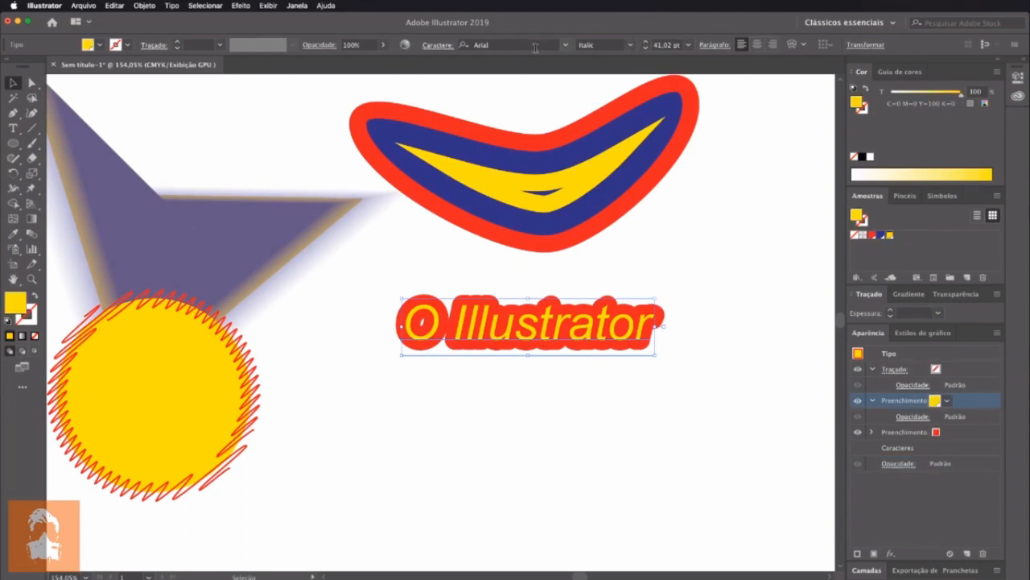
pyautogui.click(630, 45)
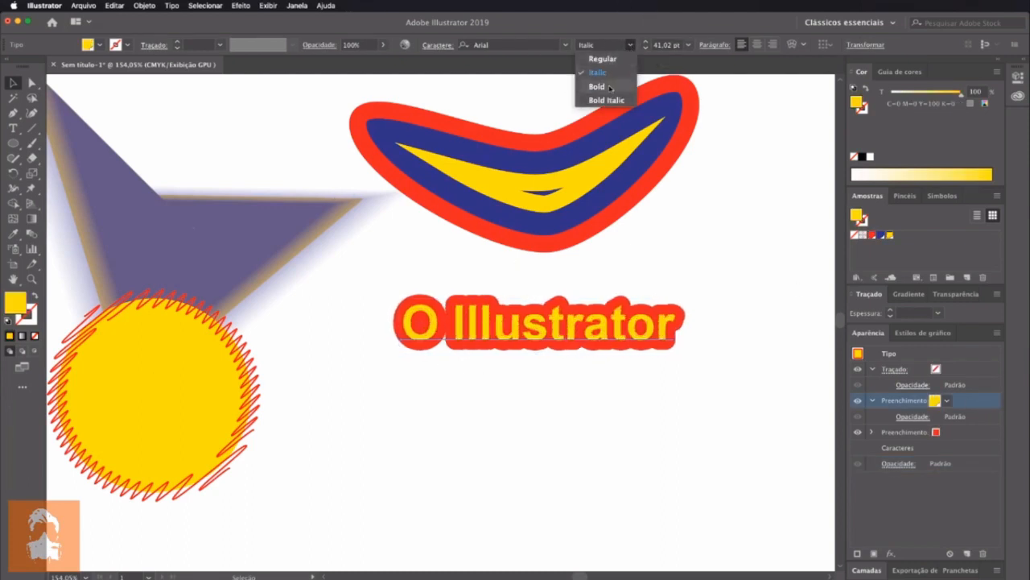
pyautogui.click(597, 86)
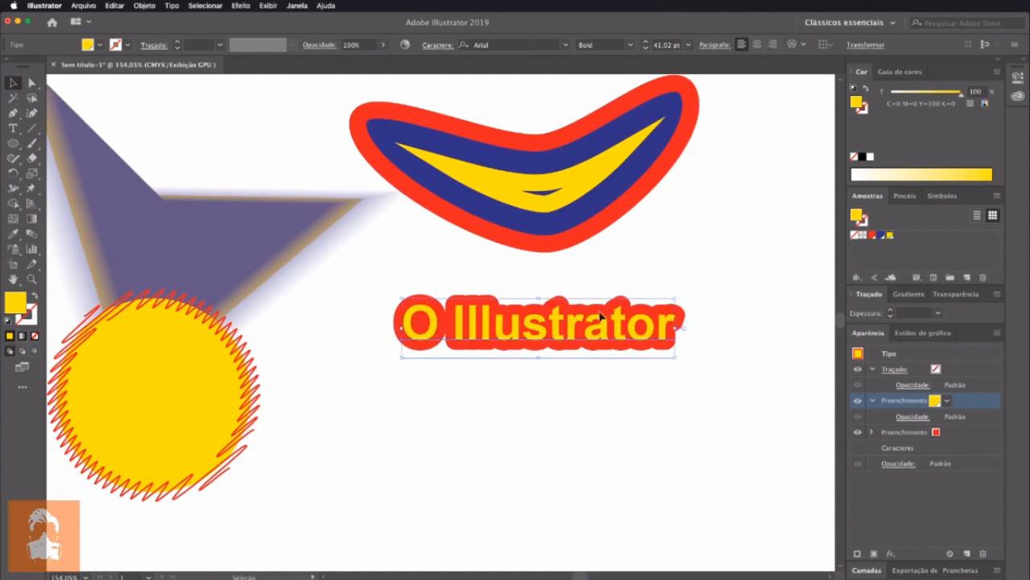
# Add a Deslocar caminho effect with a 0,05 cm offset to the text's yellow fill, with the preview on
pyautogui.click(305, 6)
pyautogui.click(931, 521)
pyautogui.click(203, 5)
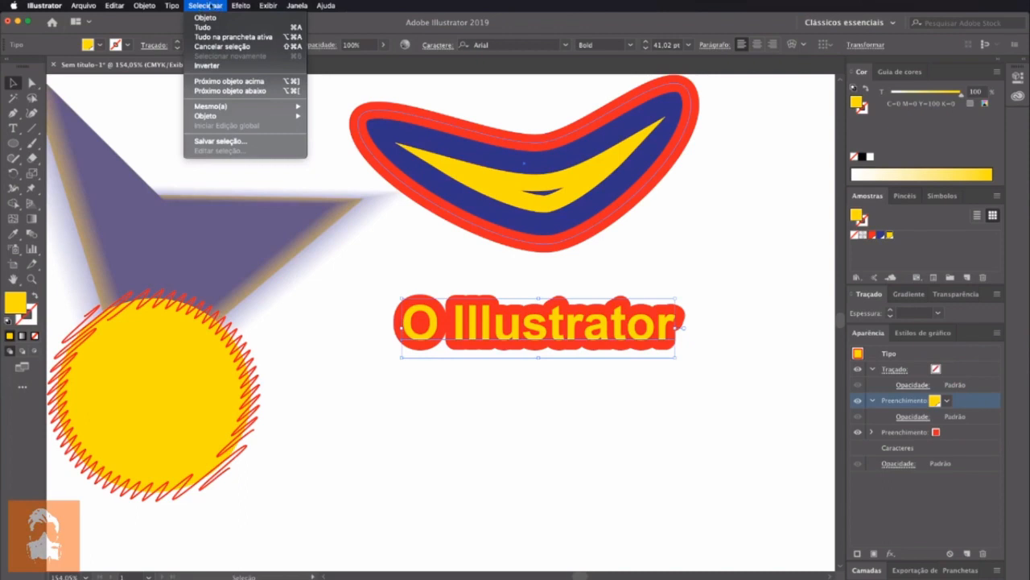
pyautogui.moveTo(240, 6)
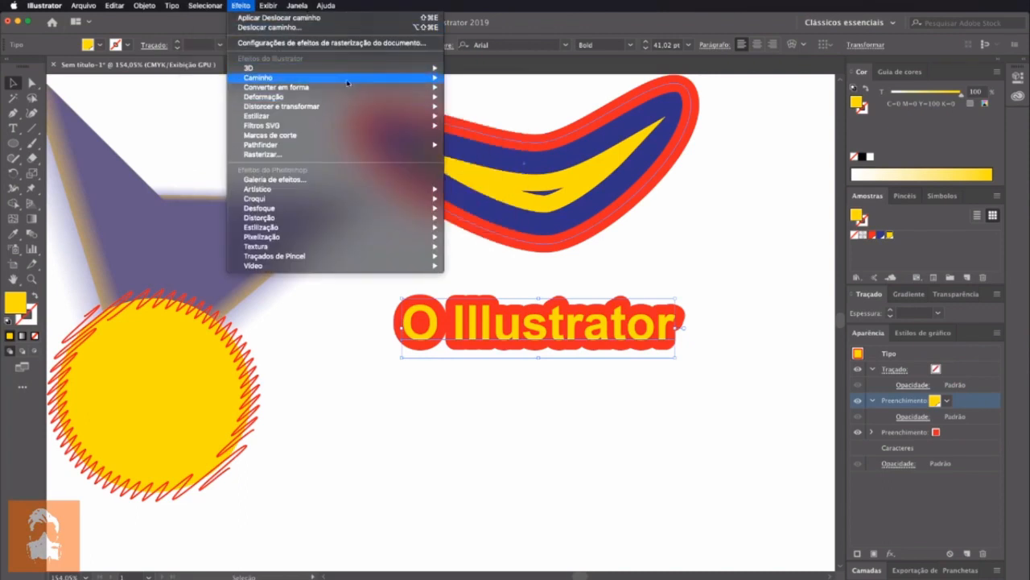
pyautogui.moveTo(346, 79)
pyautogui.click(471, 98)
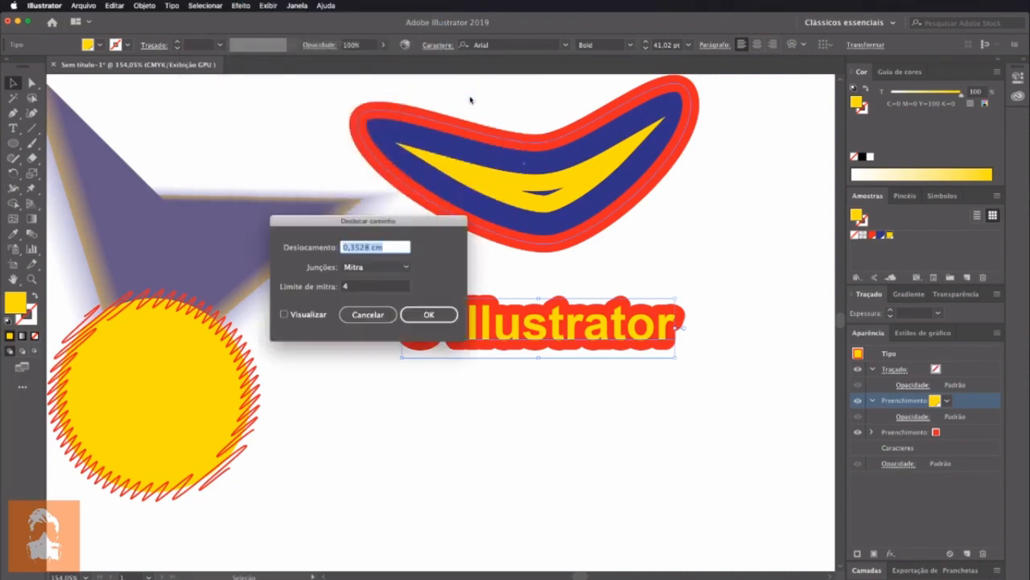
pyautogui.click(321, 314)
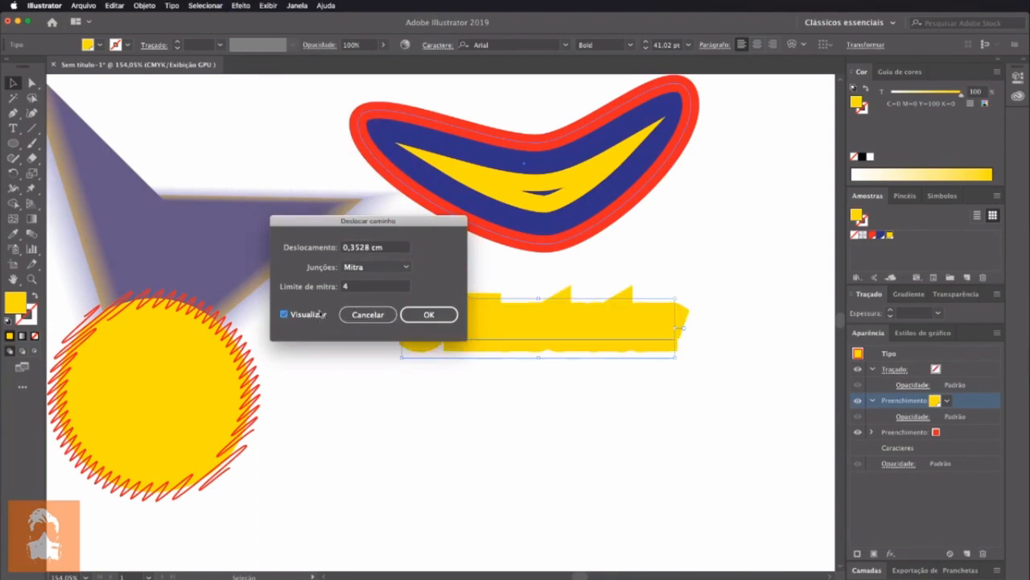
pyautogui.doubleClick(375, 247)
pyautogui.write('0')
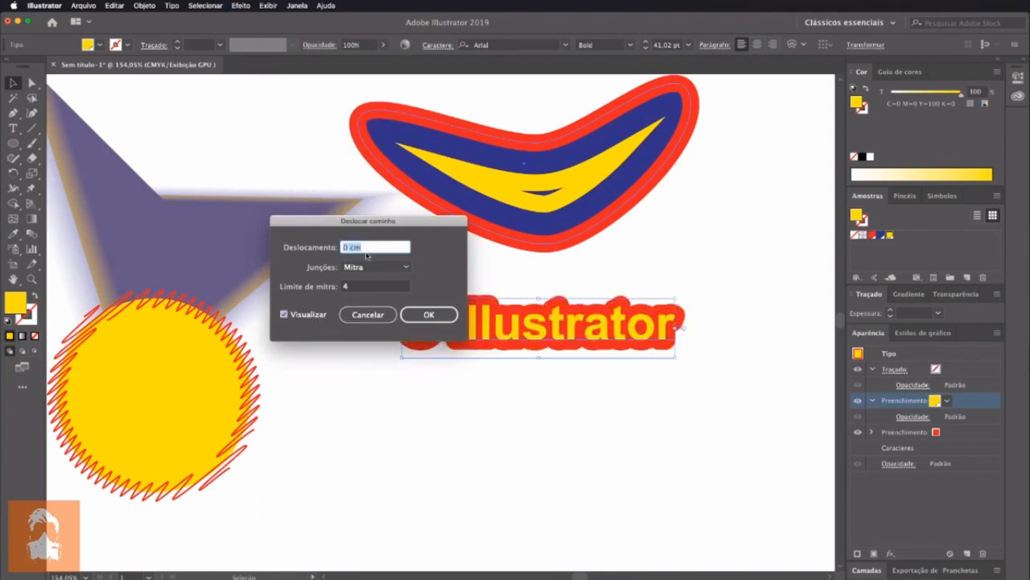
pyautogui.press('Up')
pyautogui.click(357, 248)
pyautogui.press('BackSpace')
pyautogui.write('05')
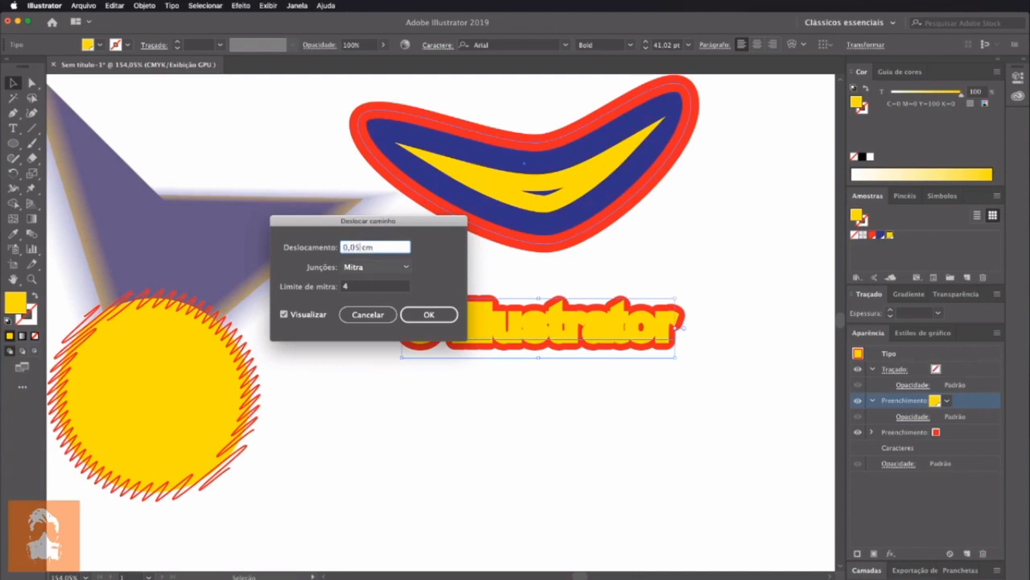
pyautogui.press('Tab')
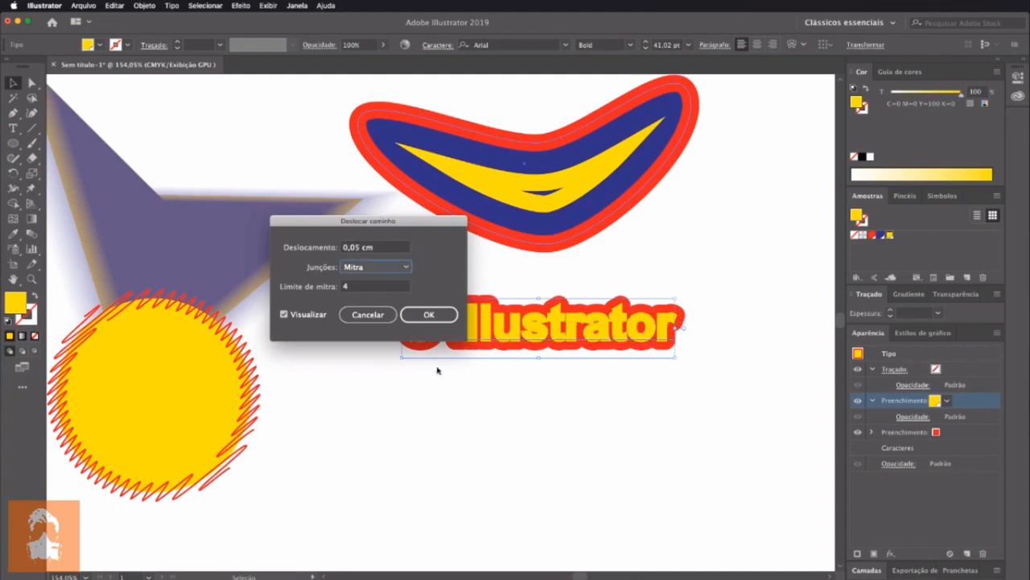
# Set the yellow fill's offset joins to Arredondado and apply the effect
pyautogui.click(421, 320)
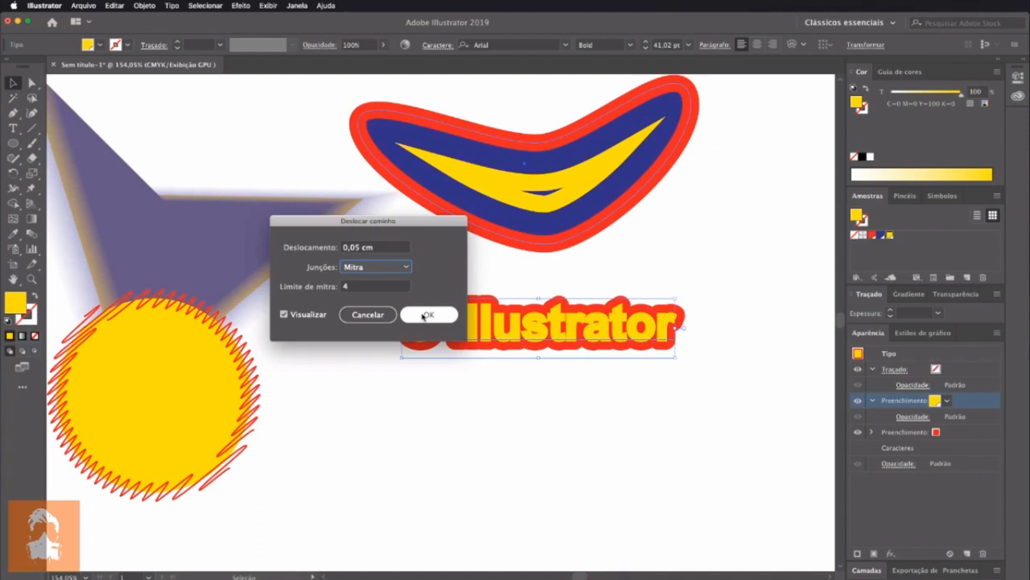
pyautogui.click(368, 266)
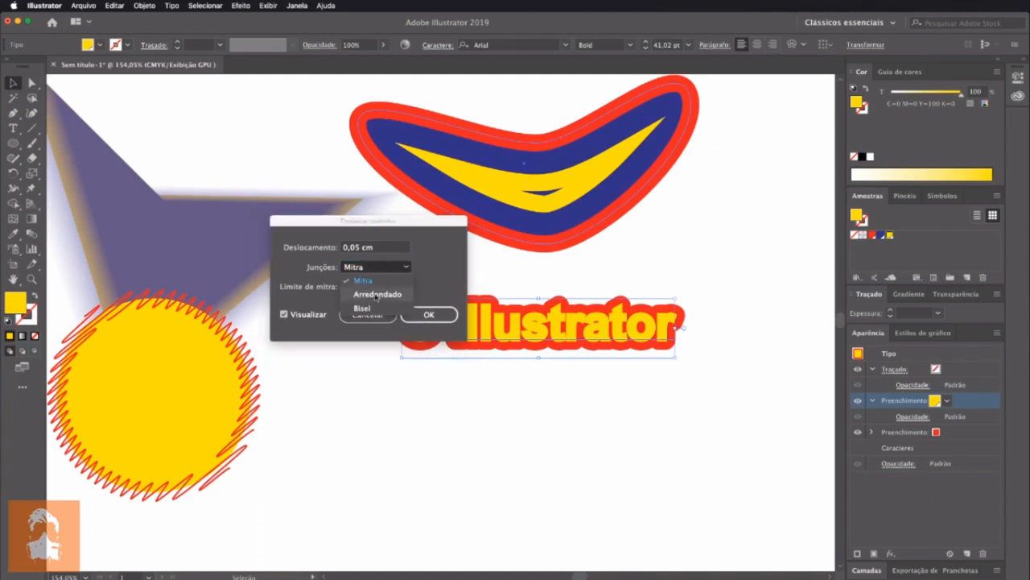
pyautogui.click(376, 294)
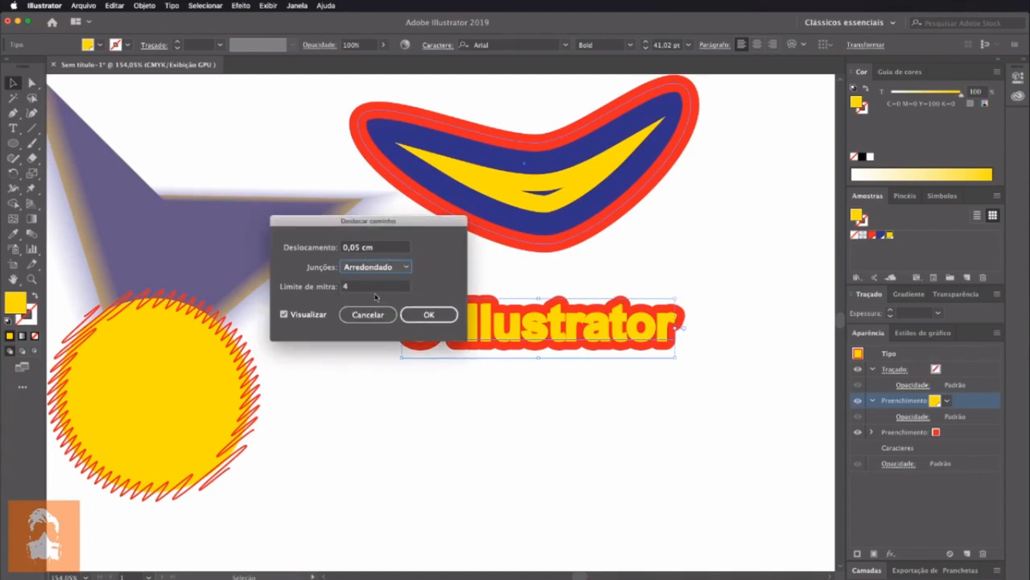
pyautogui.click(427, 319)
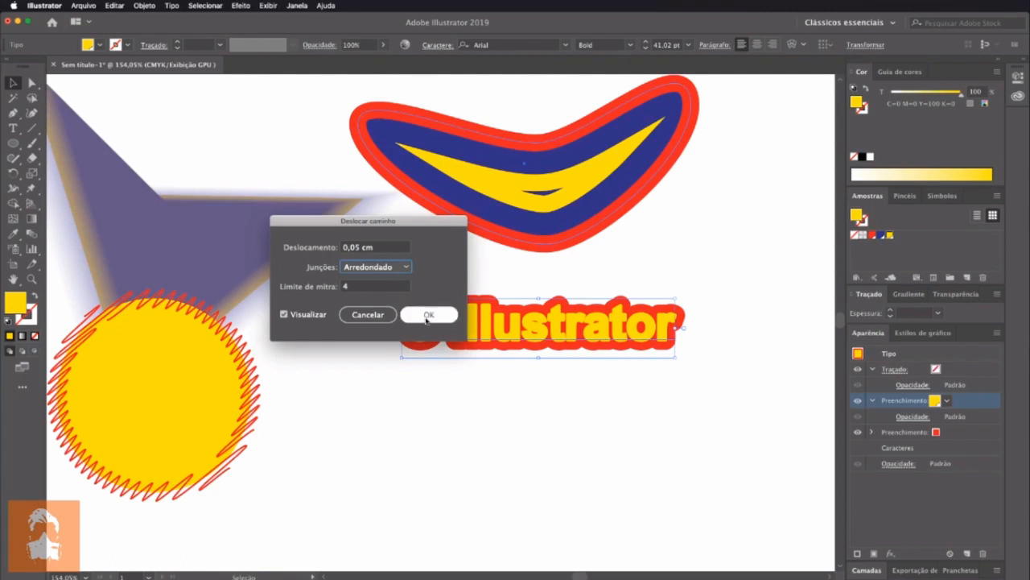
# Insert the trial letters "sdfg" after "Illustr" in the live text and delete all of them except the "s"
pyautogui.click(620, 439)
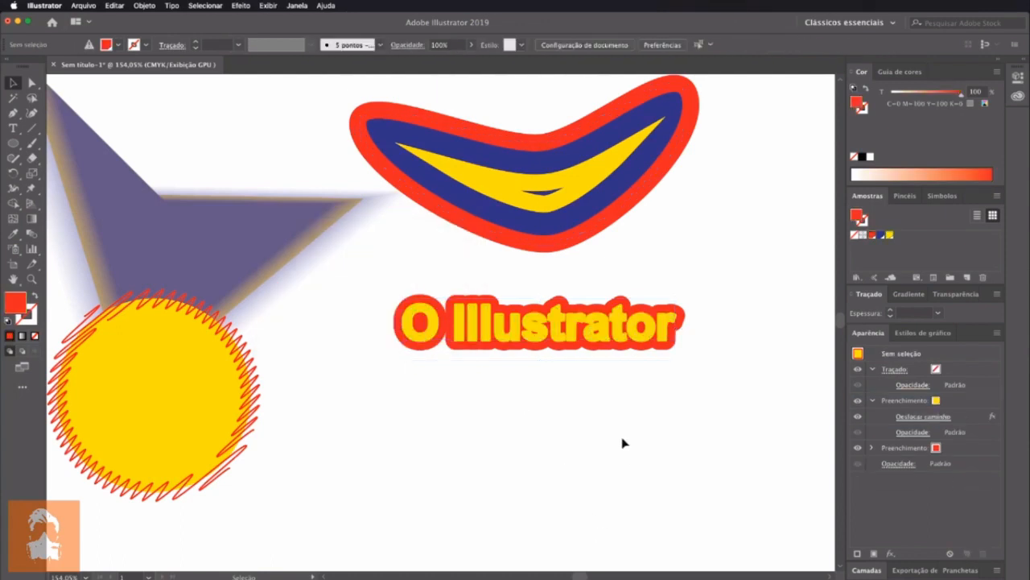
pyautogui.doubleClick(580, 330)
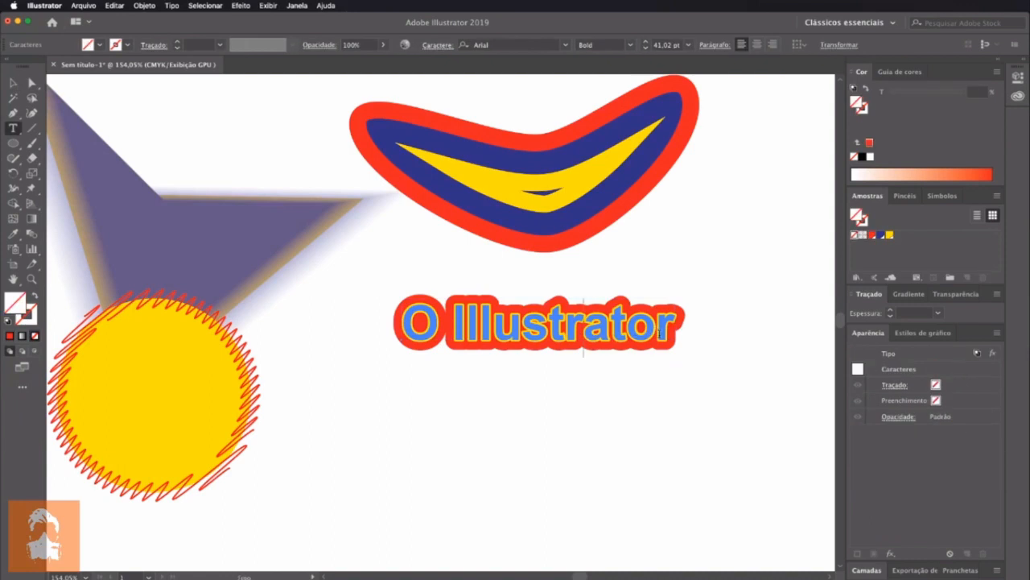
pyautogui.write('sdfgasdf')
pyautogui.press('BackSpace')
pyautogui.press('BackSpace')
pyautogui.press('BackSpace')
pyautogui.press('BackSpace')
# Break the text after "Illustrs" and add the trial lines "adsfkdjhs" and "asdkjfh" before "ator"
pyautogui.press('BackSpace')
pyautogui.press('BackSpace')
pyautogui.press('BackSpace')
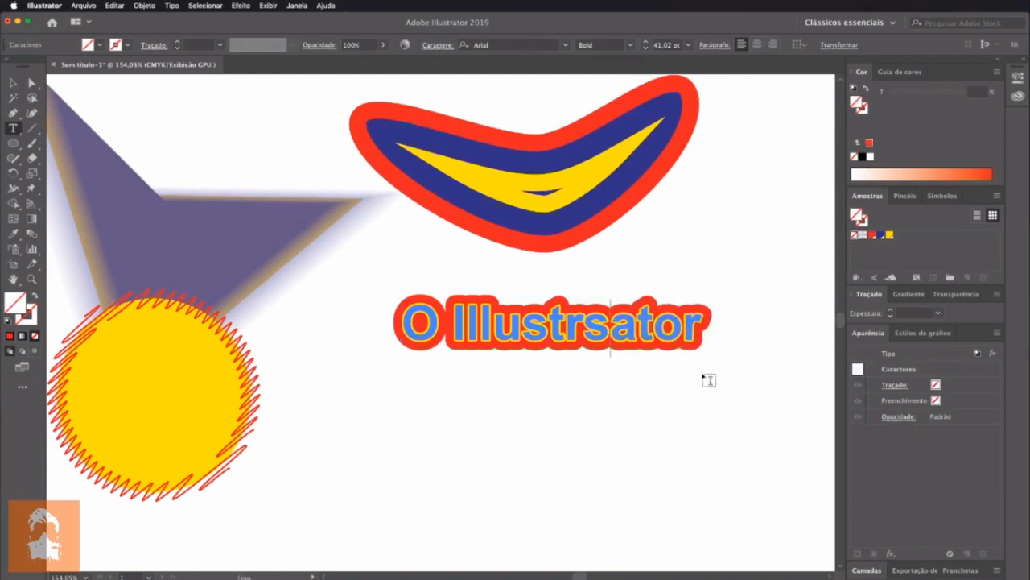
pyautogui.press('Return')
pyautogui.press('BackSpace')
pyautogui.press('Return')
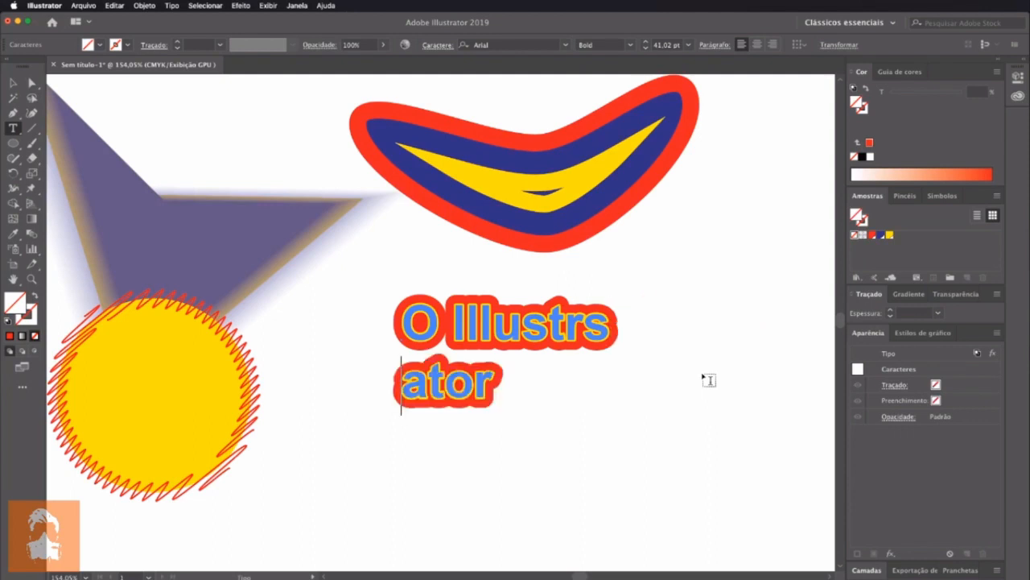
pyautogui.write('adsfkdjhs')
pyautogui.press('Return')
pyautogui.write('asdkjfh ')
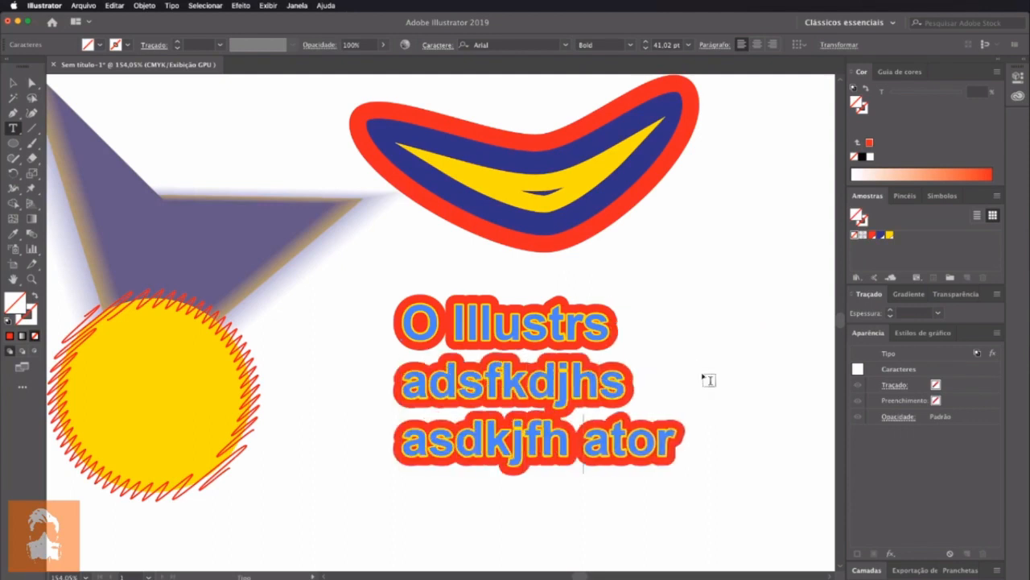
pyautogui.write('asd')
pyautogui.press('Return')
# Undo all the trial letters and line breaks back to the text "O Illustrator"
pyautogui.press('super+z')
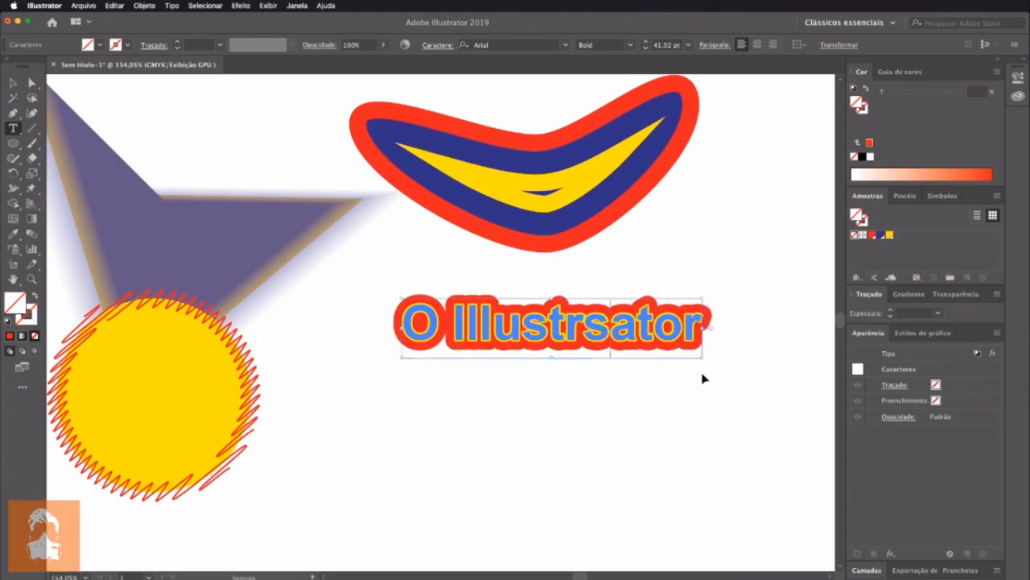
pyautogui.press('Return')
pyautogui.press('super+z')
pyautogui.press('super+z')
pyautogui.write('fgasd')
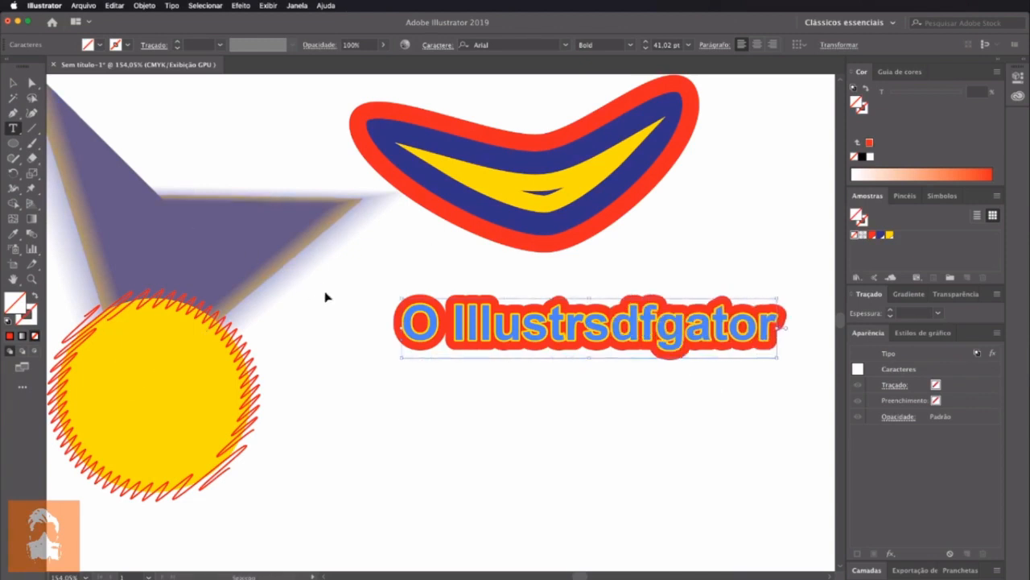
pyautogui.press('super+z')
pyautogui.press('super+z')
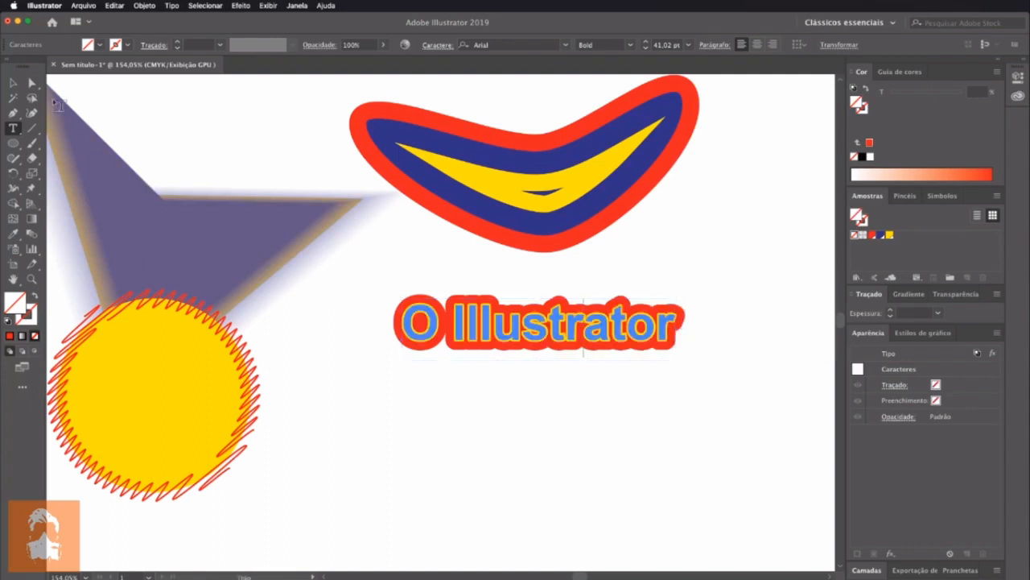
# Move the "O Illustrator" text closer beneath the curved red, blue and yellow shape
pyautogui.click(13, 83)
pyautogui.moveTo(604, 331); pyautogui.dragTo(557, 318)
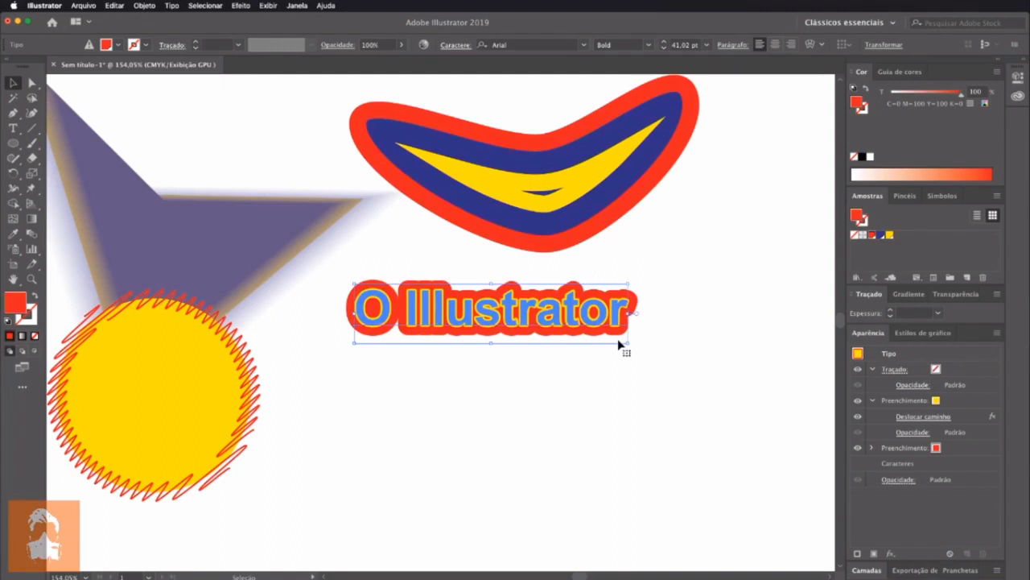
pyautogui.moveTo(569, 318); pyautogui.dragTo(603, 299)
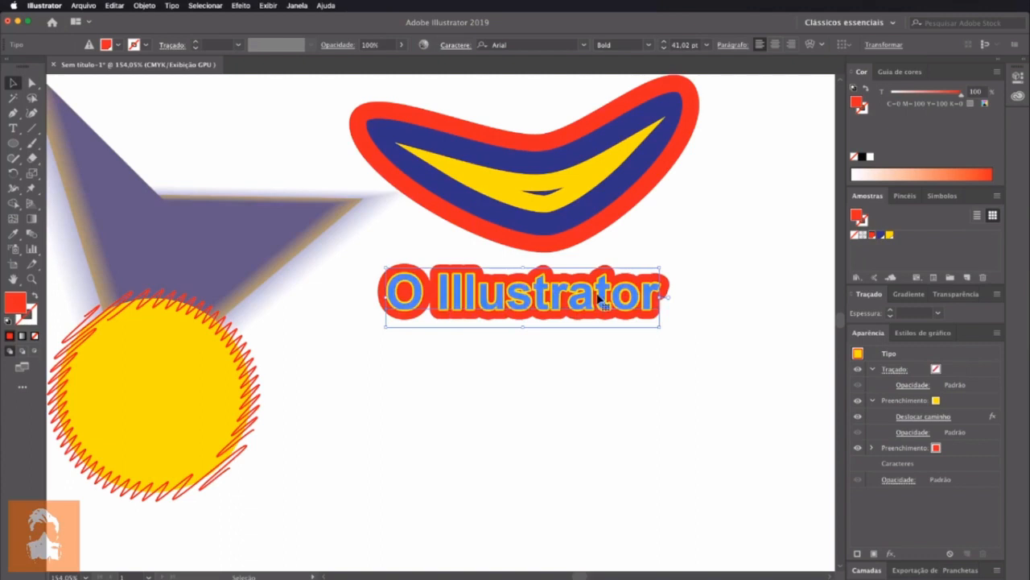
pyautogui.click(688, 328)
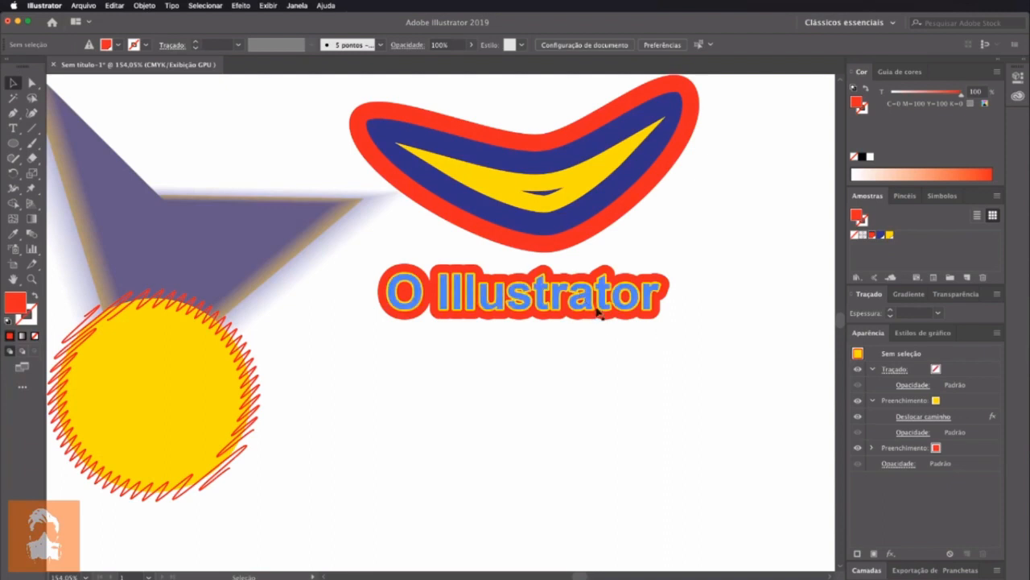
pyautogui.moveTo(599, 303); pyautogui.dragTo(596, 310)
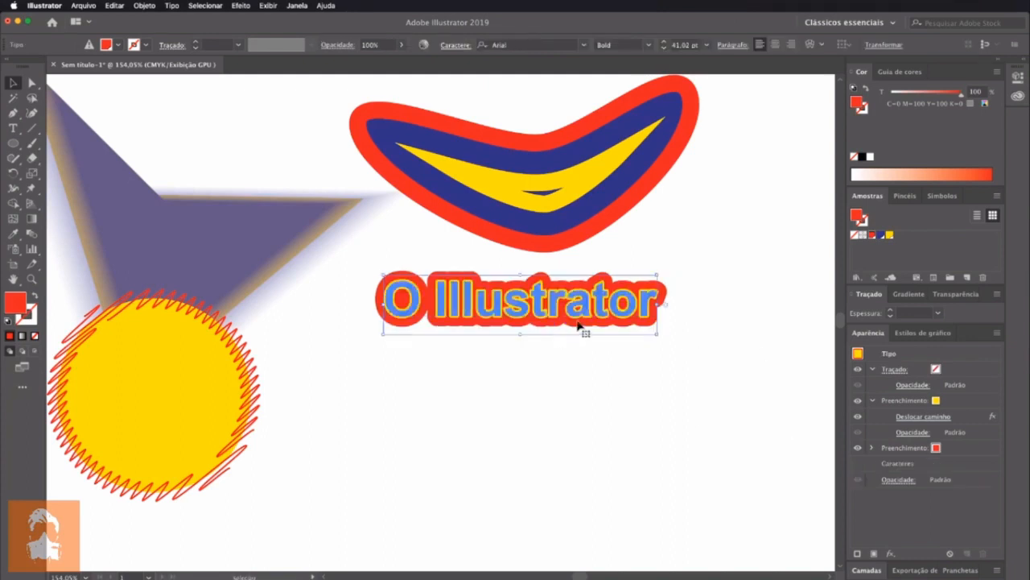
# Apply a Ziguezague effect to the text's red fill with an absolute size of 0,11 cm, 4 ridges per segment and Canto points
pyautogui.click(971, 451)
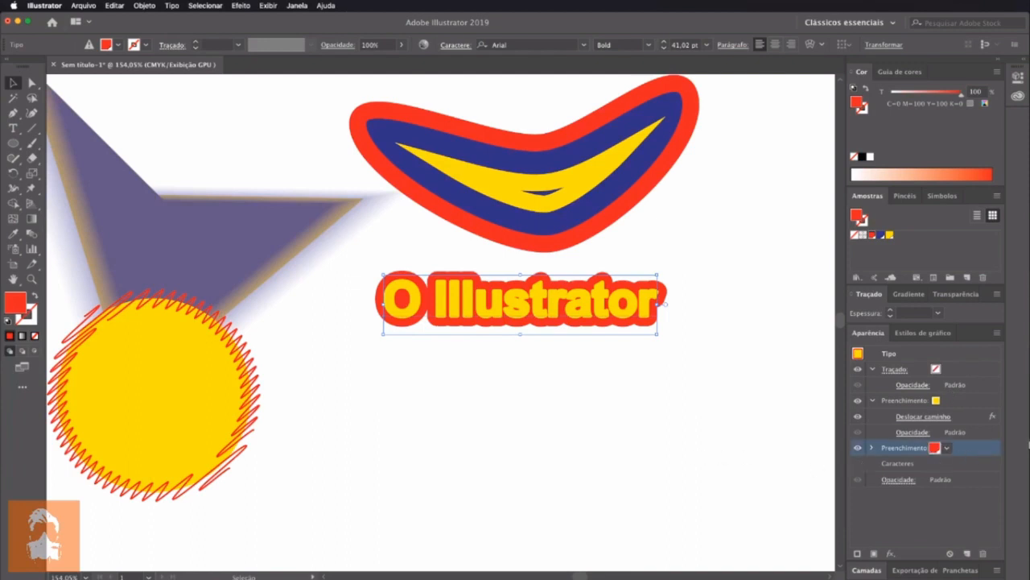
pyautogui.click(241, 5)
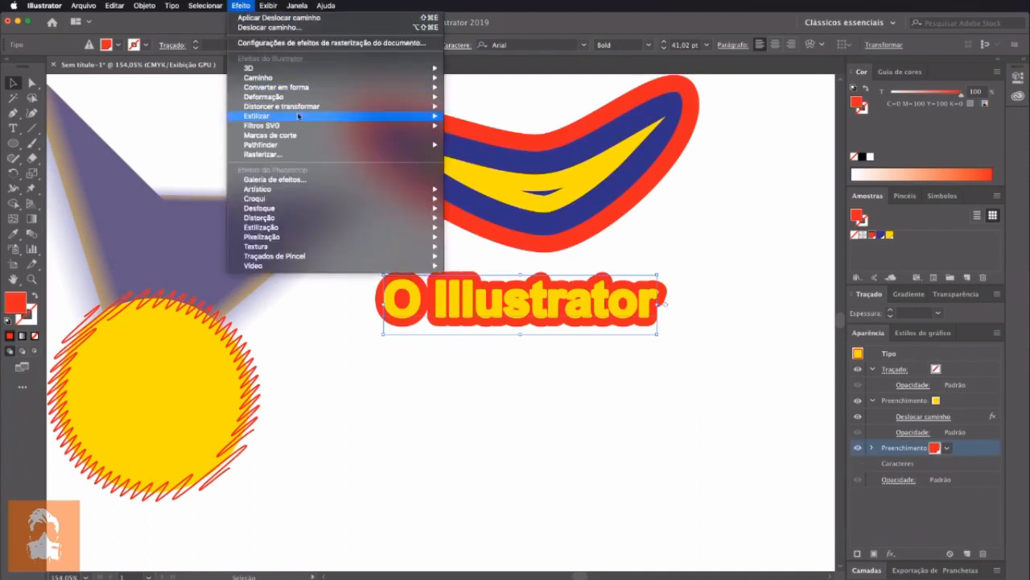
pyautogui.moveTo(304, 105)
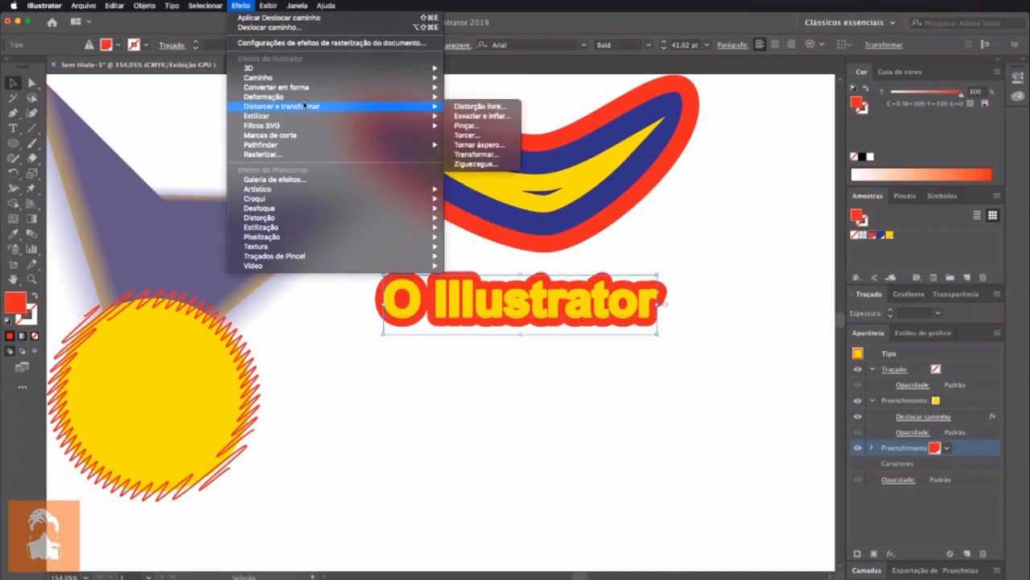
pyautogui.click(499, 164)
pyautogui.moveTo(530, 203); pyautogui.dragTo(236, 64)
pyautogui.click(129, 229)
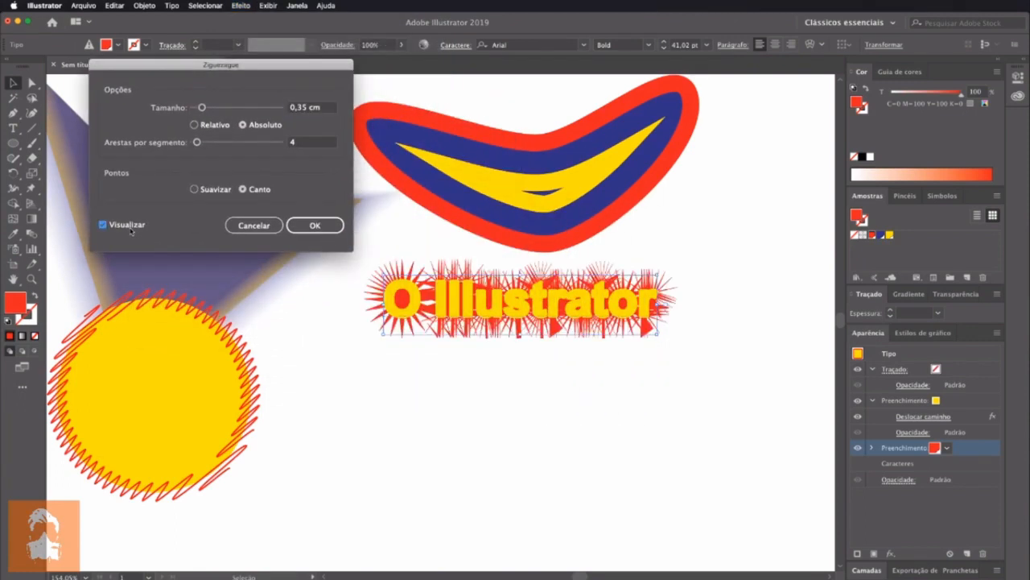
pyautogui.moveTo(202, 107); pyautogui.dragTo(194, 109)
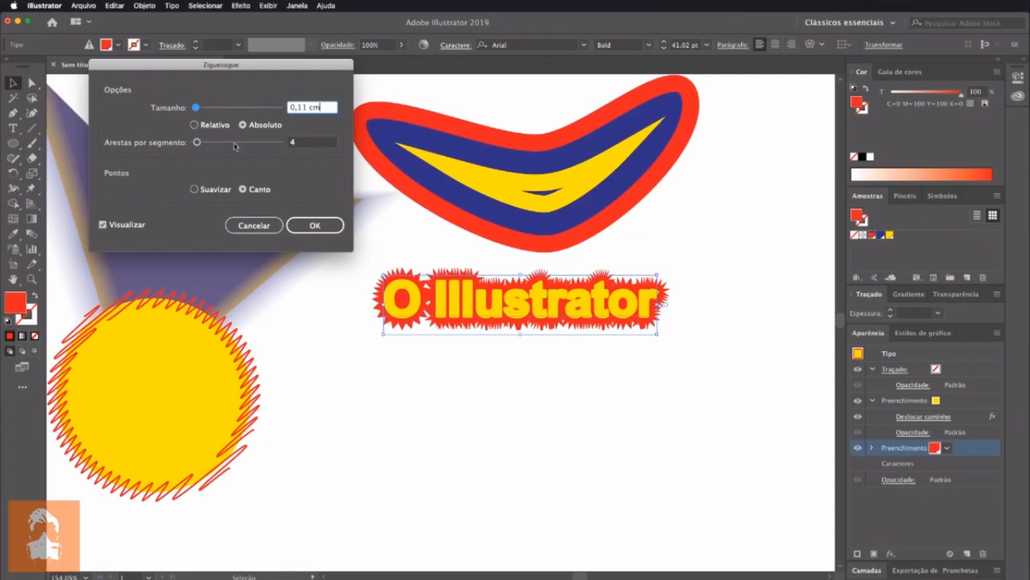
pyautogui.click(316, 226)
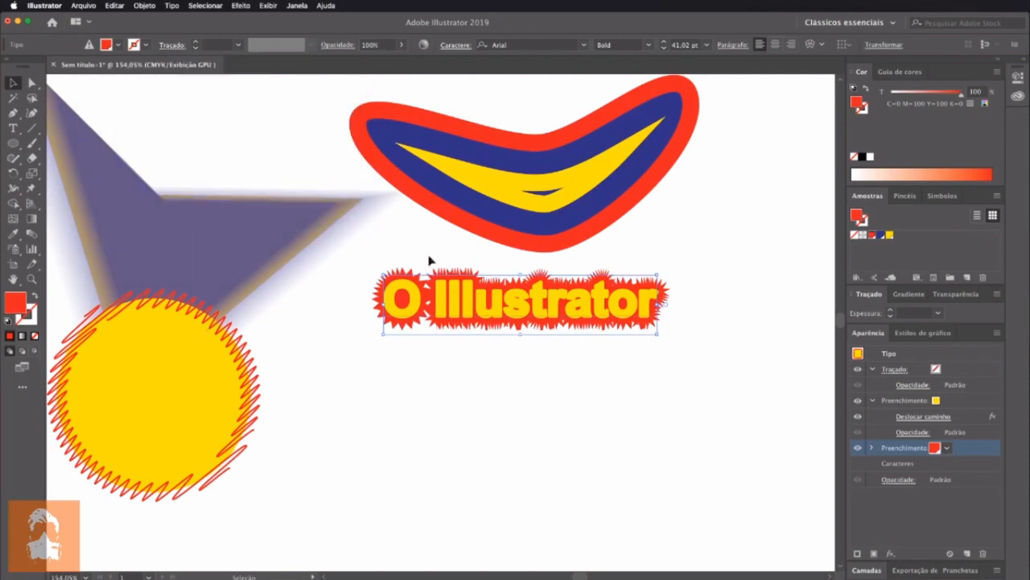
# Insert the trial letters "sdsfsd" after "Illust" in the zigzag text, undo the insertion and deselect the text
pyautogui.doubleClick(544, 312)
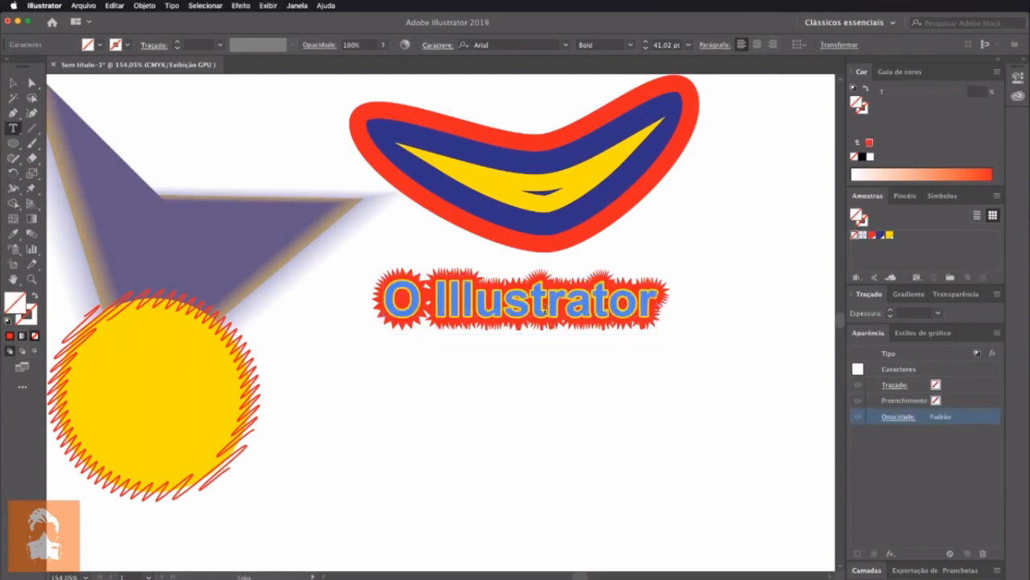
pyautogui.write('sds')
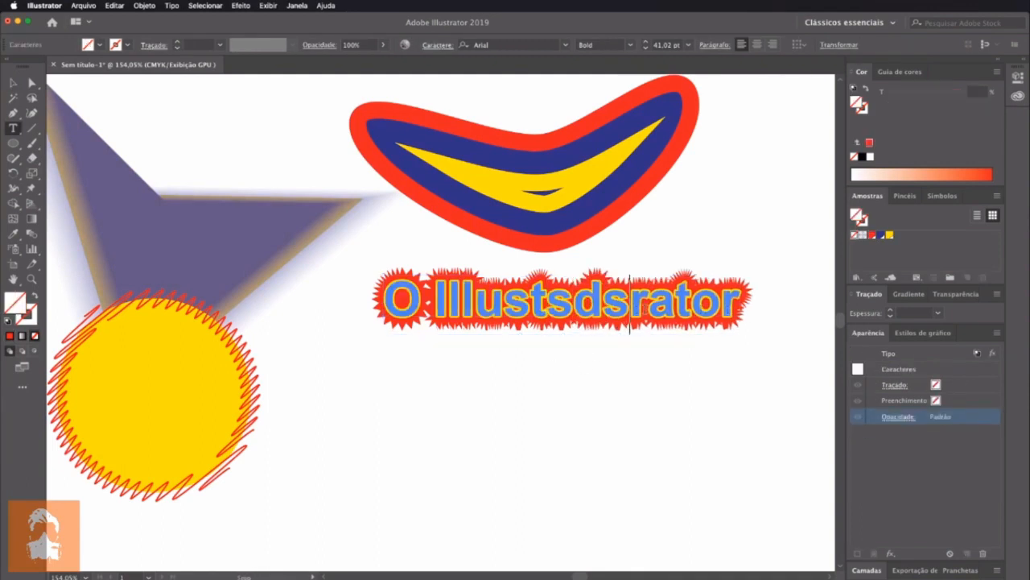
pyautogui.write('fsd')
pyautogui.press('Escape')
pyautogui.click(480, 387)
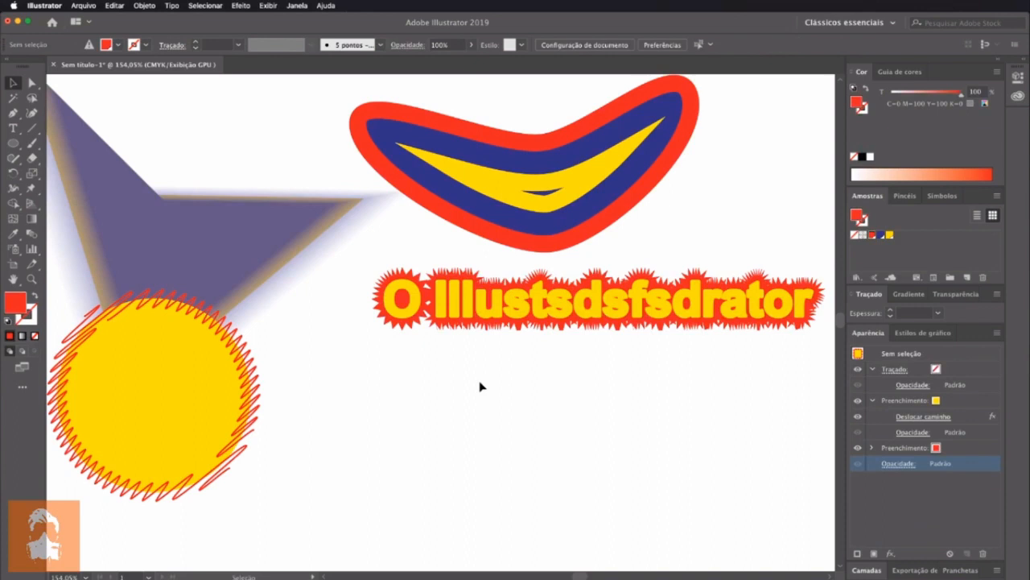
pyautogui.press('super+z')
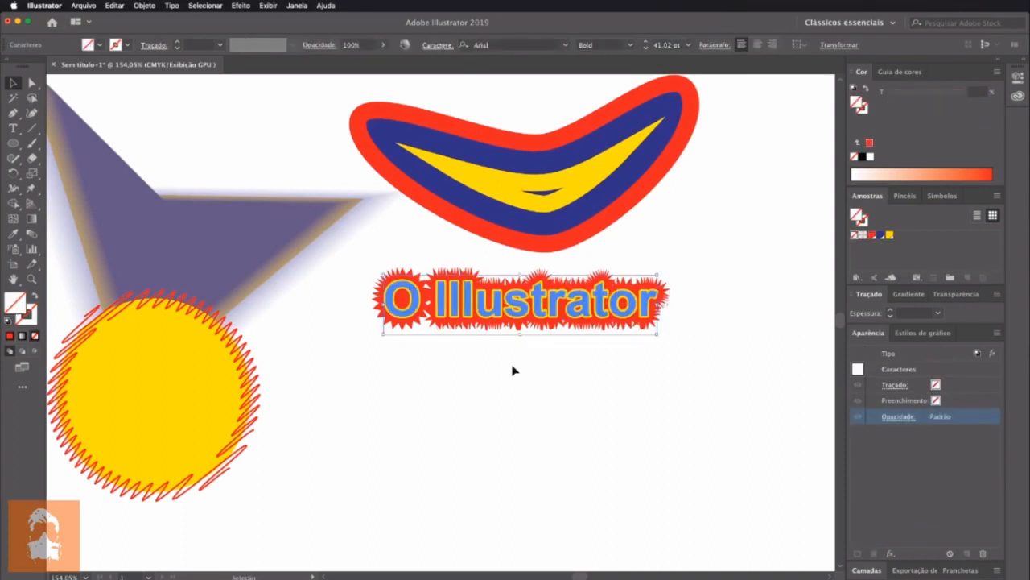
pyautogui.click(603, 374)
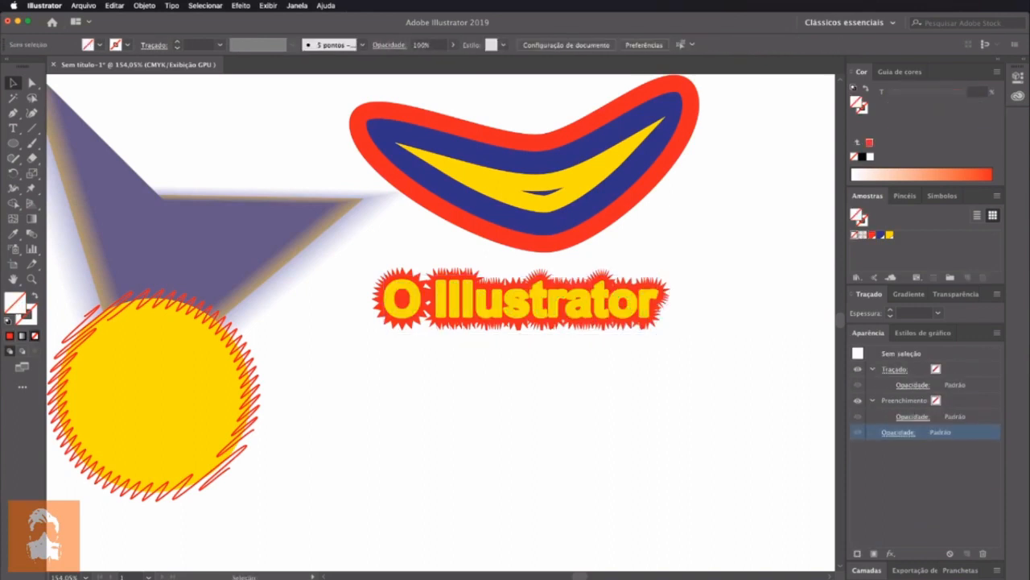